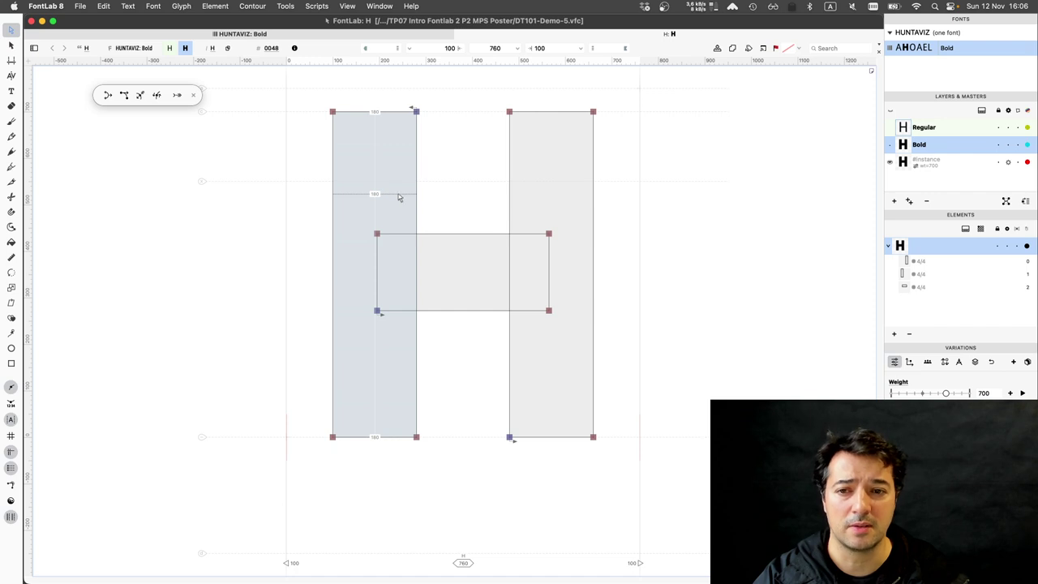
# Widen both stems of the Bold H inward by 20 units, placing their inner edges at X 300 and X 460.
pyautogui.click(416, 198)
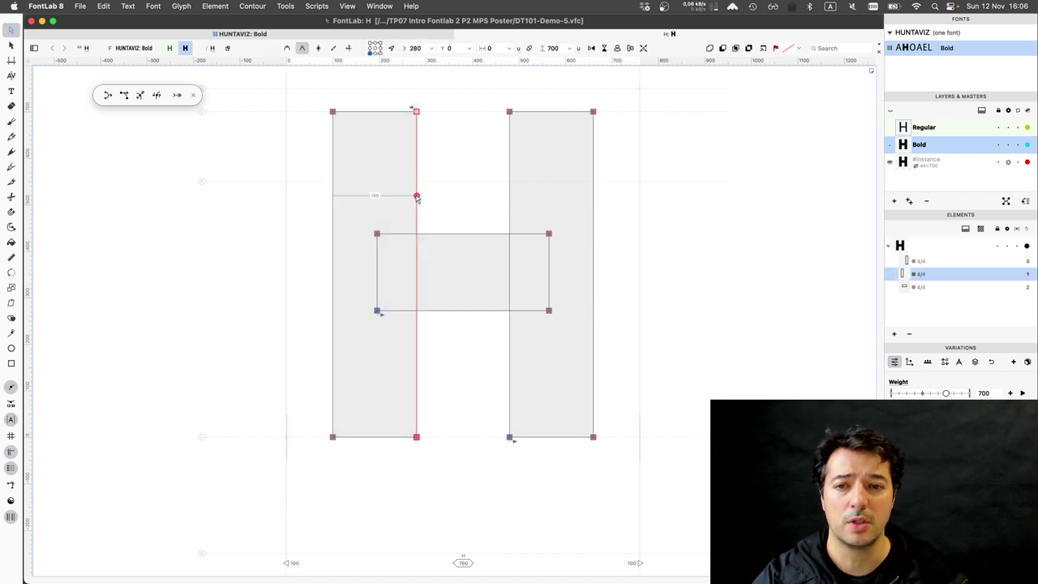
pyautogui.hotkey('shift', 'Right')
pyautogui.hotkey('shift', 'Right')
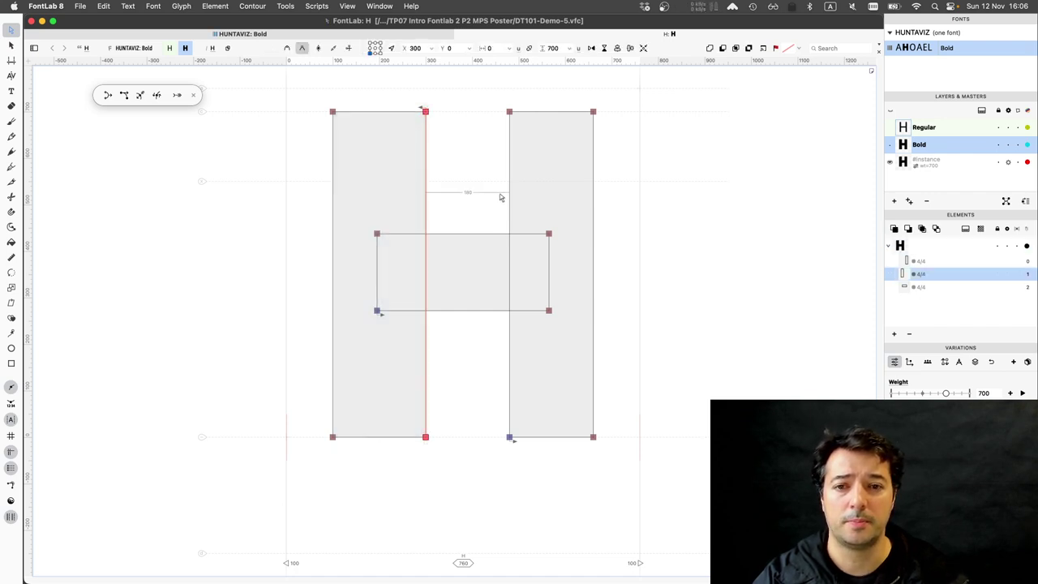
pyautogui.click(509, 198)
pyautogui.hotkey('shift', 'Left')
pyautogui.hotkey('shift', 'Left')
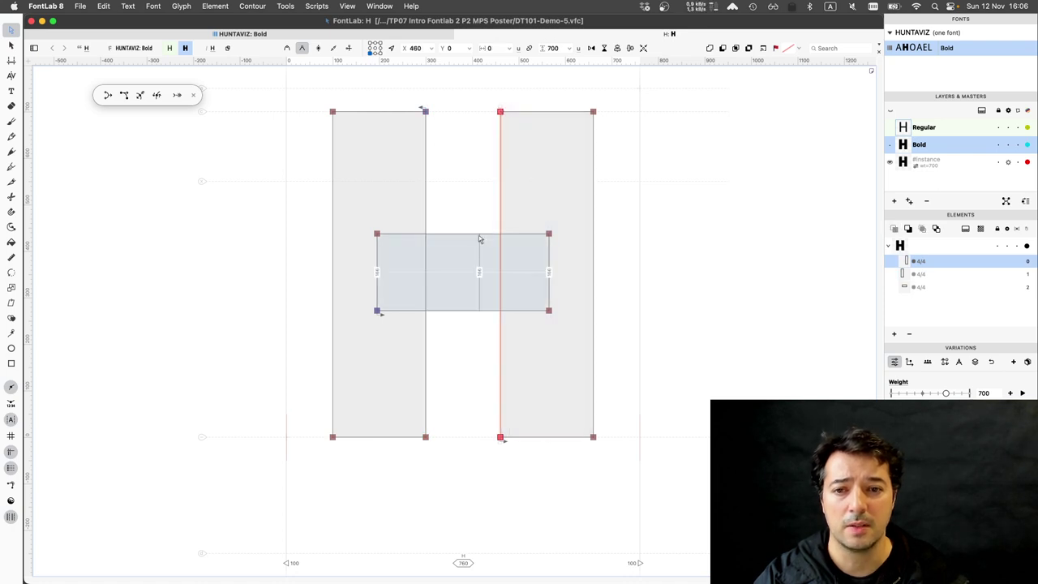
# Thicken the H's crossbar by moving its upper edge to Y 448 and its lower edge to Y 262.
pyautogui.click(478, 235)
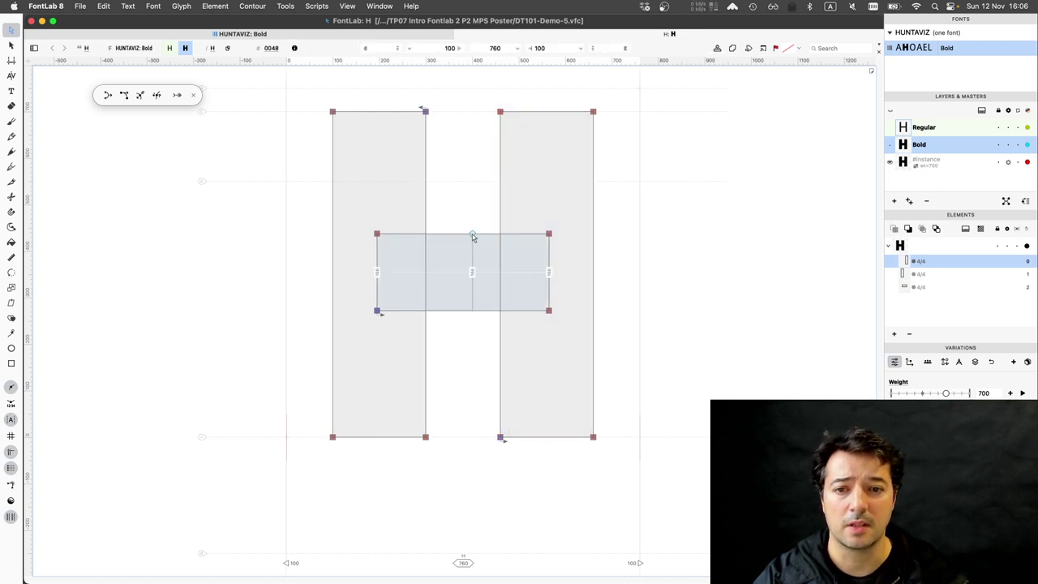
pyautogui.click(473, 234)
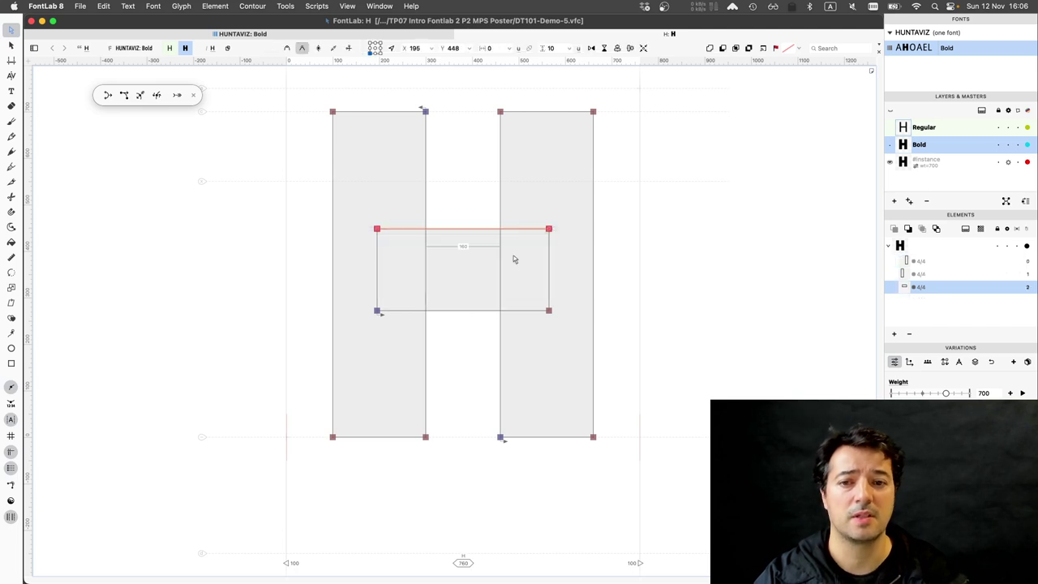
pyautogui.press('space')
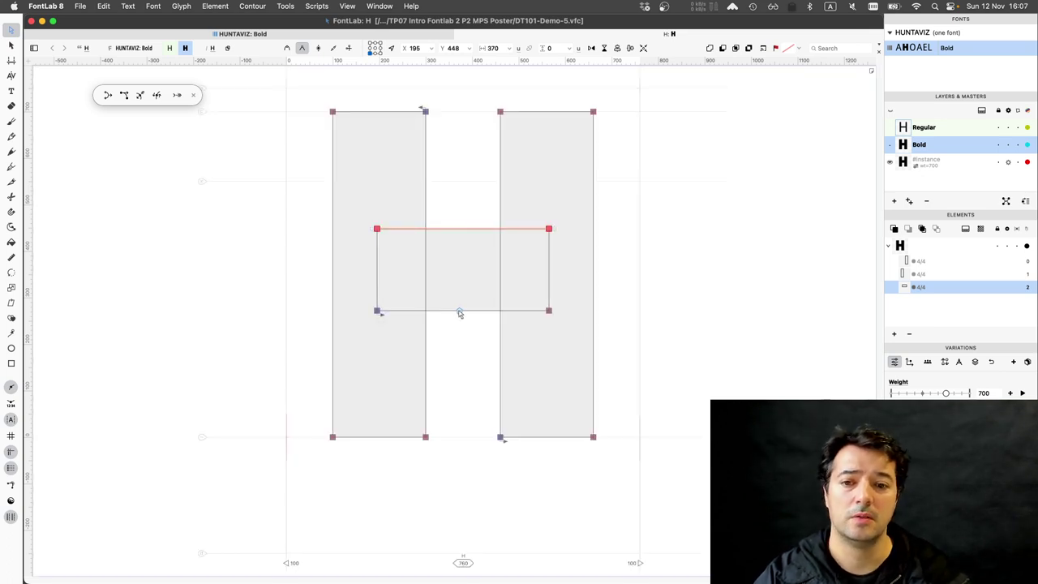
pyautogui.moveTo(459, 311); pyautogui.dragTo(460, 316)
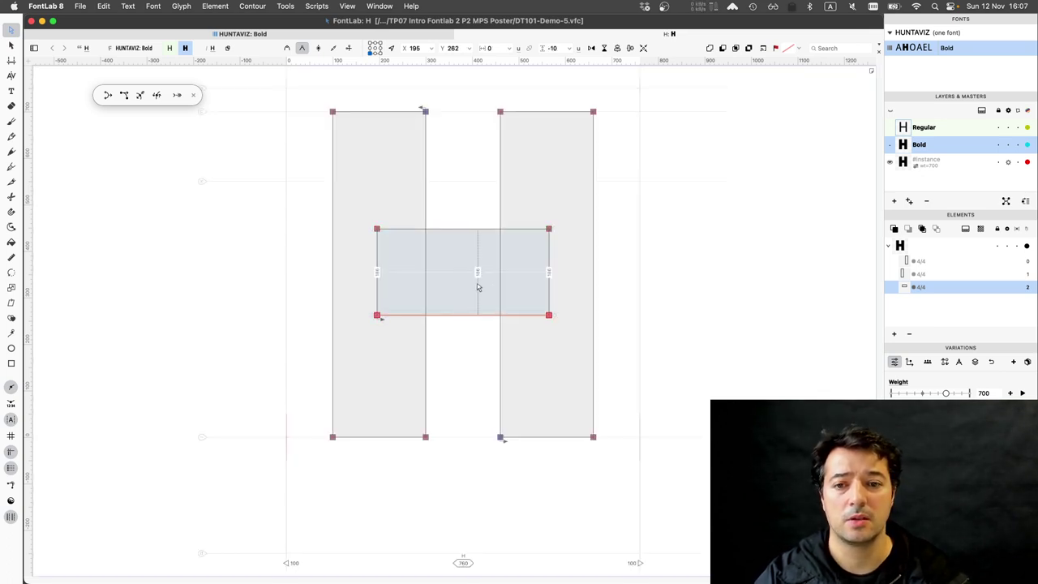
pyautogui.press('space')
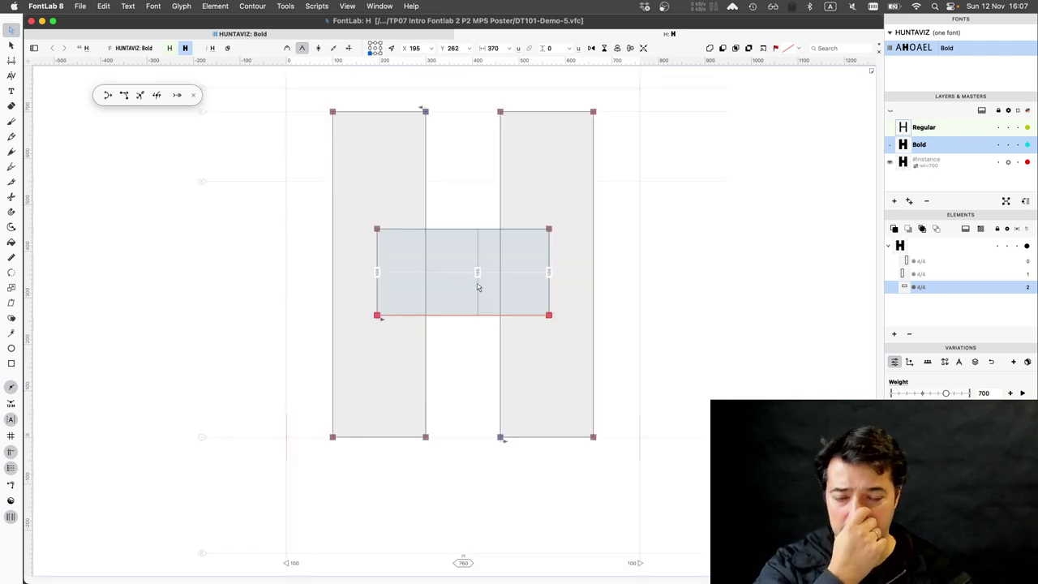
pyautogui.click(502, 351)
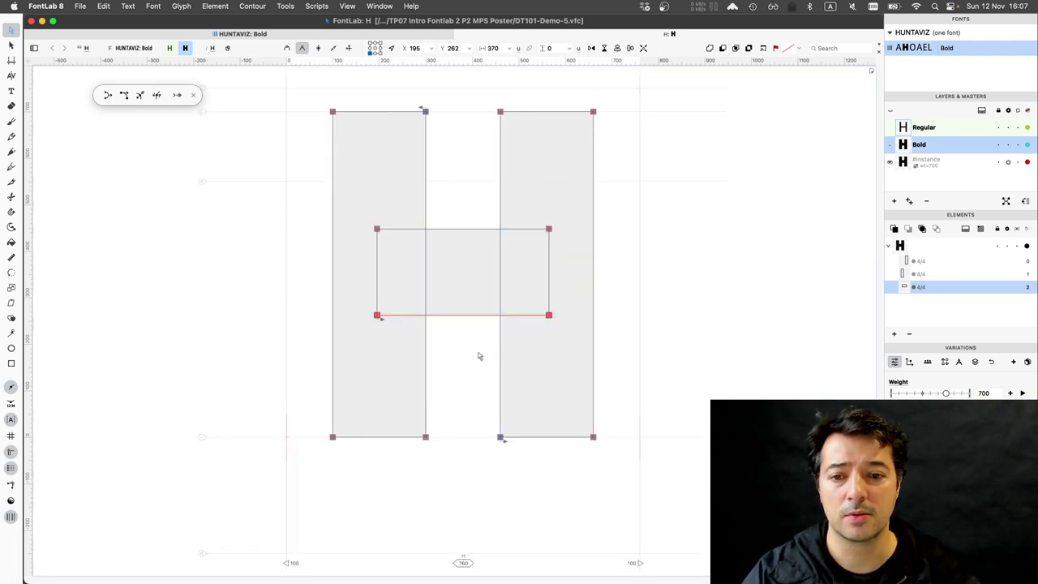
pyautogui.click(481, 358)
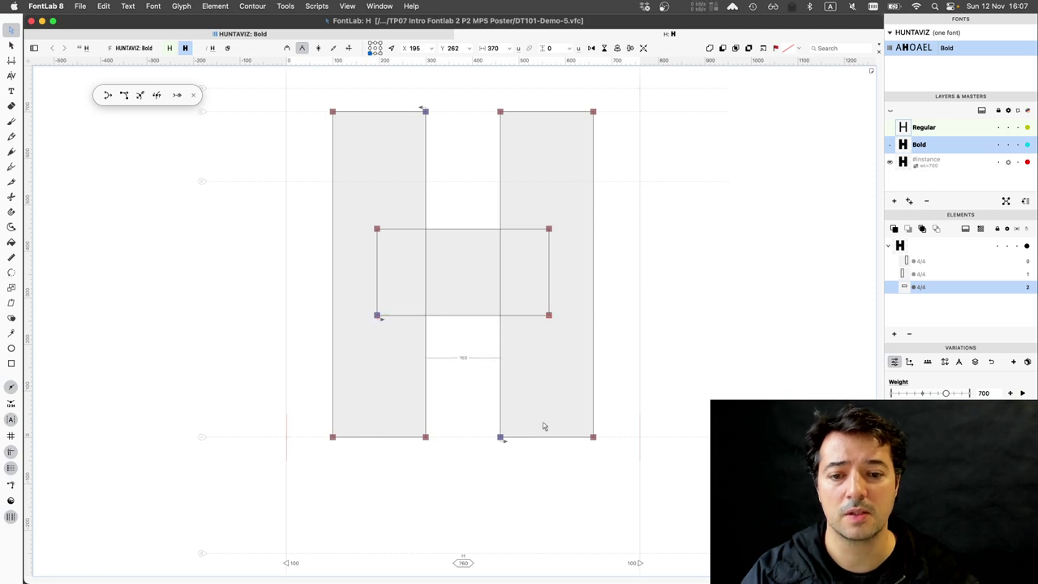
# Set both the right and left sidebearings of the Bold H to 80.
pyautogui.click(632, 564)
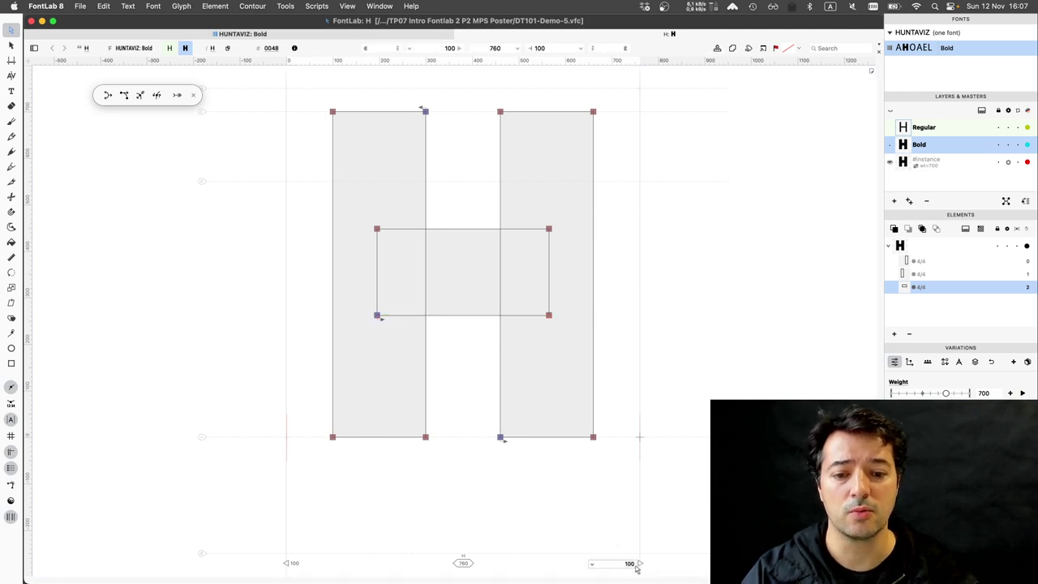
pyautogui.press('Return')
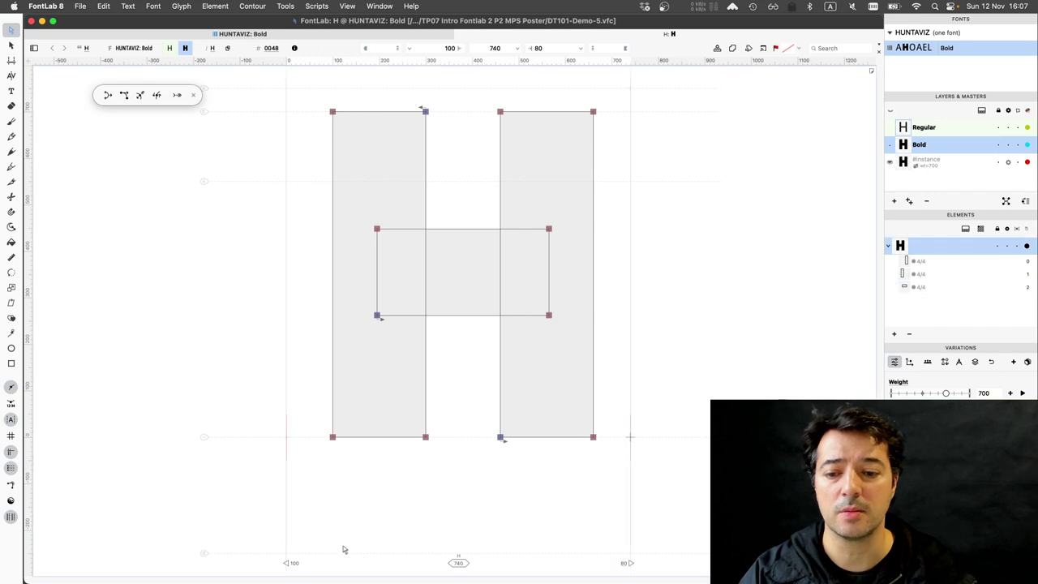
pyautogui.click(295, 563)
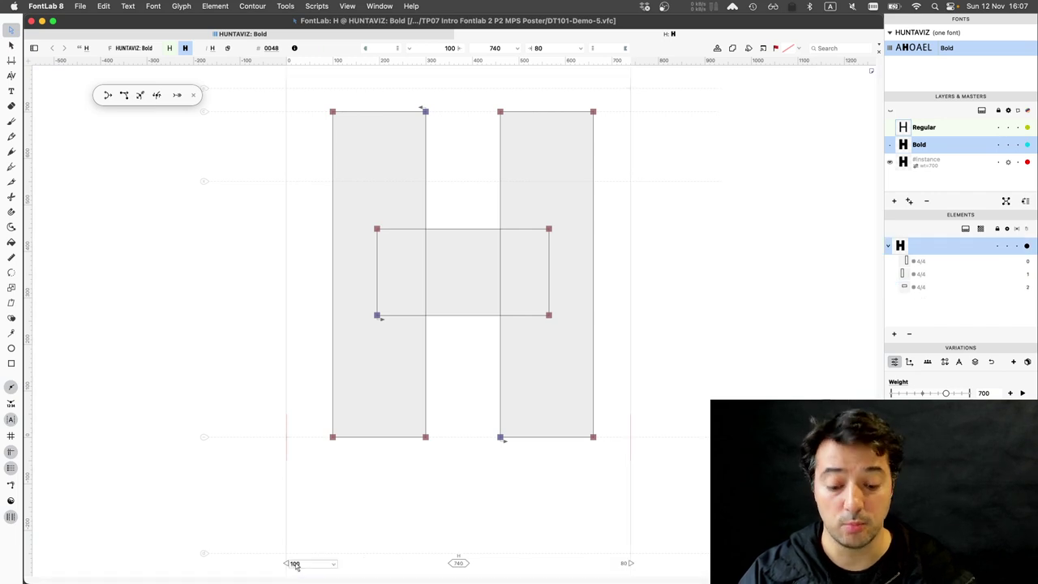
pyautogui.write('80')
pyautogui.press('Return')
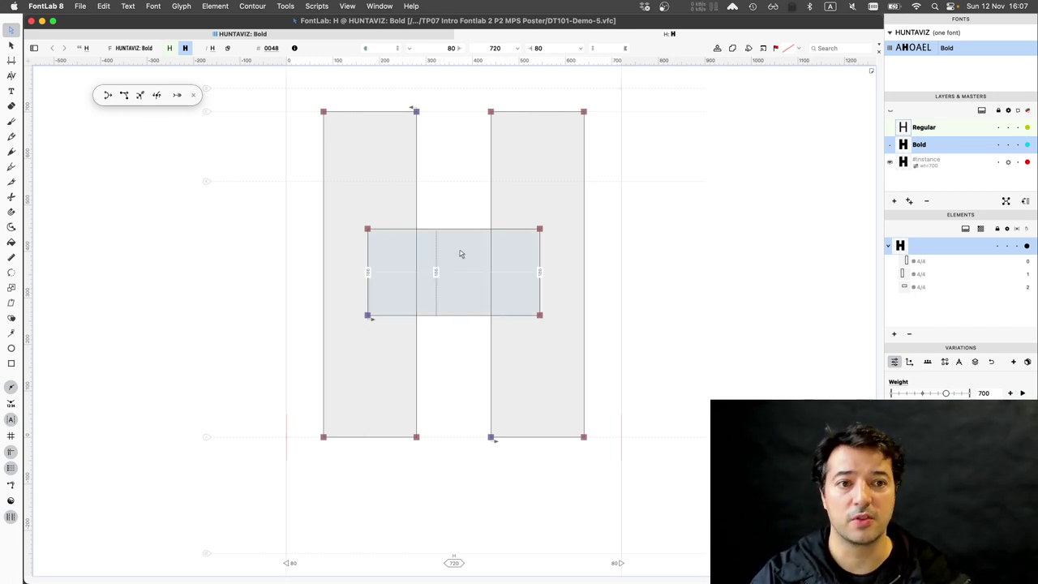
# Place an O after the H, open the O for contour editing, and compare the Regular and Bold masters.
pyautogui.press('t')
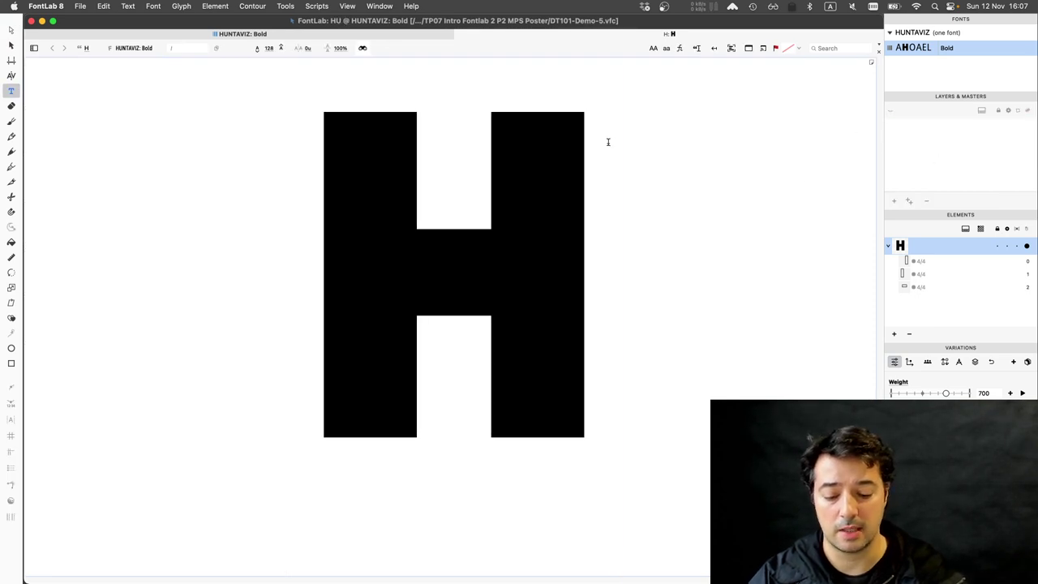
pyautogui.write('UO')
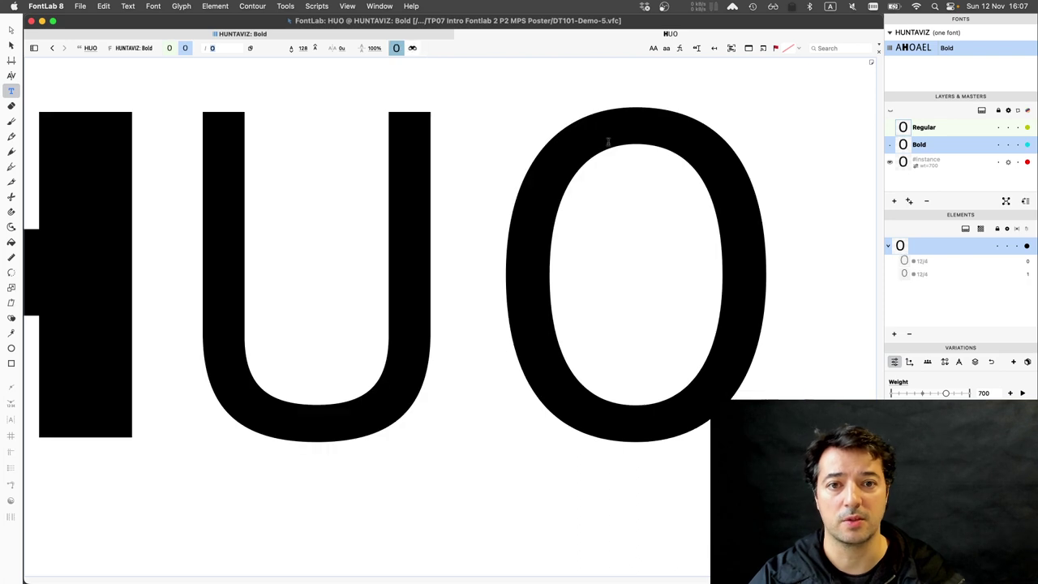
pyautogui.press('BackSpace')
pyautogui.press('BackSpace')
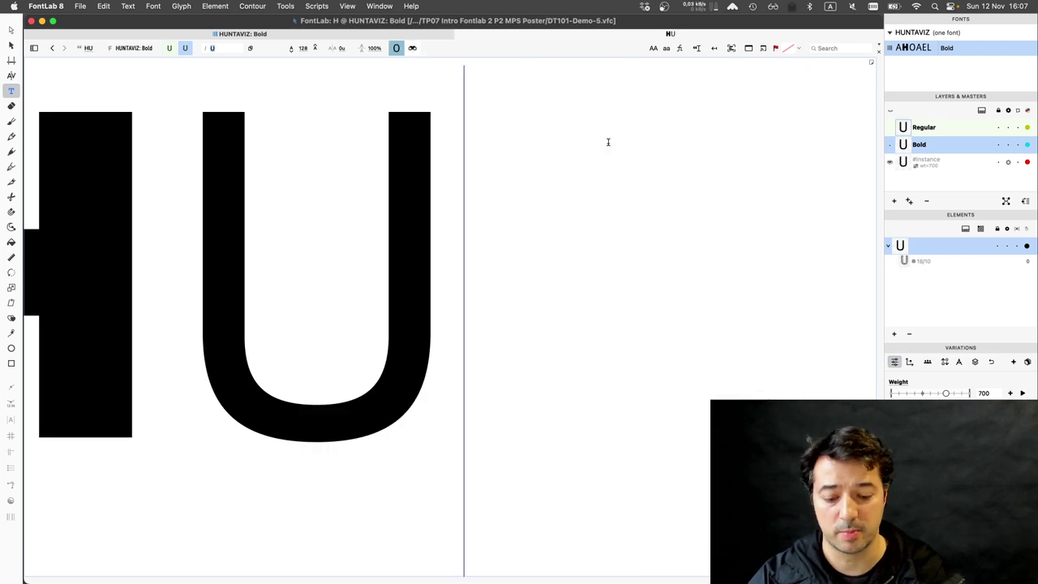
pyautogui.write('O')
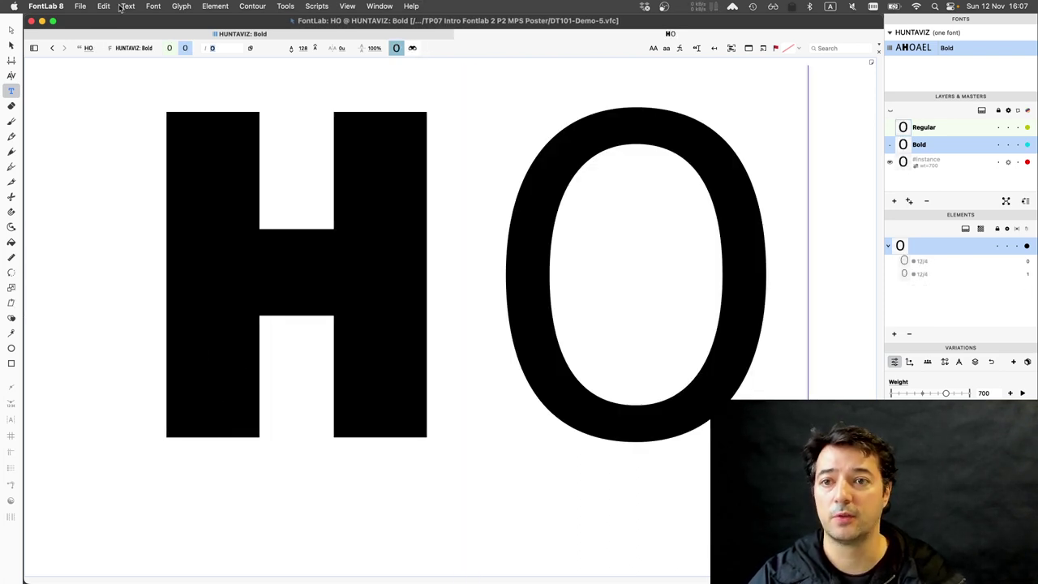
pyautogui.click(10, 30)
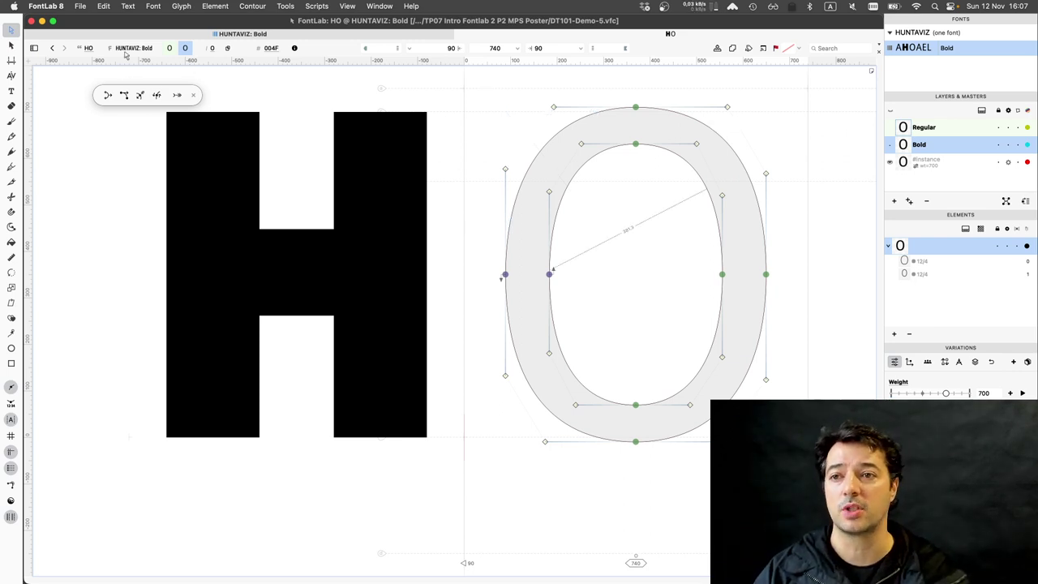
pyautogui.click(171, 49)
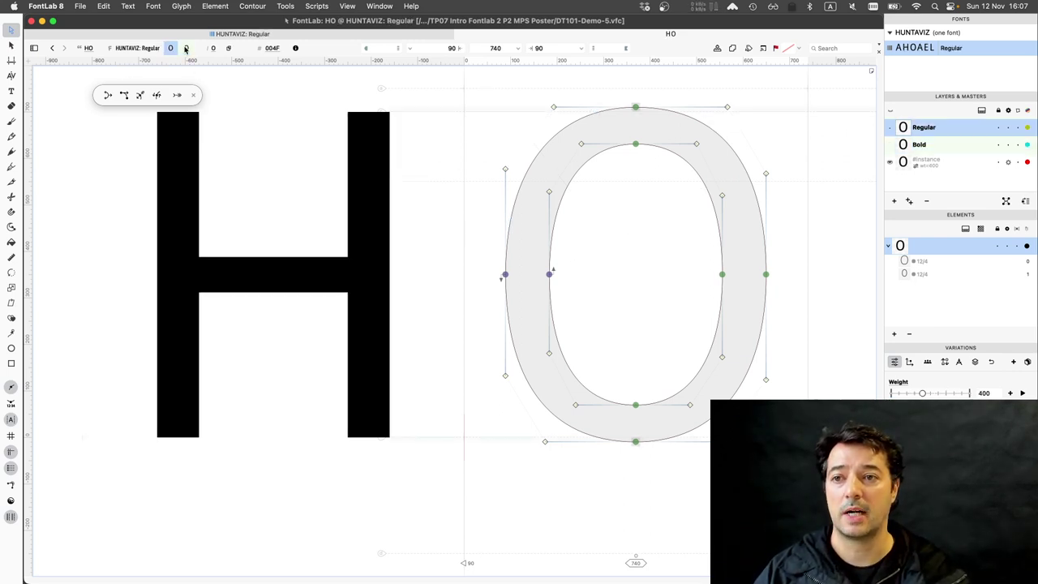
pyautogui.click(185, 48)
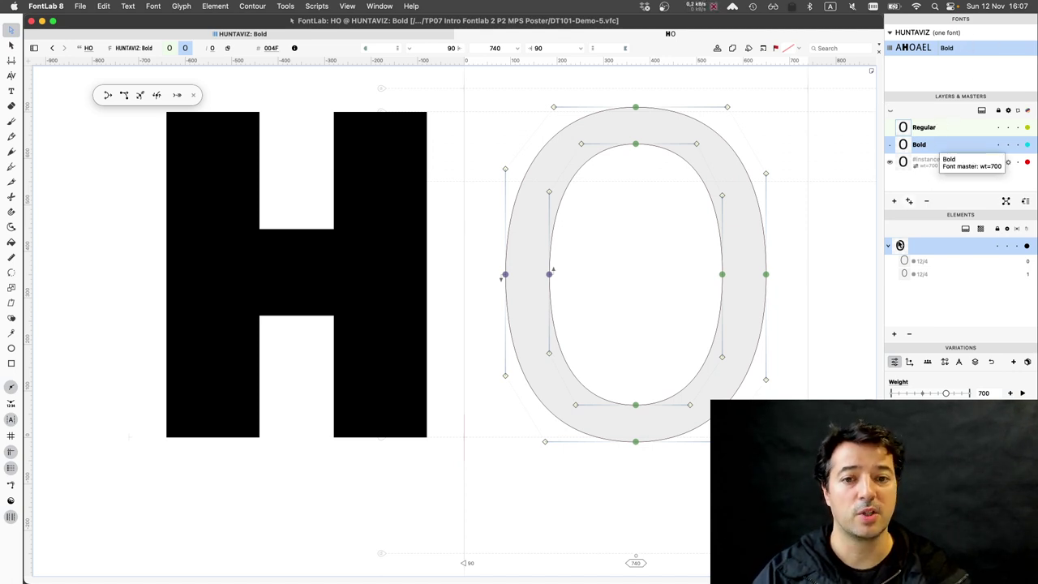
# Turn on Power Nudge and move the leftmost node of the Bold O's inner contour inward to X 244.
pyautogui.click(548, 275)
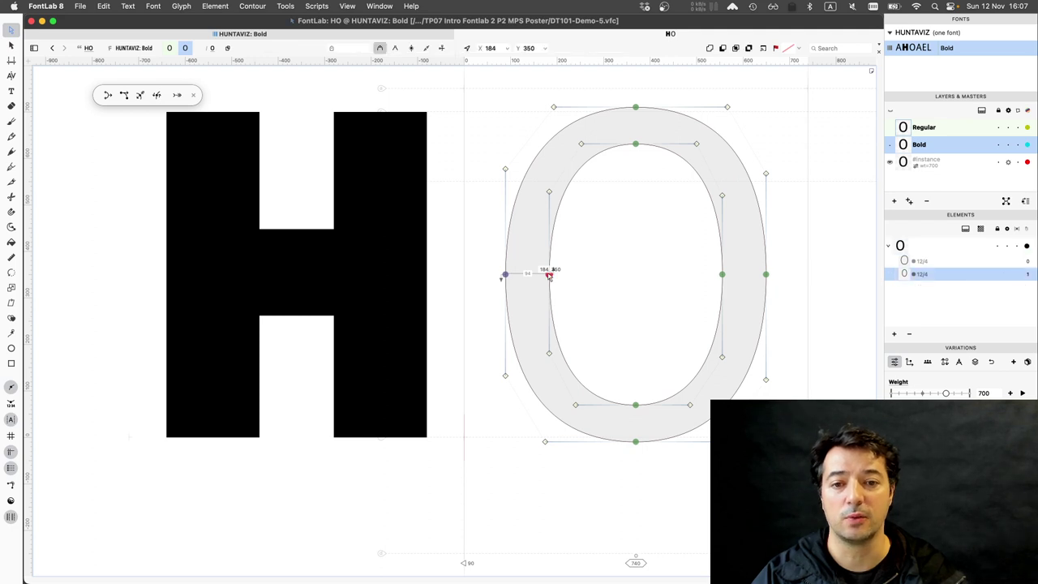
pyautogui.click(108, 96)
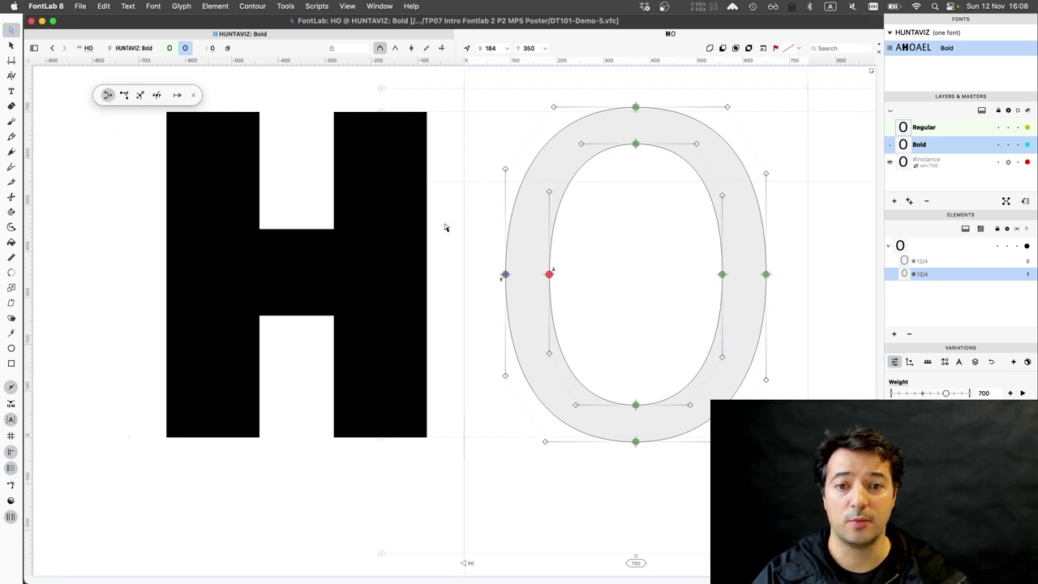
pyautogui.click(534, 279)
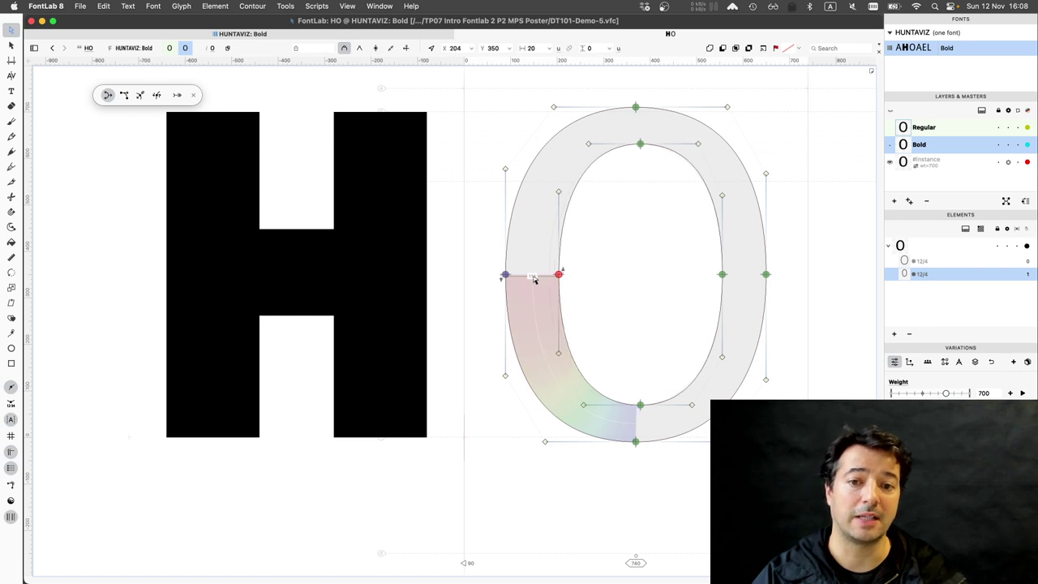
pyautogui.click(534, 279)
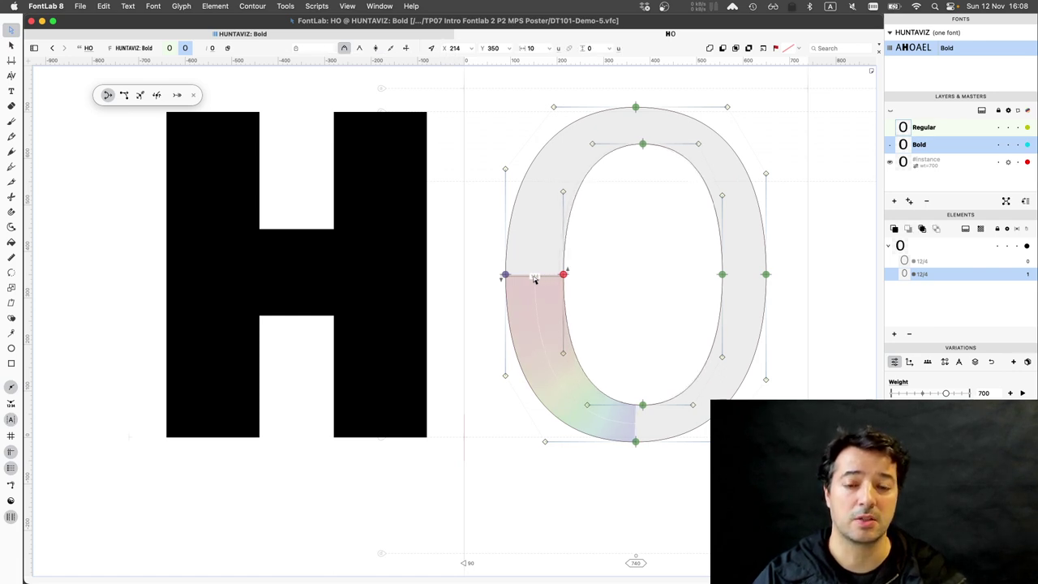
pyautogui.click(534, 279)
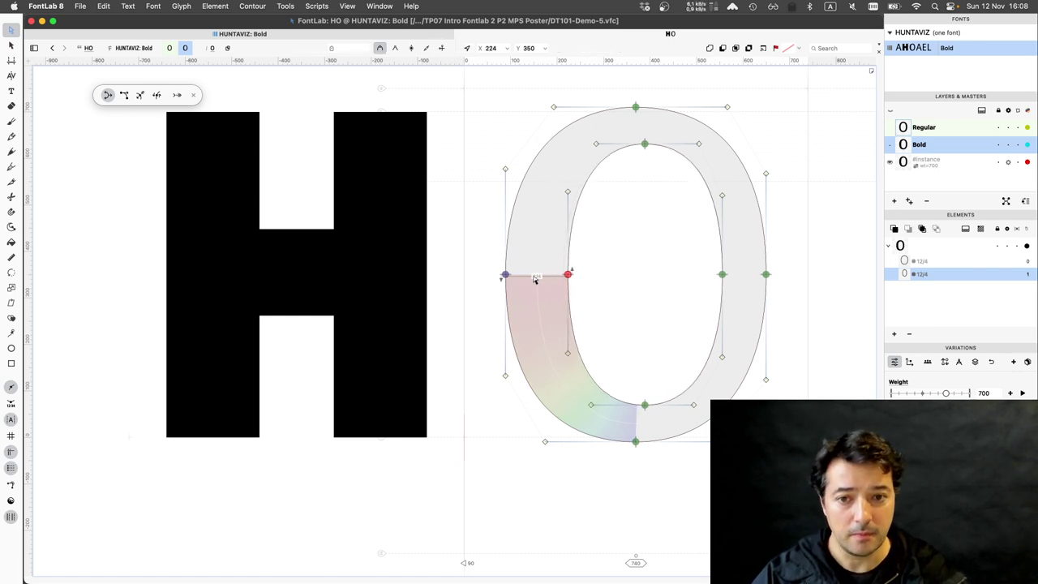
pyautogui.hotkey('shift', 'Right')
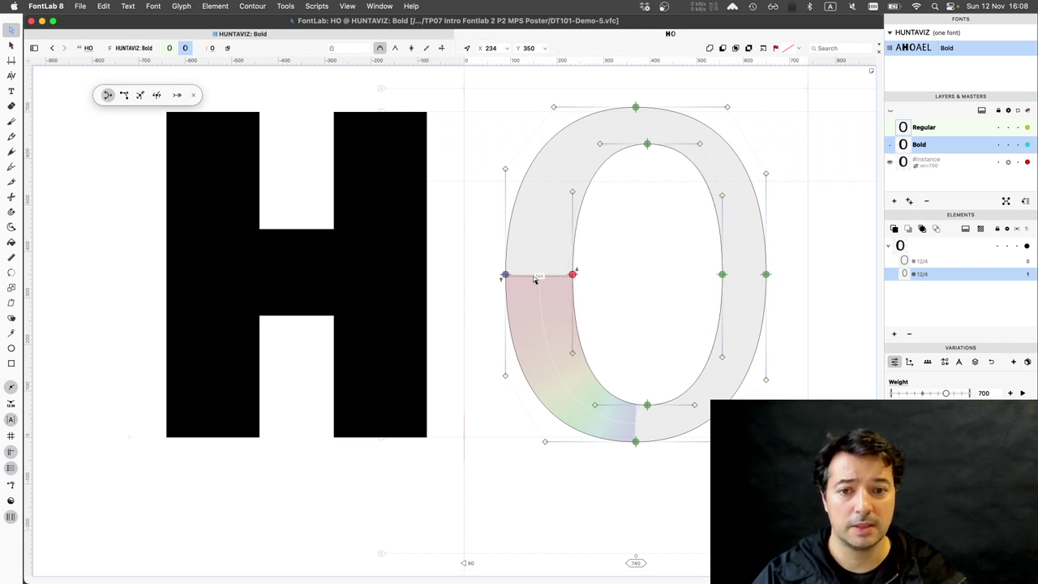
pyautogui.hotkey('shift', 'Right')
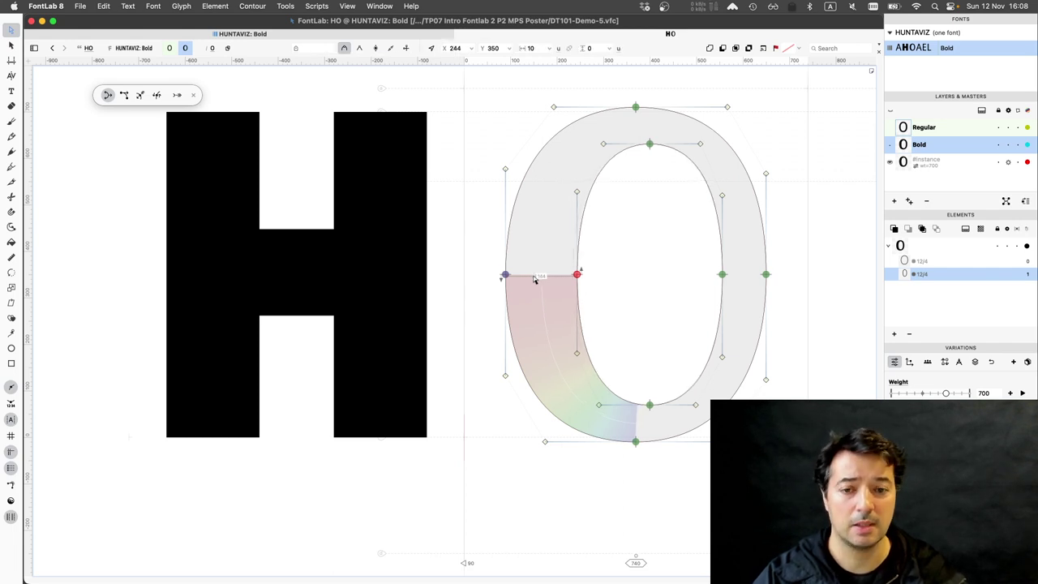
# Move the rightmost node of the O's inner contour inward to X 486.
pyautogui.click(721, 277)
pyautogui.hotkey('shift', 'Left')
pyautogui.hotkey('shift', 'Left')
pyautogui.hotkey('shift', 'Left')
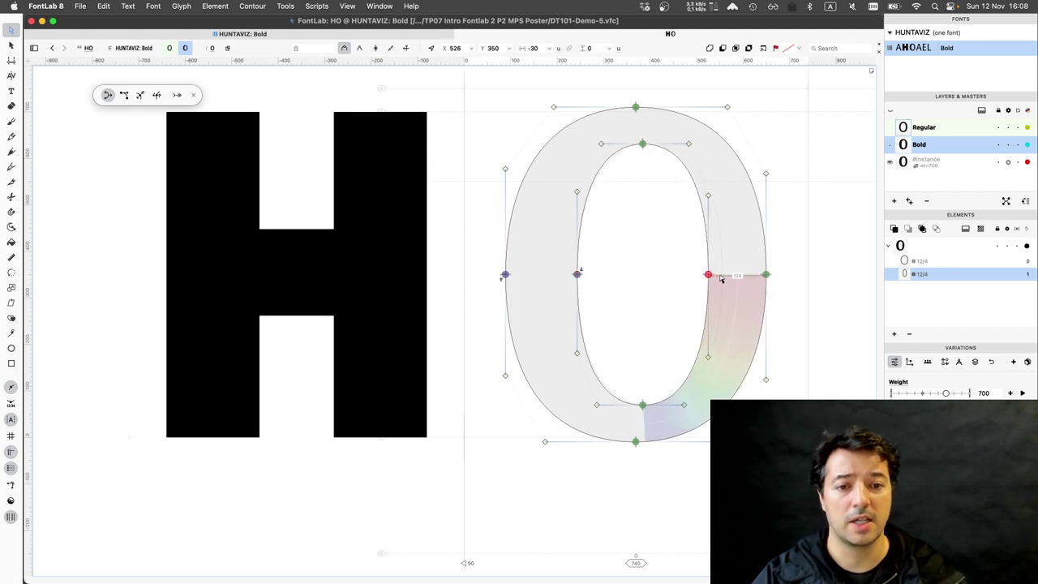
pyautogui.hotkey('shift', 'Left')
pyautogui.hotkey('shift', 'Left')
pyautogui.hotkey('shift', 'Left')
pyautogui.hotkey('shift', 'Left')
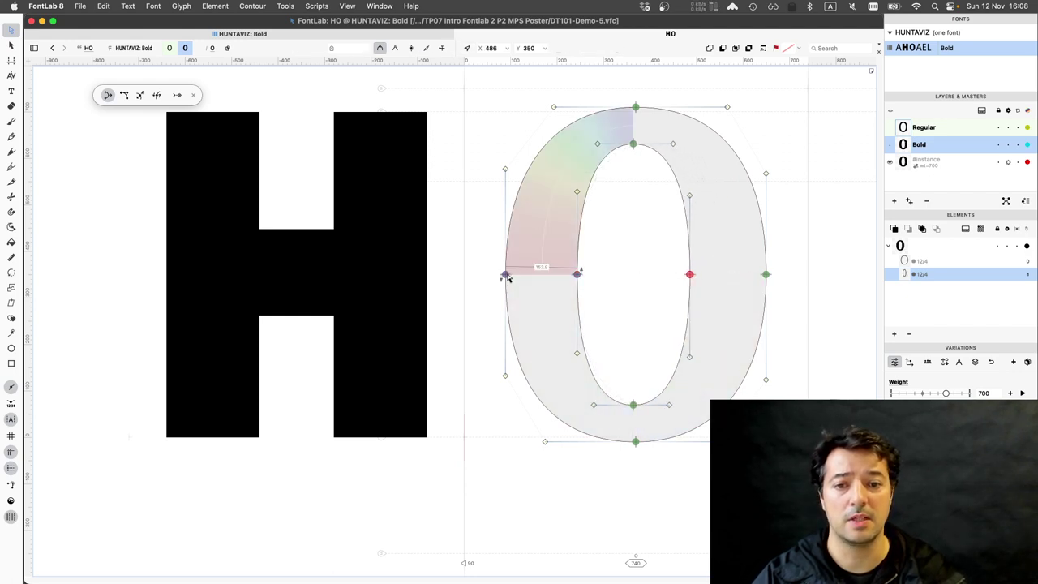
# Move the leftmost node of the O's outer contour outward to X 34, making the left side 210 units thick.
pyautogui.click(505, 276)
pyautogui.hotkey('shift', 'Left')
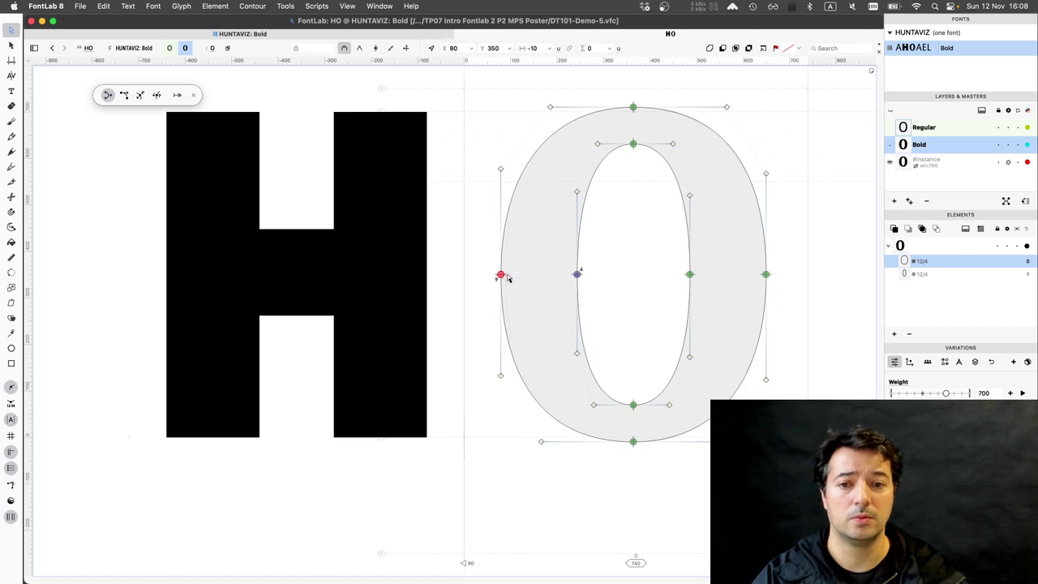
pyautogui.hotkey('shift', 'Left')
pyautogui.hotkey('shift', 'Left')
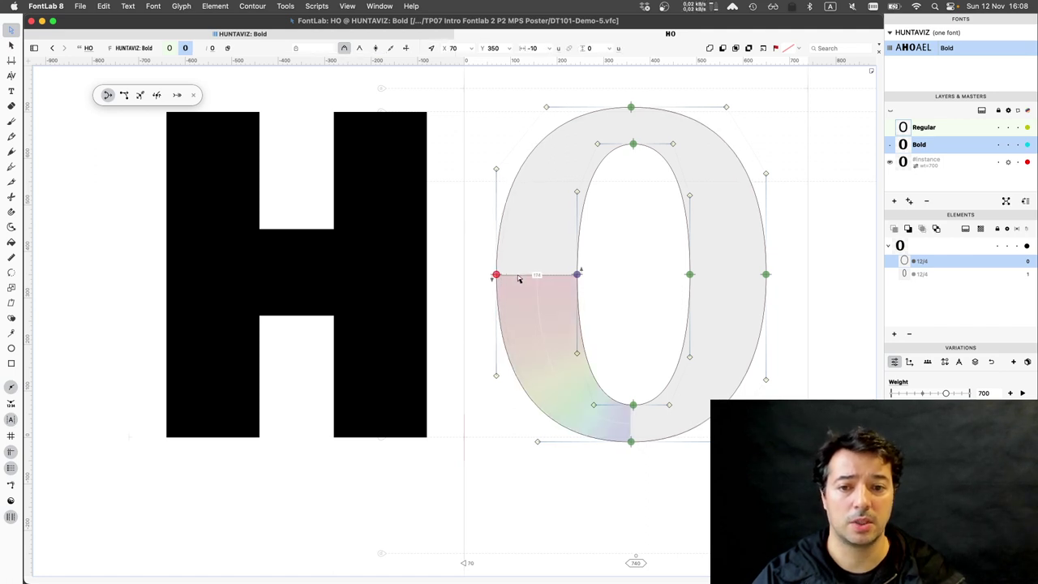
pyautogui.hotkey('shift', 'Left')
pyautogui.hotkey('shift', 'Left')
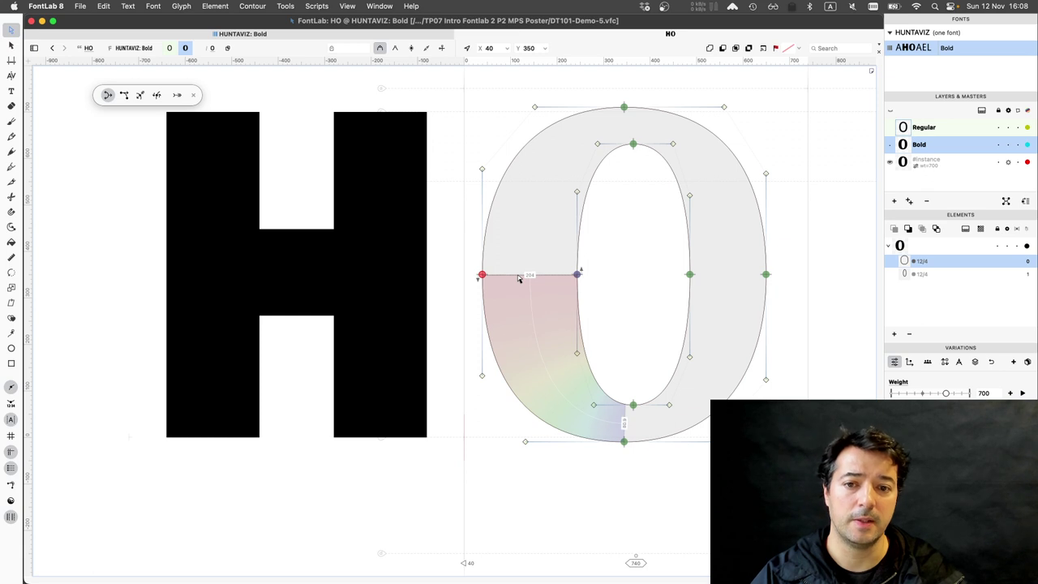
pyautogui.press('Left')
pyautogui.press('Left')
pyautogui.press('Left')
pyautogui.press('Left')
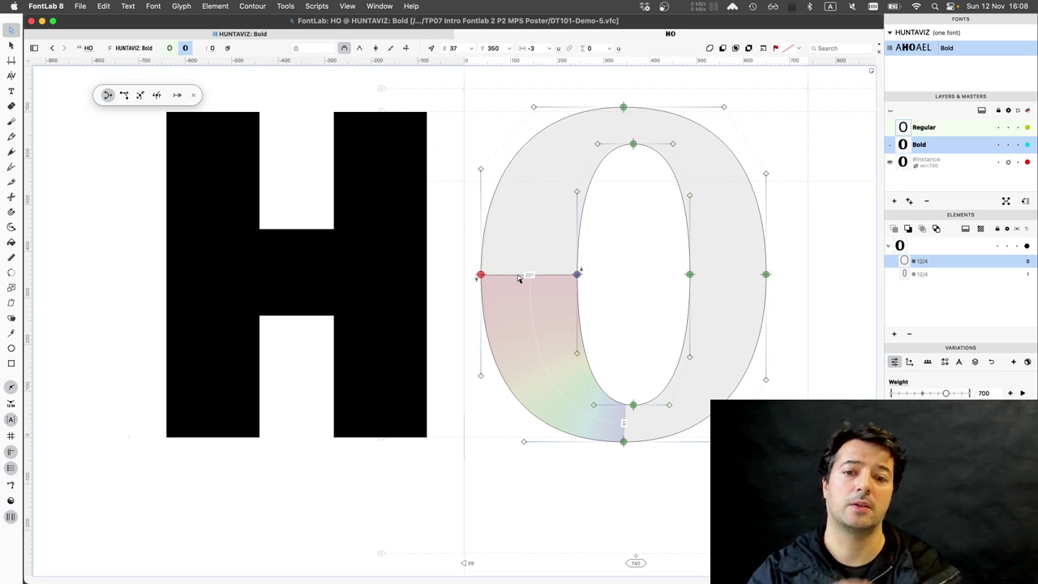
pyautogui.press('Left')
pyautogui.press('Left')
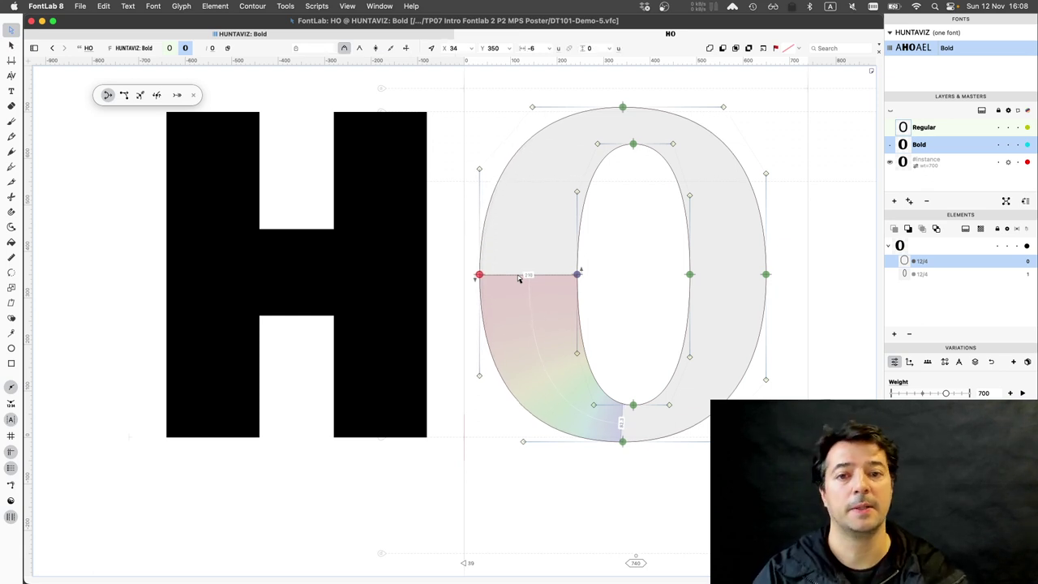
# Move the rightmost node of the O's outer contour outward to X 696.
pyautogui.click(766, 274)
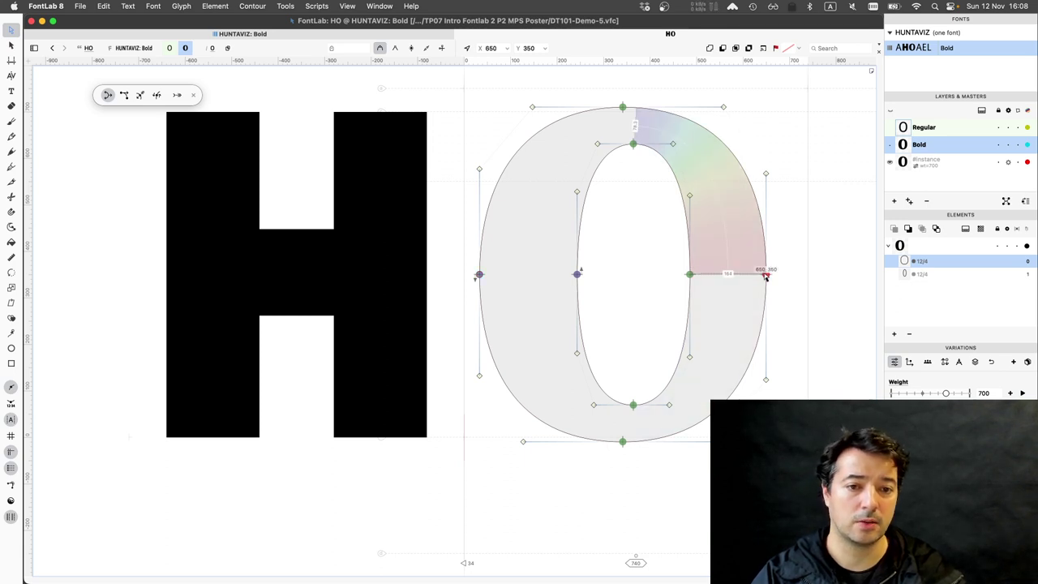
pyautogui.hotkey('shift', 'Right')
pyautogui.hotkey('shift', 'Right')
pyautogui.hotkey('shift', 'Right')
pyautogui.hotkey('shift', 'Right')
pyautogui.press('Right')
pyautogui.press('Right')
pyautogui.press('Right')
pyautogui.press('Right')
pyautogui.press('Right')
pyautogui.press('Right')
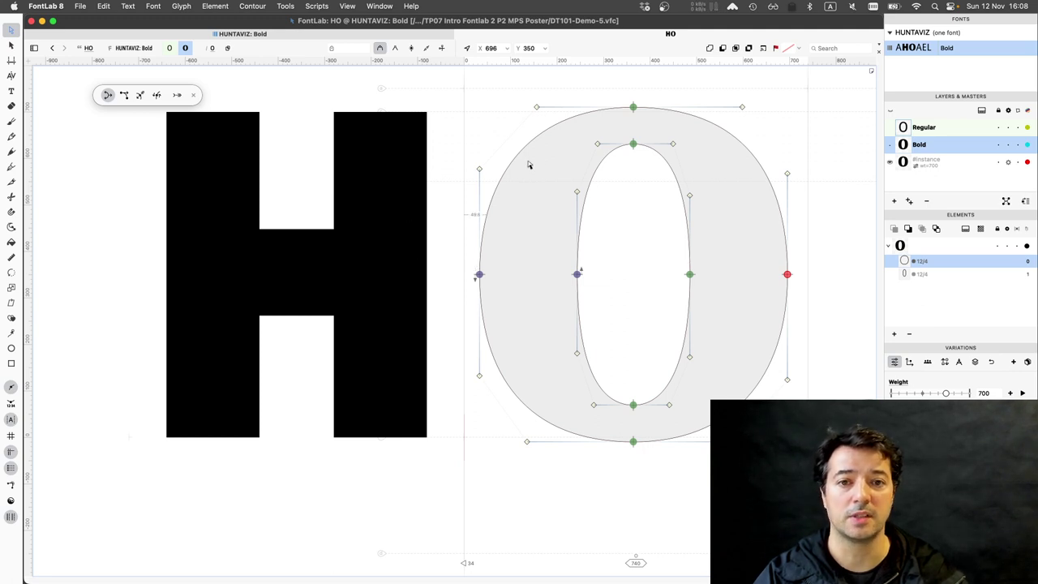
# Move the top node of the O's inner contour down to Y 551.
pyautogui.click(635, 142)
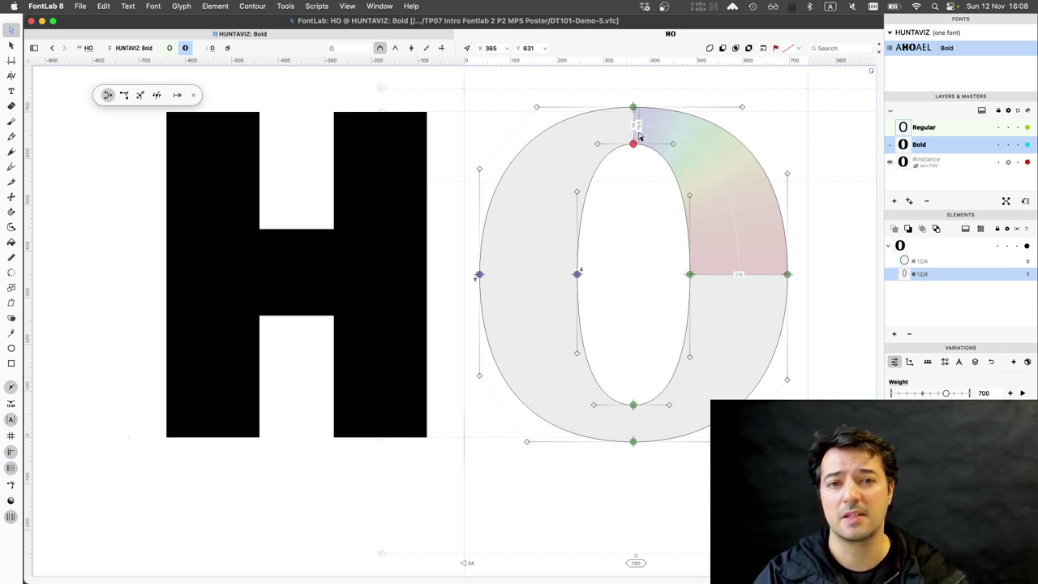
pyautogui.hotkey('shift', 'Down')
pyautogui.hotkey('shift', 'Down')
pyautogui.hotkey('shift', 'Down')
pyautogui.hotkey('shift', 'Down')
pyautogui.hotkey('shift', 'Down')
pyautogui.hotkey('shift', 'Down')
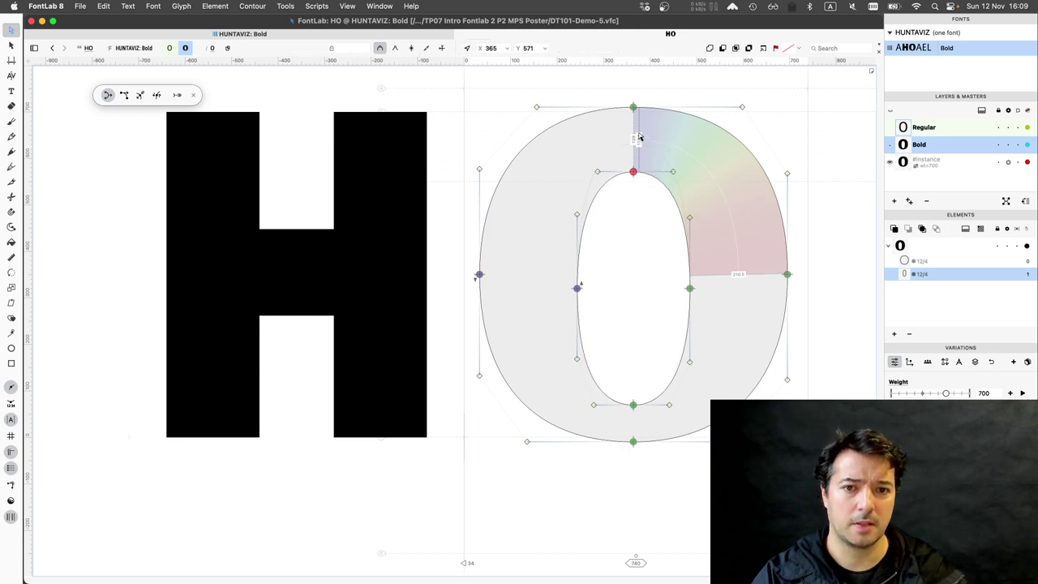
pyautogui.hotkey('shift', 'Down')
pyautogui.hotkey('shift', 'Down')
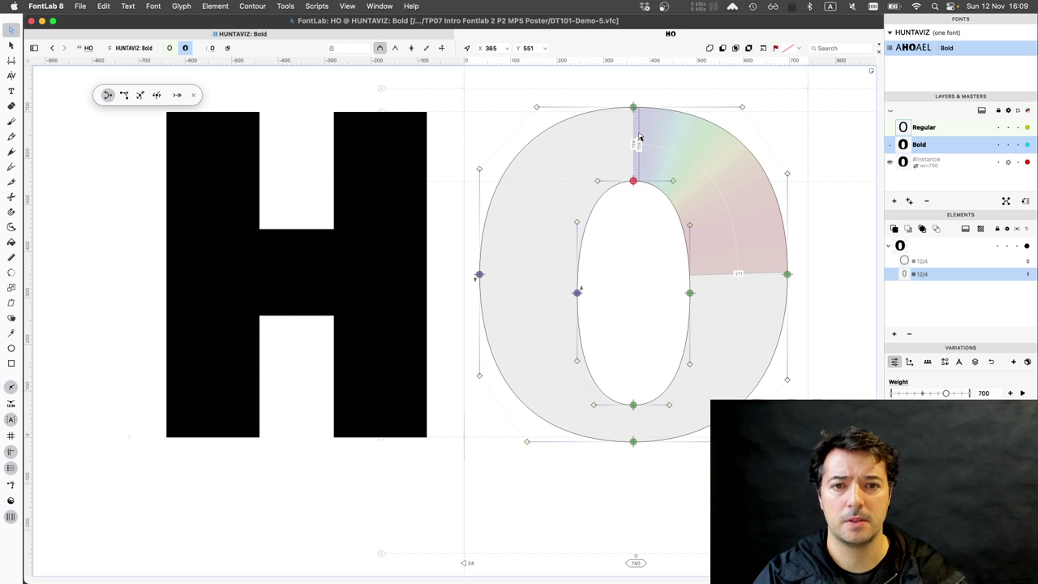
# Move the bottom node of the O's inner contour up to Y 149 and preview the filled glyph.
pyautogui.click(634, 406)
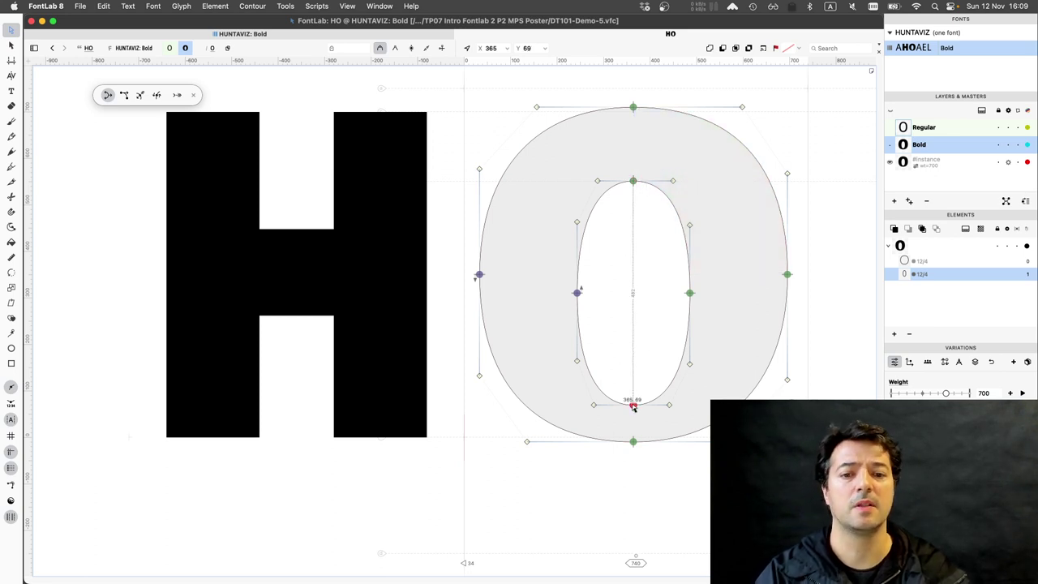
pyautogui.hotkey('shift', 'Up')
pyautogui.hotkey('shift', 'Up')
pyautogui.hotkey('shift', 'Up')
pyautogui.hotkey('shift', 'Up')
pyautogui.hotkey('shift', 'Up')
pyautogui.hotkey('shift', 'Up')
pyautogui.hotkey('shift', 'Up')
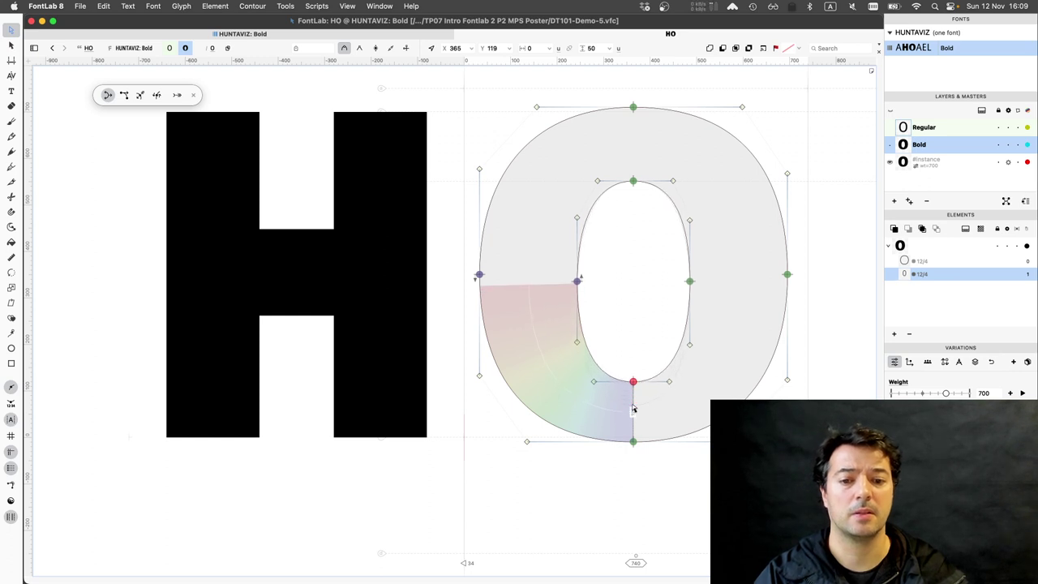
pyautogui.hotkey('shift', 'Up')
pyautogui.hotkey('shift', 'Up')
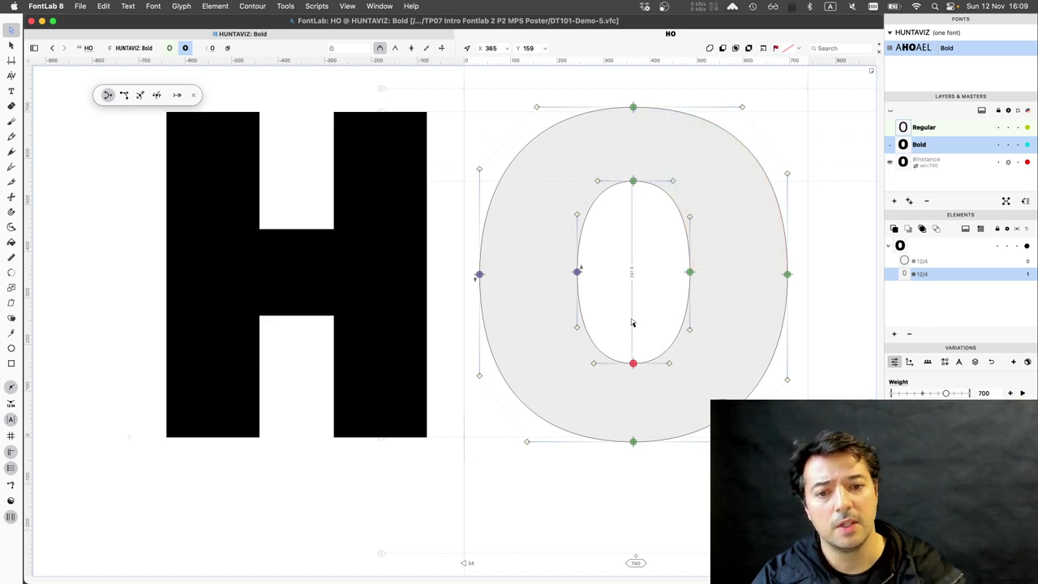
pyautogui.hotkey('shift', 'Down')
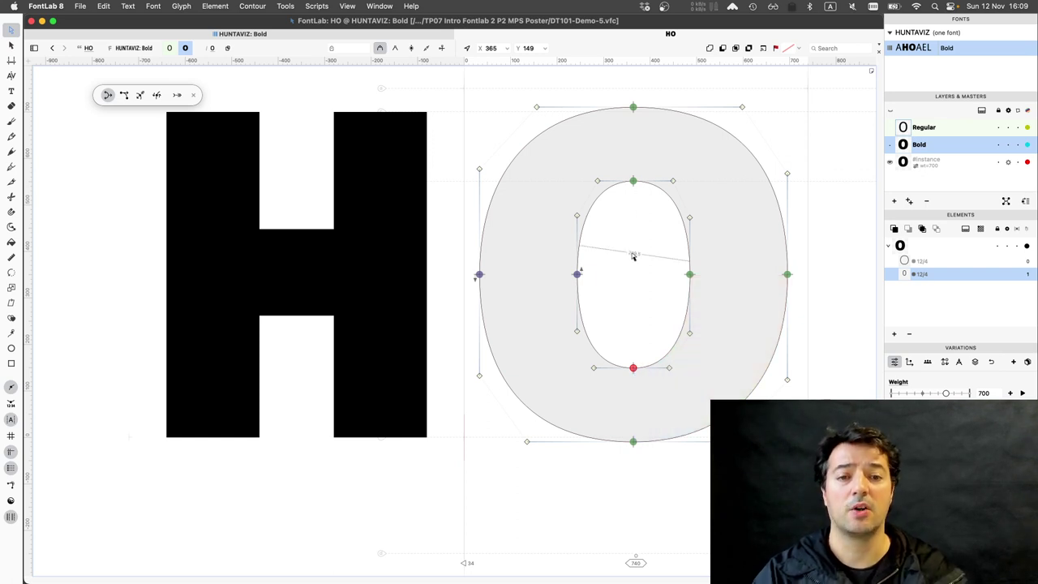
pyautogui.press('space')
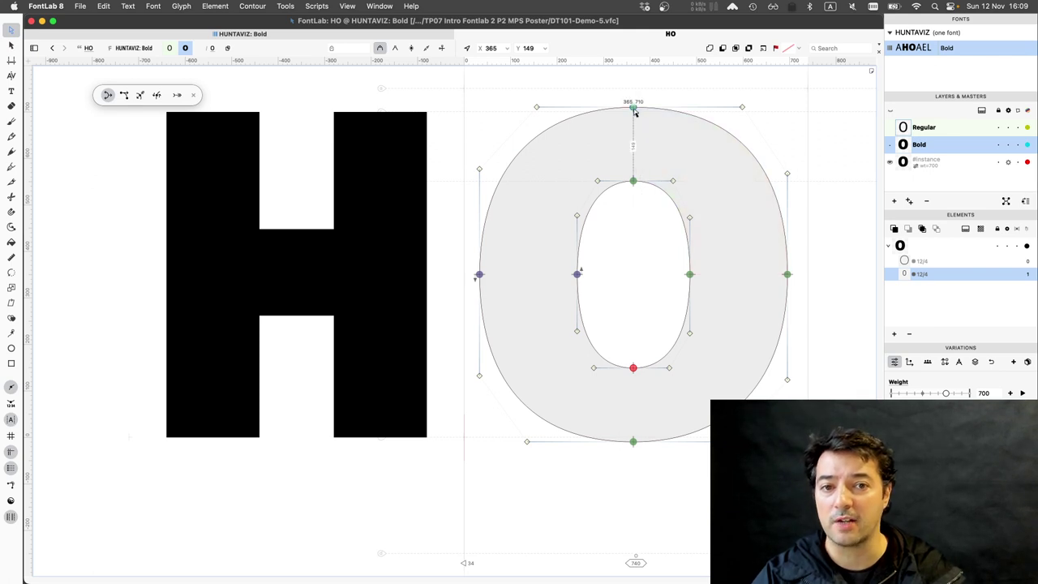
# Extend the O's overshoot by moving the outer contour's top node to Y 712 and its bottom node to Y -12.
pyautogui.click(634, 110)
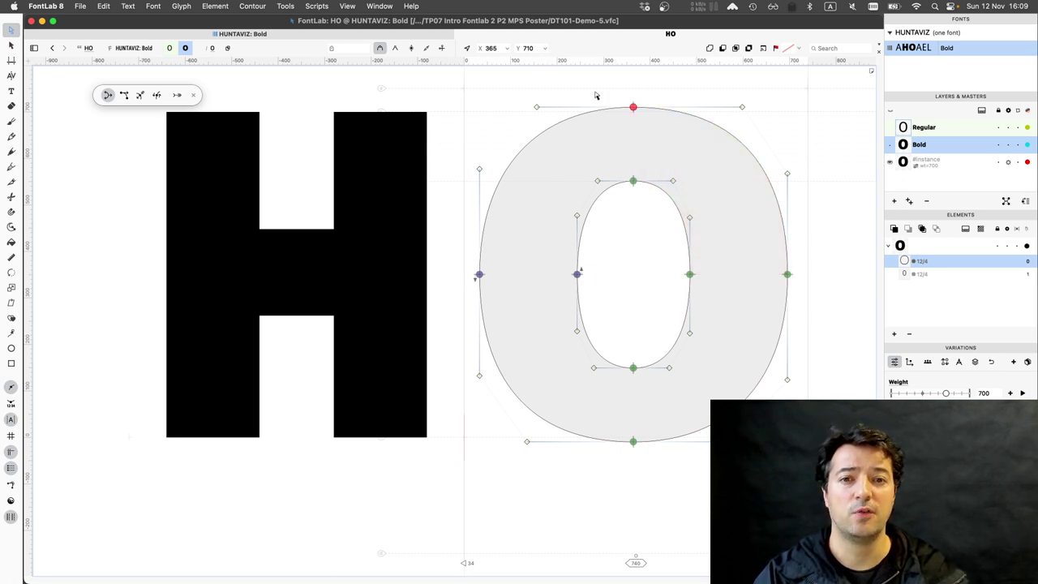
pyautogui.press('Up')
pyautogui.press('Up')
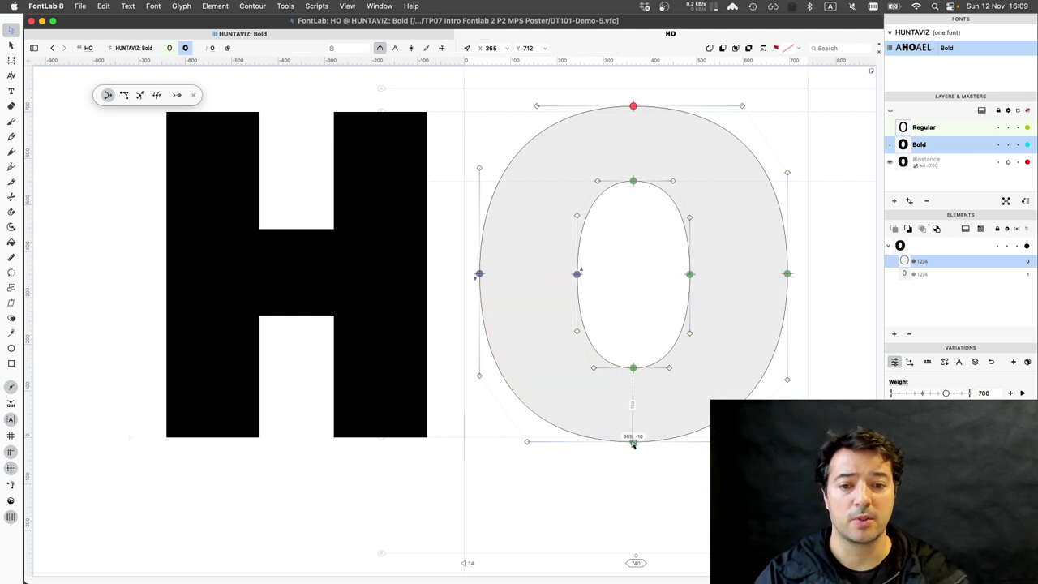
pyautogui.click(634, 442)
pyautogui.press('Down')
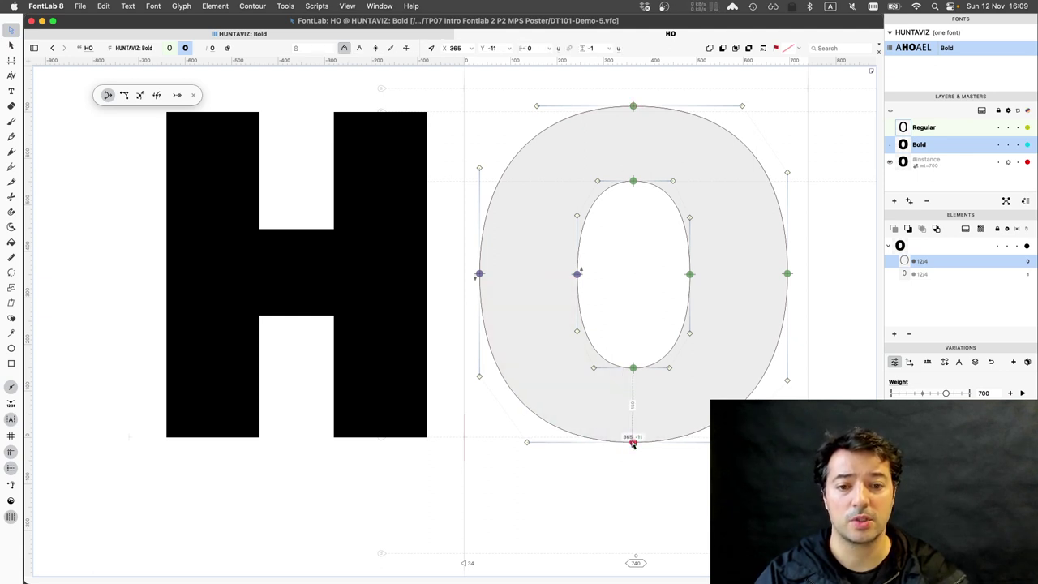
pyautogui.press('Down')
pyautogui.press('space')
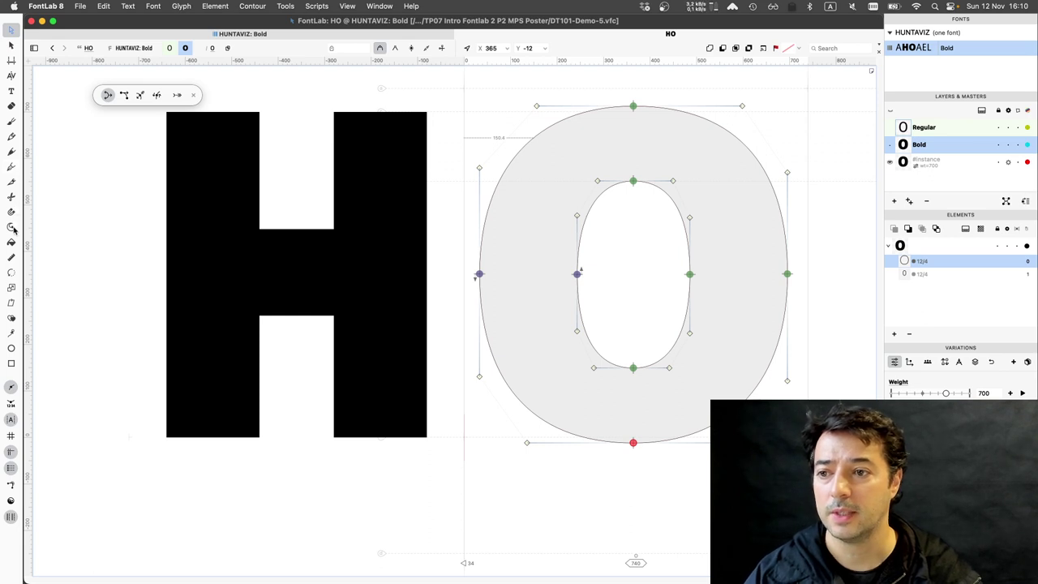
# Measure the horizontal distance from the O's left sidebearing line to its lower-left outer curve.
pyautogui.click(12, 257)
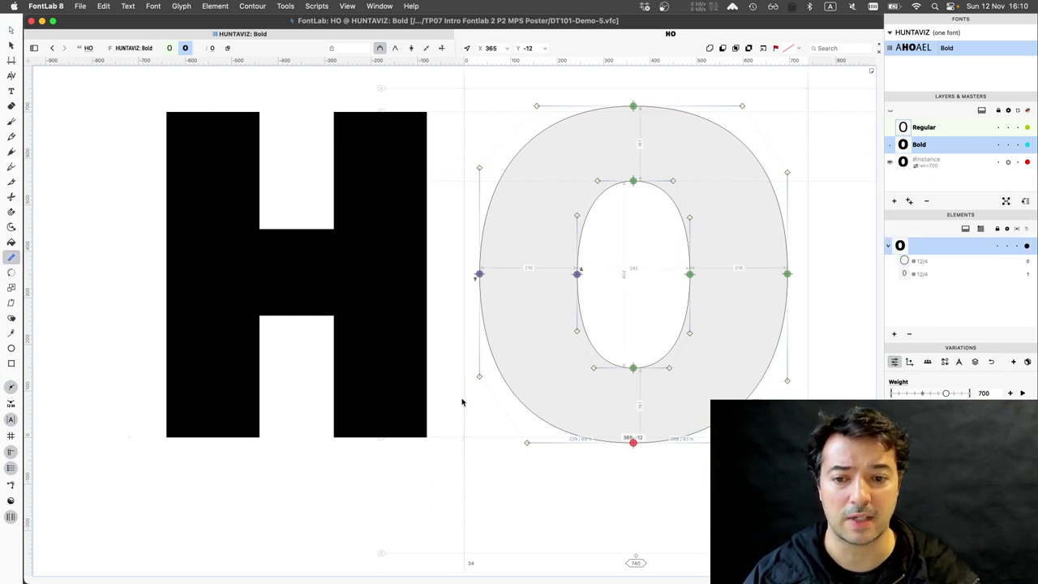
pyautogui.moveTo(477, 404); pyautogui.dragTo(523, 400)
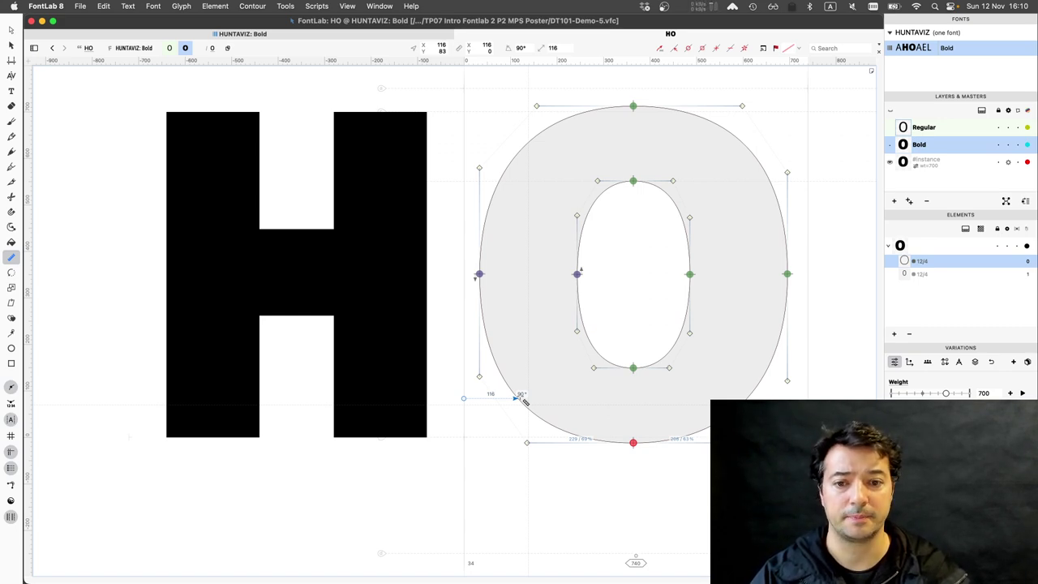
pyautogui.moveTo(523, 401); pyautogui.dragTo(525, 402)
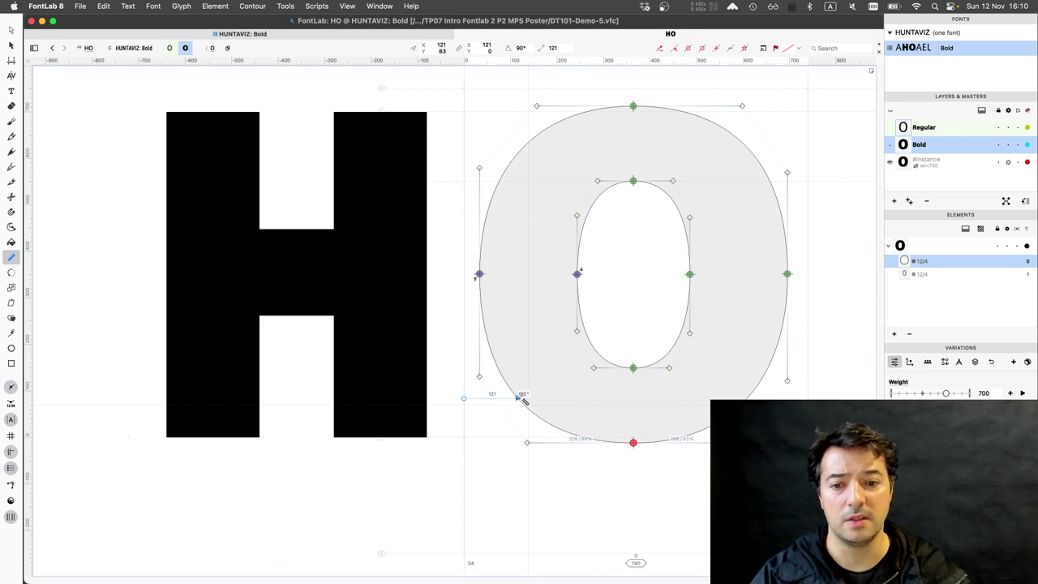
pyautogui.click(607, 294)
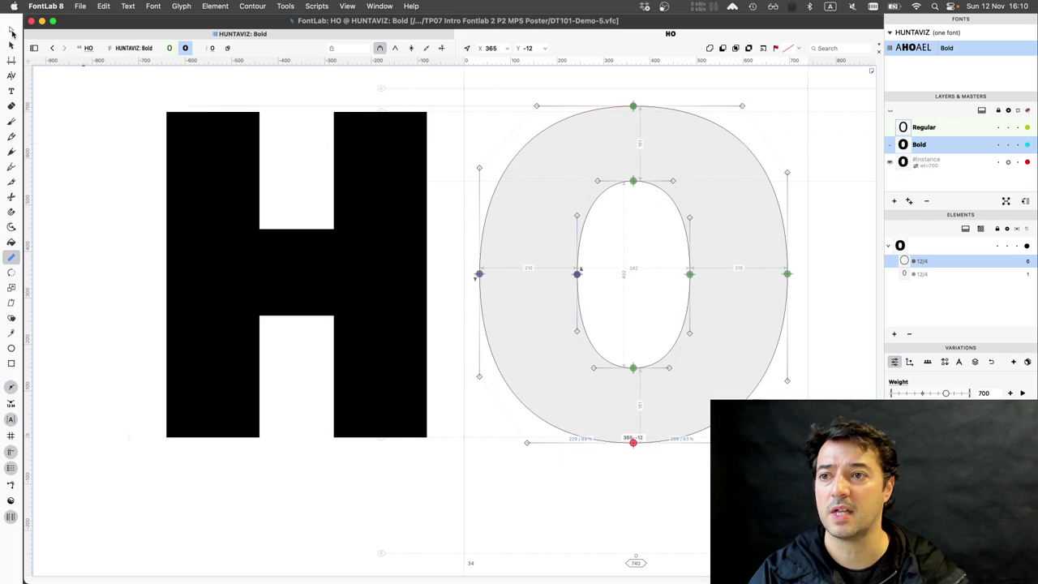
# Return to contour editing with stem thickness display, and add a V after the O in the text.
pyautogui.press('a')
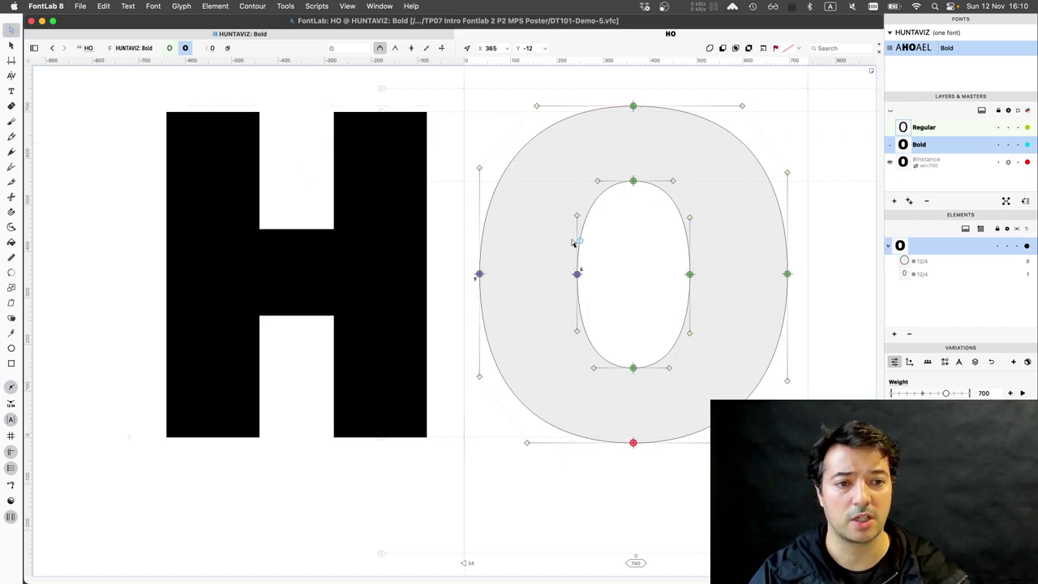
pyautogui.press('m')
pyautogui.hscroll(2, 572, 243)
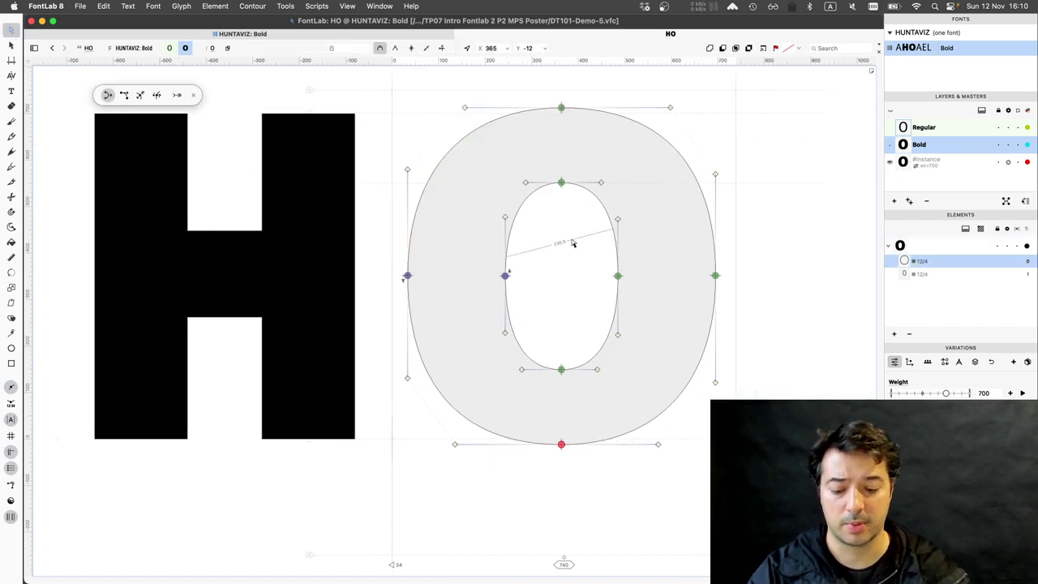
pyautogui.write('t')
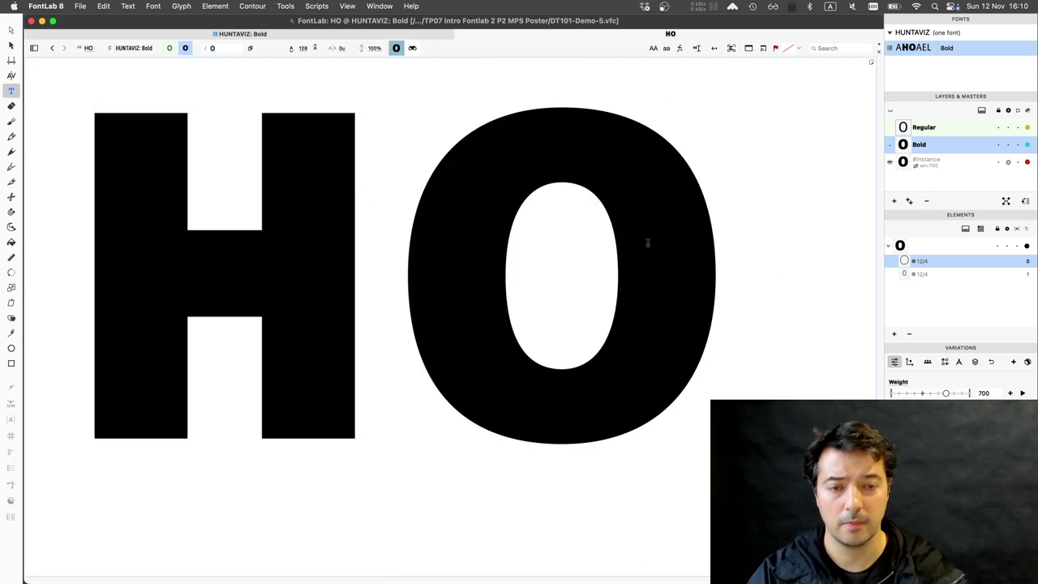
pyautogui.write('V')
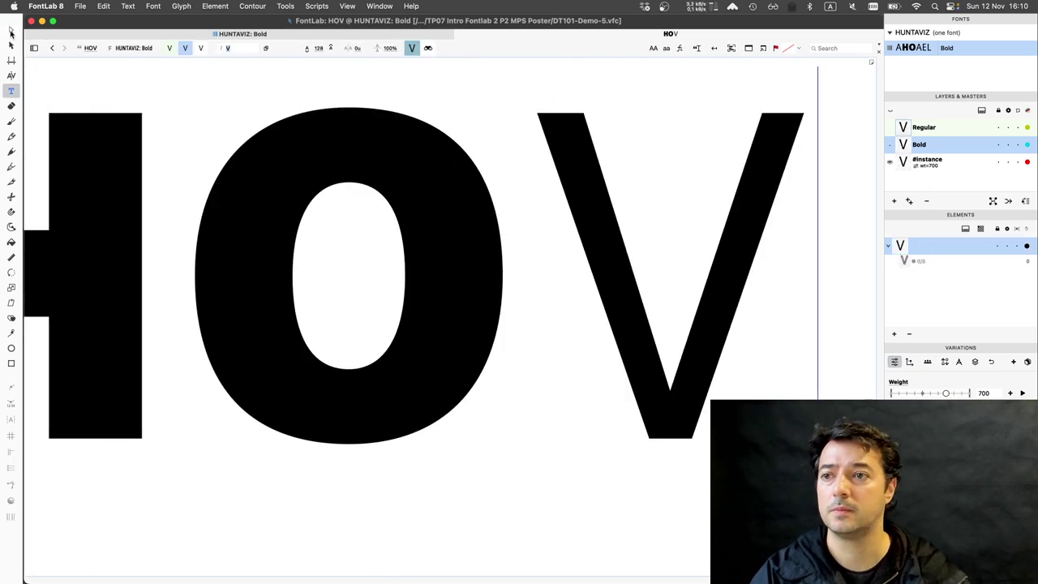
# Open the V for contour editing, inspect its left diagonal's thickness and preview it beside the bold O.
pyautogui.click(12, 30)
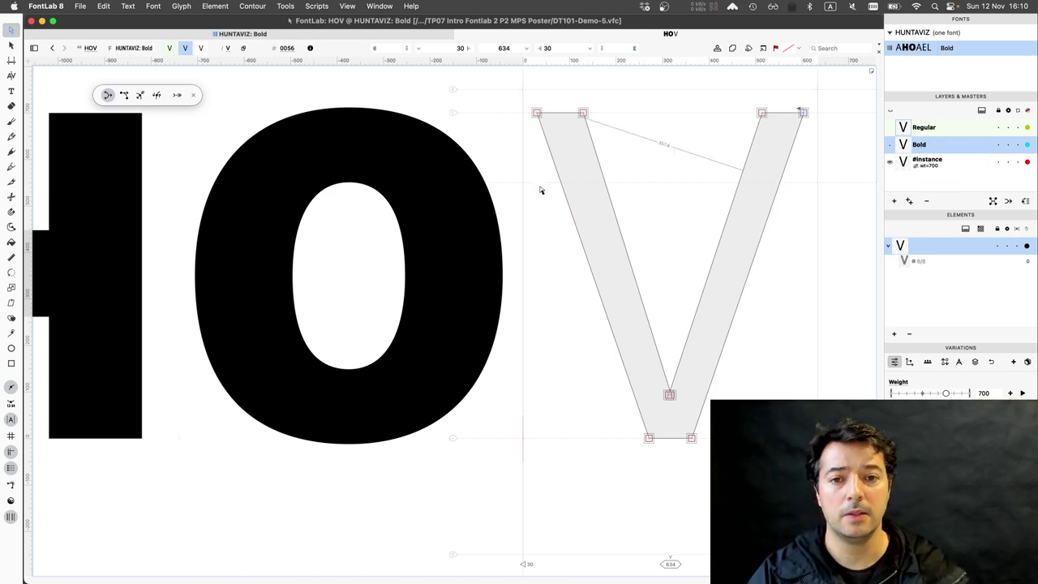
pyautogui.moveTo(591, 217)
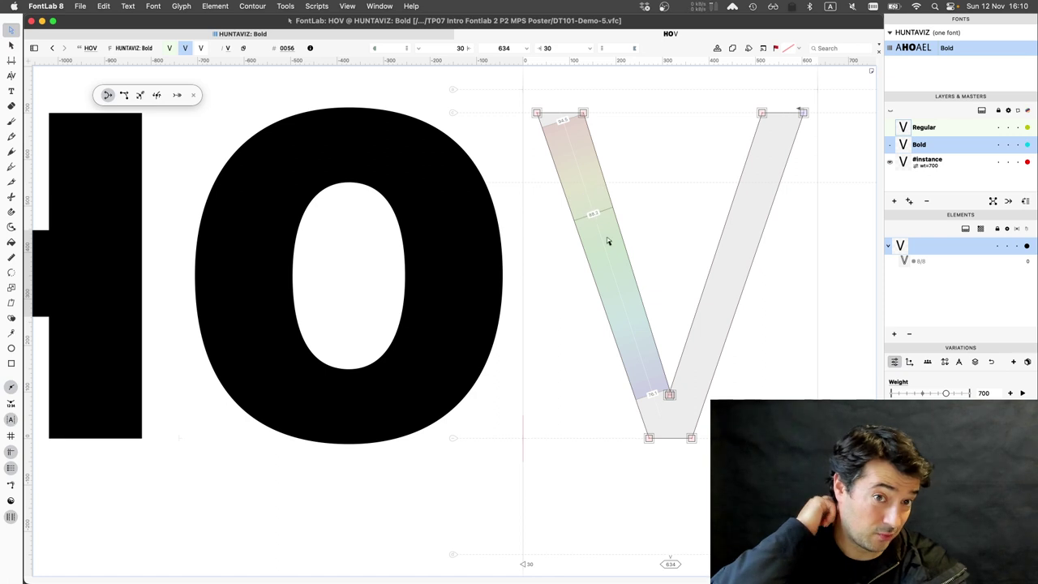
pyautogui.hscroll(5, 608, 240)
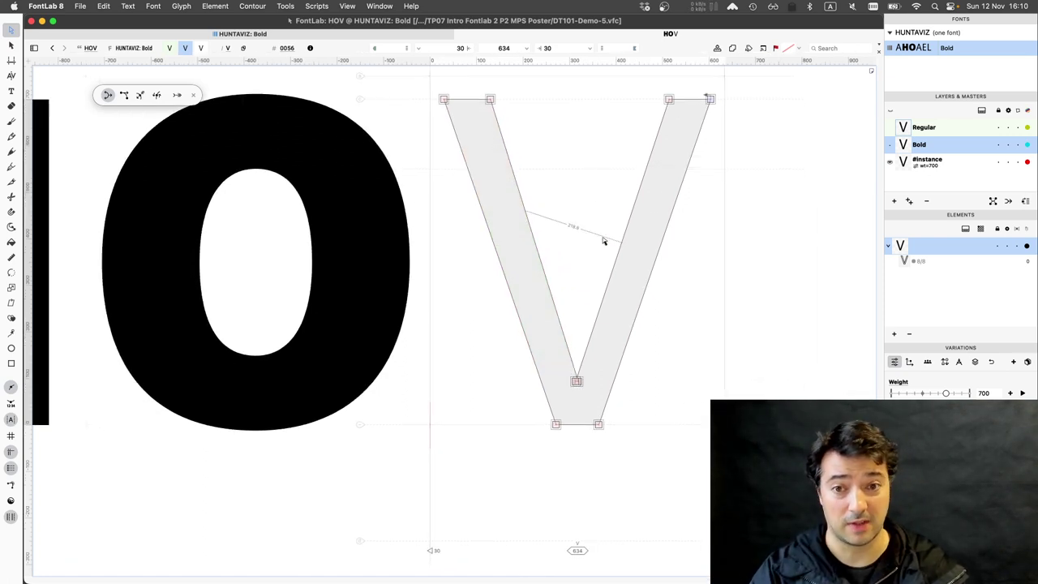
pyautogui.moveTo(516, 241)
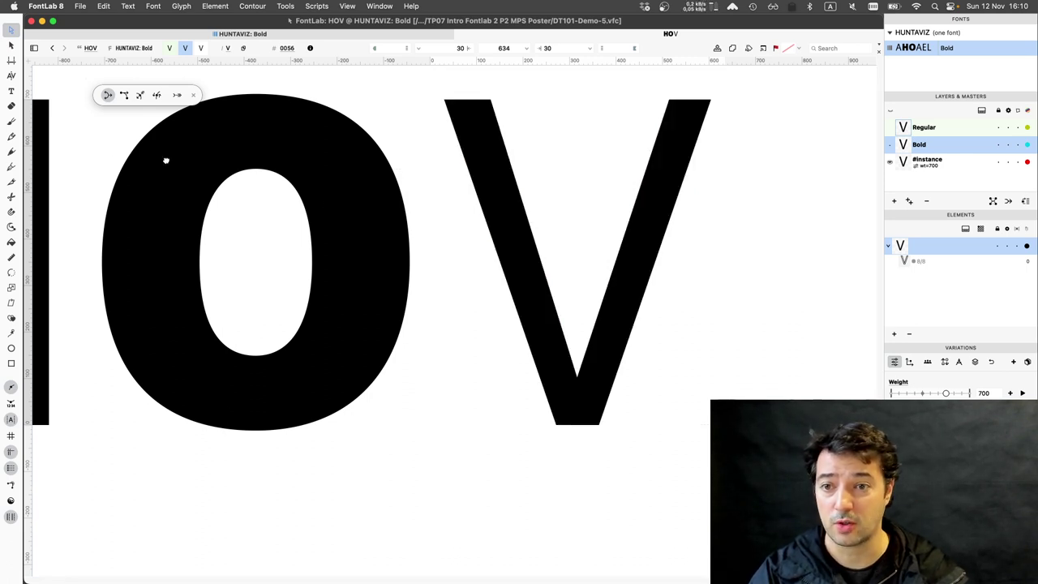
pyautogui.moveTo(220, 163); pyautogui.dragTo(294, 161)
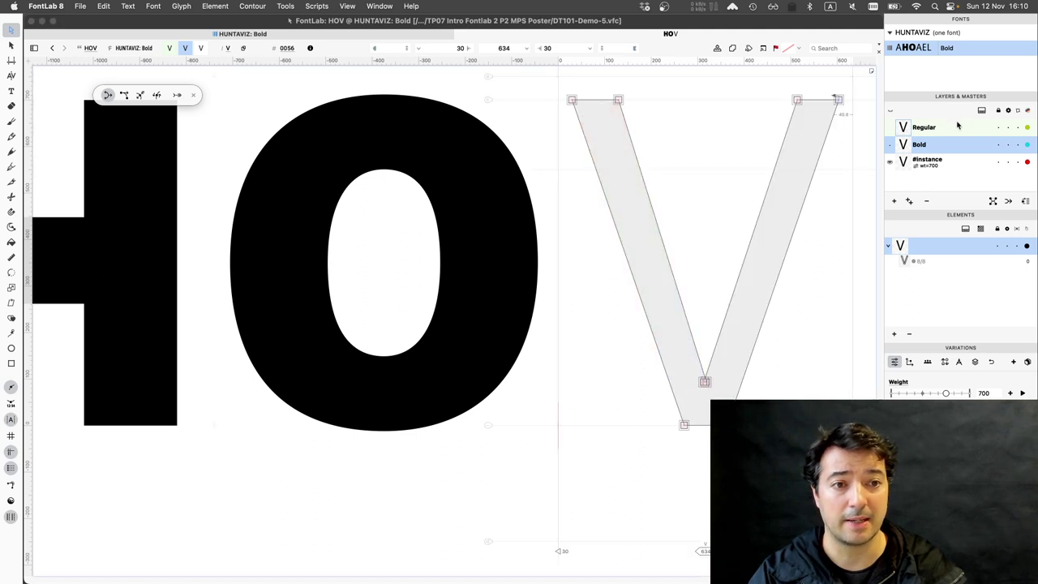
# Switch to the Regular master and turn on Edit Across Glyphs.
pyautogui.click(932, 127)
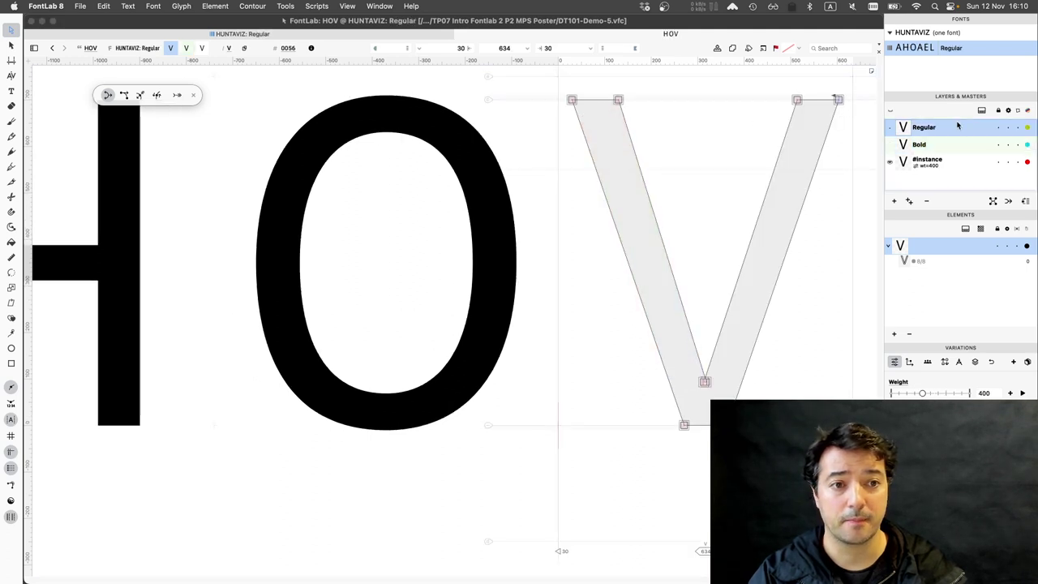
pyautogui.click(103, 7)
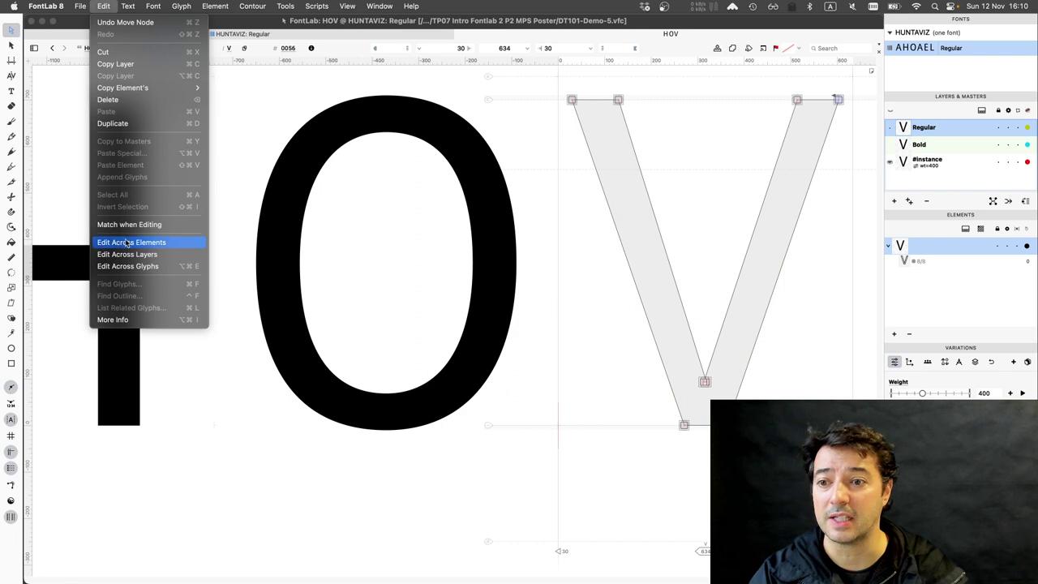
pyautogui.click(122, 267)
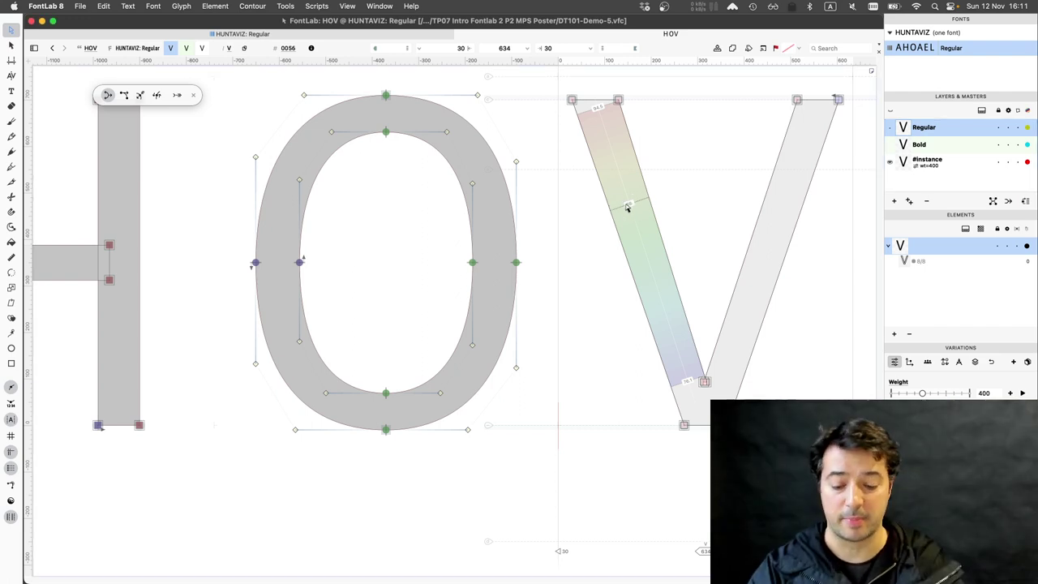
# Measure the horizontal thickness of the Regular V's left diagonal at about Y 481 with the Guides tool.
pyautogui.press('a')
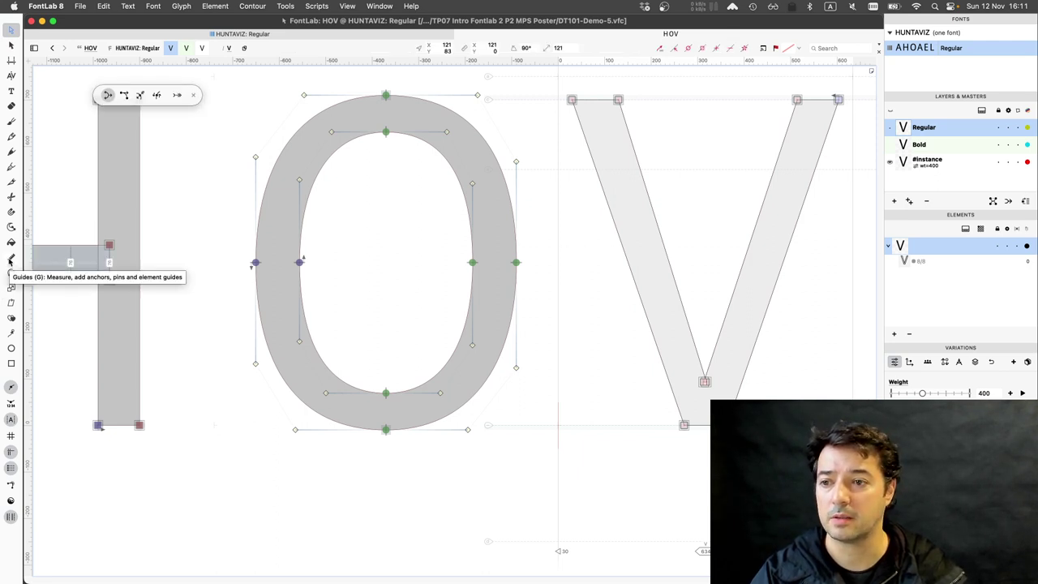
pyautogui.click(9, 259)
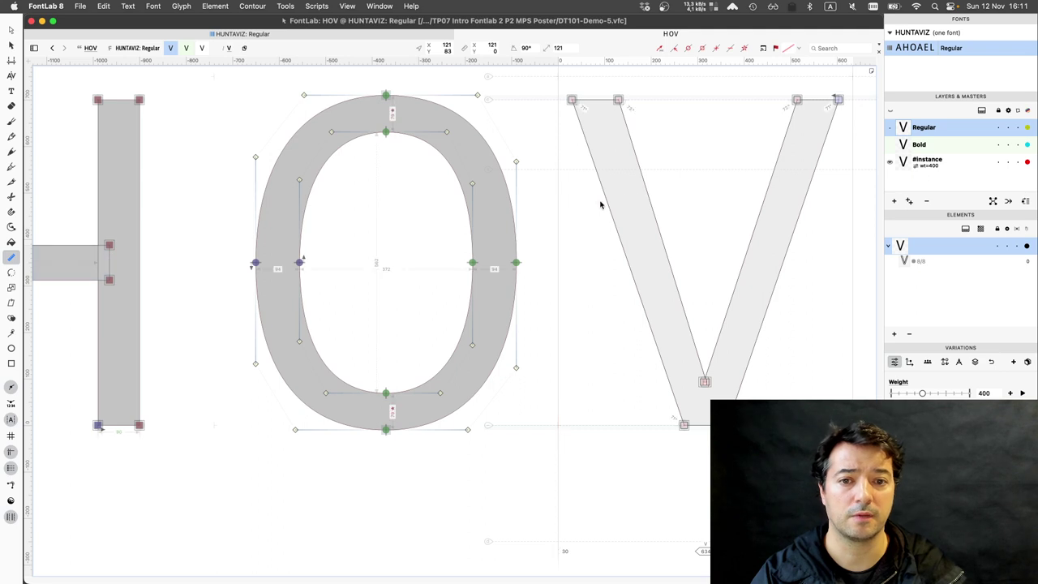
pyautogui.moveTo(600, 201); pyautogui.dragTo(658, 207)
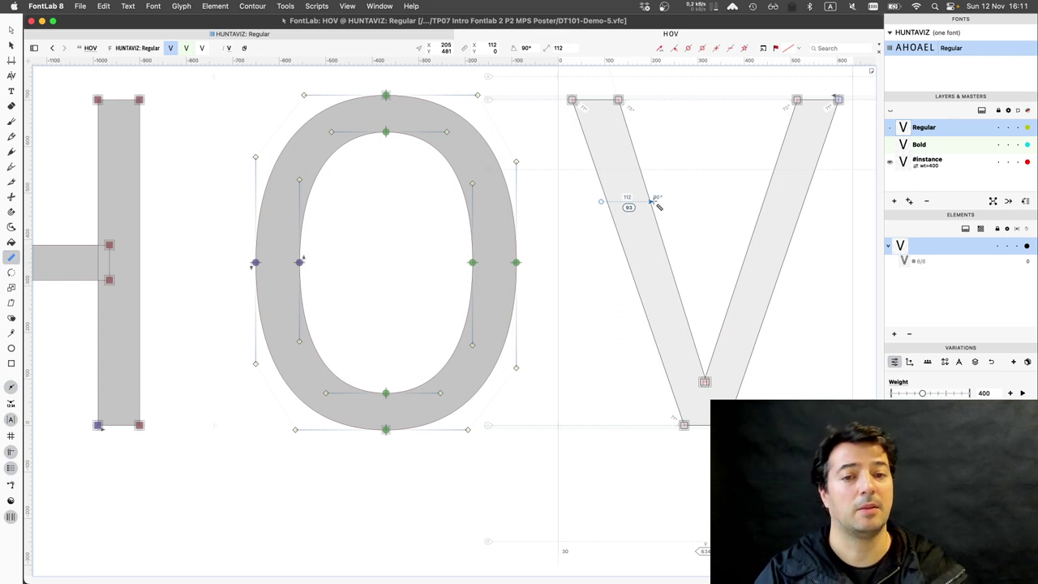
pyautogui.moveTo(658, 207); pyautogui.dragTo(657, 206)
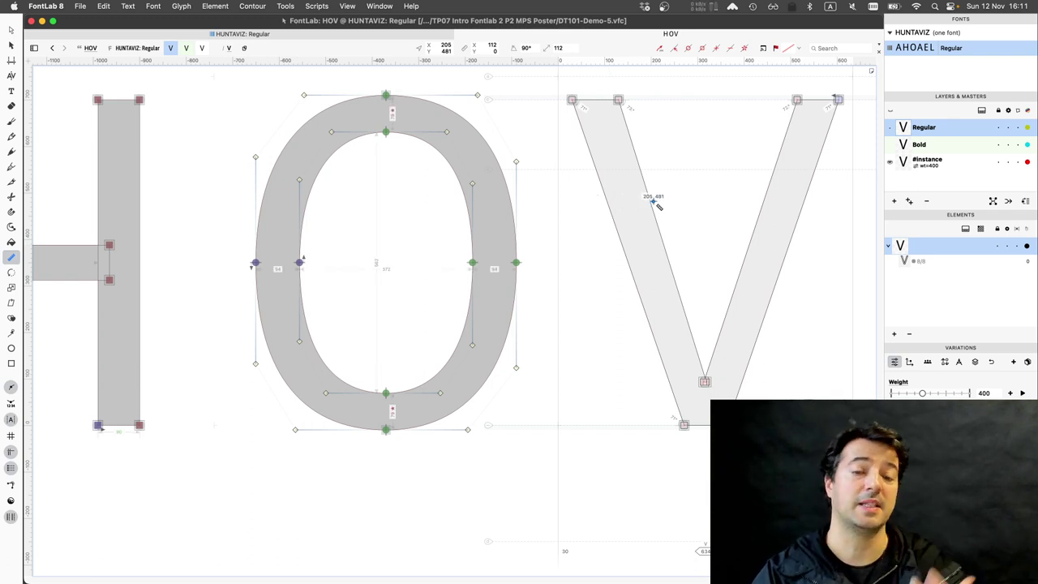
pyautogui.click(654, 201)
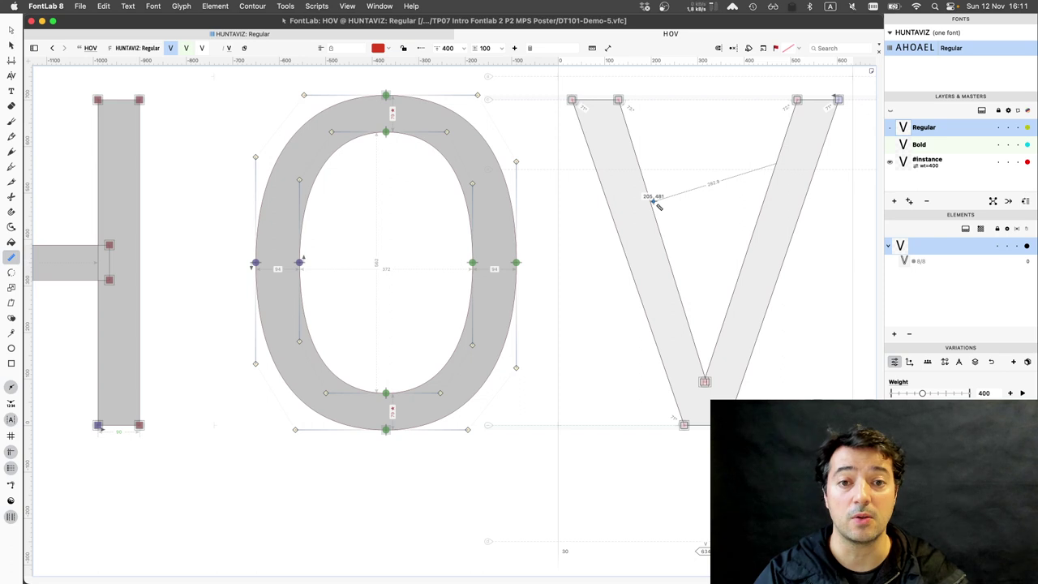
# Return to contour editing and switch from the Regular to the Bold master.
pyautogui.click(12, 31)
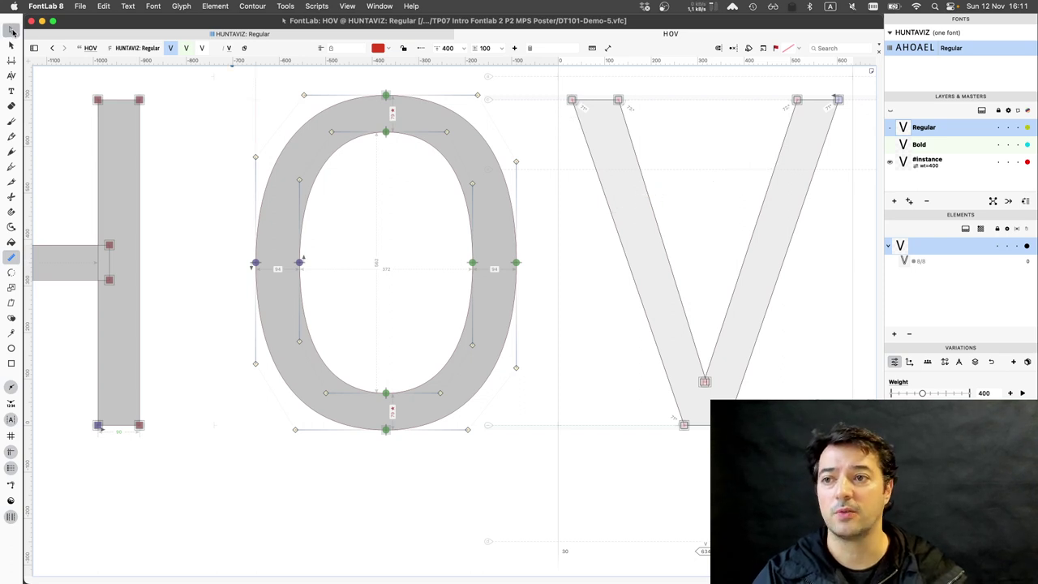
pyautogui.click(663, 224)
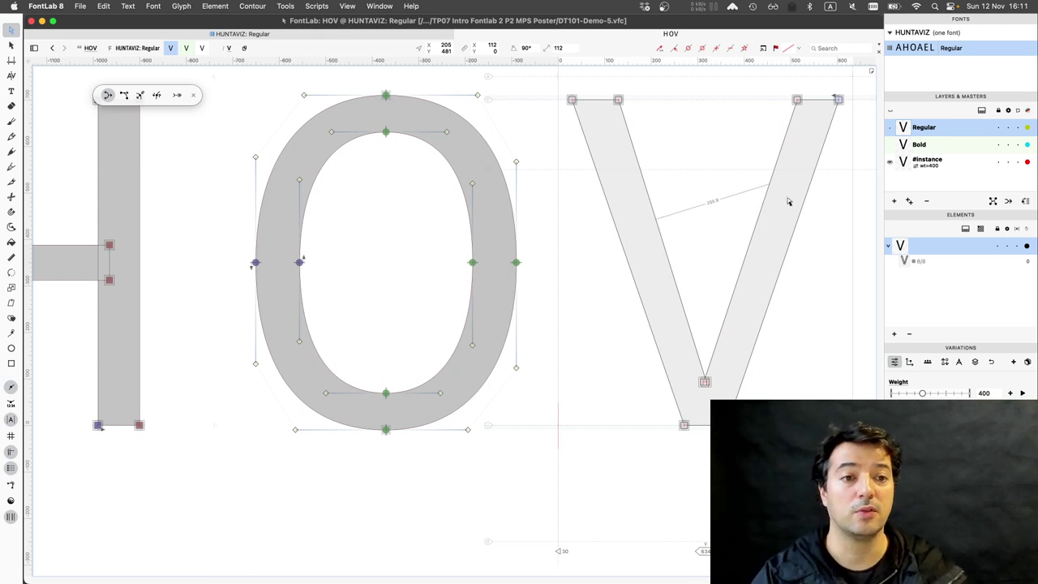
pyautogui.click(929, 146)
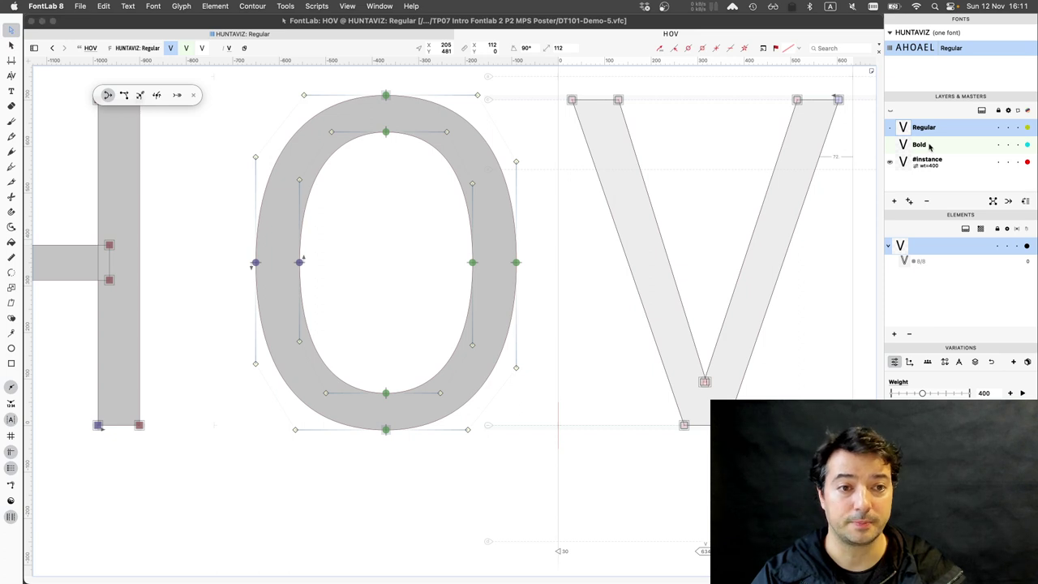
pyautogui.click(930, 146)
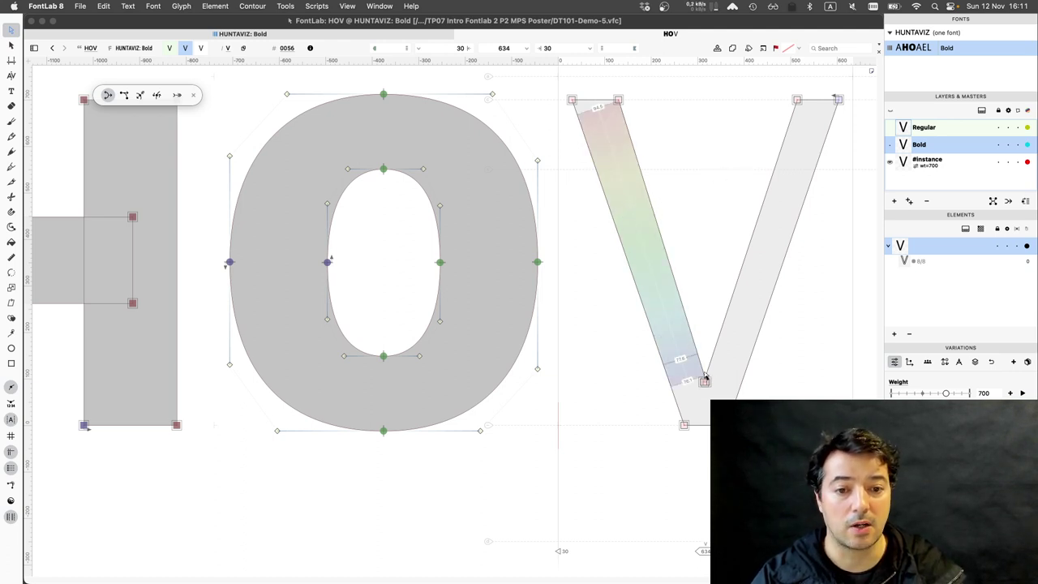
# Examine the inner vertex nodes of the V and the lower end of its left diagonal up close.
pyautogui.scroll(3, 705, 381)
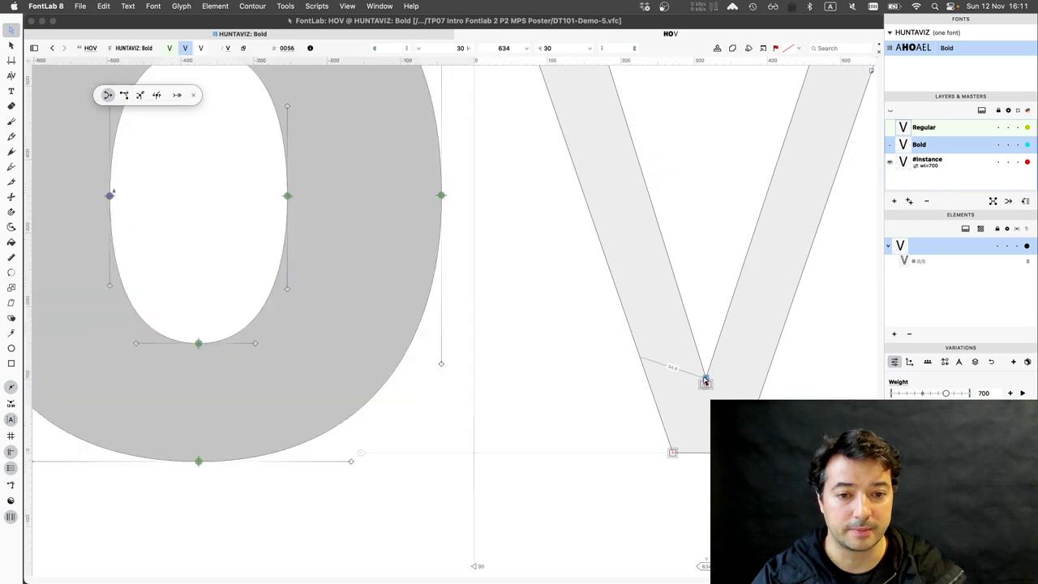
pyautogui.scroll(2, 704, 381)
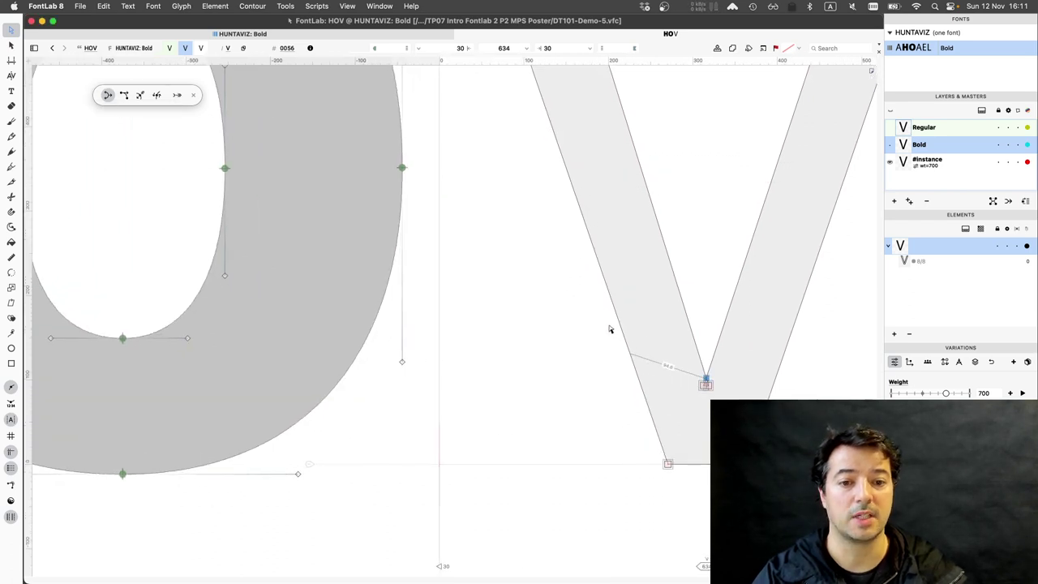
pyautogui.press('space')
pyautogui.moveTo(609, 325); pyautogui.dragTo(489, 319)
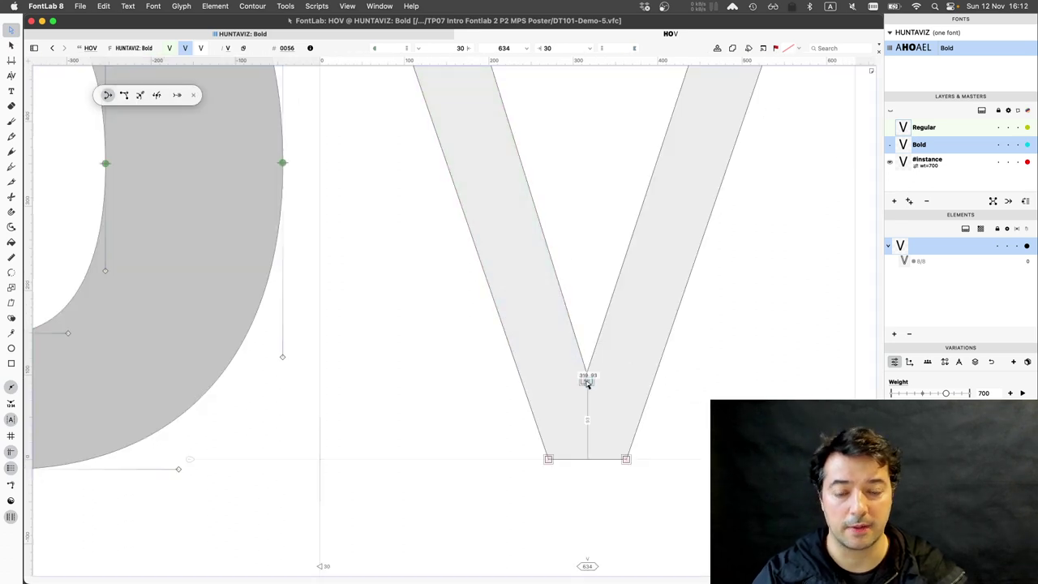
pyautogui.moveTo(574, 330)
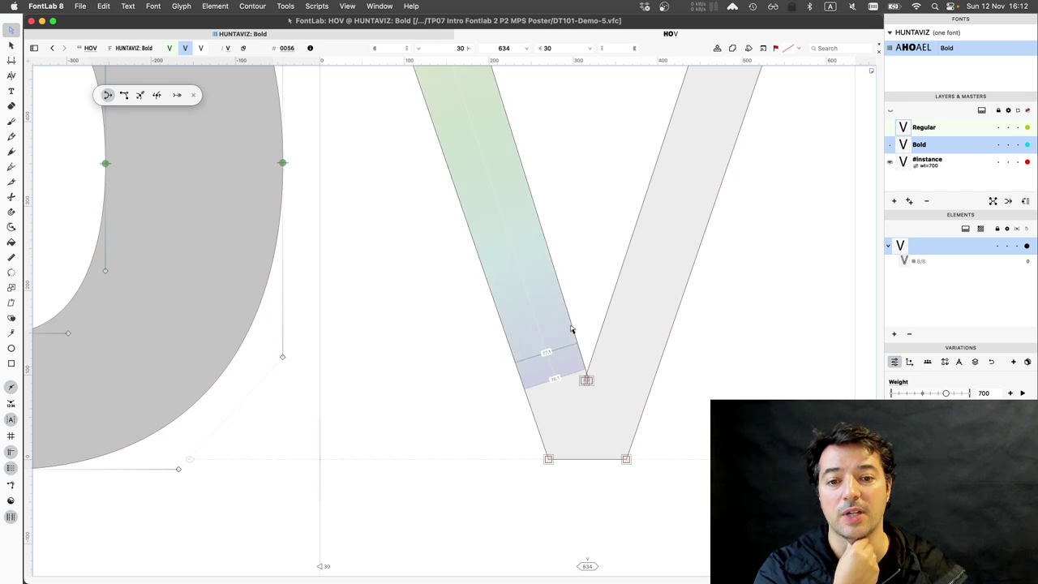
pyautogui.press('super+0')
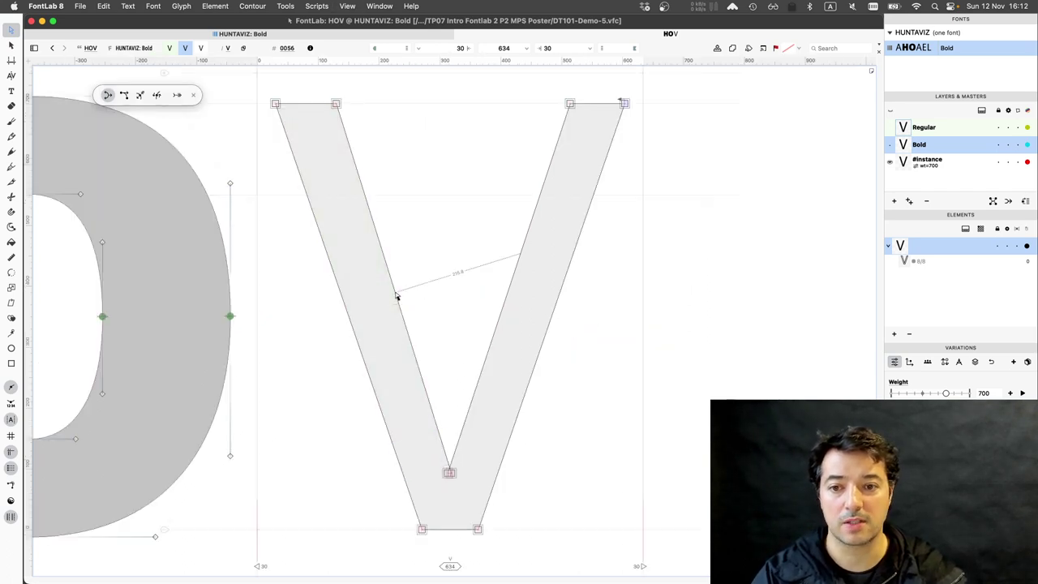
# Turn off the active node-editing mode and shift the inner edge of the V's left diagonal 60 units right, to X 190.
pyautogui.click(396, 295)
pyautogui.click(395, 295)
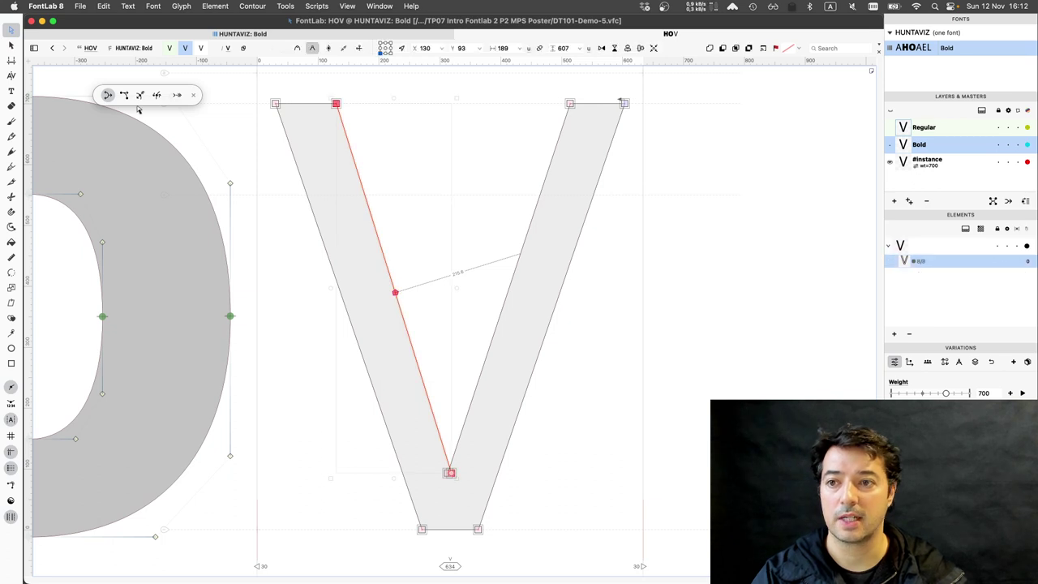
pyautogui.press('super+z')
pyautogui.click(108, 94)
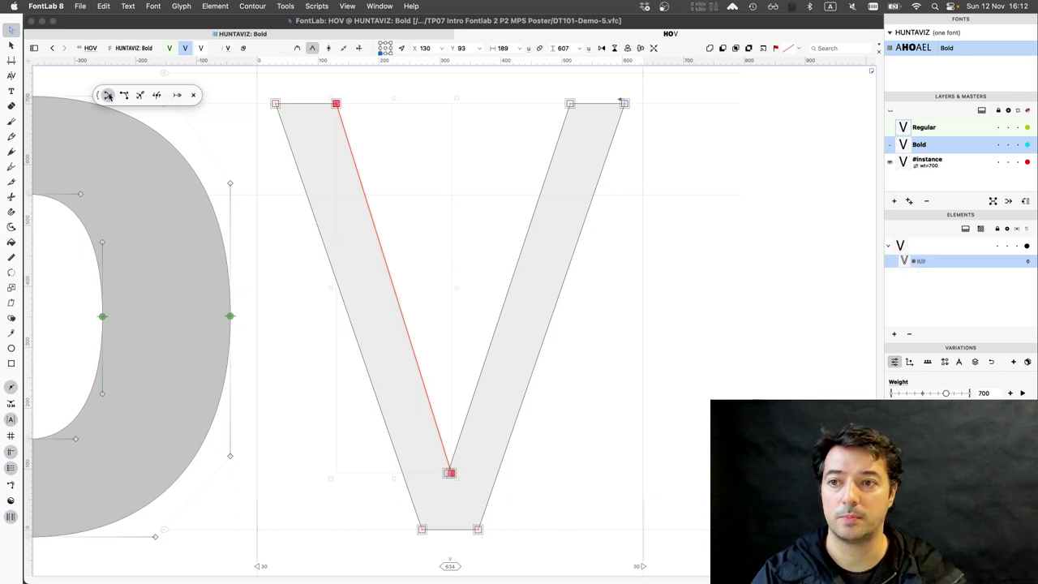
pyautogui.click(410, 199)
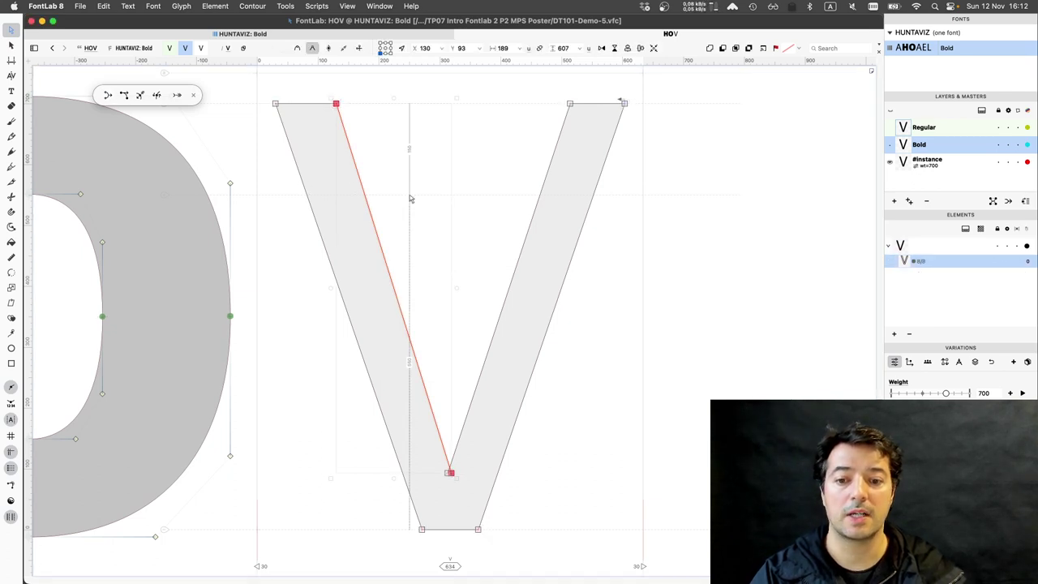
pyautogui.hotkey('shift', 'Right')
pyautogui.hotkey('shift', 'Right')
pyautogui.hotkey('shift', 'Right')
pyautogui.hotkey('shift', 'Right')
pyautogui.hotkey('shift', 'Right')
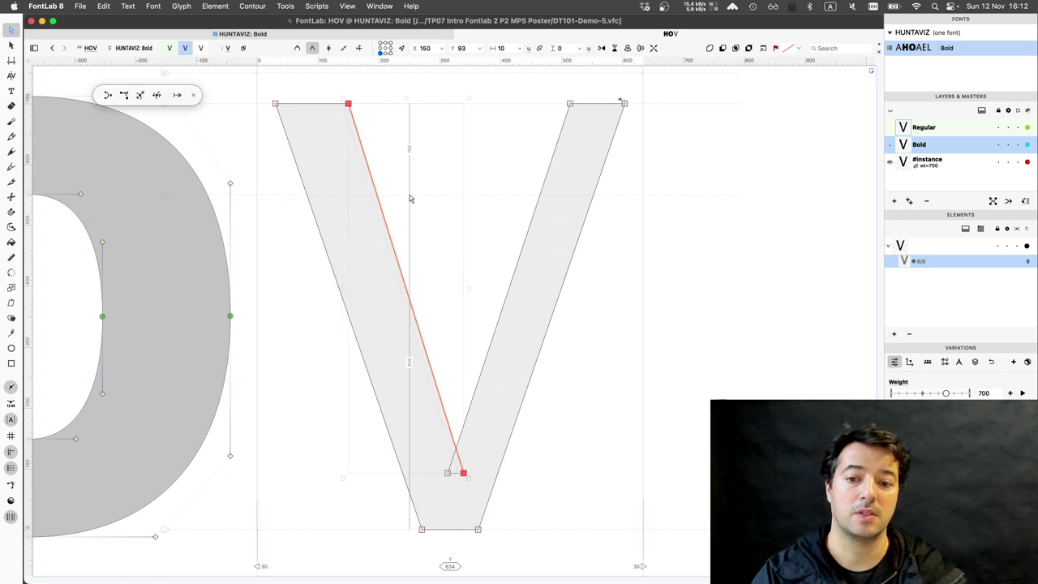
pyautogui.hotkey('shift', 'Right')
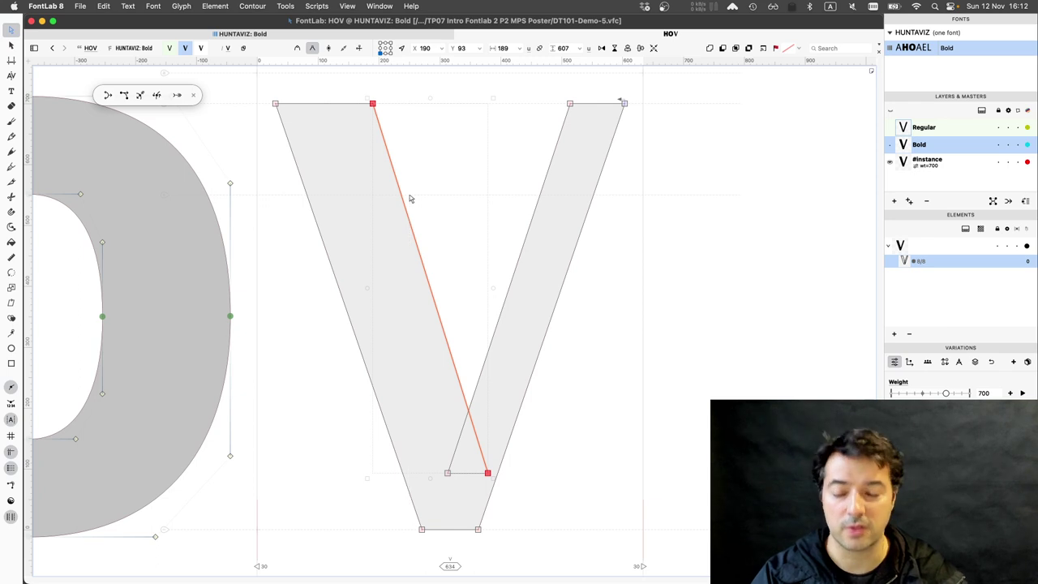
# Shift the inner edge of the V's right diagonal leftwards until its X reads 243.
pyautogui.click(531, 225)
pyautogui.hotkey('shift', 'Left')
pyautogui.hotkey('shift', 'Left')
pyautogui.hotkey('shift', 'Left')
pyautogui.hotkey('shift', 'Left')
pyautogui.hotkey('shift', 'Left')
pyautogui.hotkey('shift', 'Left')
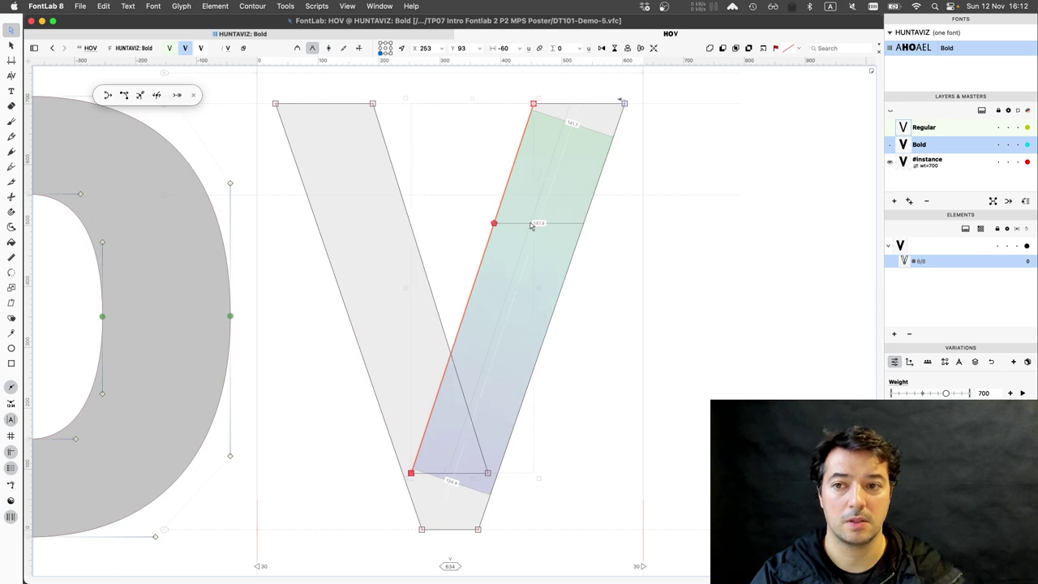
pyautogui.hotkey('shift', 'Left')
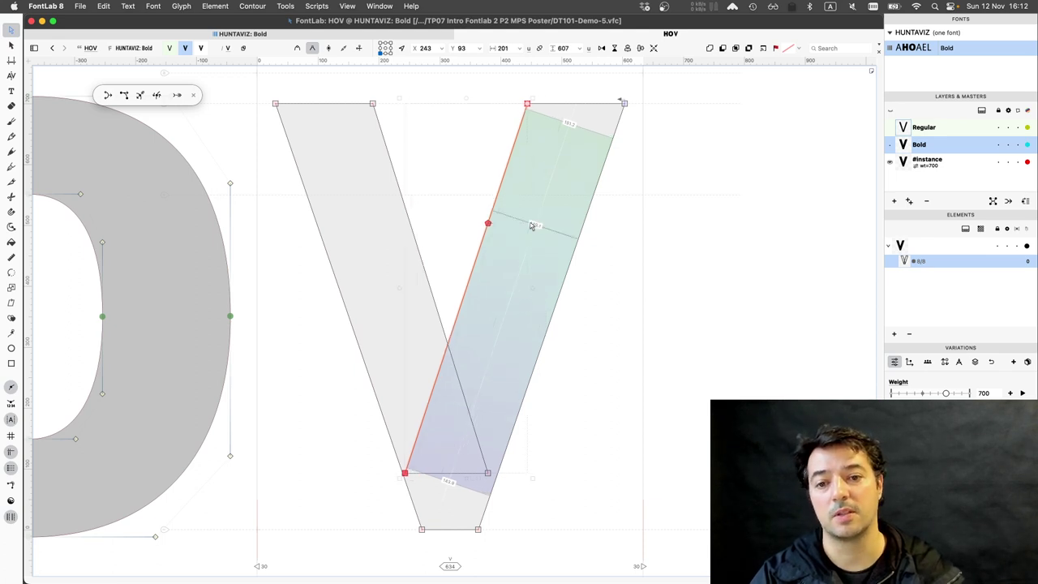
# Thin both diagonals by 10 units, moving the right one's inner edge to X 253 and the left one's to X 180.
pyautogui.hotkey('shift', 'Right')
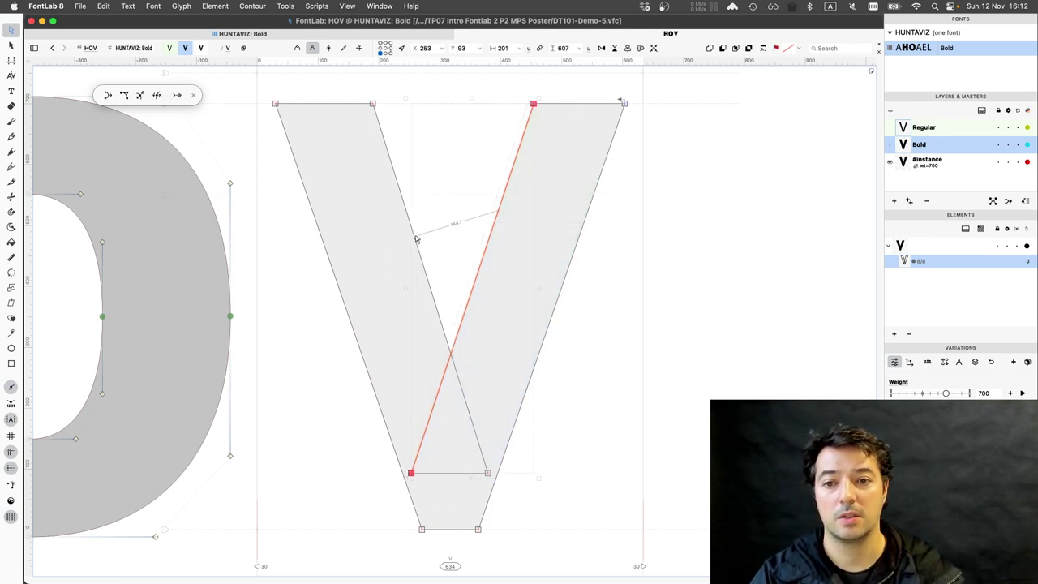
pyautogui.click(415, 239)
pyautogui.hotkey('shift', 'Left')
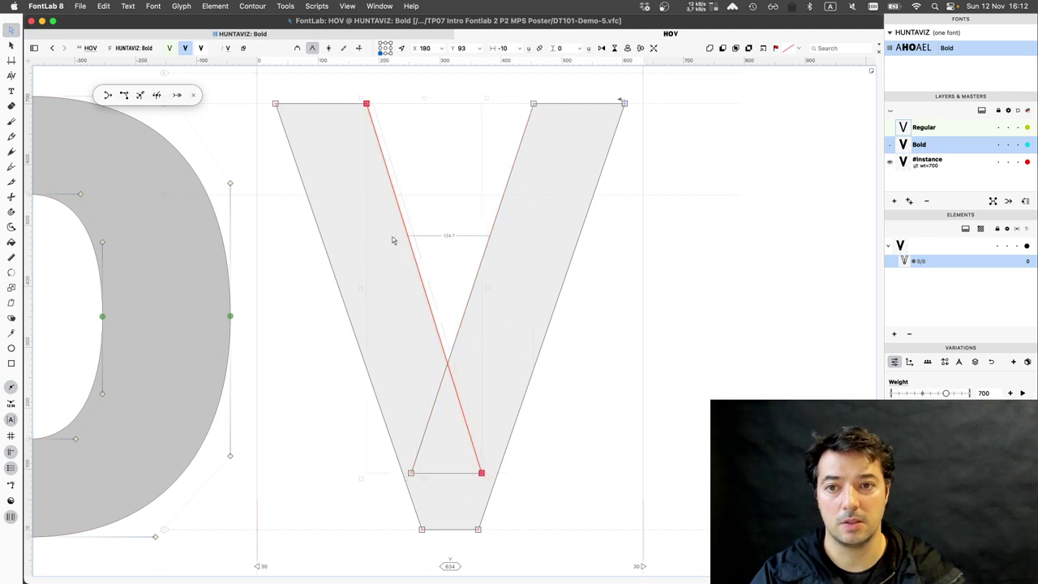
pyautogui.moveTo(326, 251)
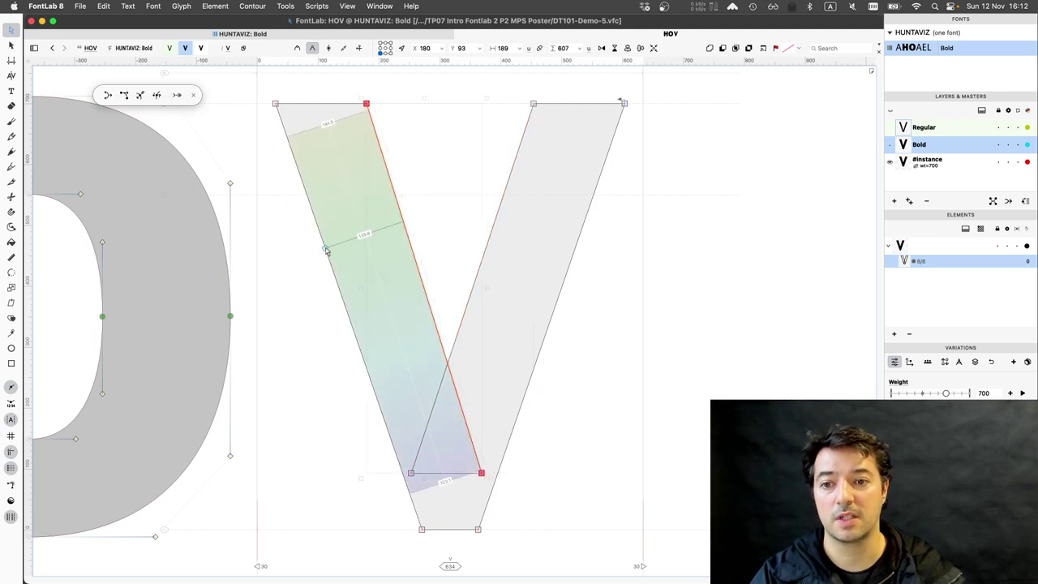
# Thicken both diagonals by 10 units, moving the left one's inner edge to X 190 and the right one's to X 243.
pyautogui.click(325, 249)
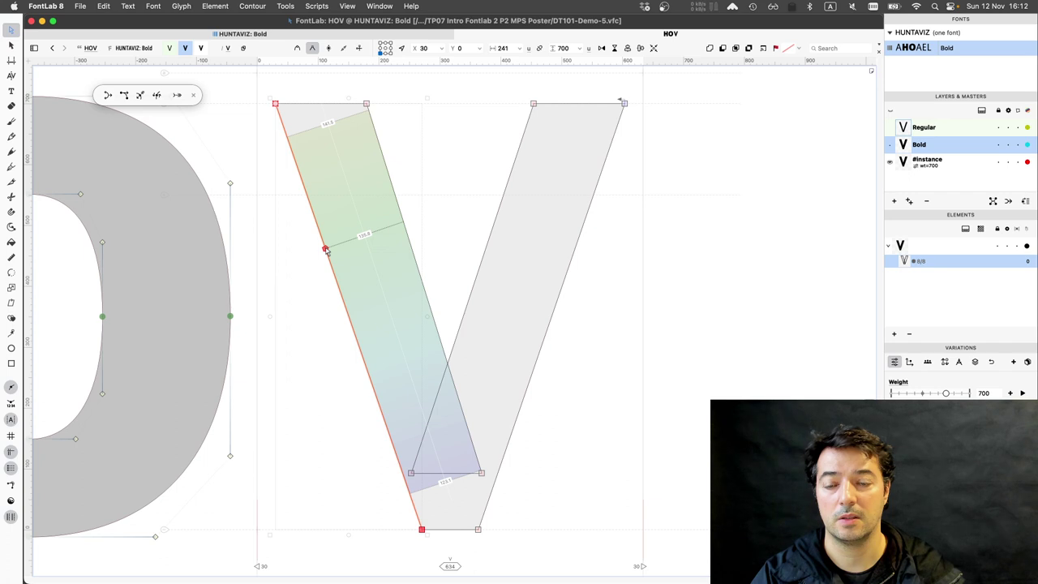
pyautogui.click(395, 194)
pyautogui.hotkey('shift', 'Right')
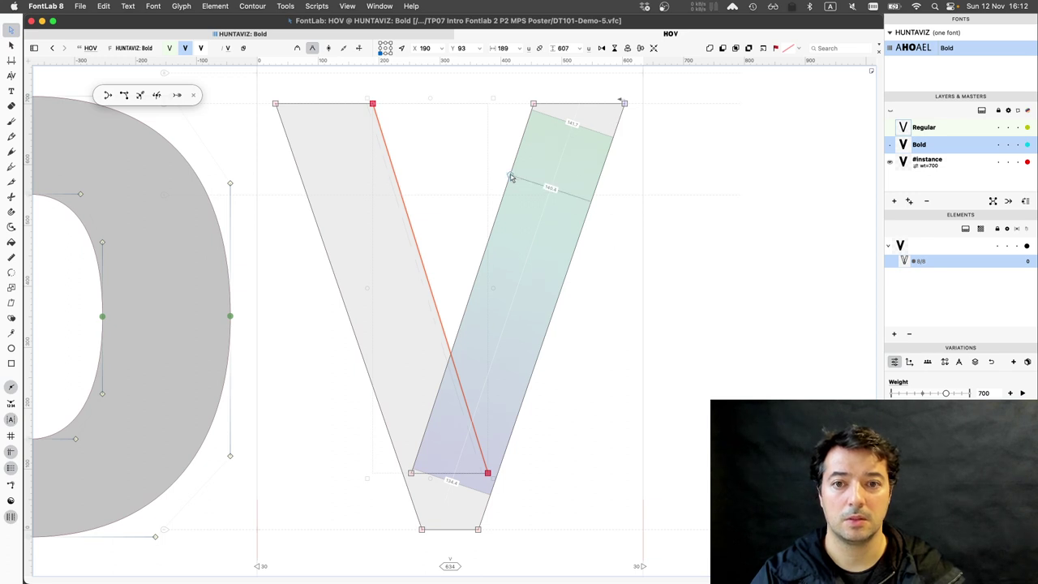
pyautogui.click(510, 176)
pyautogui.hotkey('shift', 'Left')
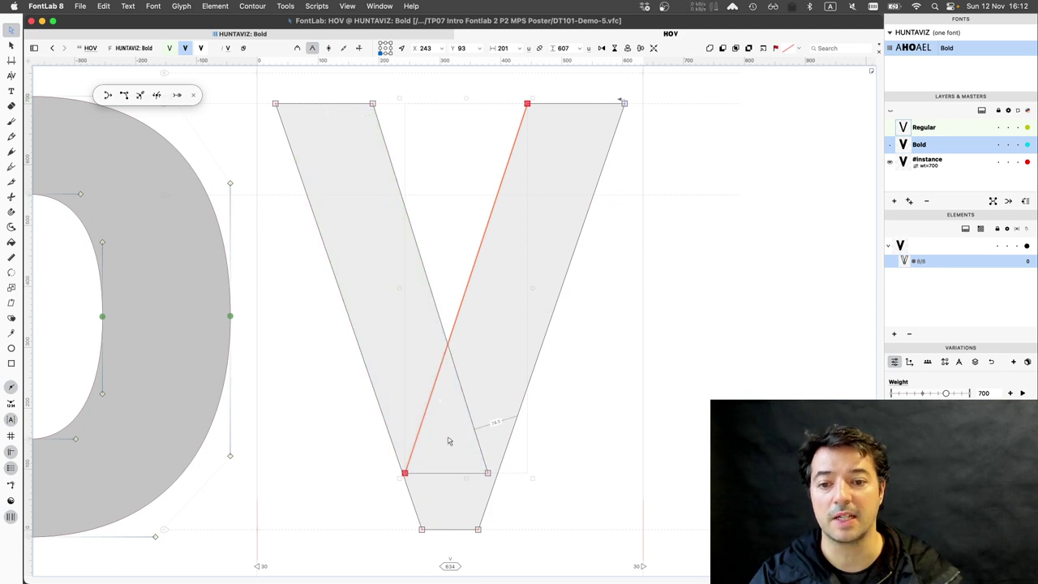
# Shift both outer edges of the V outwards by 60 units, the left one to X -30 and the right one to X 423.
pyautogui.click(371, 382)
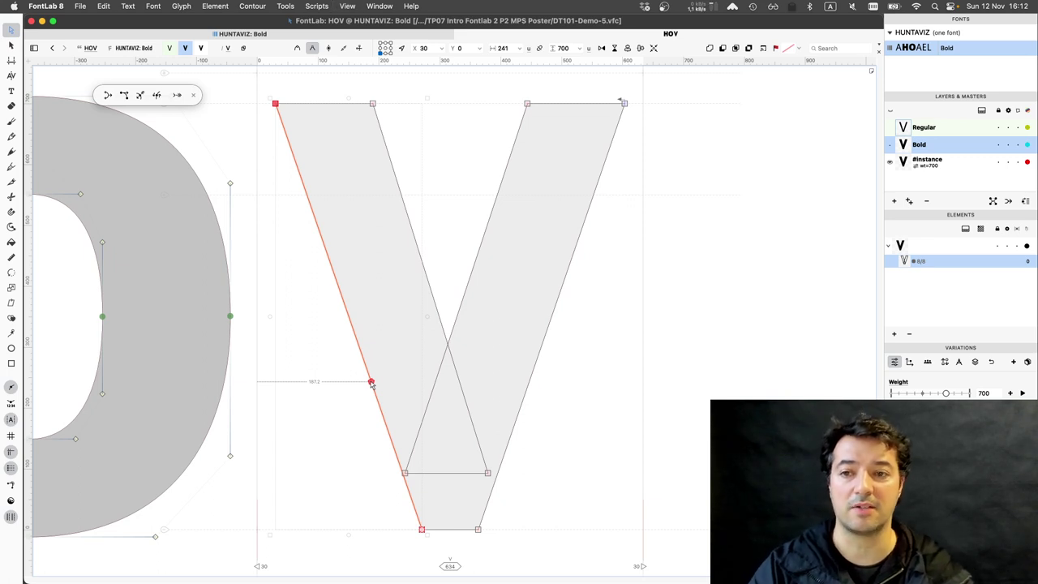
pyautogui.moveTo(370, 382); pyautogui.dragTo(334, 382)
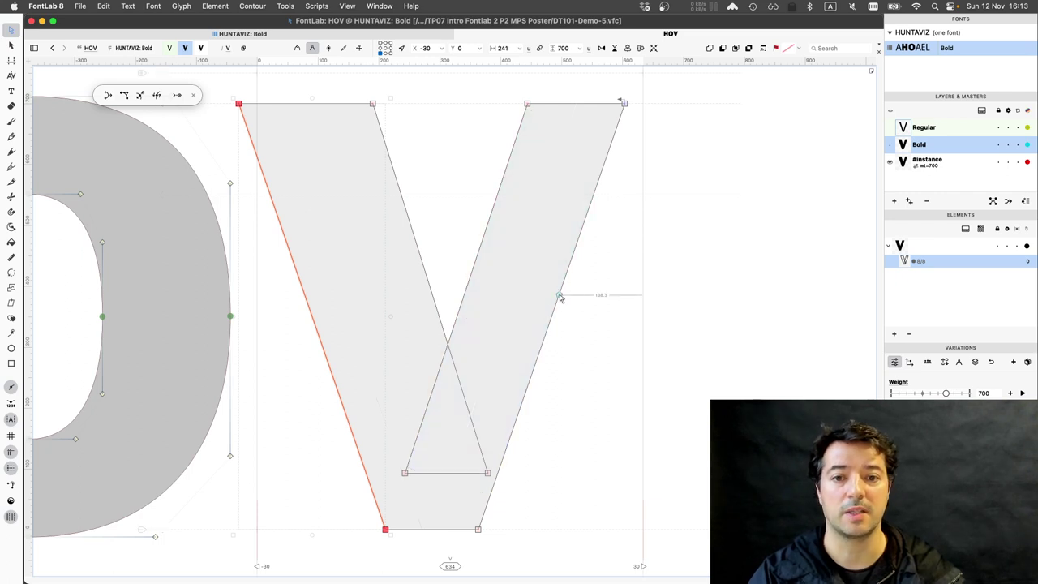
pyautogui.click(559, 296)
pyautogui.hotkey('shift', 'Right')
pyautogui.hotkey('shift', 'Right')
pyautogui.hotkey('shift', 'Right')
pyautogui.hotkey('shift', 'Right')
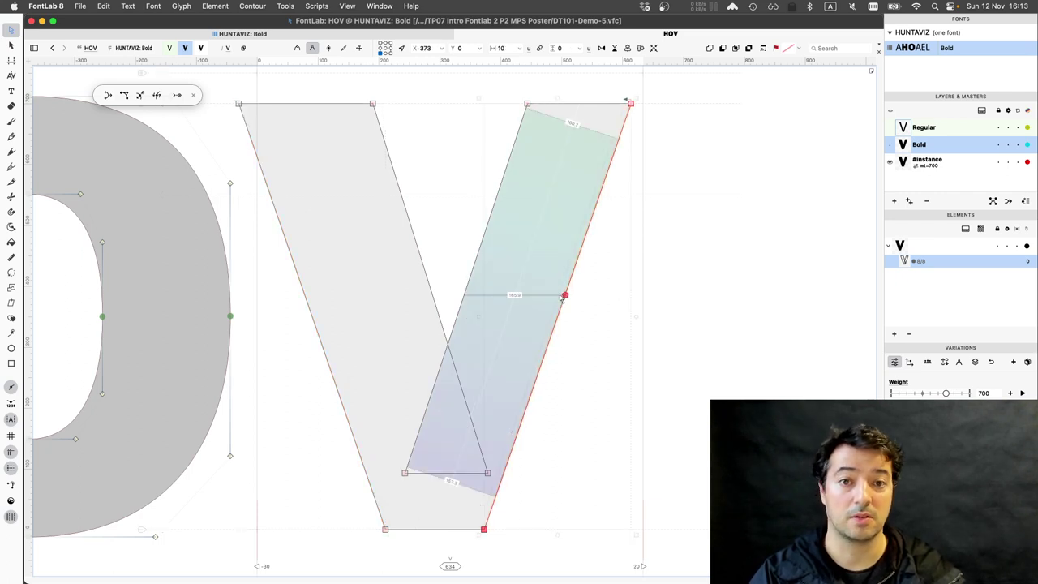
pyautogui.hotkey('shift', 'Right')
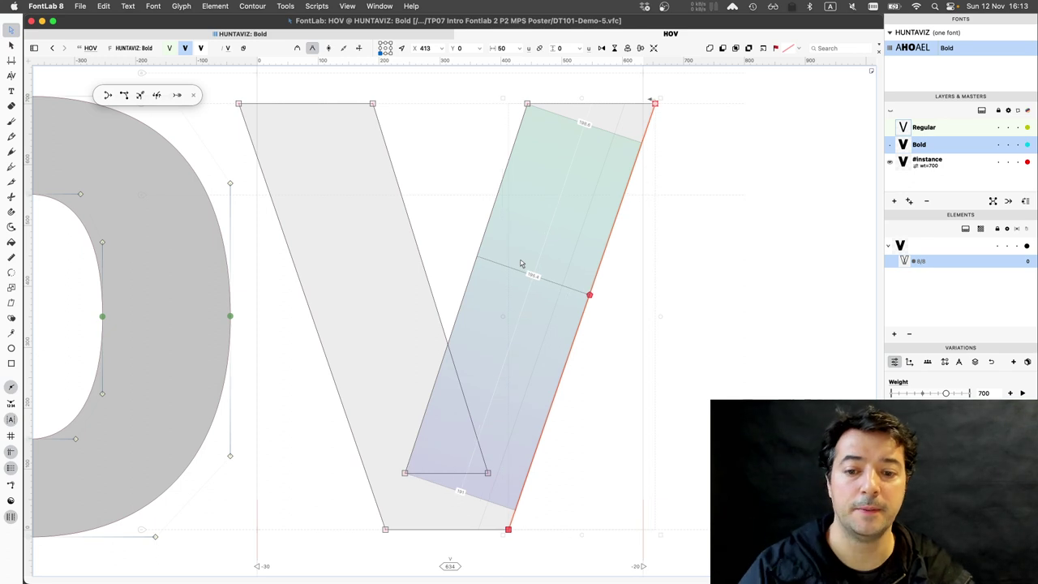
pyautogui.hotkey('shift', 'Right')
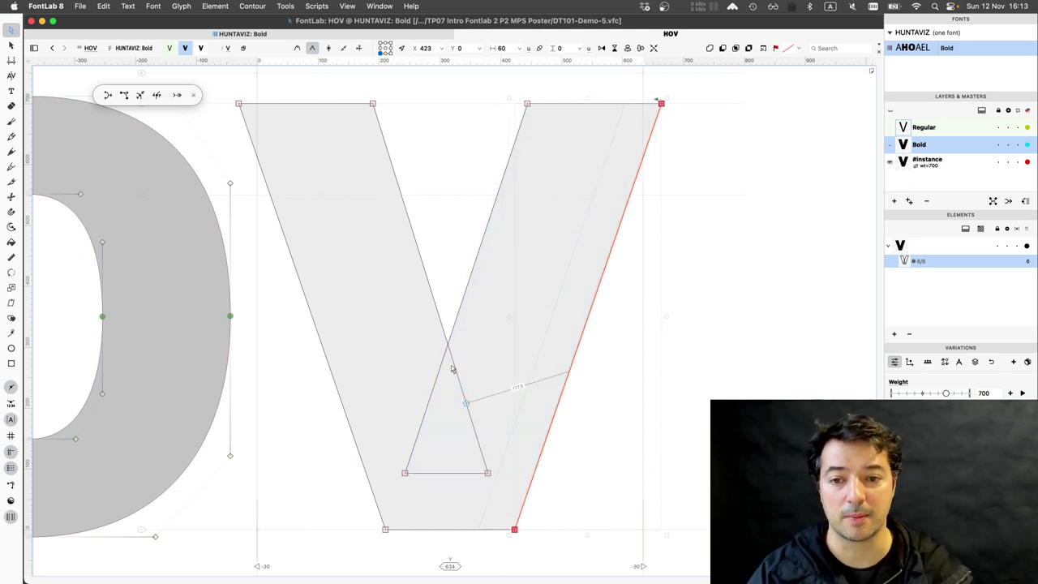
# Try moving the right-hand node of the V's overlapping inner vertex to X 330, Y 93, and undo the move.
pyautogui.click(487, 473)
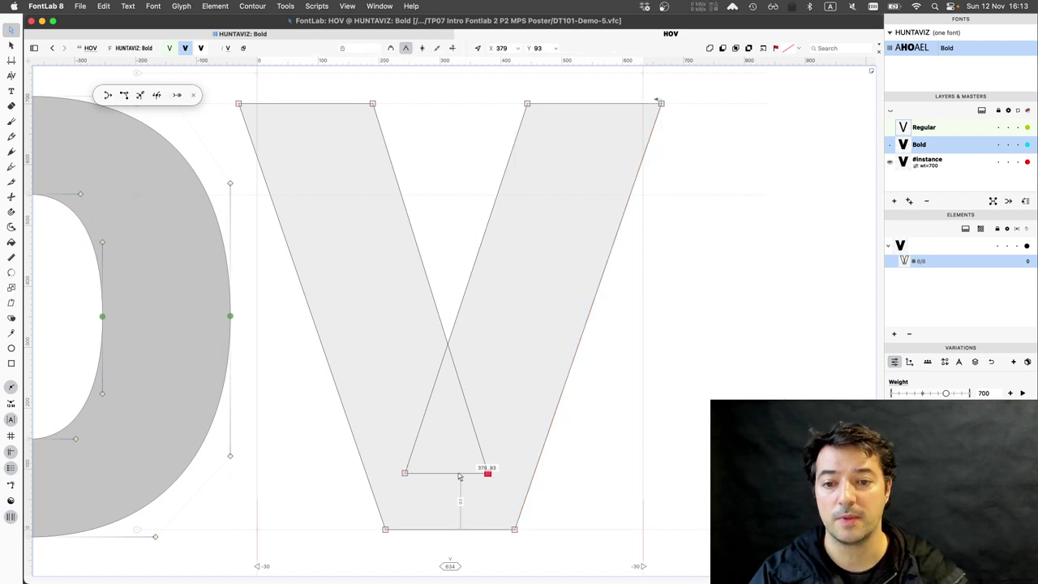
pyautogui.moveTo(487, 474); pyautogui.dragTo(458, 474)
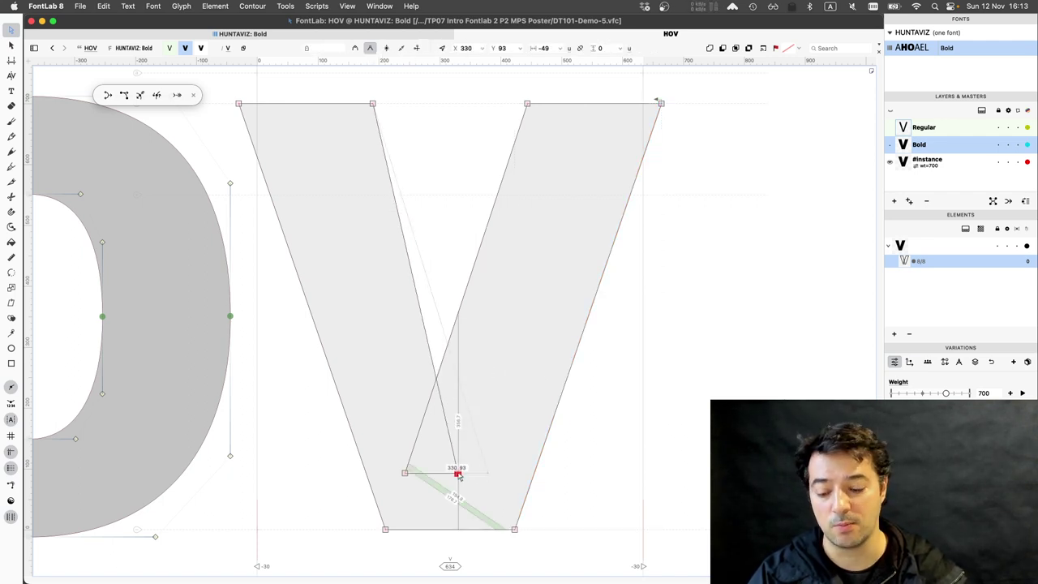
pyautogui.press('super+z')
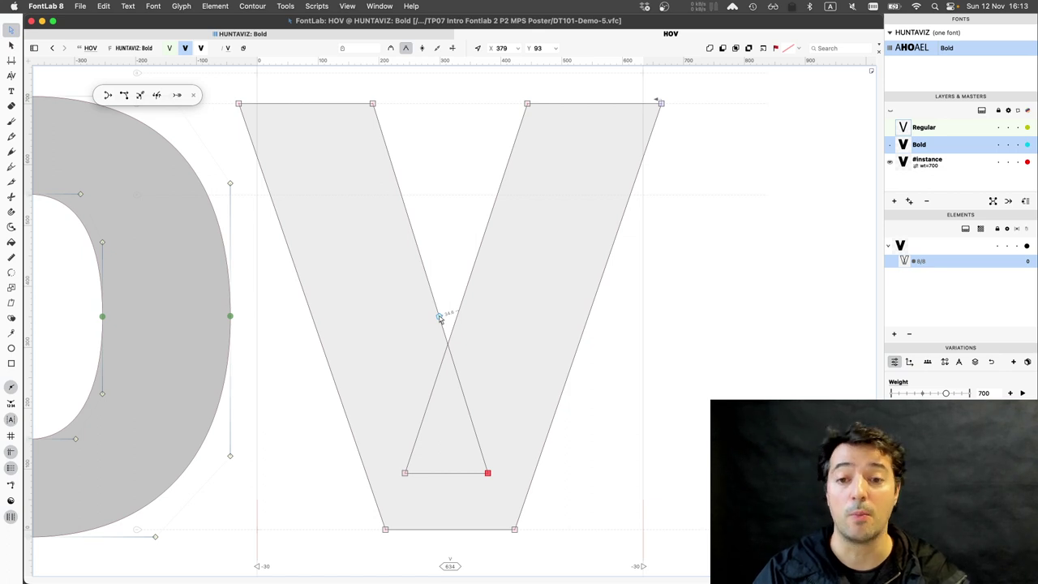
# Insert an extra node on the inner edge of the V's left diagonal, just above the crossing, with the Pen tool.
pyautogui.click(12, 167)
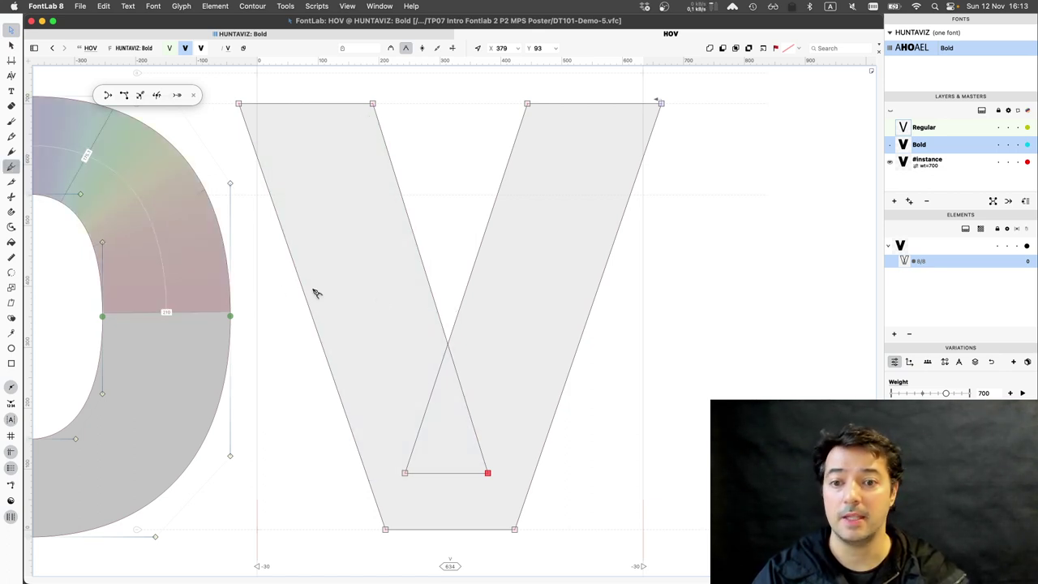
pyautogui.click(430, 307)
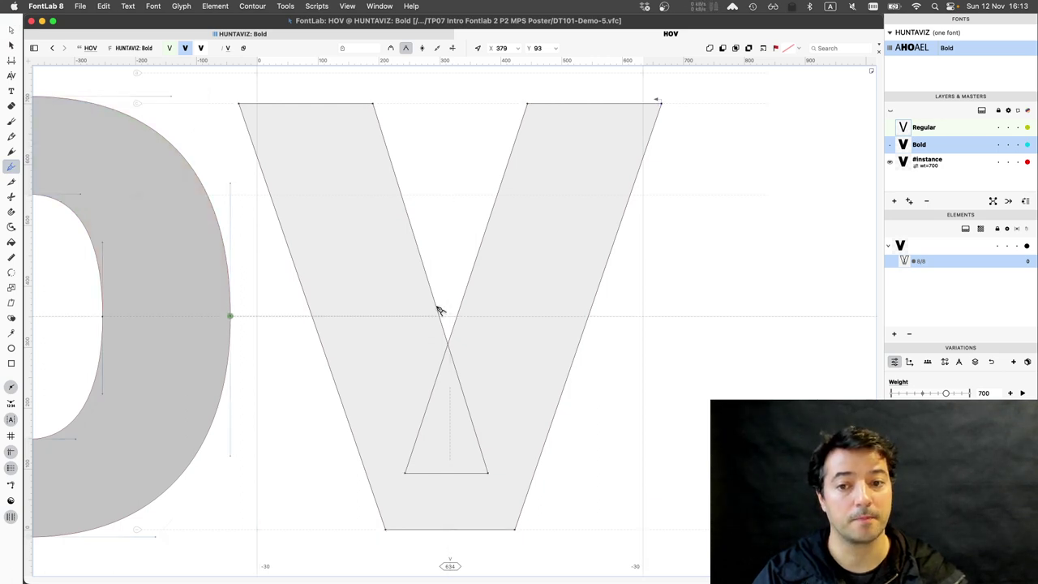
pyautogui.click(437, 307)
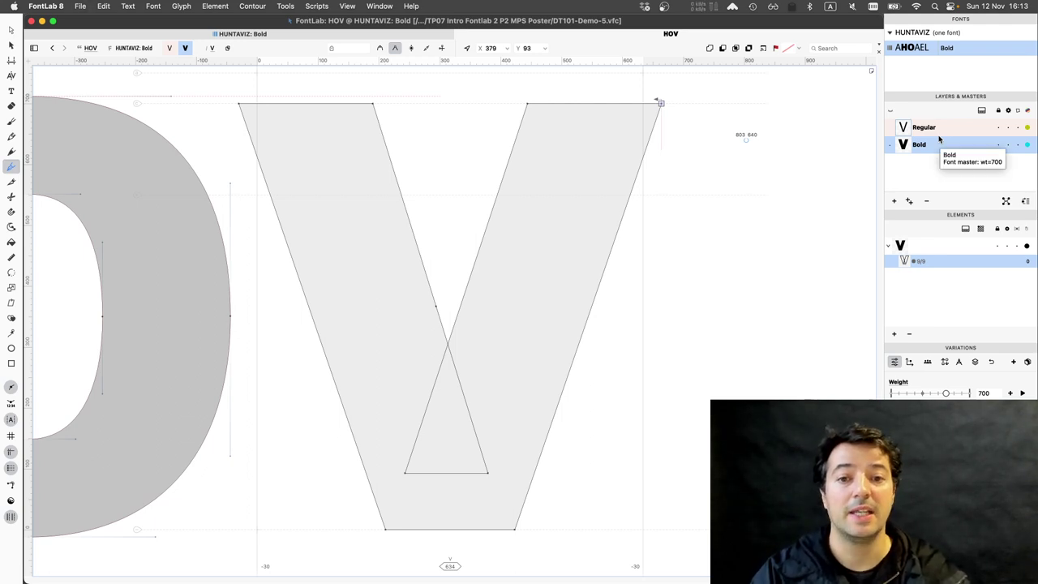
# Export the HUNTAVIZ font in the Variable TT format to the Desktop folder.
pyautogui.press('super+e')
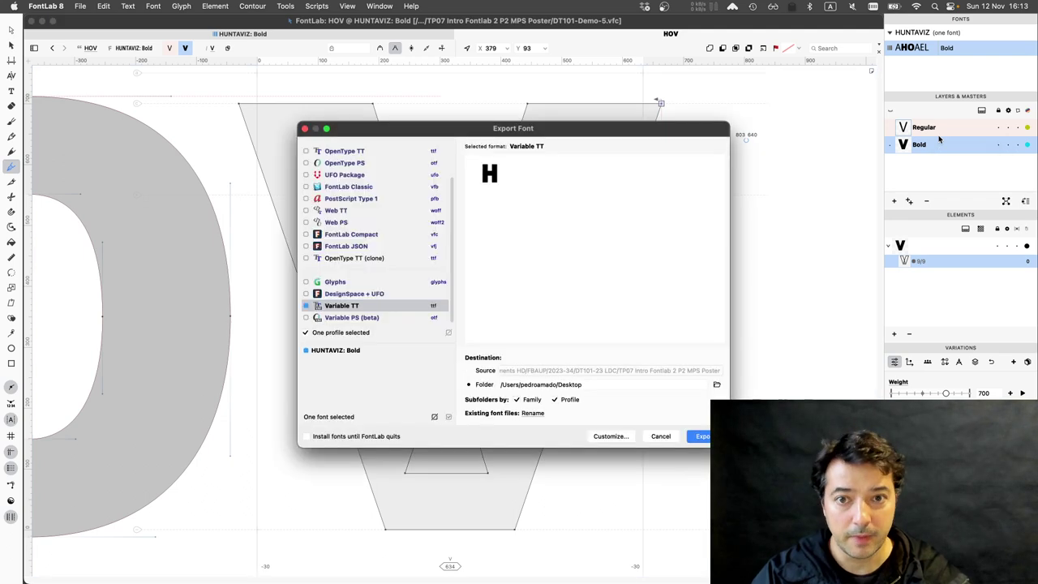
pyautogui.press('Return')
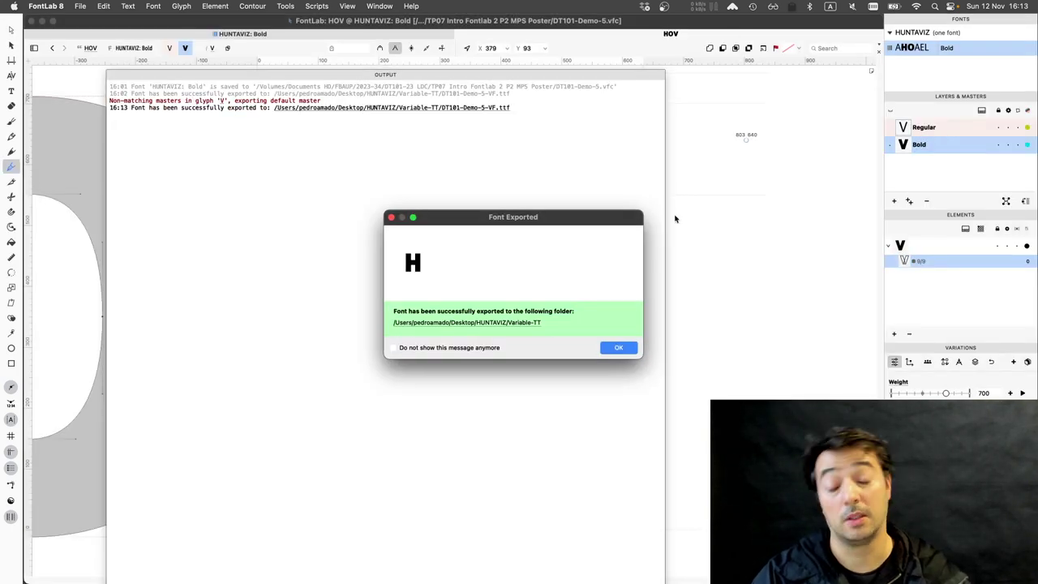
# Dismiss the export confirmation and Output window, and select the extra node on the inner edge of the V's left diagonal.
pyautogui.click(618, 347)
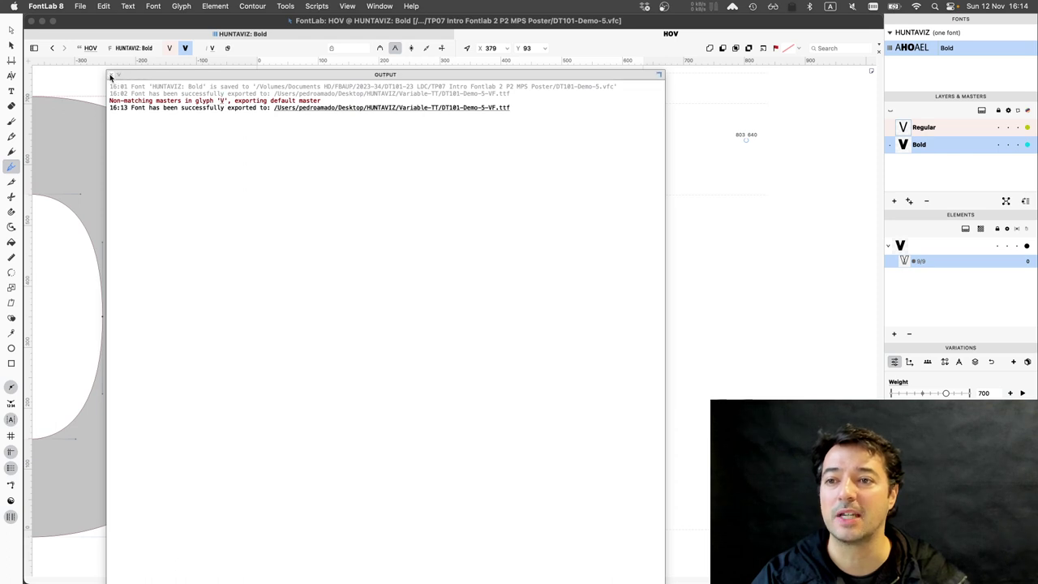
pyautogui.press('super+w')
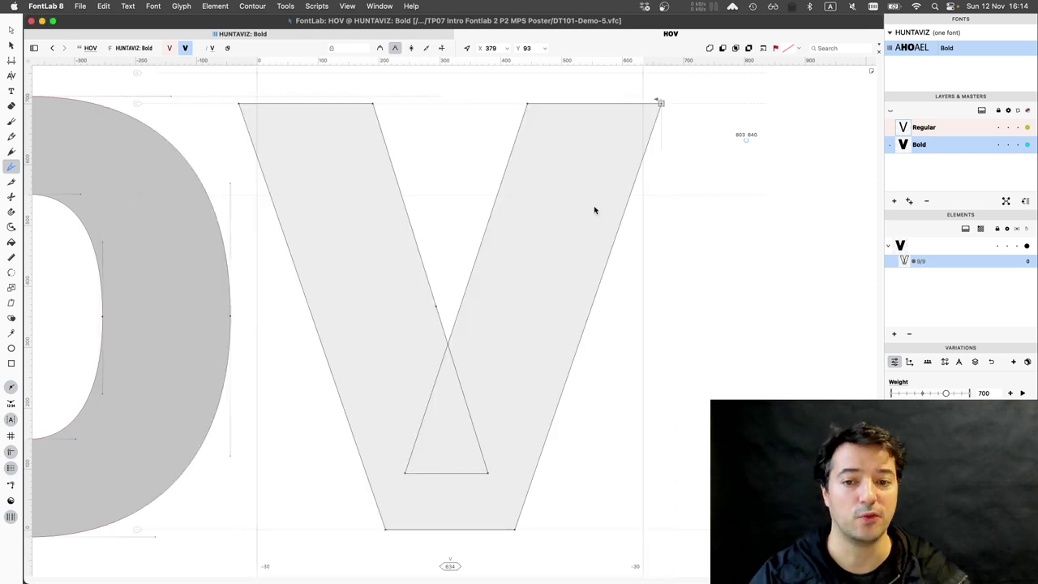
pyautogui.click(435, 306)
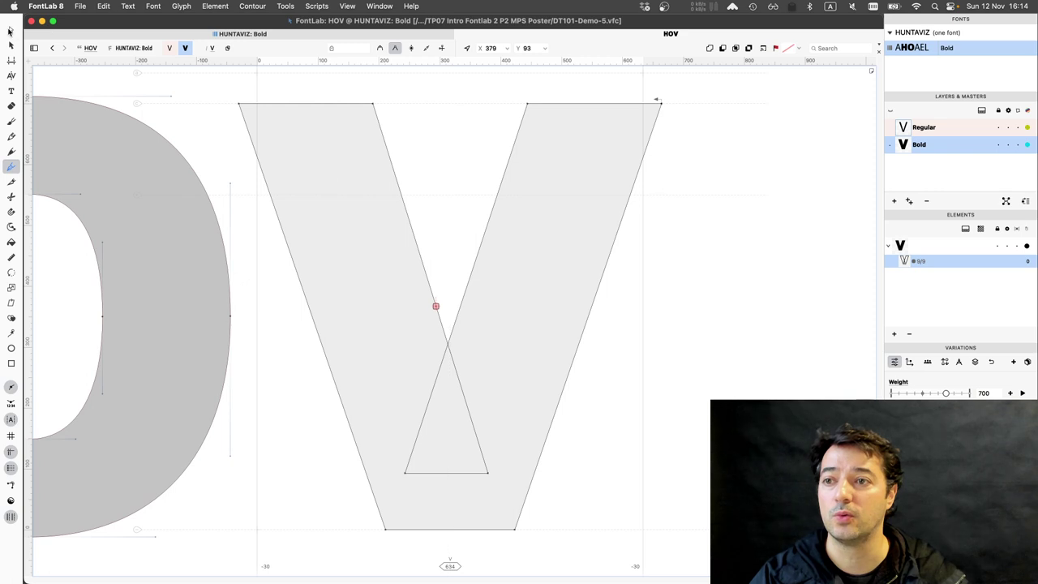
pyautogui.click(12, 31)
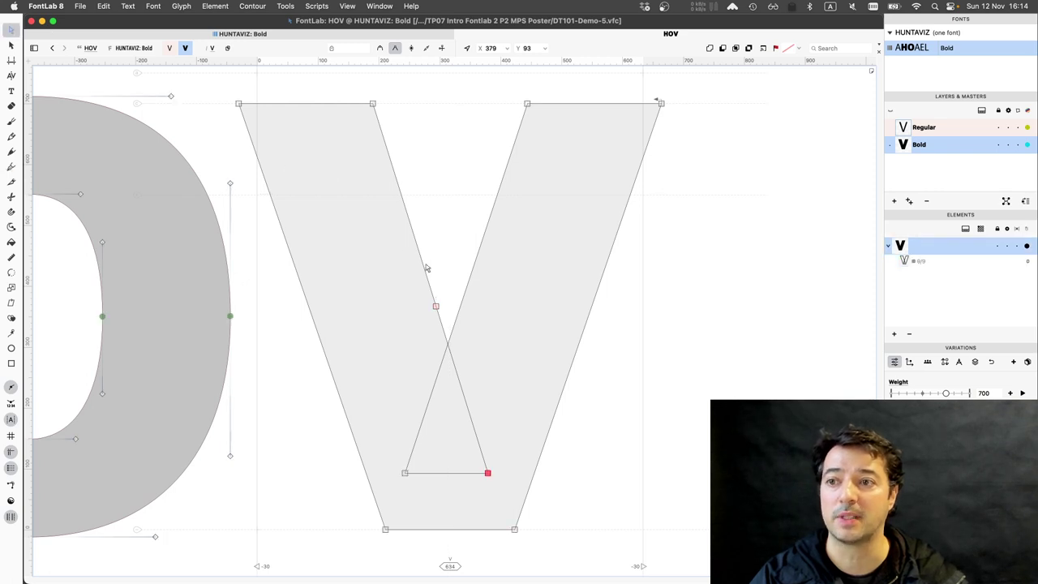
pyautogui.click(432, 302)
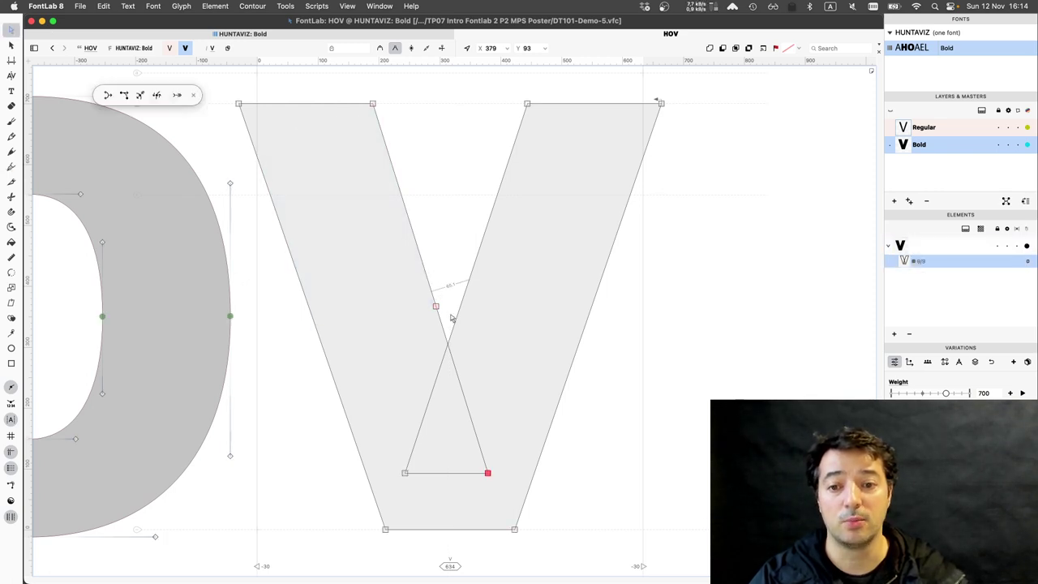
pyautogui.press('Tab')
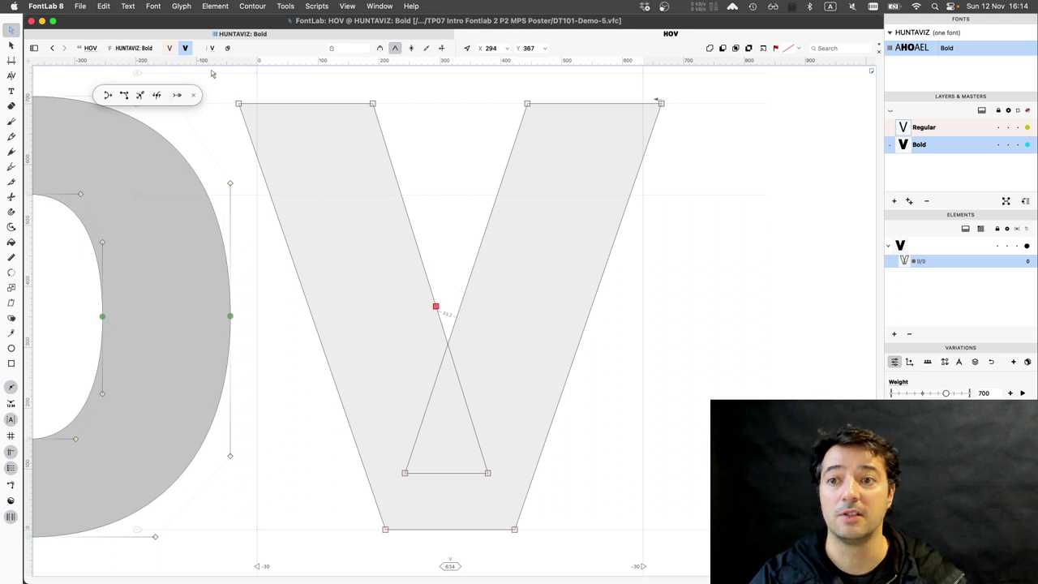
# Open the V from the font overview in its own glyph tab and return to the HOV tab.
pyautogui.click(179, 35)
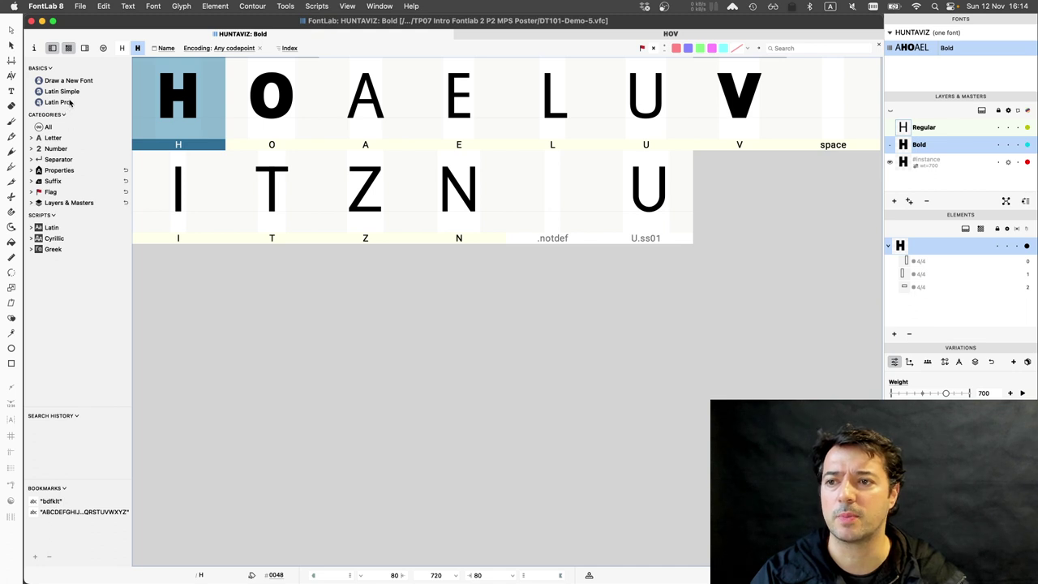
pyautogui.click(734, 90)
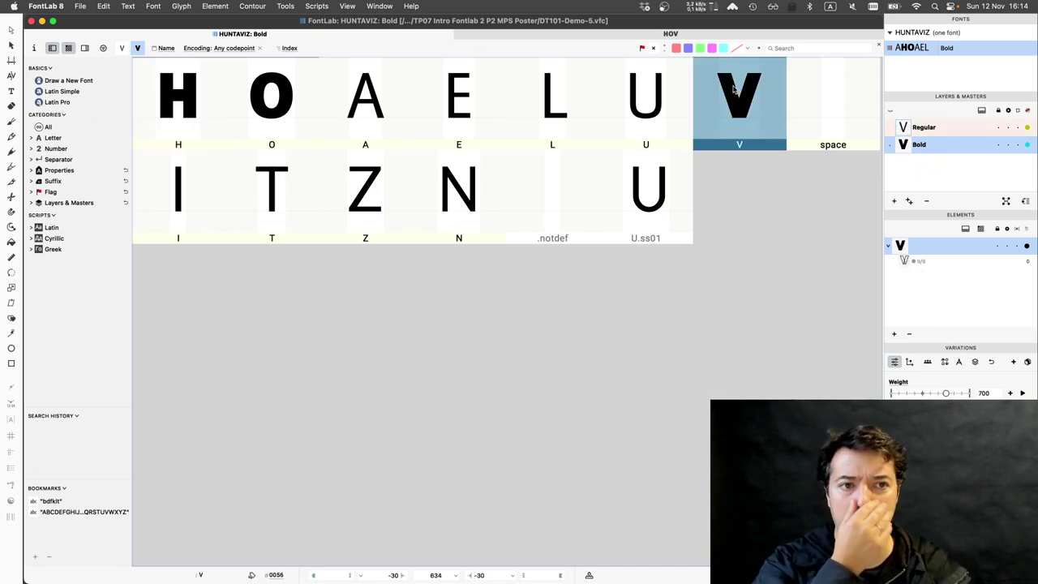
pyautogui.doubleClick(734, 90)
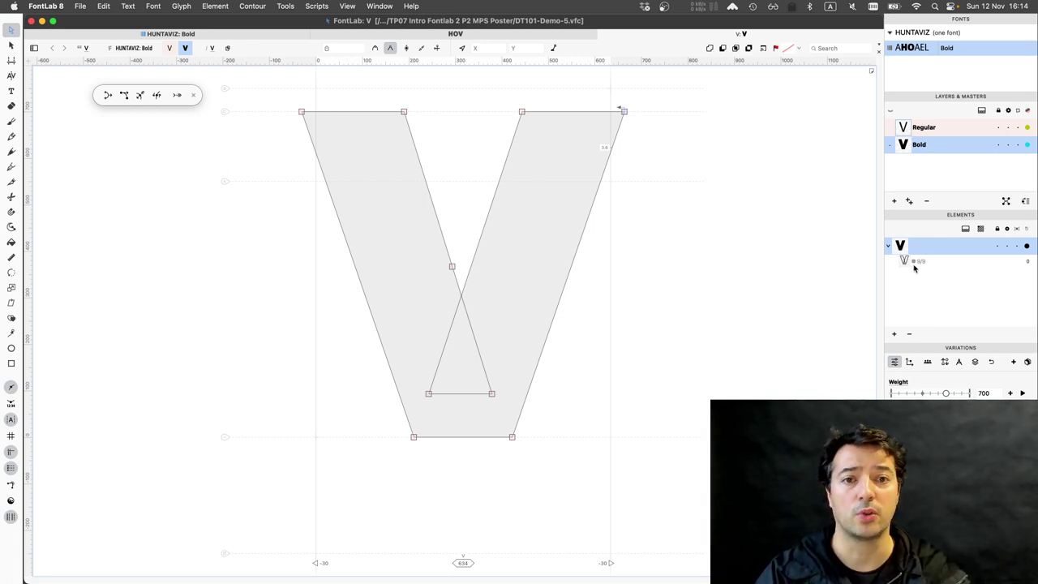
pyautogui.click(431, 36)
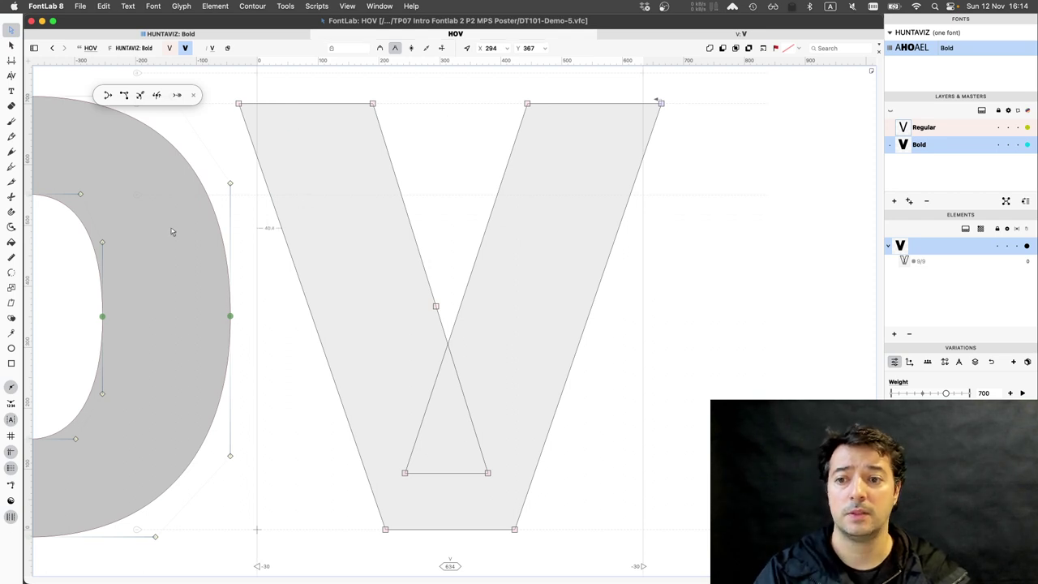
# Make the O the active glyph and allow Google Chrome to access files in the Desktop folder.
pyautogui.doubleClick(171, 232)
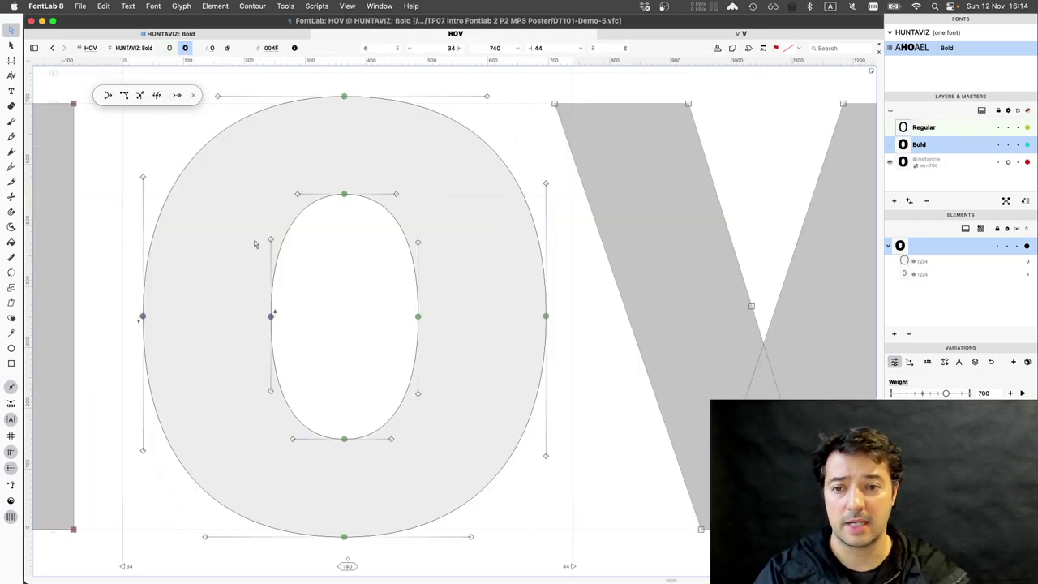
pyautogui.press('super+Tab')
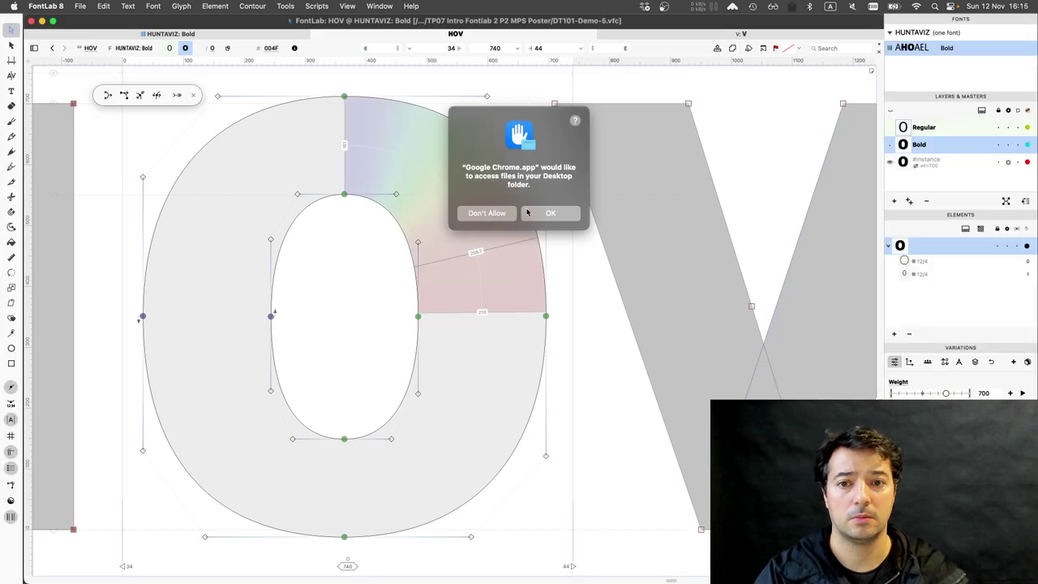
pyautogui.click(536, 213)
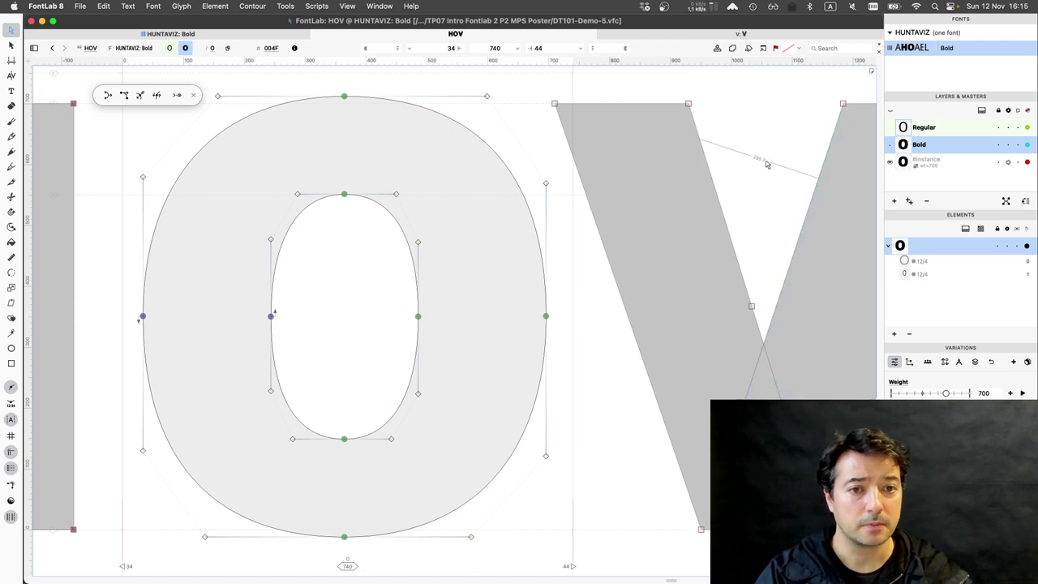
# Compare the node counts of the V in the Regular and Bold masters.
pyautogui.click(766, 165)
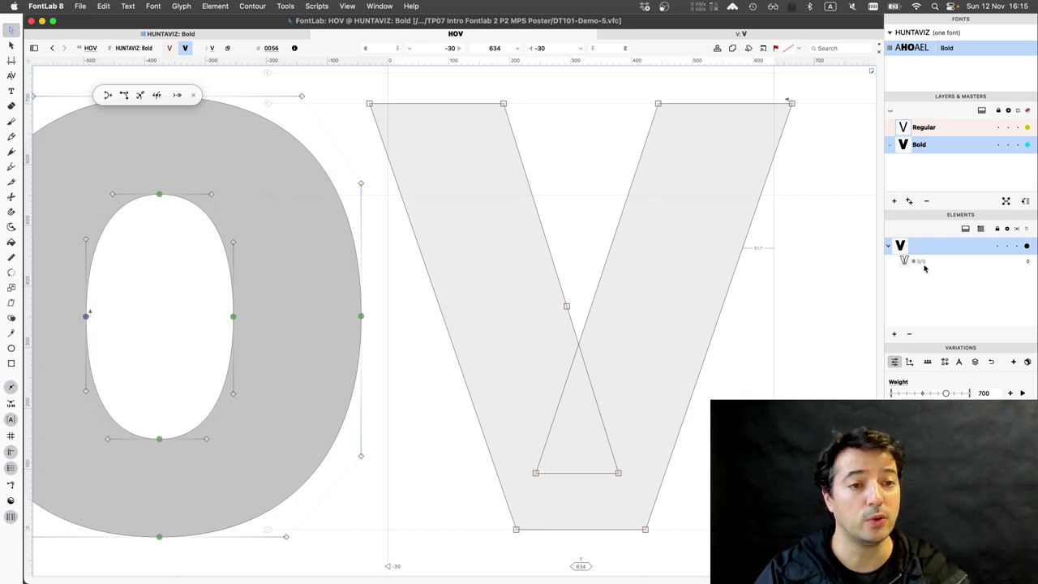
pyautogui.click(950, 132)
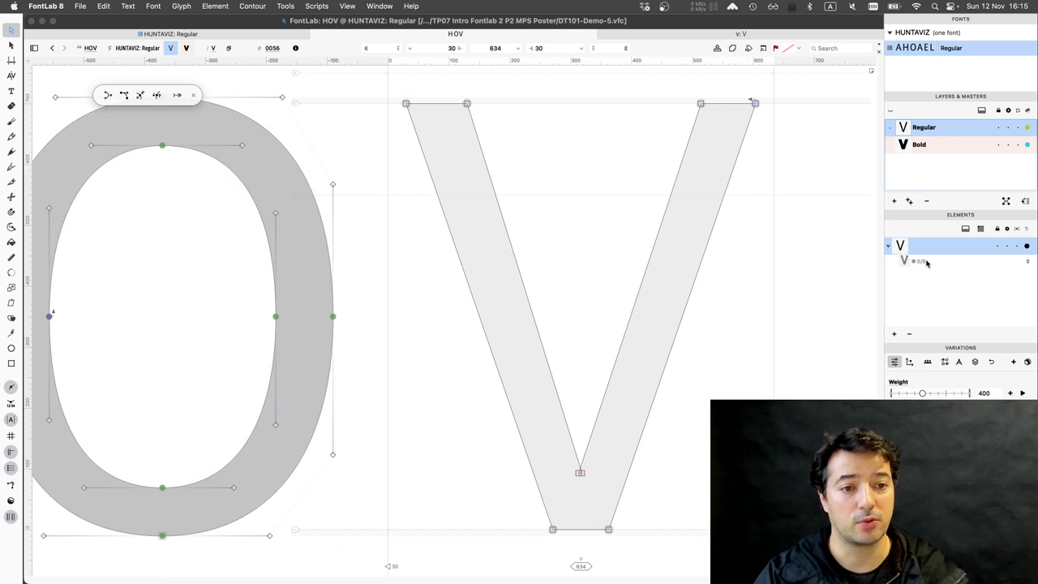
pyautogui.click(941, 146)
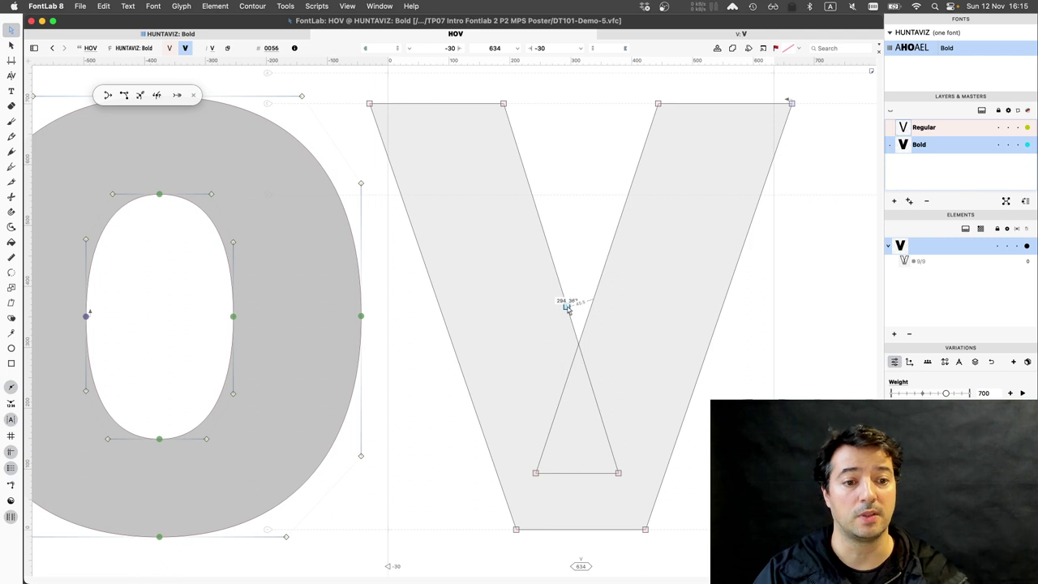
# Delete the extra node from the inner edge of the Bold V's left diagonal and toggle Edit Across Layers.
pyautogui.click(567, 308)
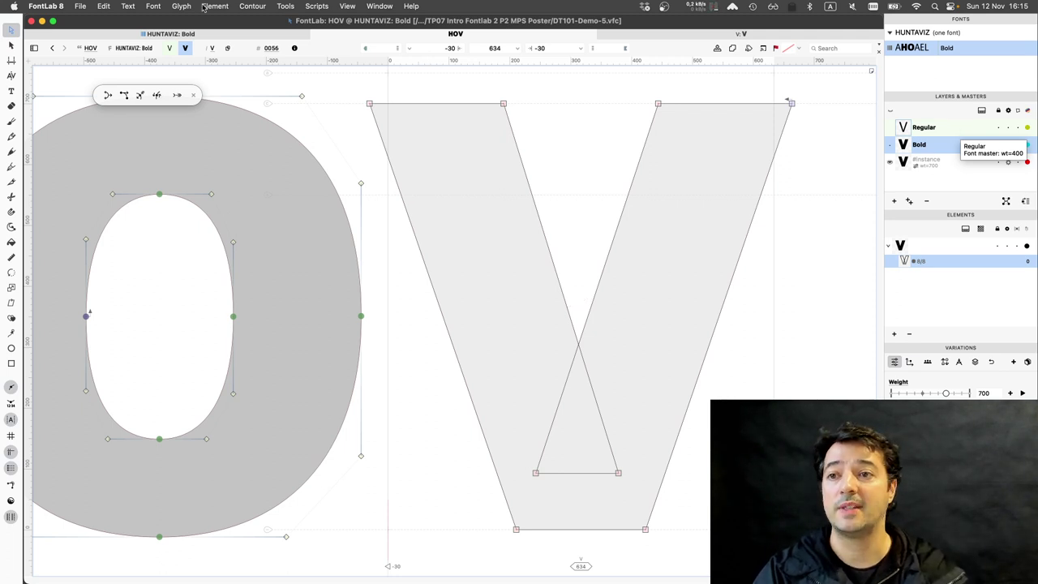
pyautogui.click(104, 7)
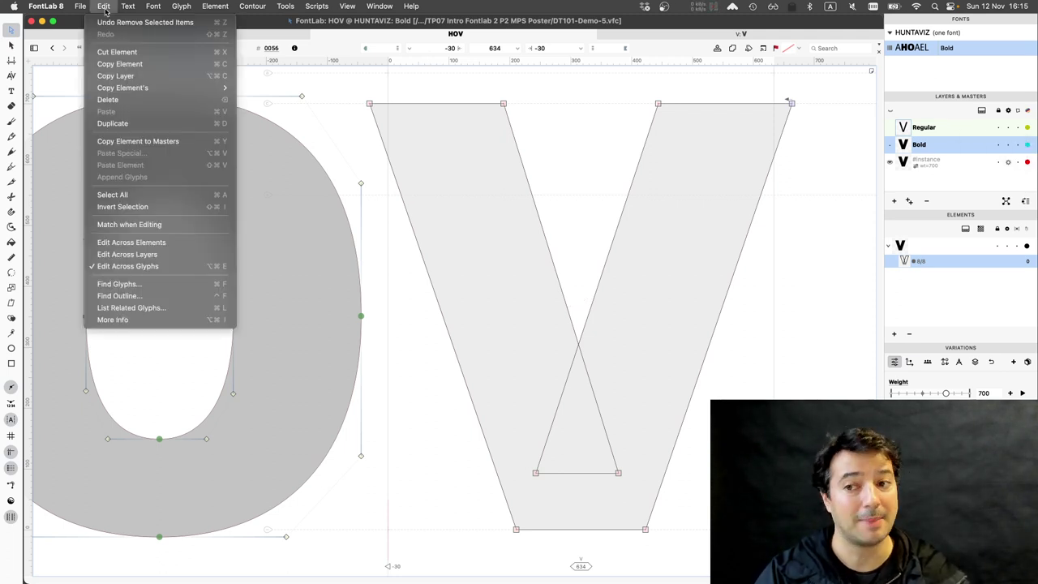
pyautogui.click(133, 254)
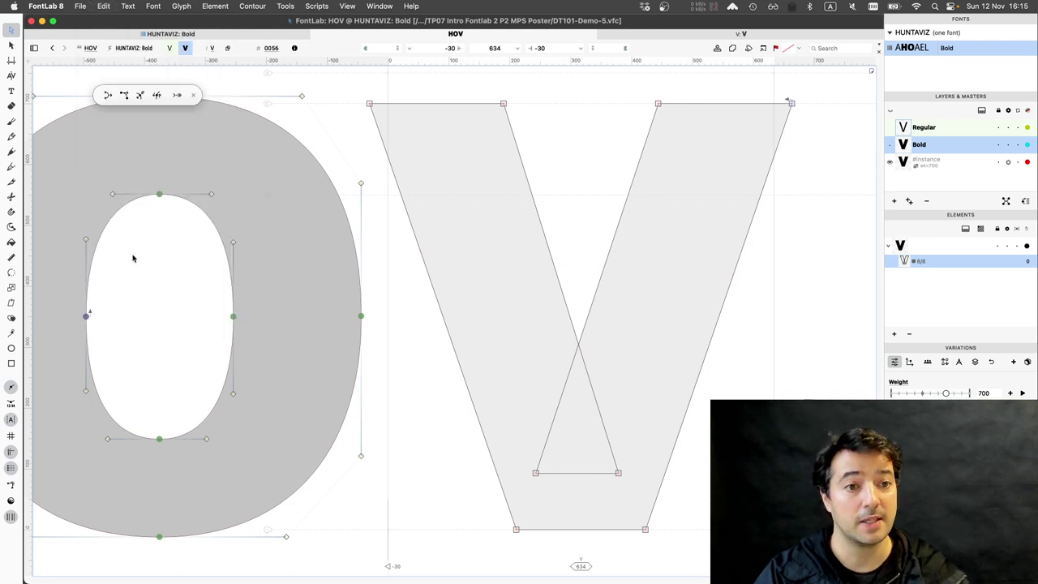
# Insert a node on the inner edge of the V's left diagonal in both the Bold and Regular masters with the Pen tool.
pyautogui.moveTo(561, 303)
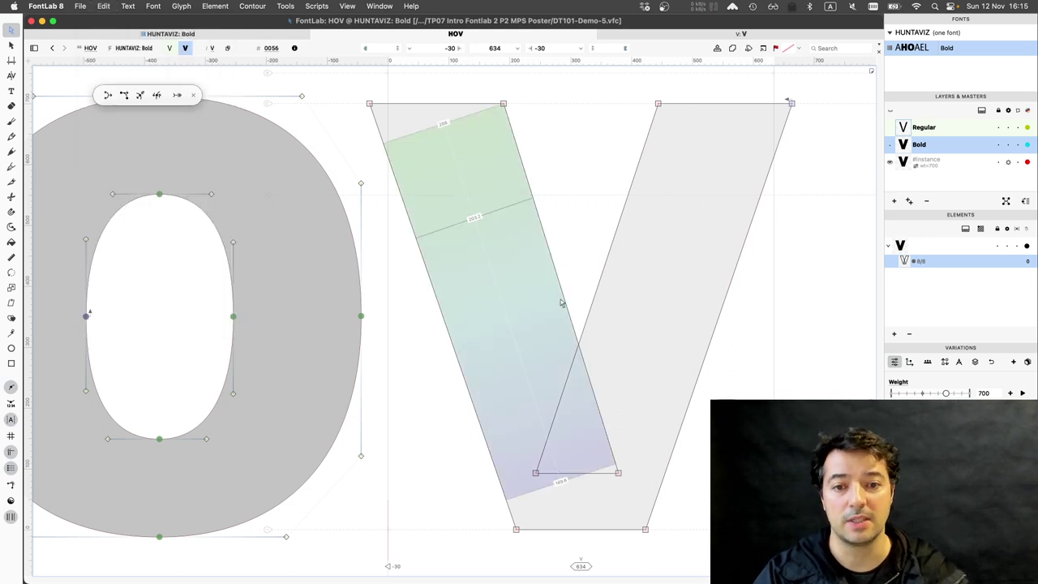
pyautogui.click(12, 166)
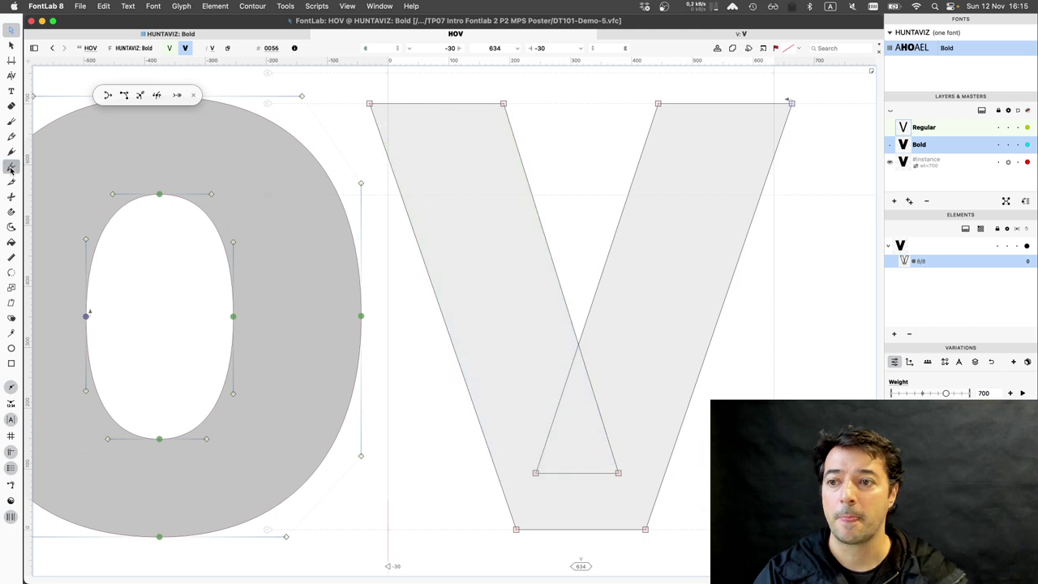
pyautogui.press('Escape')
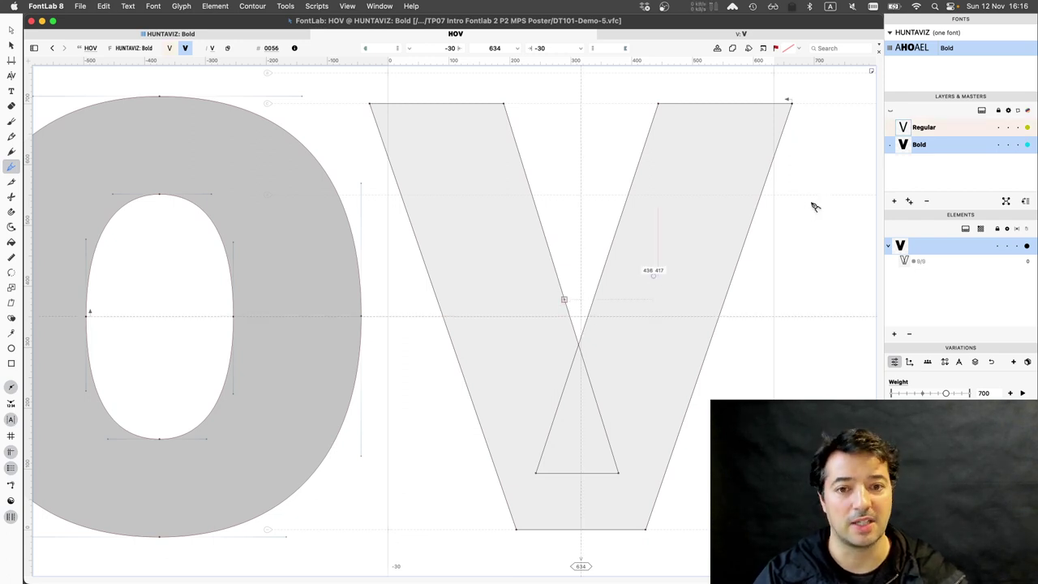
pyautogui.click(925, 128)
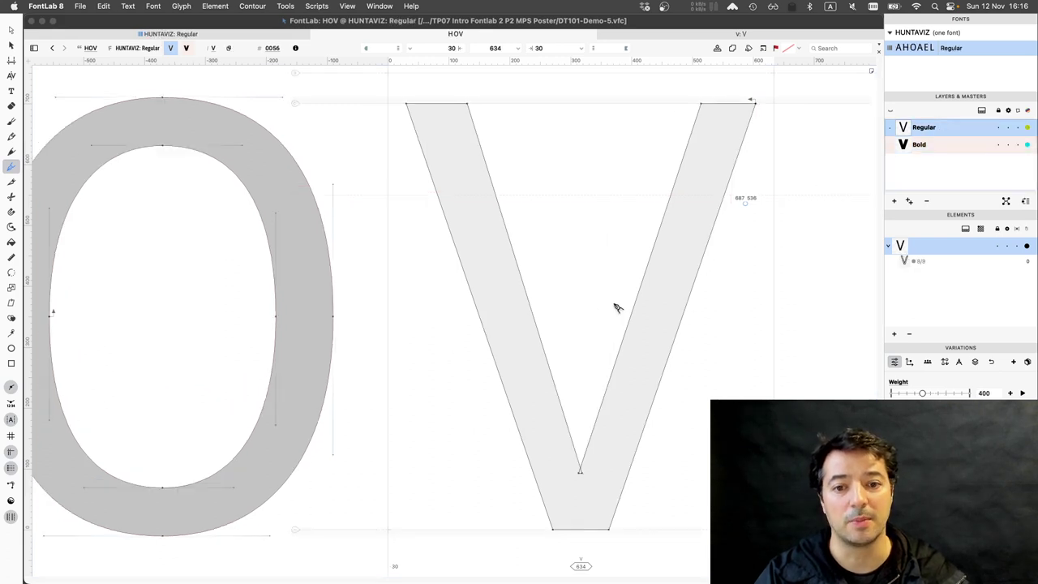
pyautogui.click(547, 355)
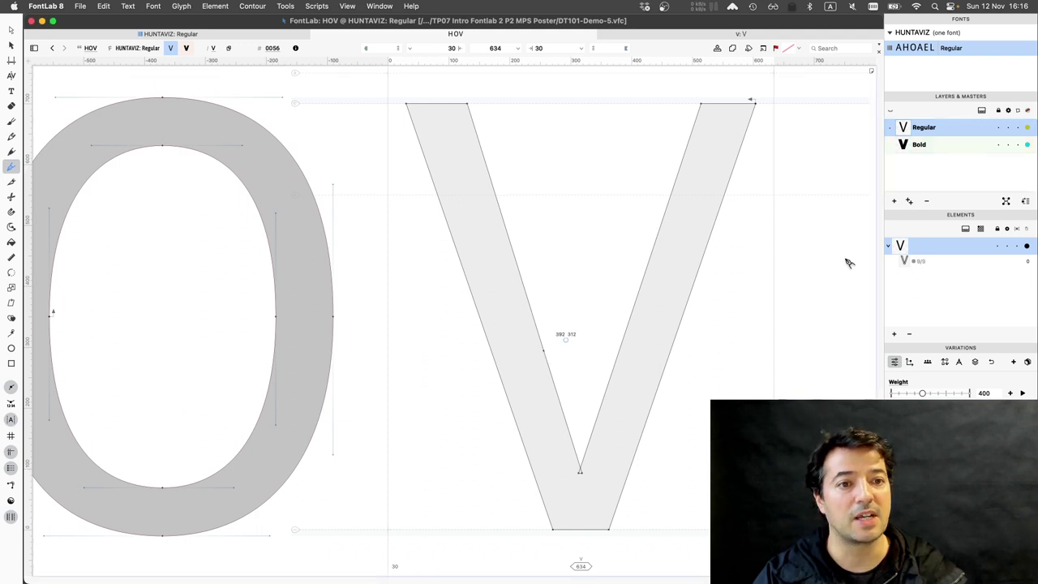
# In the Bold master, move the new node on the V's inner edge to X 377, Y 449.
pyautogui.click(933, 146)
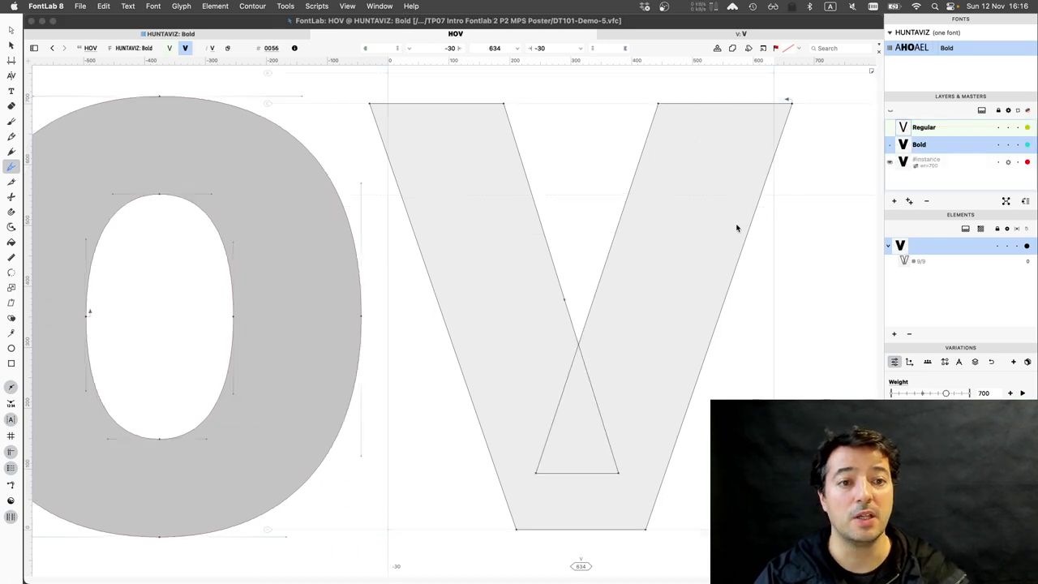
pyautogui.click(11, 30)
pyautogui.moveTo(551, 293)
pyautogui.mouseDown()
pyautogui.moveTo(570, 311)
pyautogui.moveTo(557, 279)
pyautogui.moveTo(618, 255)
pyautogui.mouseUp()
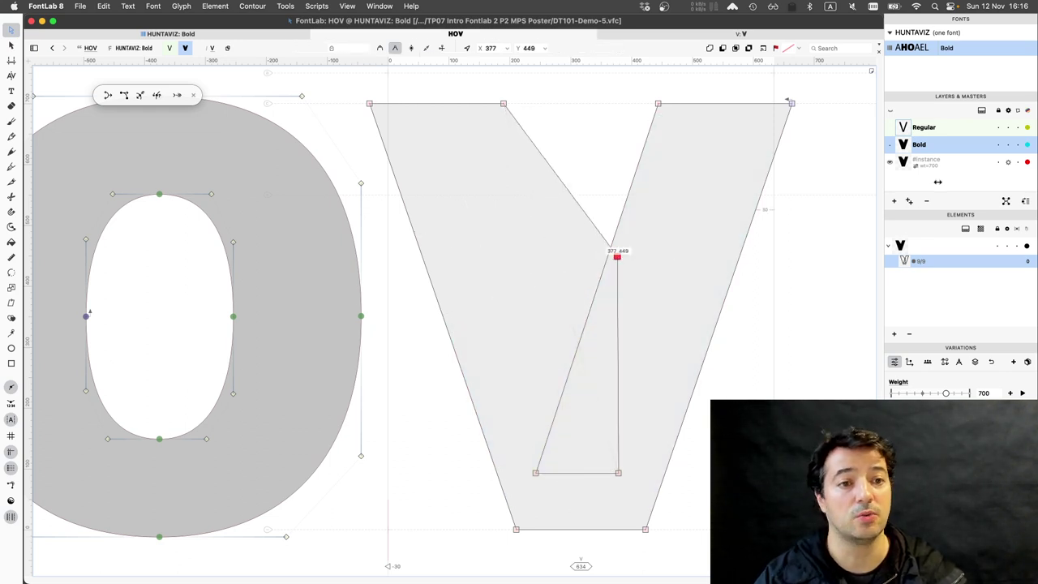
# Check the matching node in the Regular V and place the Bold node back on the diagonal's inner edge at X 279, Y 413.
pyautogui.click(936, 131)
pyautogui.moveTo(543, 352)
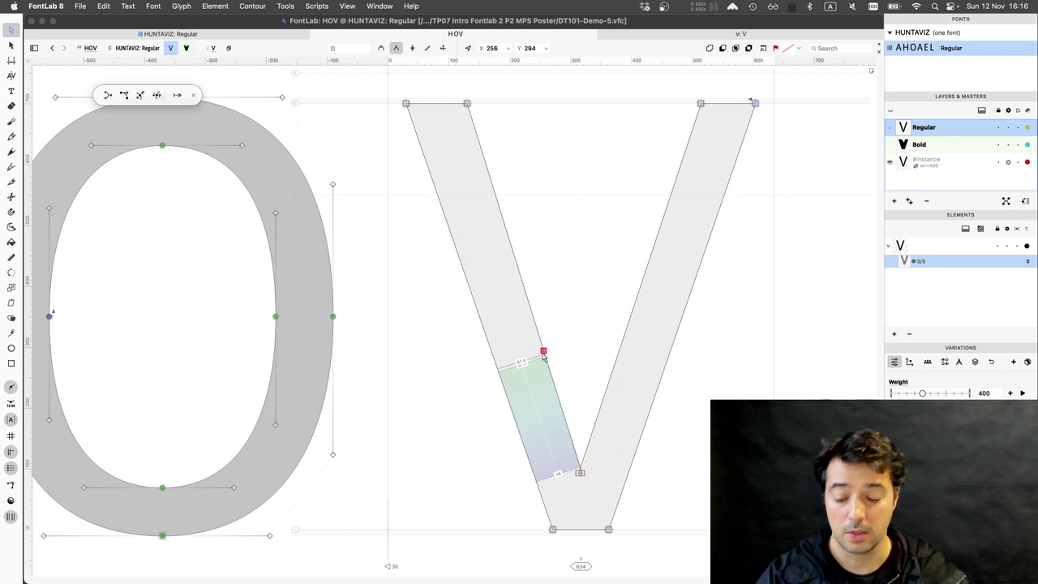
pyautogui.click(543, 354)
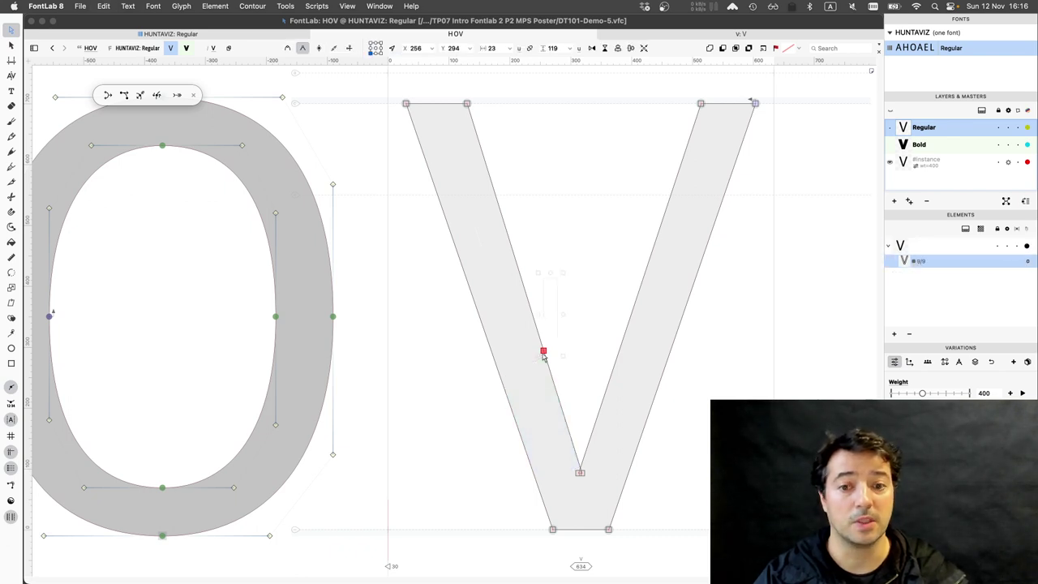
pyautogui.doubleClick(941, 149)
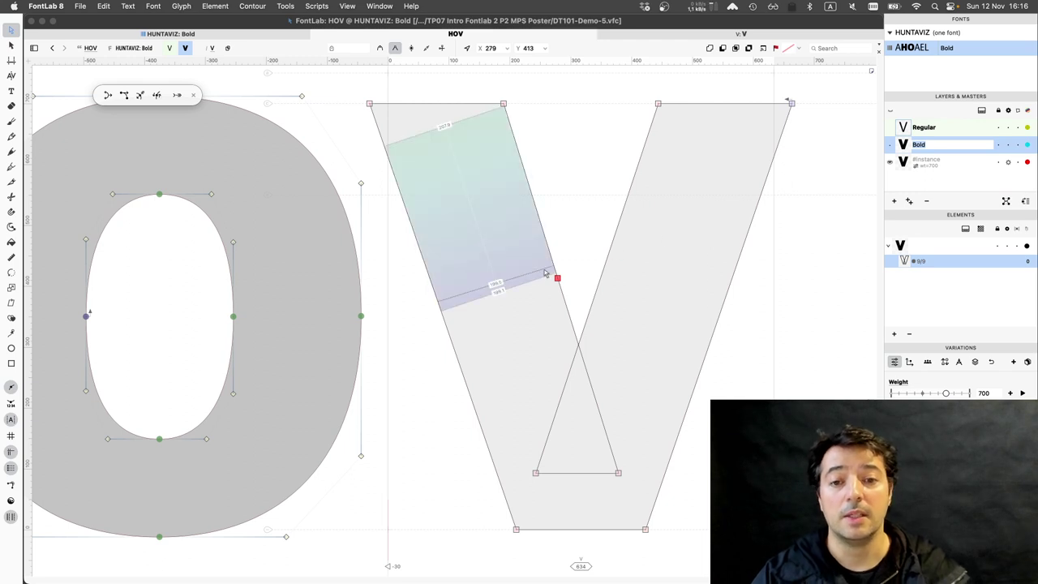
pyautogui.moveTo(565, 267)
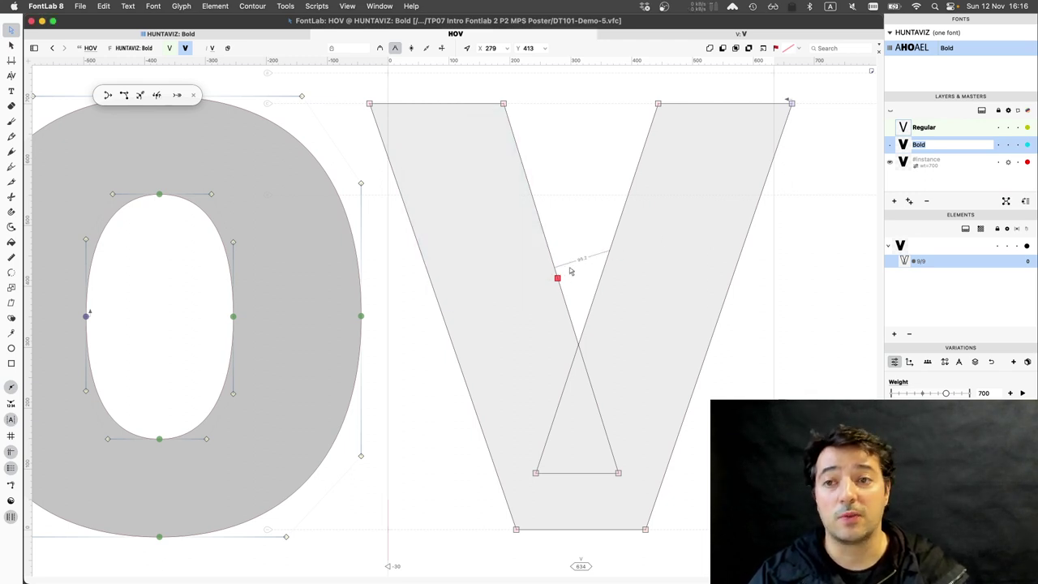
pyautogui.click(570, 268)
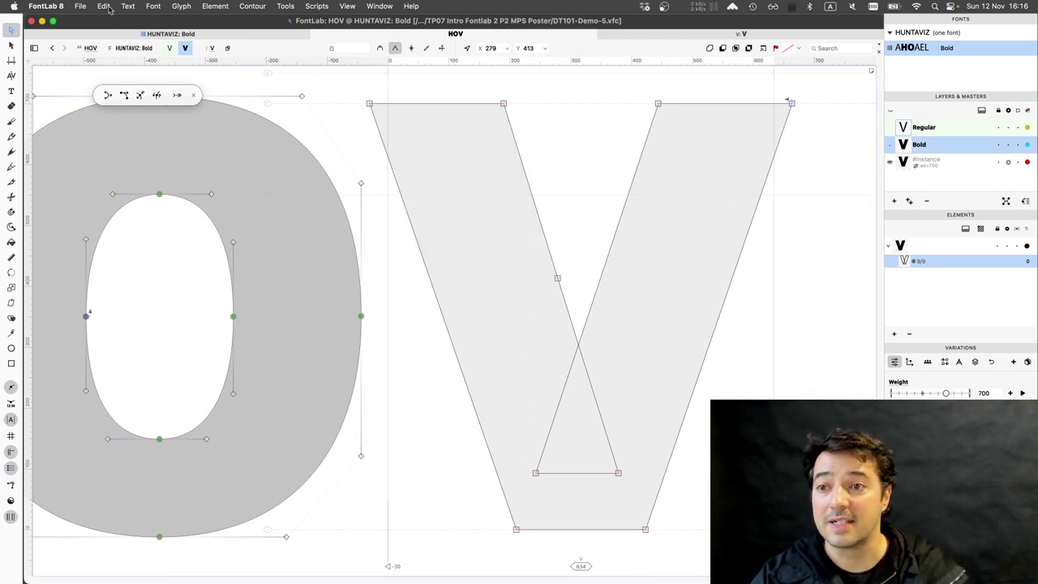
# Review the Edit Across Layers setting and compare the V's added node in the Regular and Bold masters.
pyautogui.click(104, 6)
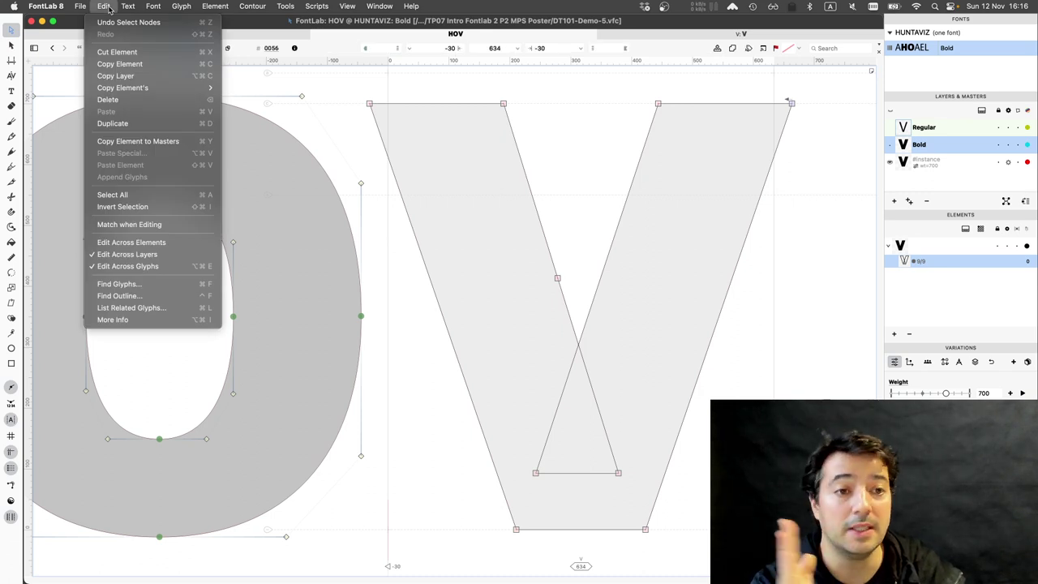
pyautogui.click(109, 9)
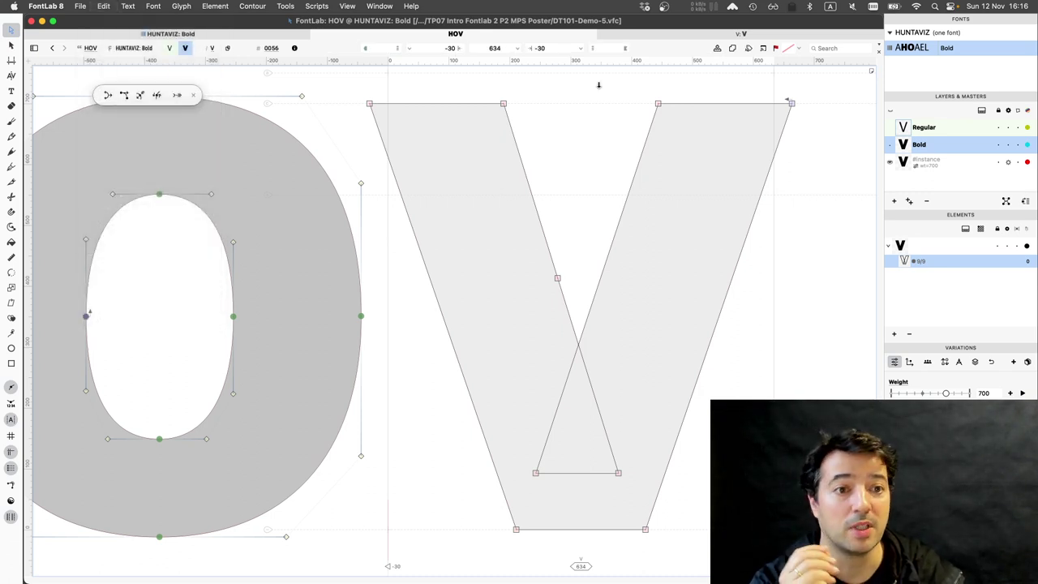
pyautogui.click(939, 131)
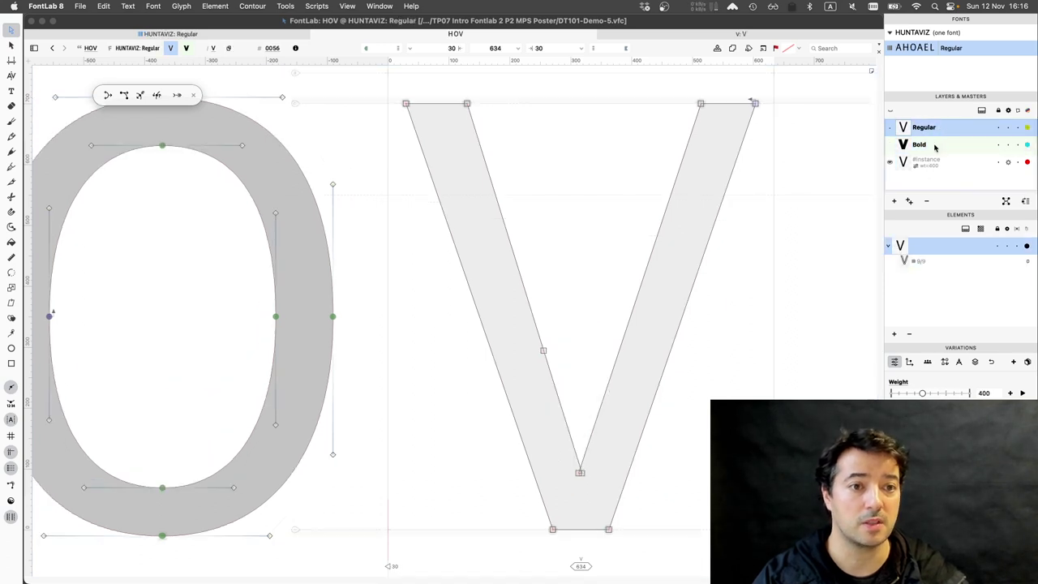
pyautogui.click(936, 145)
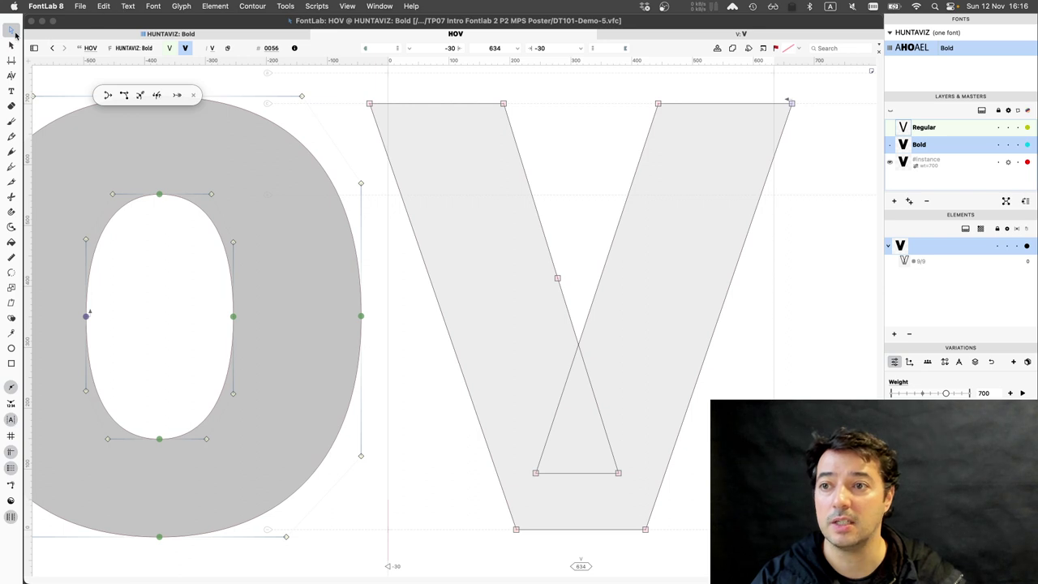
# Delete the added node on the inner edge of the Bold V's left diagonal and undo the deletion.
pyautogui.click(14, 34)
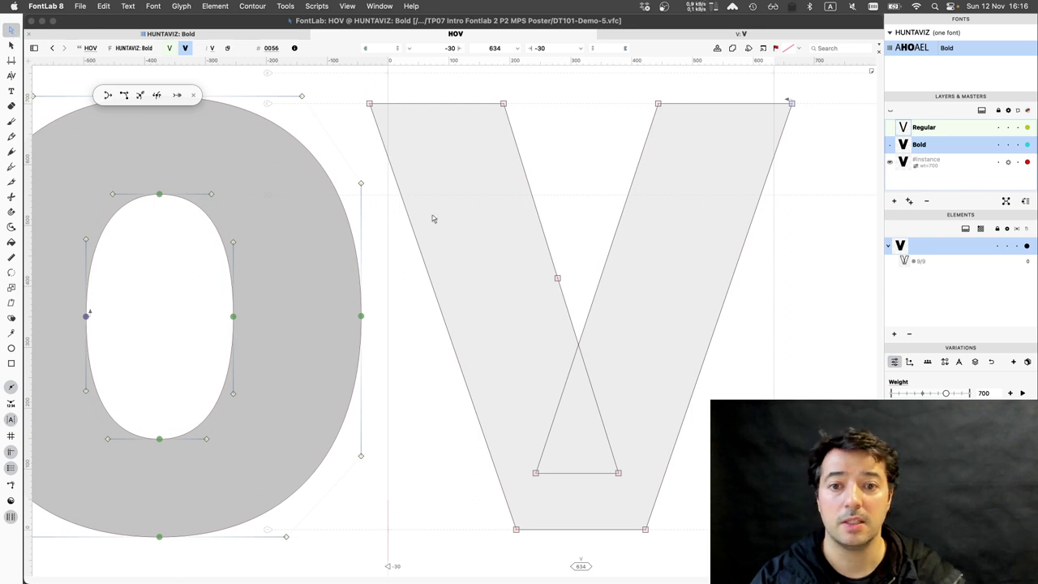
pyautogui.click(557, 278)
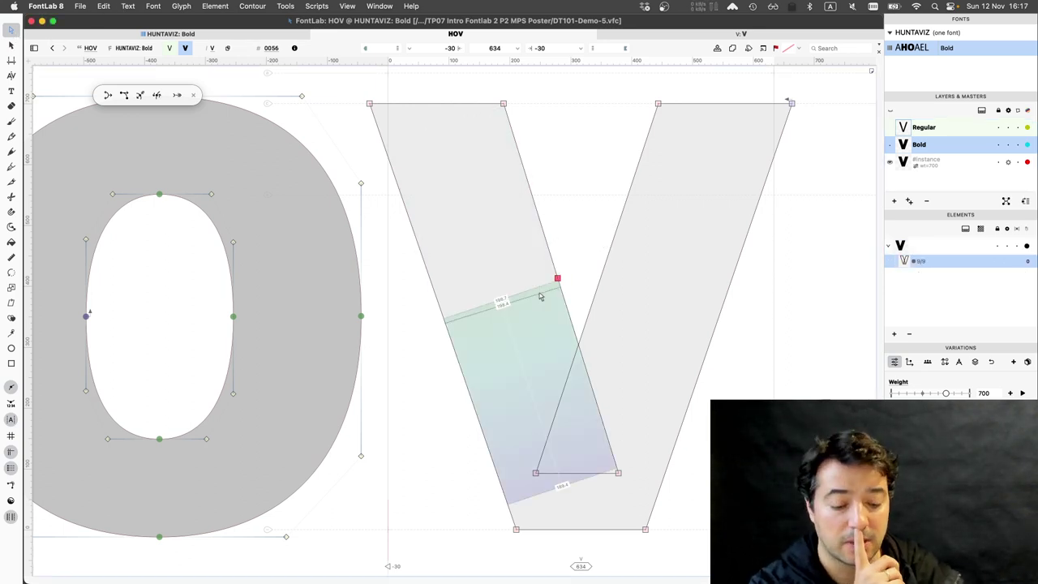
pyautogui.press('BackSpace')
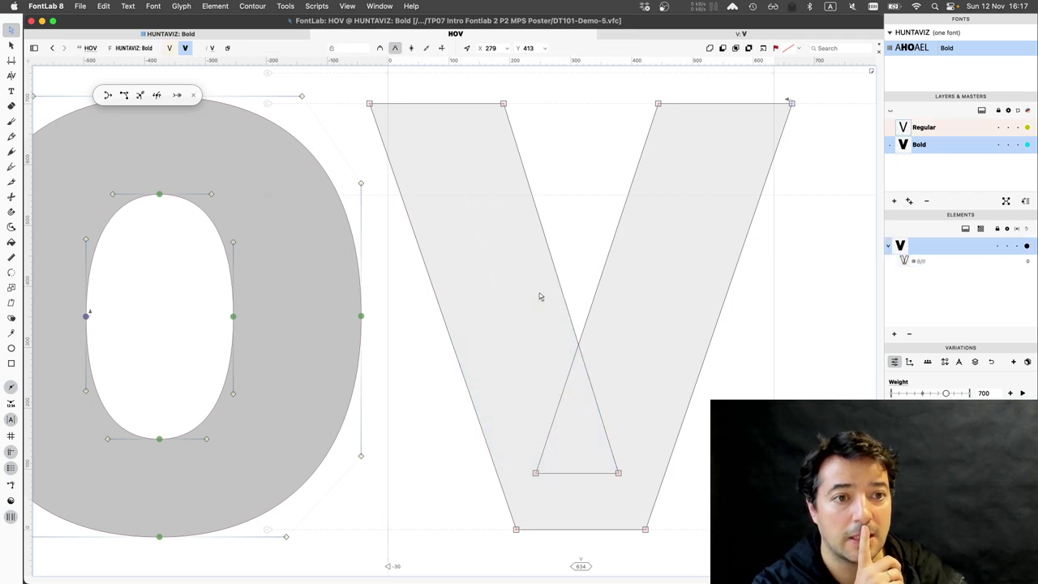
pyautogui.press('super+z')
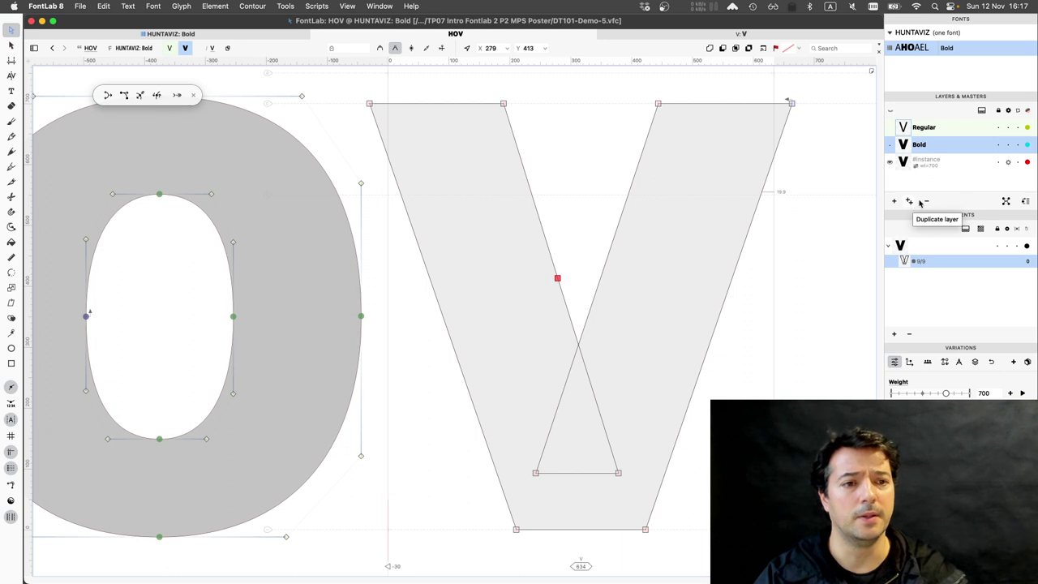
pyautogui.click(1007, 202)
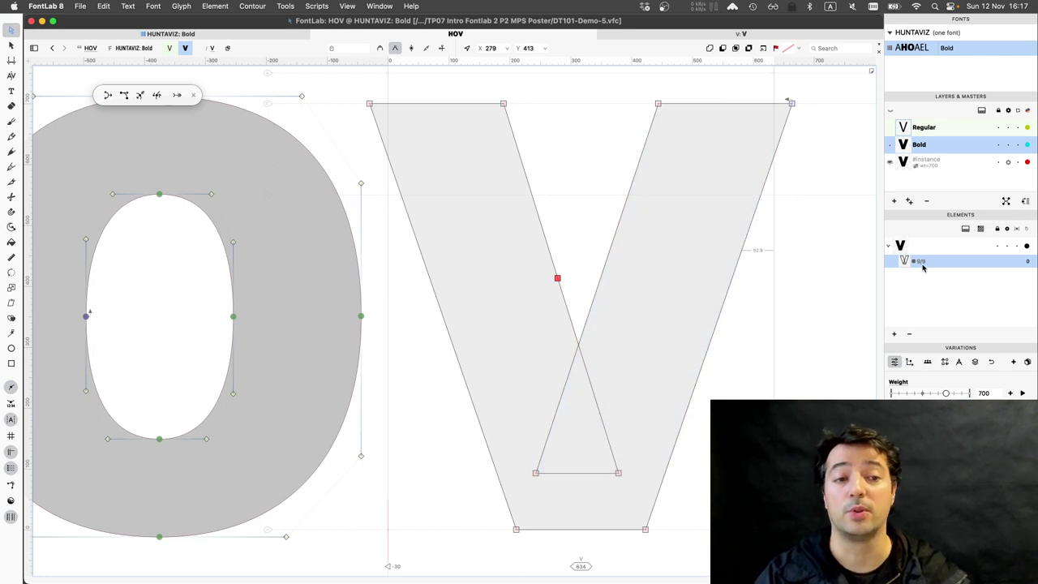
# Move the lower inner corner node of the Bold V's left diagonal to X 351, Y 93.
pyautogui.moveTo(596, 350)
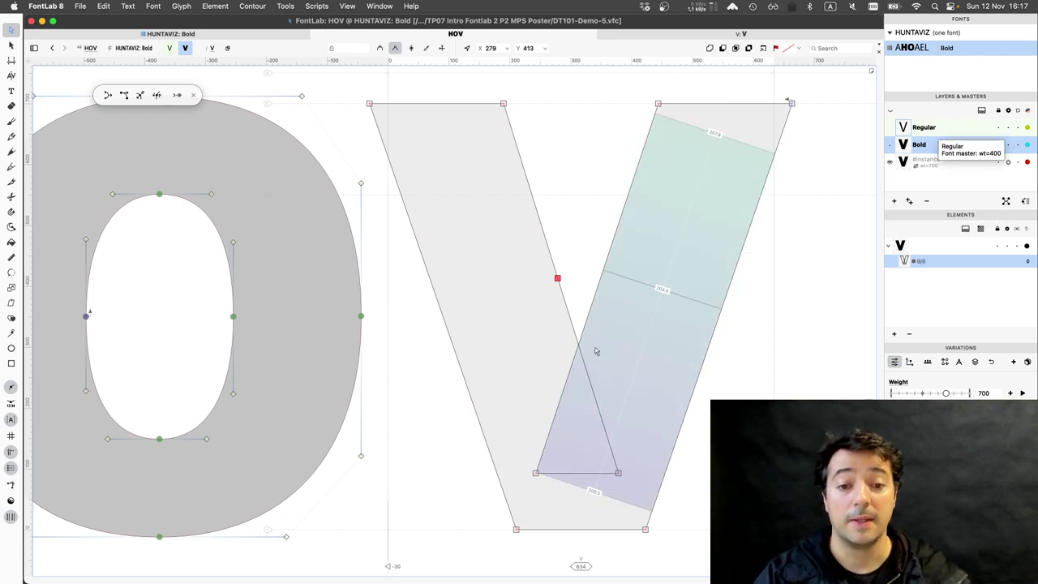
pyautogui.moveTo(597, 431)
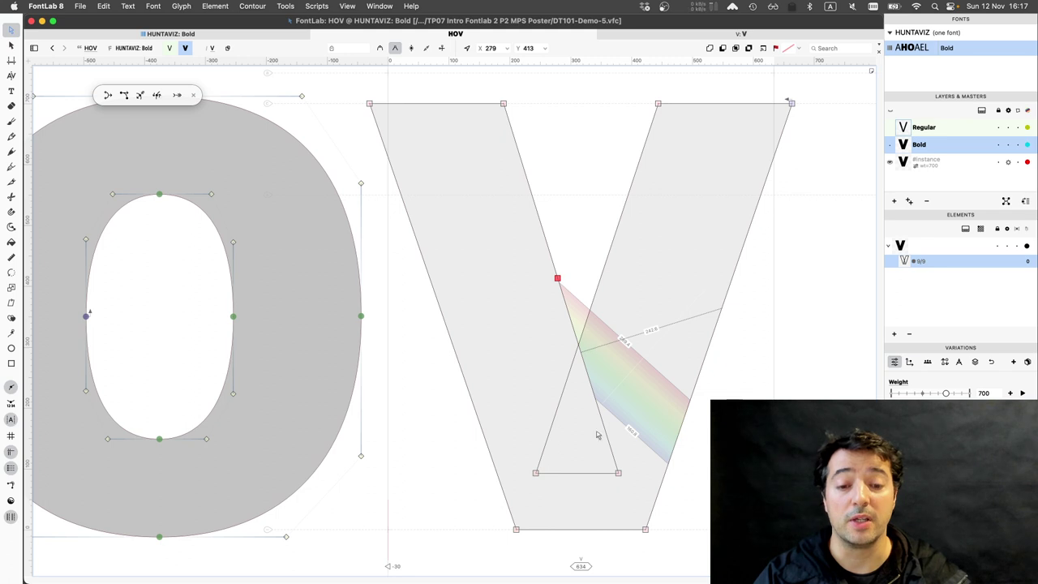
pyautogui.click(618, 477)
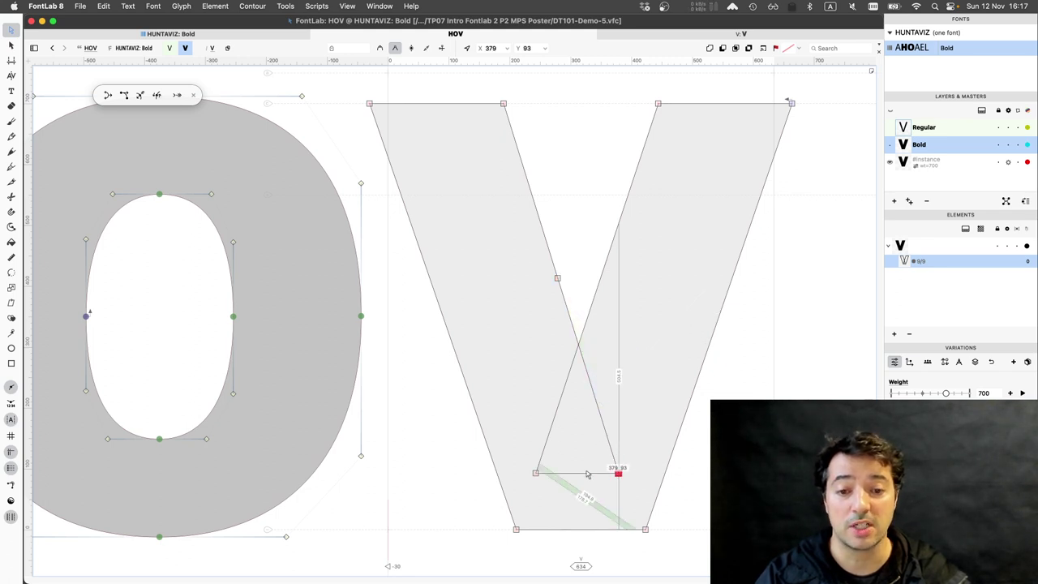
pyautogui.moveTo(618, 477)
pyautogui.mouseDown()
pyautogui.moveTo(585, 476)
pyautogui.moveTo(601, 471)
pyautogui.mouseUp()
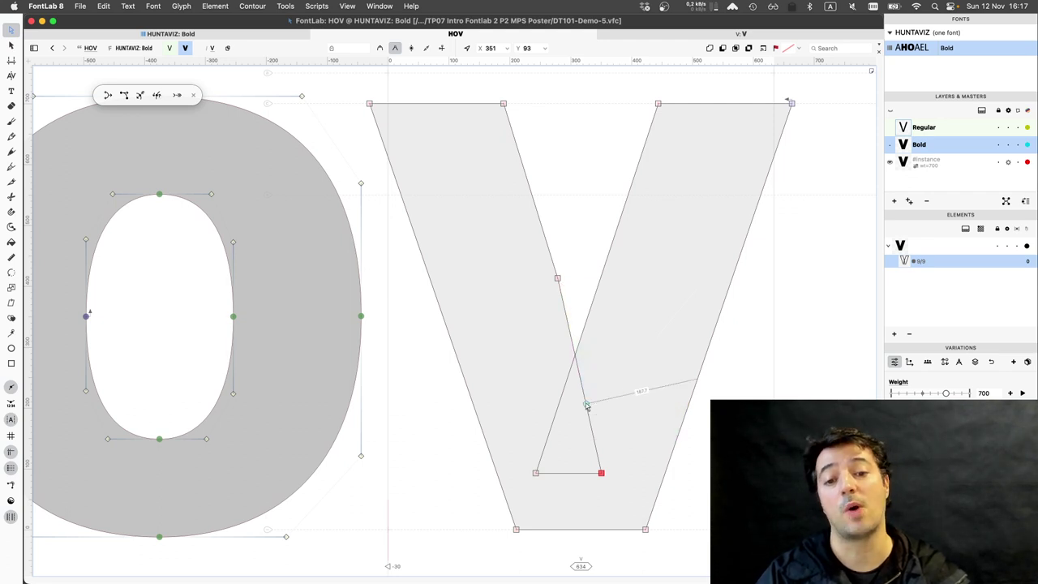
# Convert the lower segment of the left diagonal's inner edge to a curve and bend it slightly outward.
pyautogui.click(586, 405)
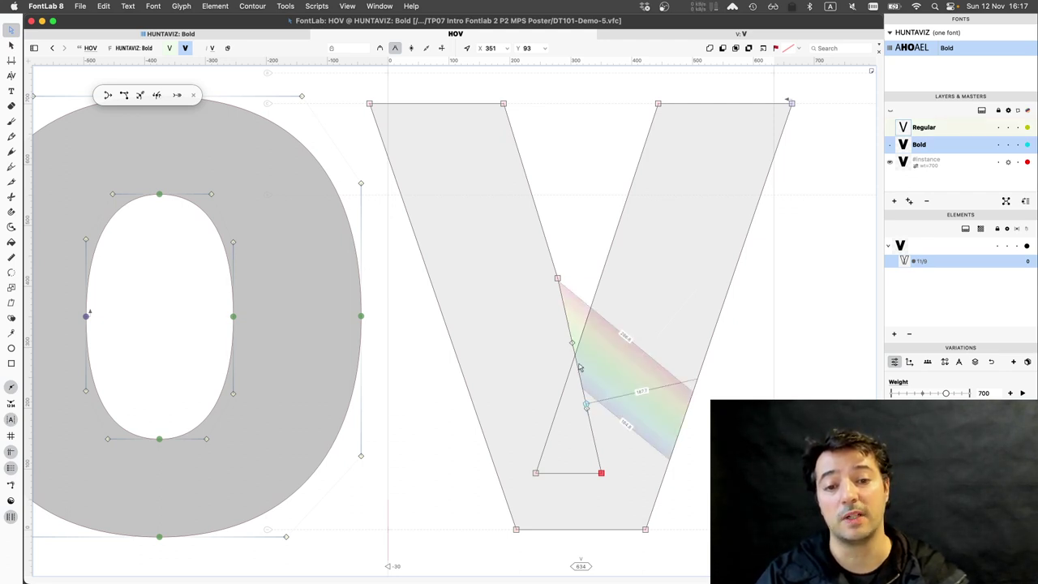
pyautogui.click(584, 370)
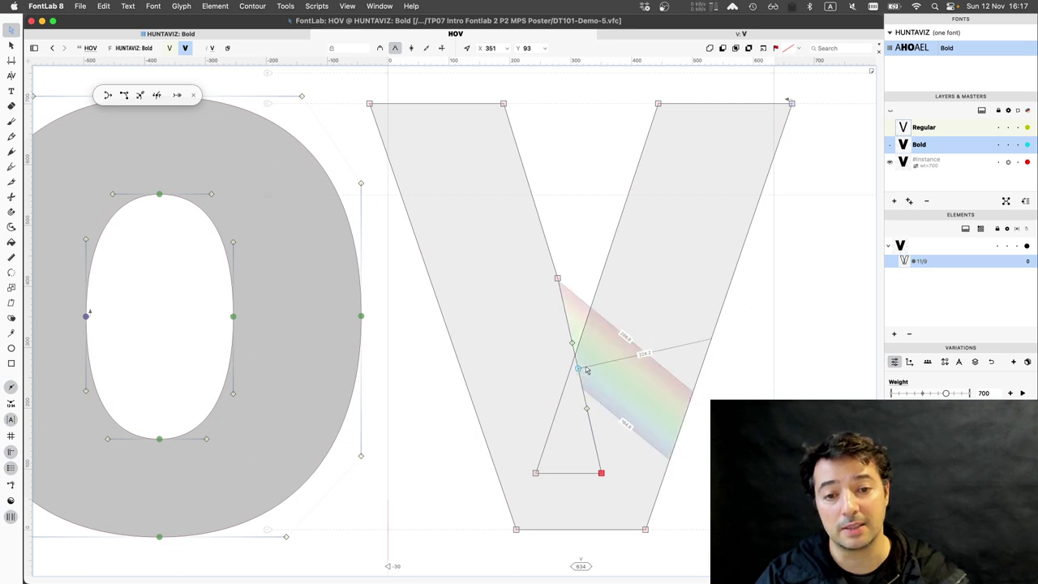
pyautogui.moveTo(587, 369); pyautogui.dragTo(592, 369)
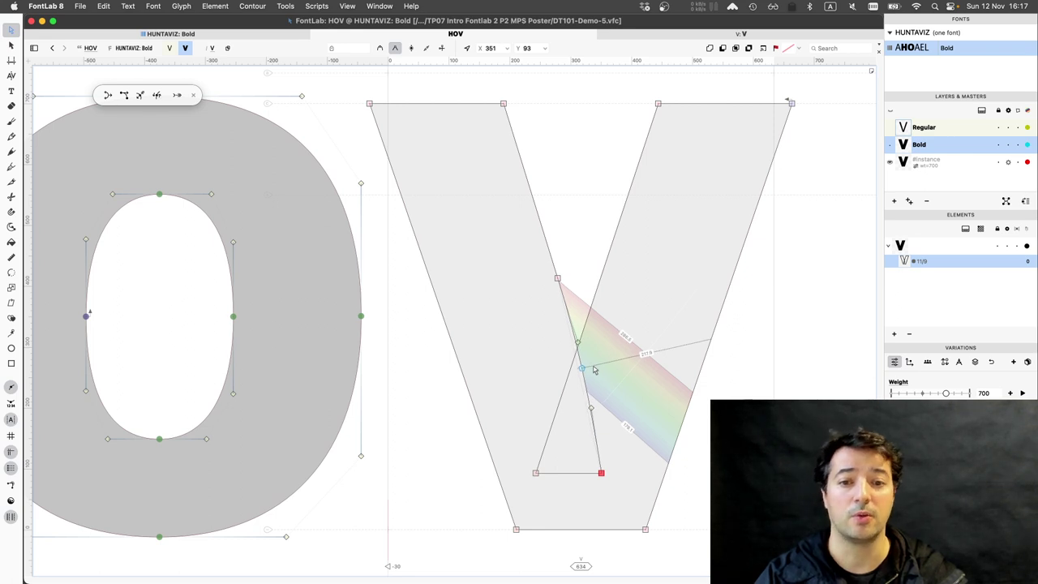
# Move the lower inner corner node of the V's right diagonal to X 263, Y 93.
pyautogui.click(536, 475)
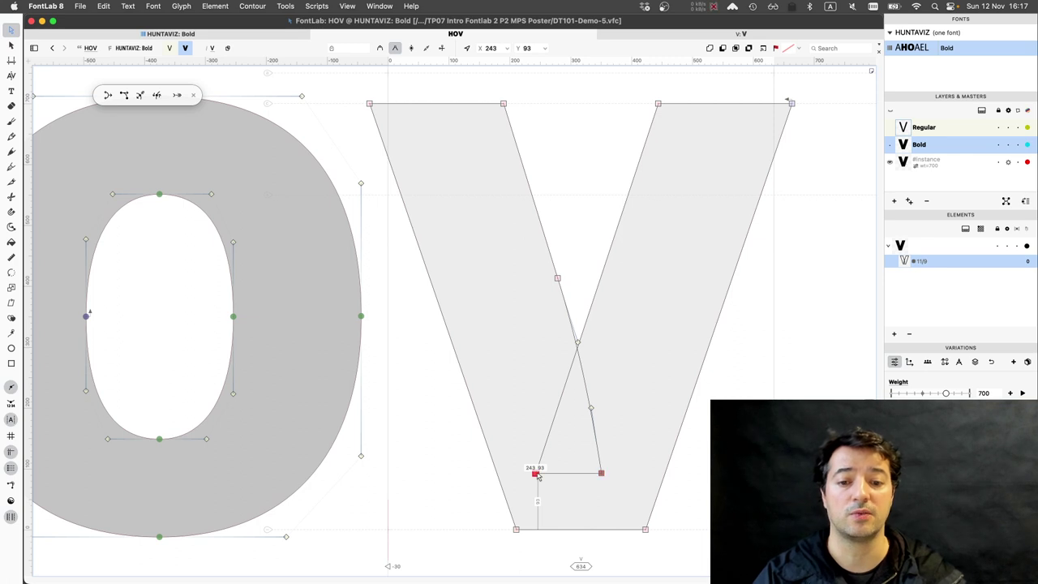
pyautogui.hotkey('shift', 'Right')
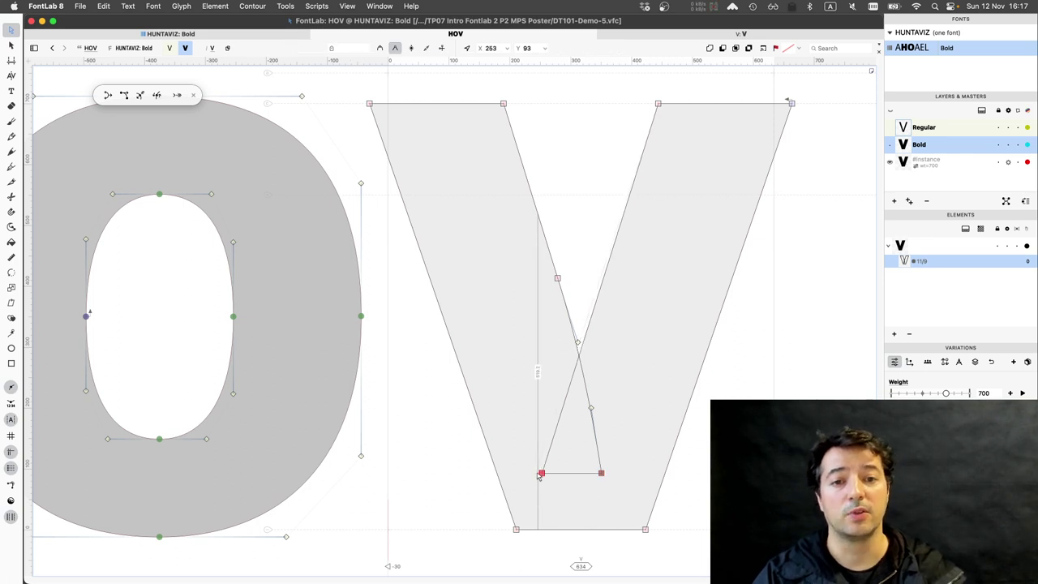
pyautogui.hotkey('shift', 'Right')
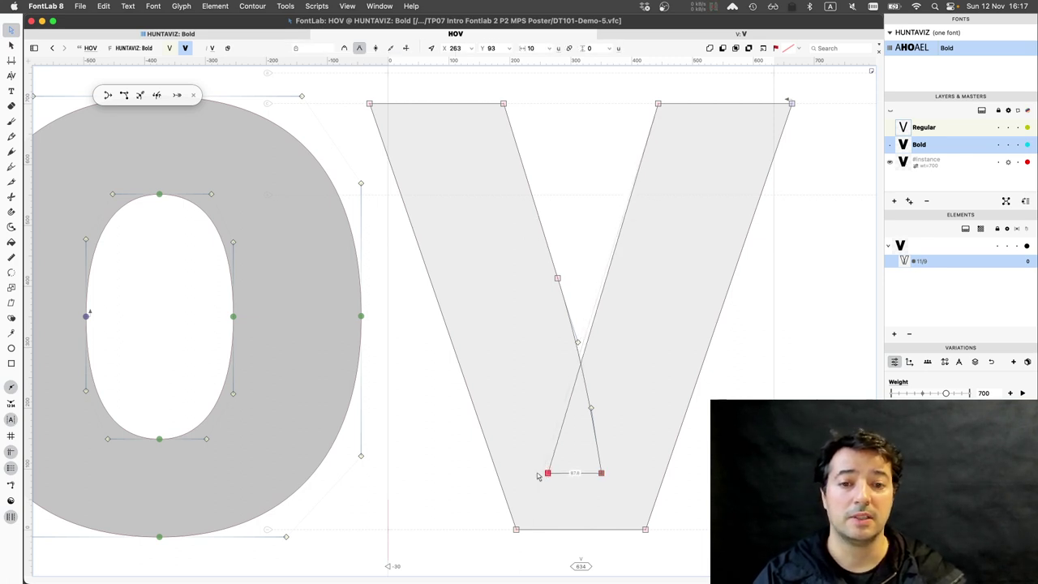
# Move the left diagonal's lower inner node to X 341, Y 93 and its curve handle to X 331, Y 200, then preview the shape.
pyautogui.click(600, 474)
pyautogui.hotkey('shift', 'Left')
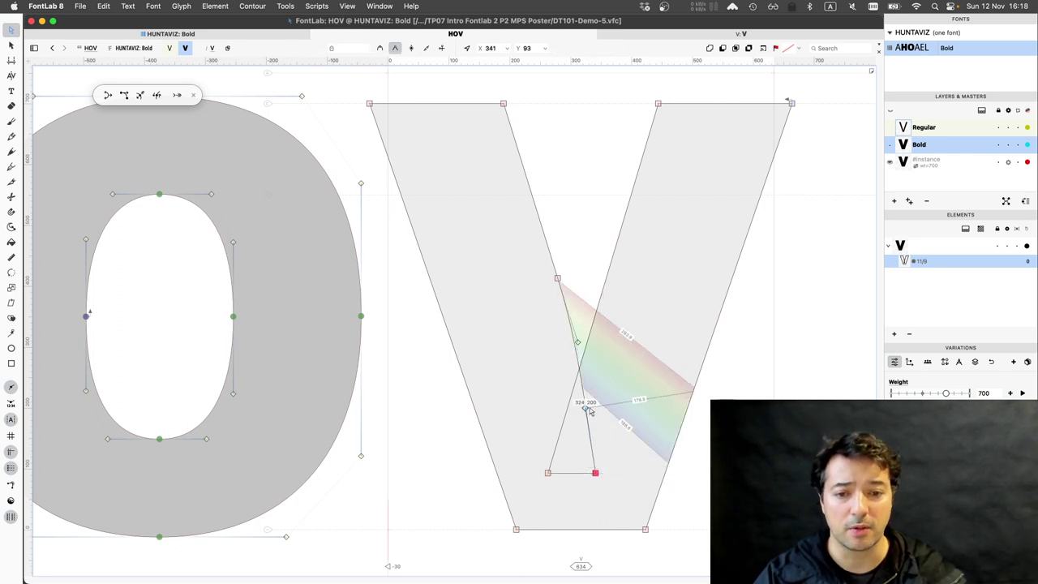
pyautogui.moveTo(587, 410); pyautogui.dragTo(591, 411)
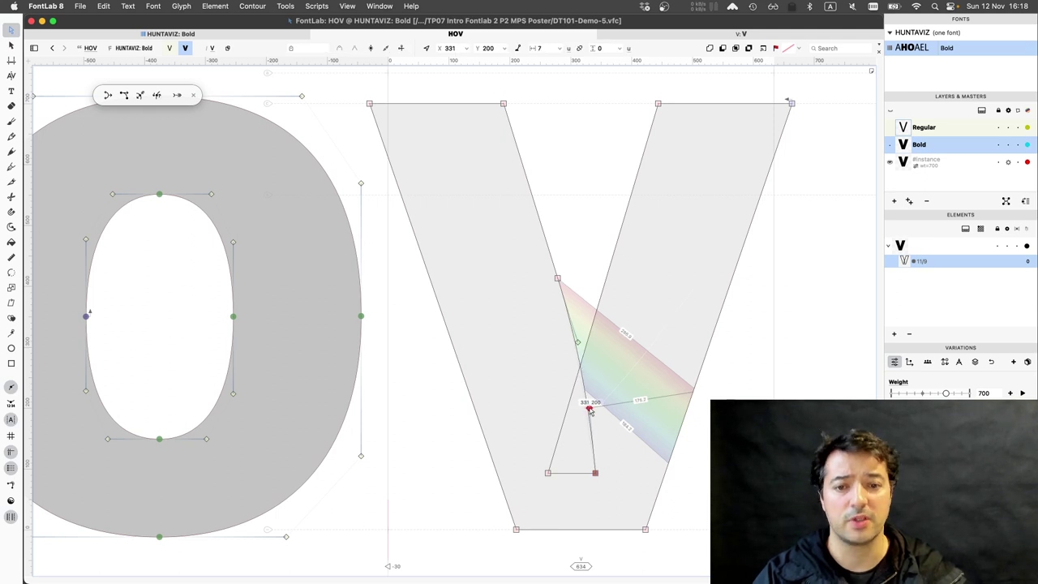
pyautogui.press('space')
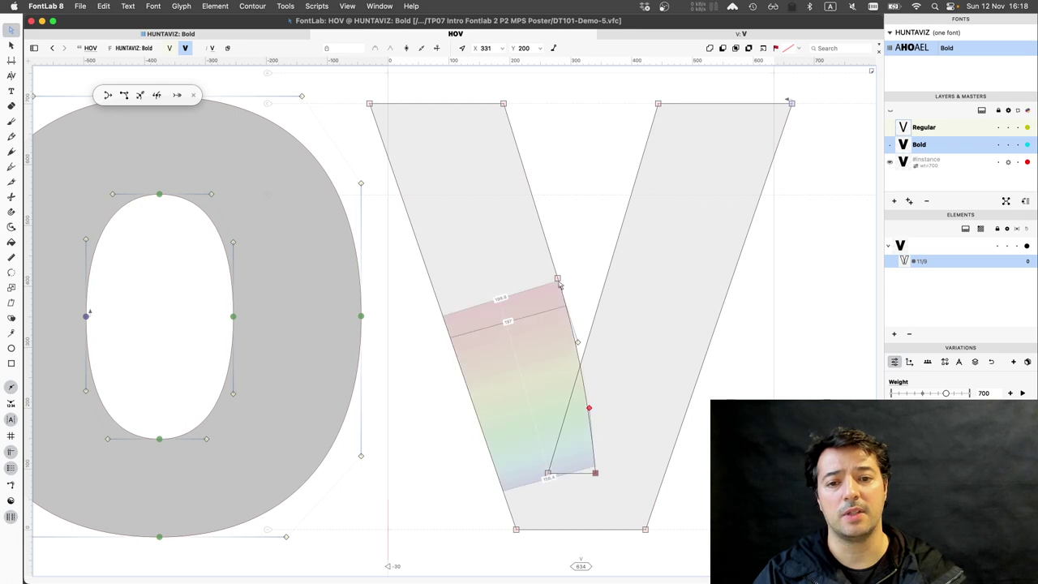
pyautogui.click(558, 279)
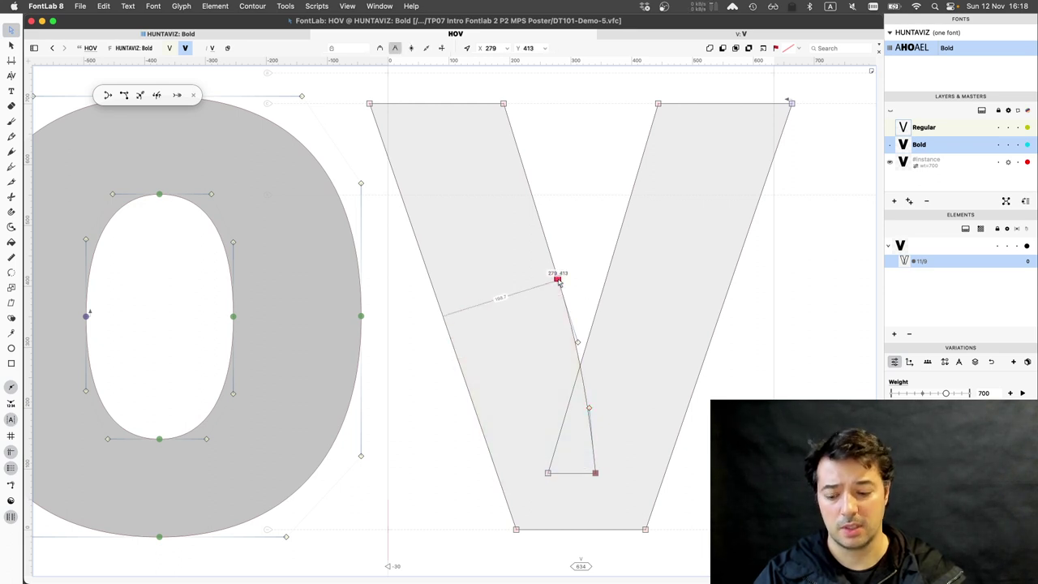
pyautogui.keyDown('alt'); pyautogui.click(550, 255); pyautogui.keyUp('alt')
pyautogui.moveTo(550, 254); pyautogui.dragTo(548, 248)
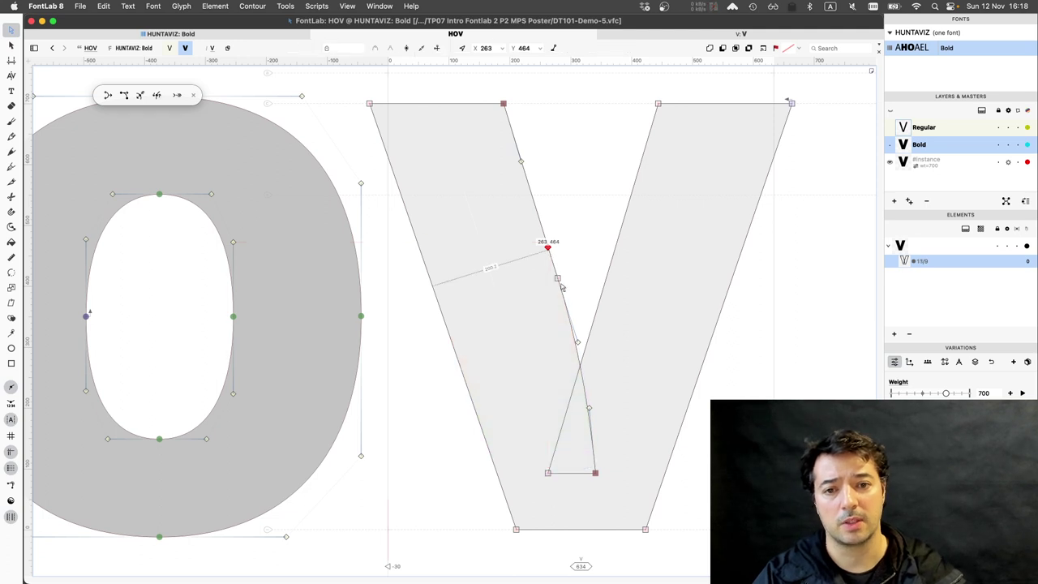
pyautogui.press('BackSpace')
# Move the added inner-edge node up to X 268, Y 448 and the right diagonal's lower inner node to X 273, Y 93.
pyautogui.click(557, 280)
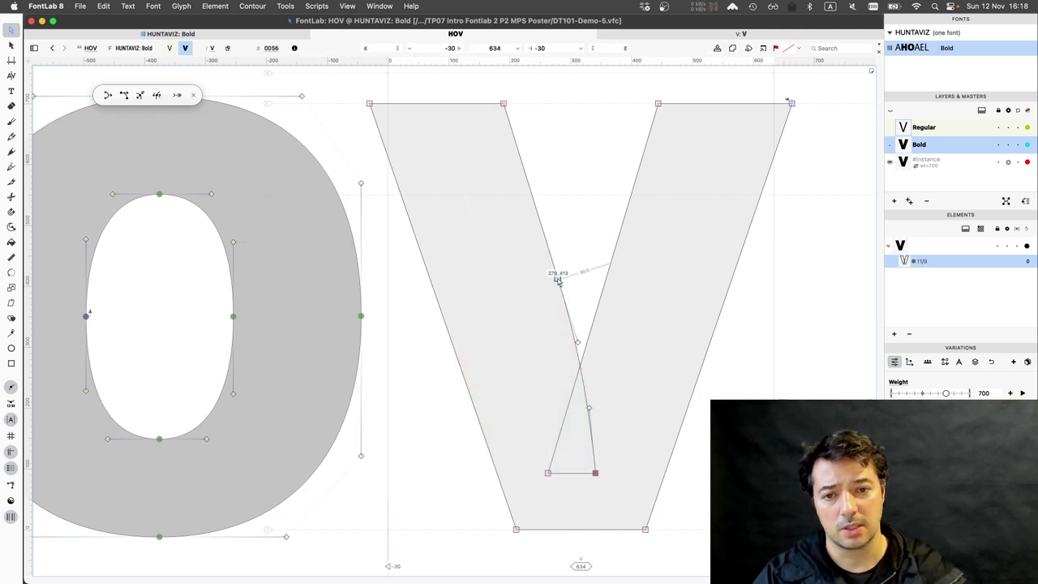
pyautogui.moveTo(557, 277); pyautogui.dragTo(550, 257)
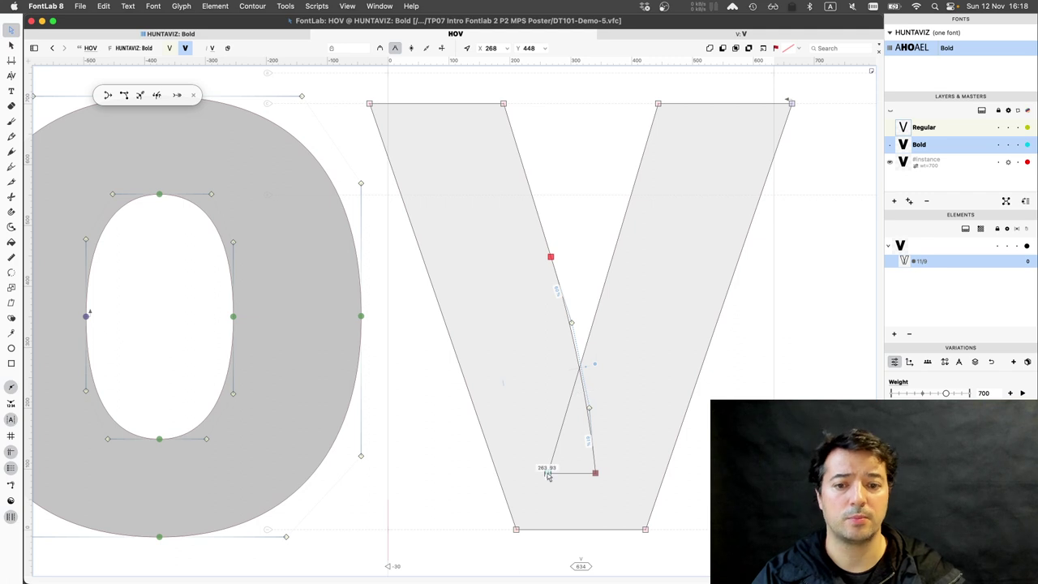
pyautogui.moveTo(548, 476); pyautogui.dragTo(553, 473)
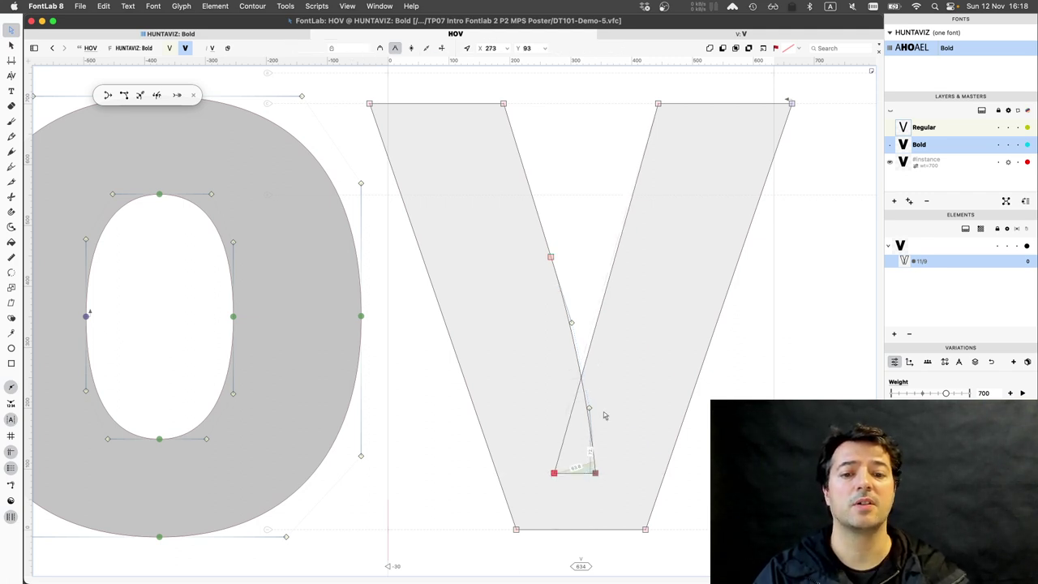
# Shift all nodes of the V's left diagonal 20 units right, bringing the left sidebearing to -10.
pyautogui.moveTo(604, 416)
pyautogui.scroll(-3, 603, 412)
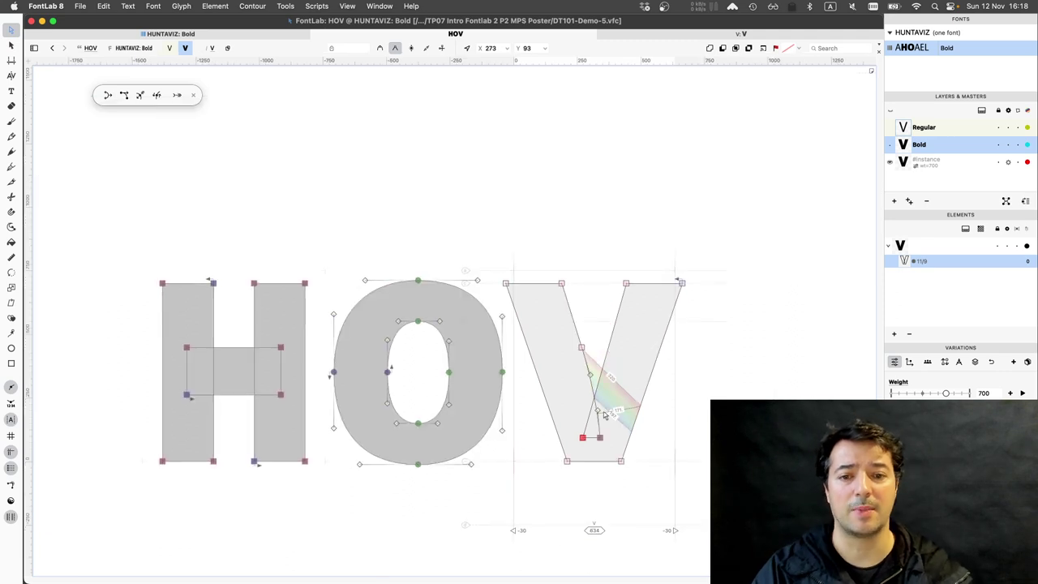
pyautogui.press('space')
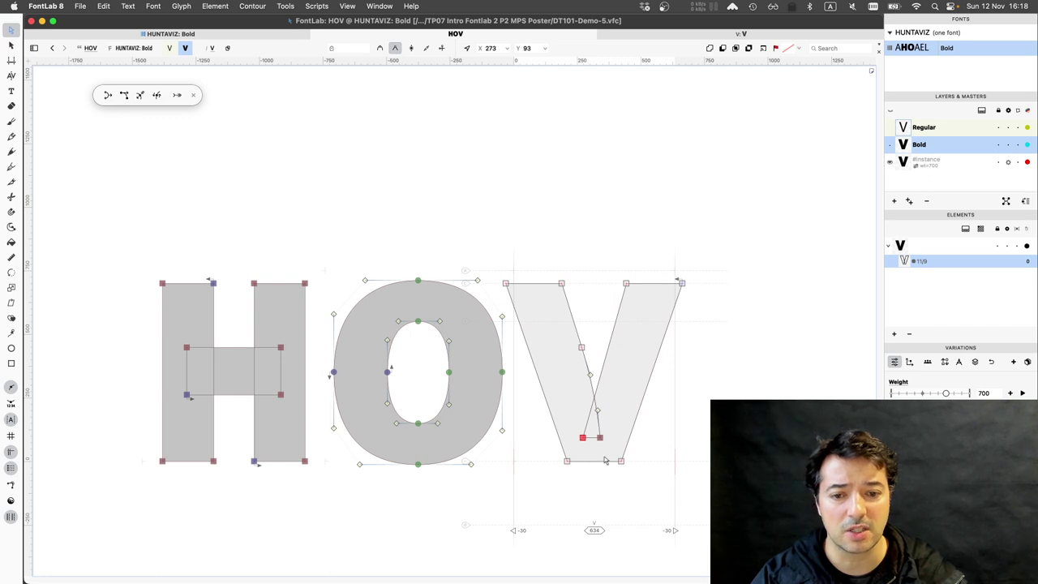
pyautogui.moveTo(559, 470); pyautogui.dragTo(634, 461)
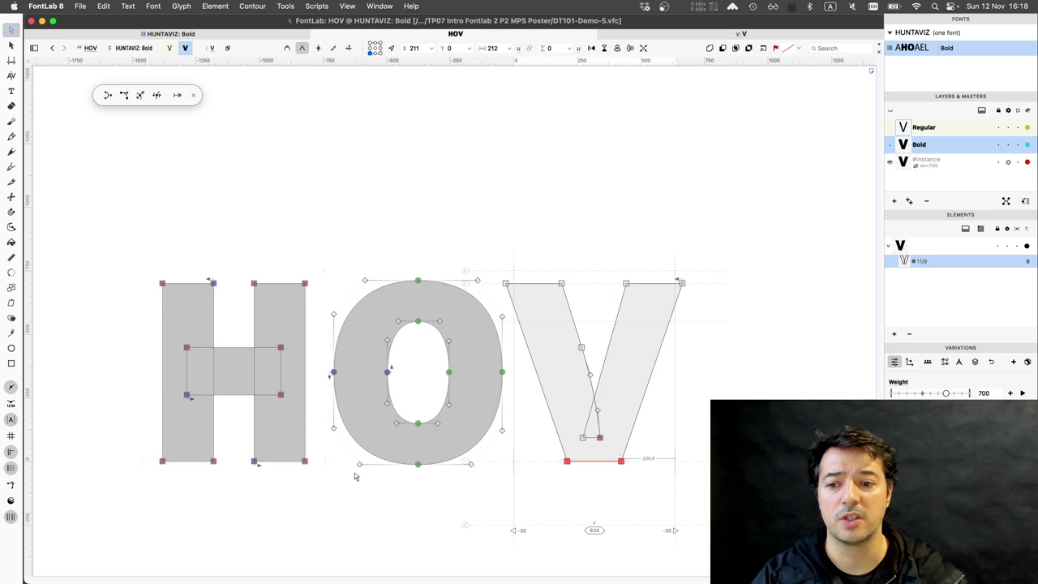
pyautogui.click(600, 438)
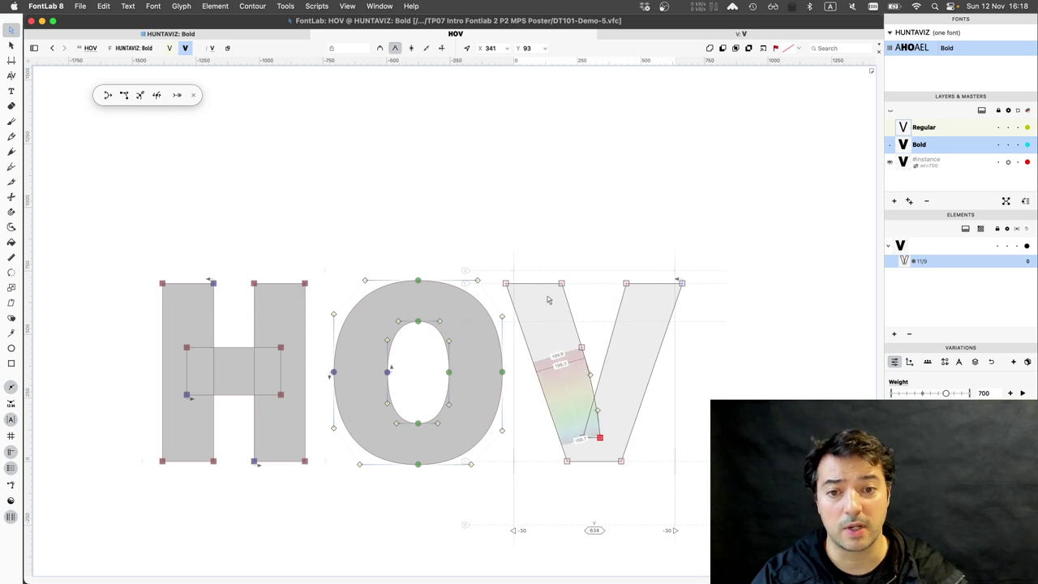
pyautogui.moveTo(501, 278); pyautogui.dragTo(570, 296)
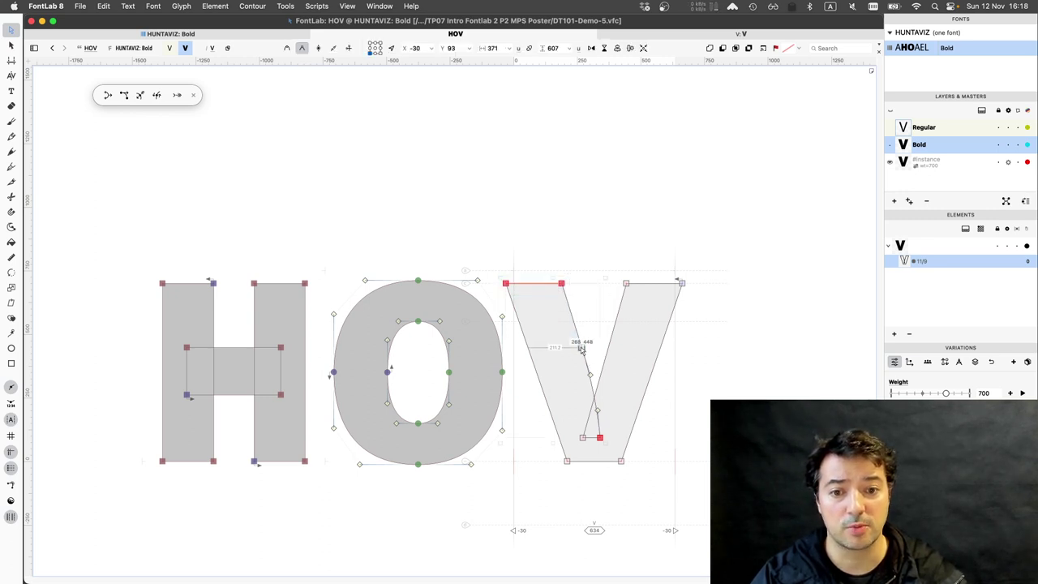
pyautogui.keyDown('shift'); pyautogui.click(580, 348); pyautogui.keyUp('shift')
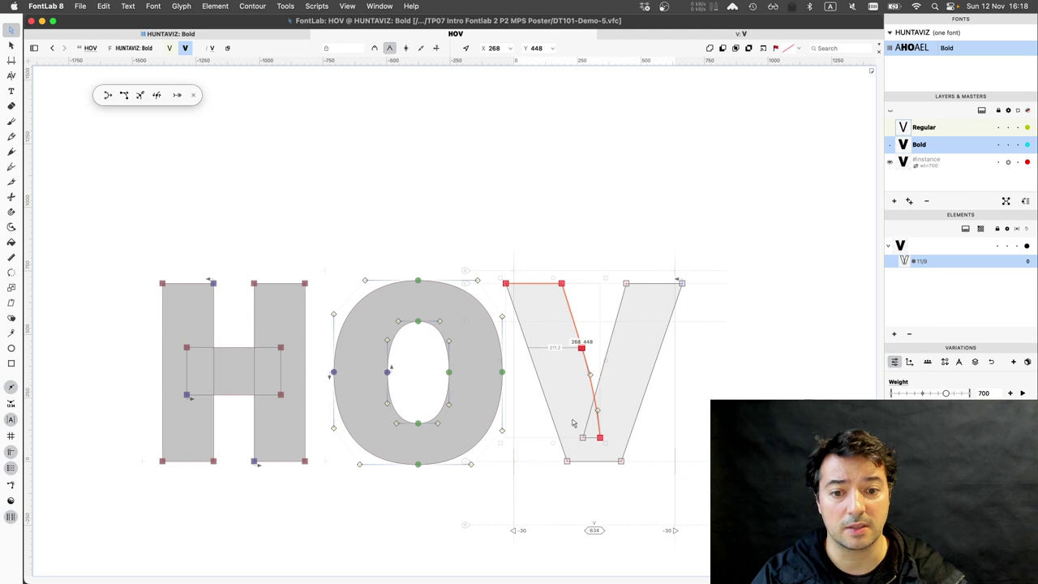
pyautogui.keyDown('shift'); pyautogui.click(567, 460); pyautogui.keyUp('shift')
pyautogui.hotkey('shift', 'Right')
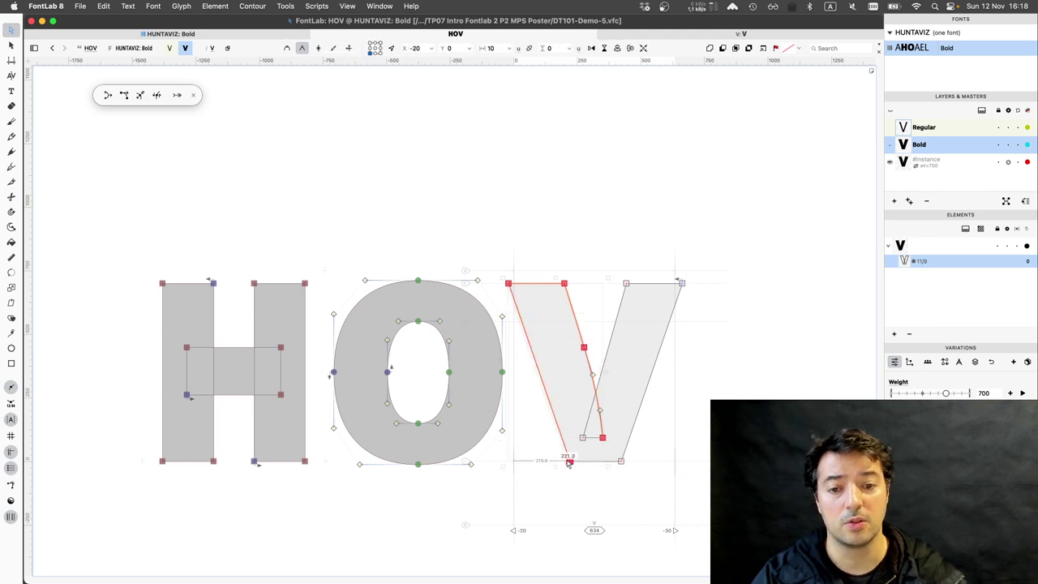
pyautogui.hotkey('shift', 'Right')
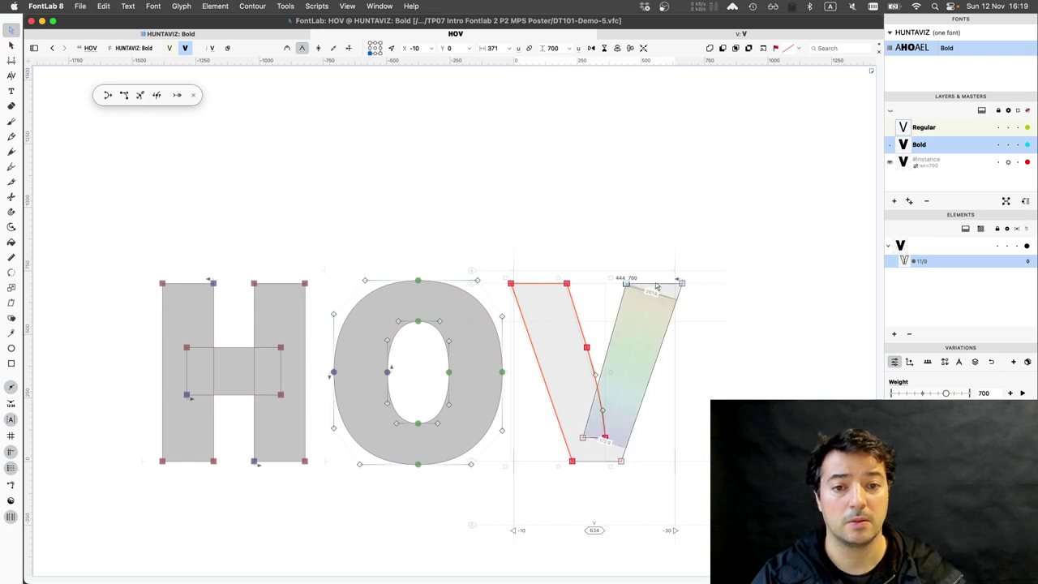
# Shift the right diagonal's two top nodes and outer bottom node 20 units left, bringing the right sidebearing to -10.
pyautogui.click(681, 285)
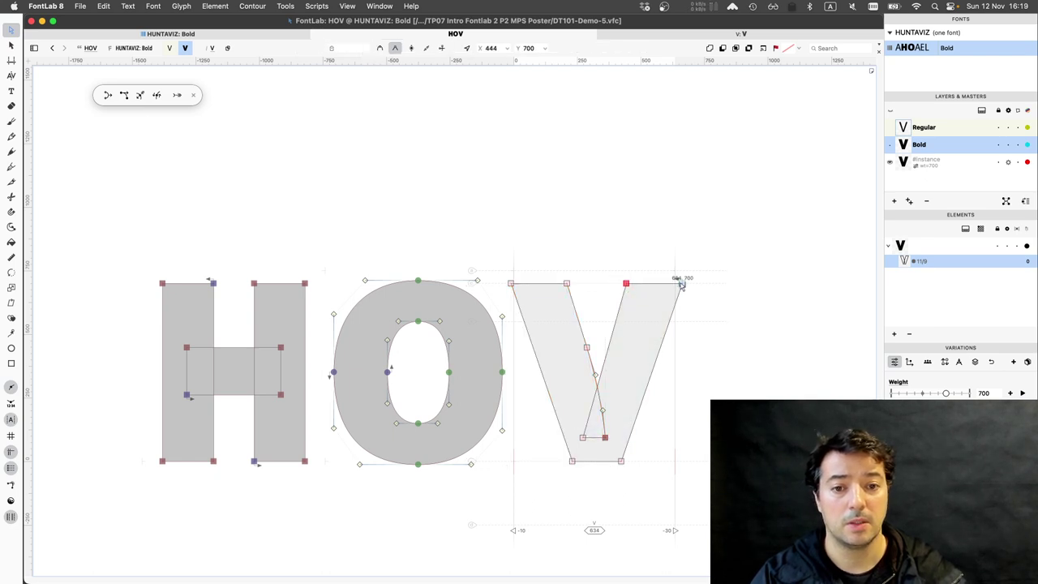
pyautogui.click(682, 285)
pyautogui.moveTo(616, 274); pyautogui.dragTo(695, 301)
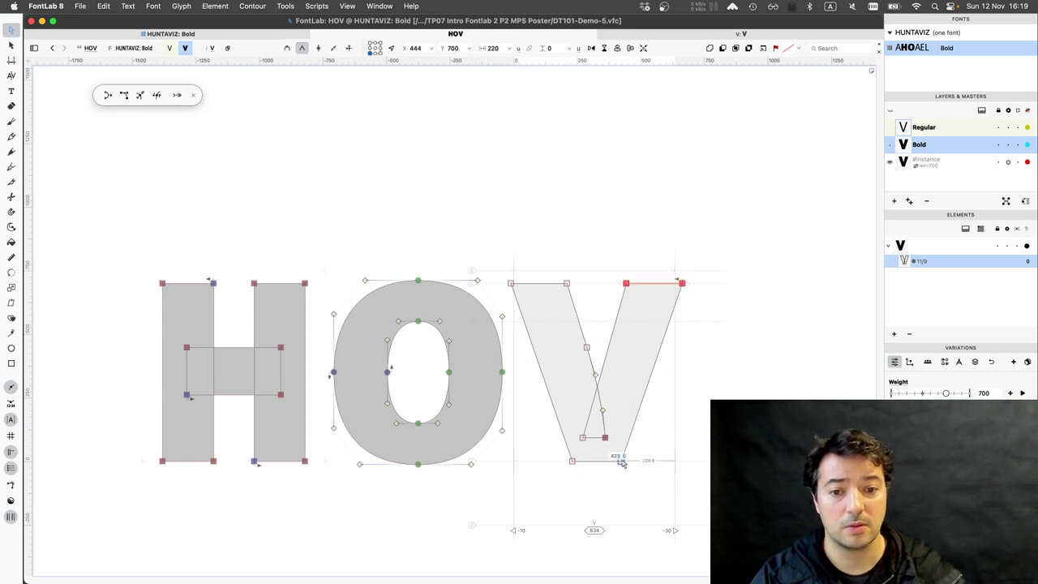
pyautogui.keyDown('shift'); pyautogui.click(620, 462); pyautogui.keyUp('shift')
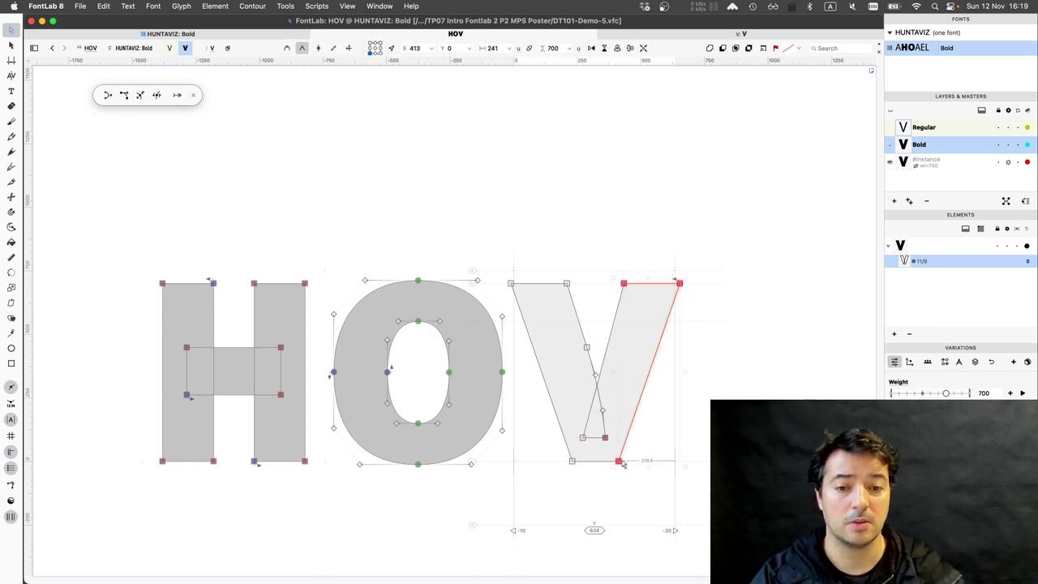
pyautogui.hotkey('shift', 'Left')
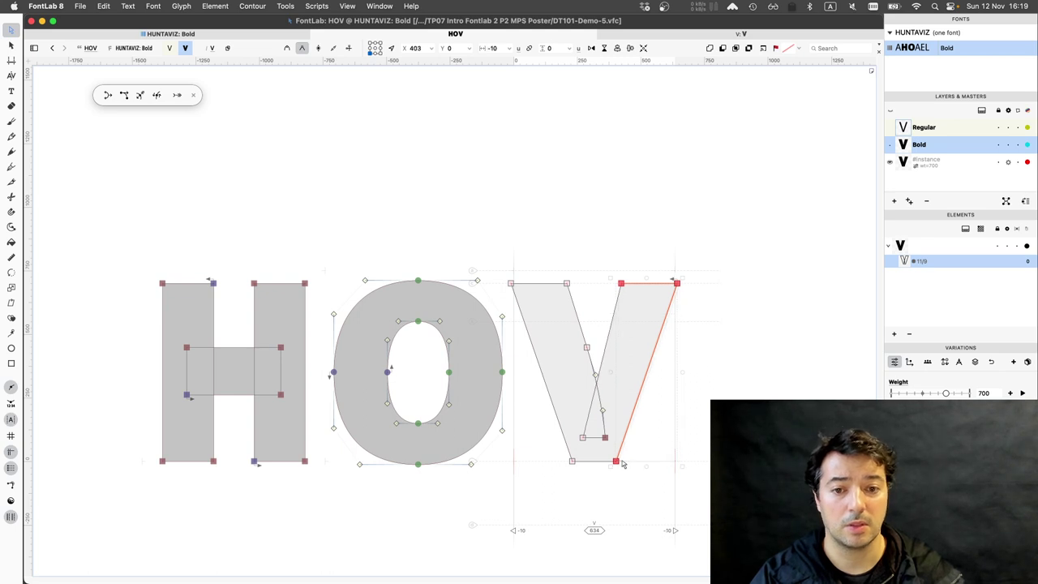
# Move the added node on the left diagonal's inner edge farther up toward the V's top.
pyautogui.press('space')
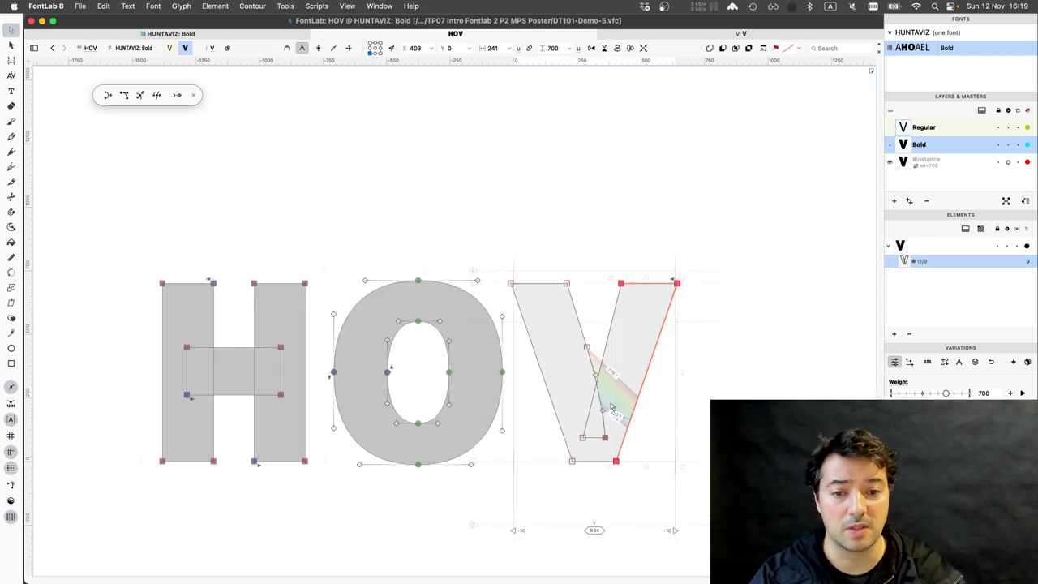
pyautogui.scroll(3, 620, 423)
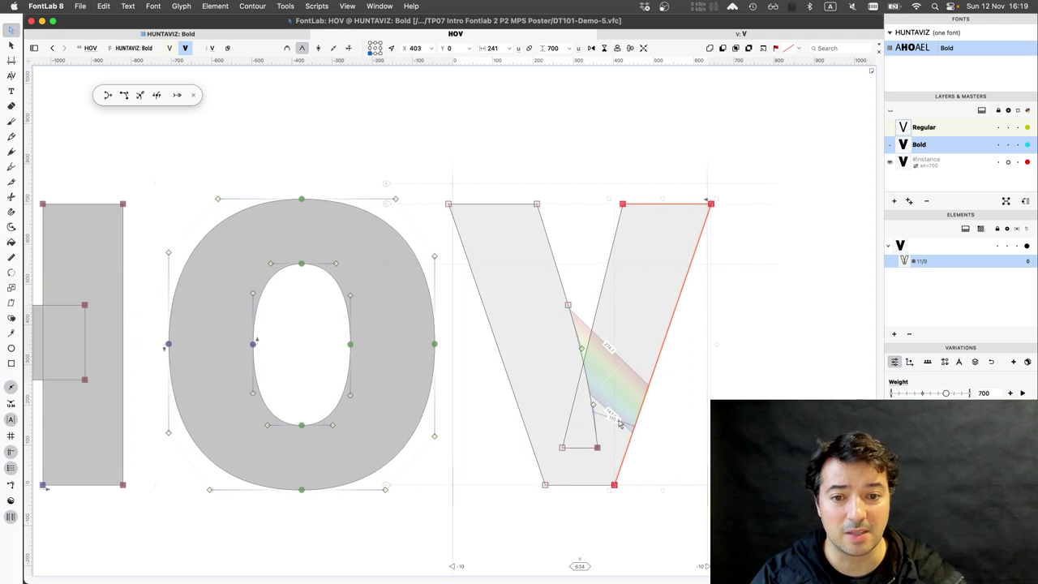
pyautogui.click(568, 305)
pyautogui.moveTo(568, 305); pyautogui.dragTo(563, 292)
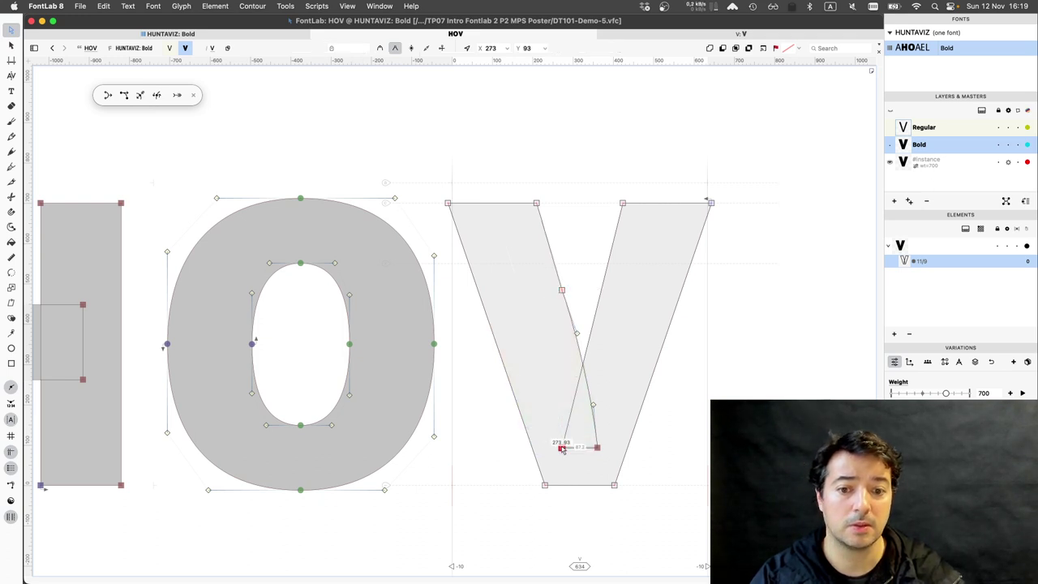
# Move the right diagonal's lower inner node to X 293, Y 93 and the left diagonal's lower inner node to X 351, Y 93.
pyautogui.moveTo(562, 448); pyautogui.dragTo(565, 450)
pyautogui.hotkey('shift', 'Right')
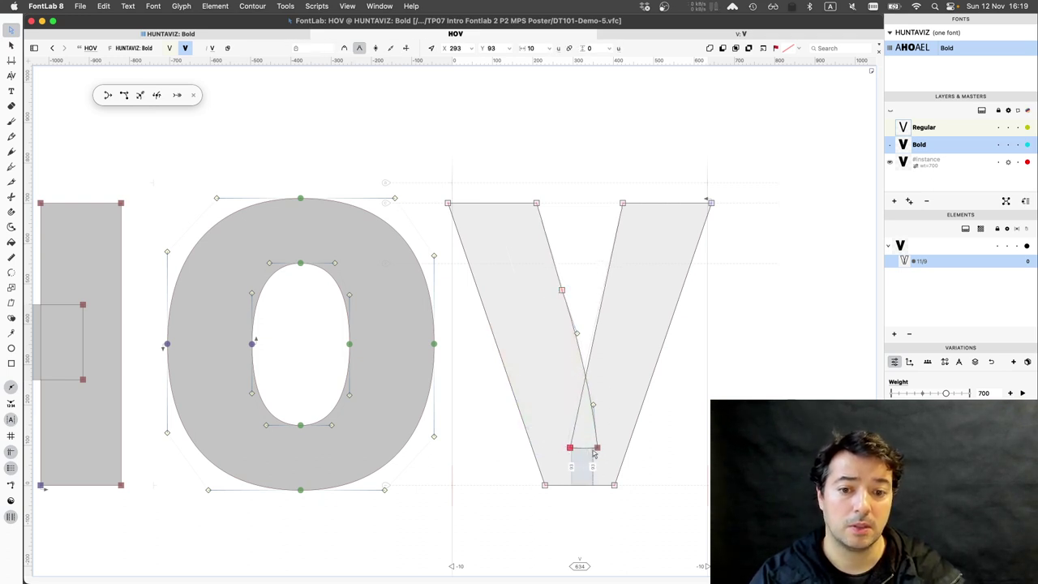
pyautogui.click(597, 450)
pyautogui.click(597, 450)
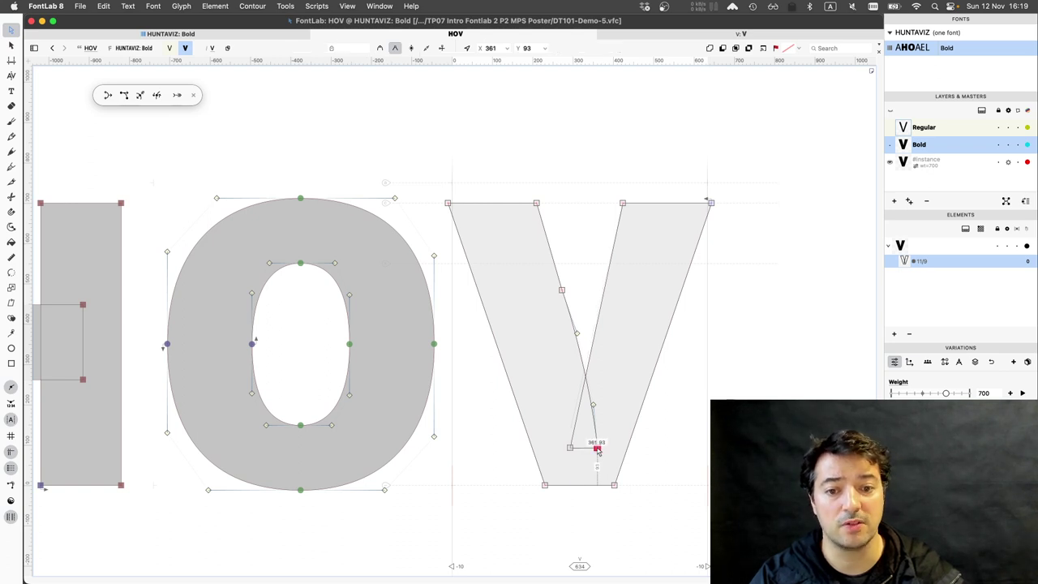
pyautogui.hotkey('shift', 'Left')
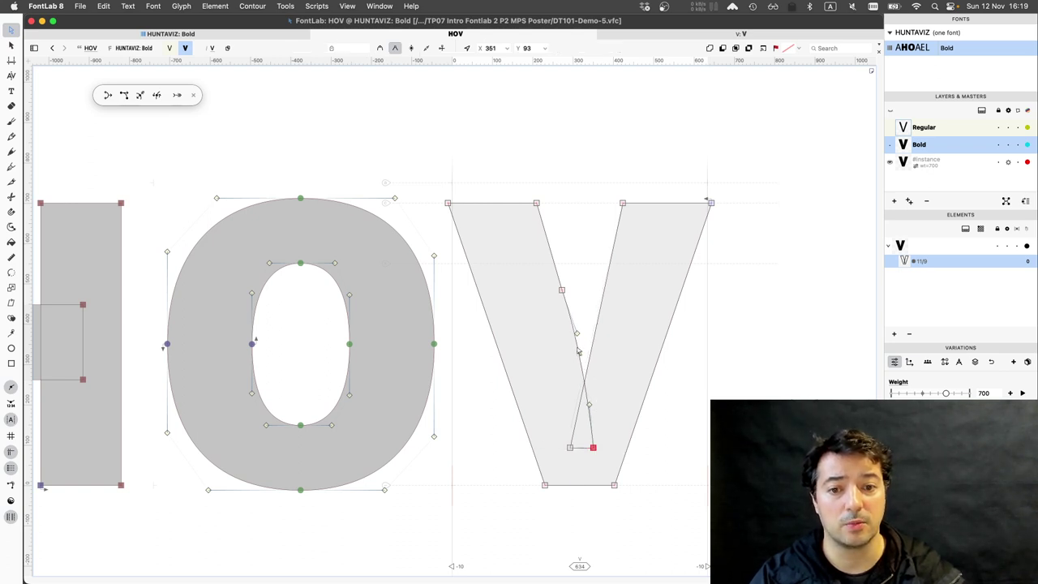
# Move the right diagonal's lower inner node to X 303, Y 93 and preview the shape.
pyautogui.moveTo(557, 284)
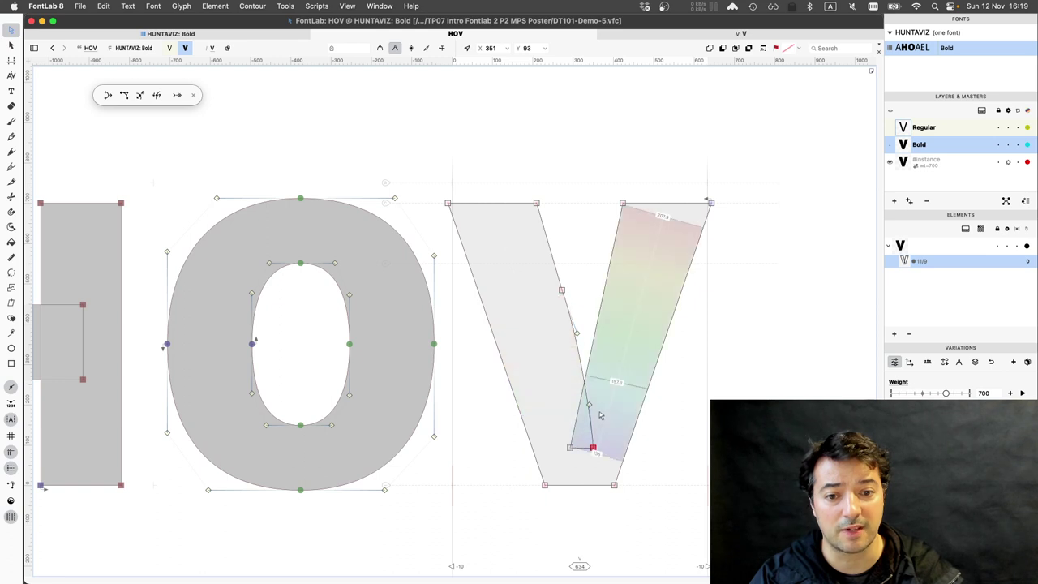
pyautogui.moveTo(594, 434)
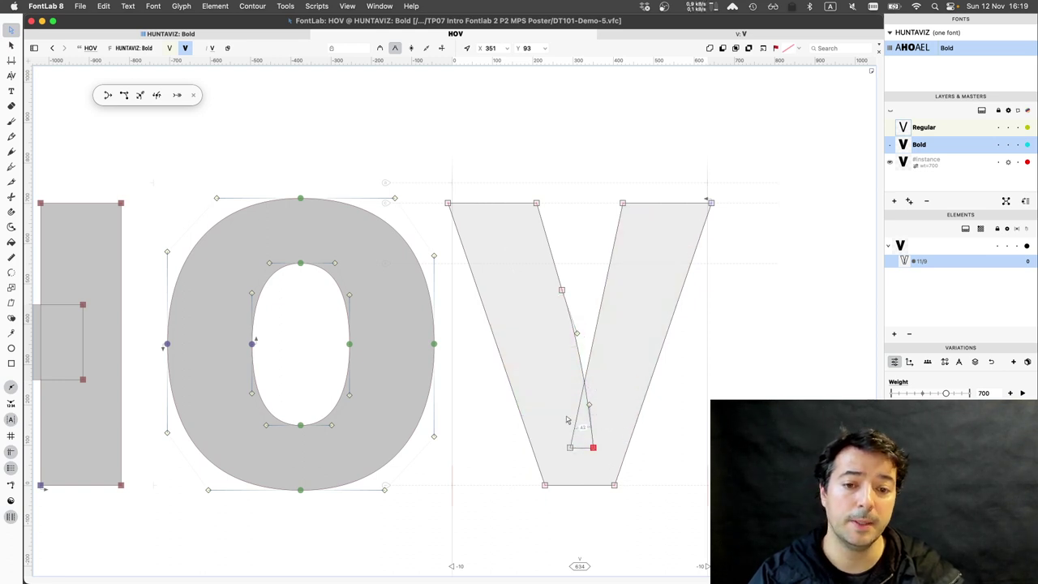
pyautogui.moveTo(590, 407)
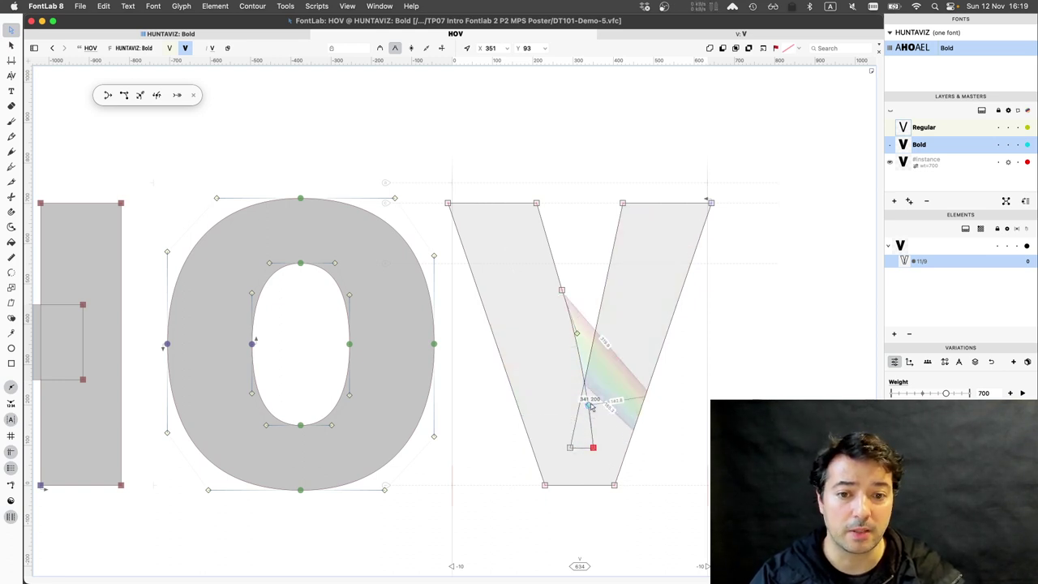
pyautogui.moveTo(572, 447)
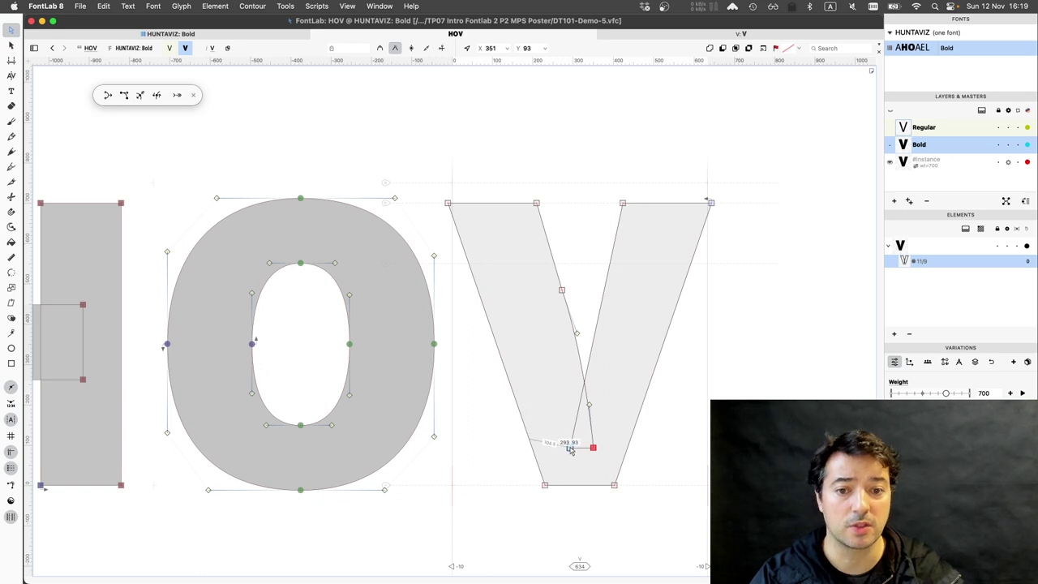
pyautogui.keyDown('shift'); pyautogui.click(571, 448); pyautogui.keyUp('shift')
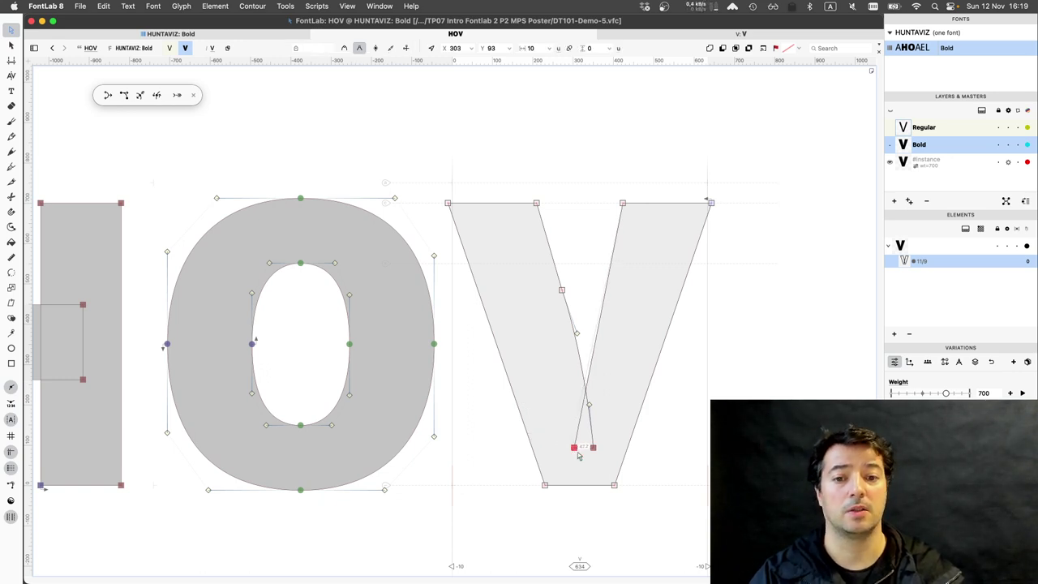
pyautogui.press('space')
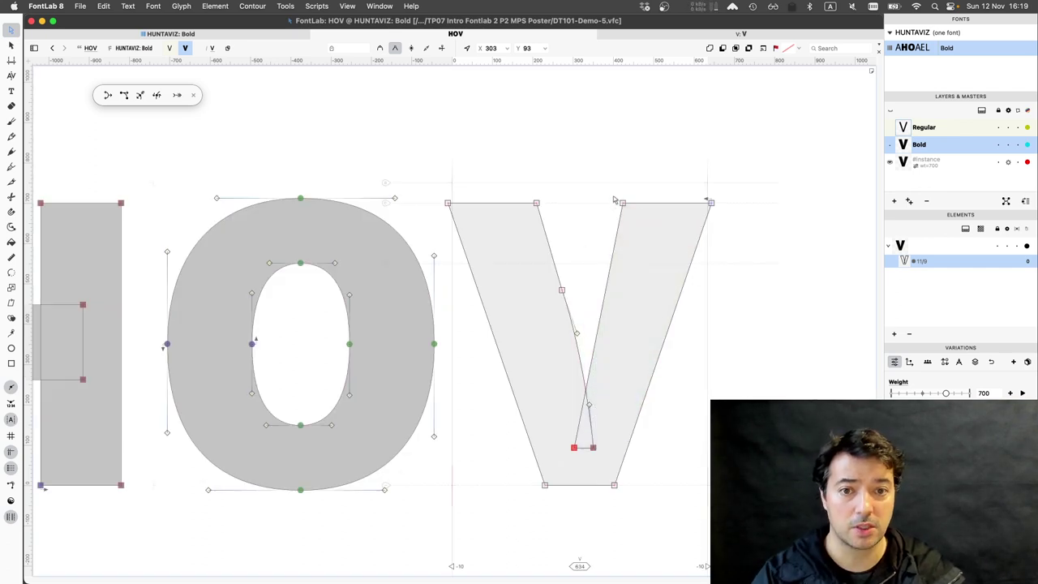
# Thin the top of the V's left diagonal by moving its inner top node to X 202, Y 700.
pyautogui.click(686, 203)
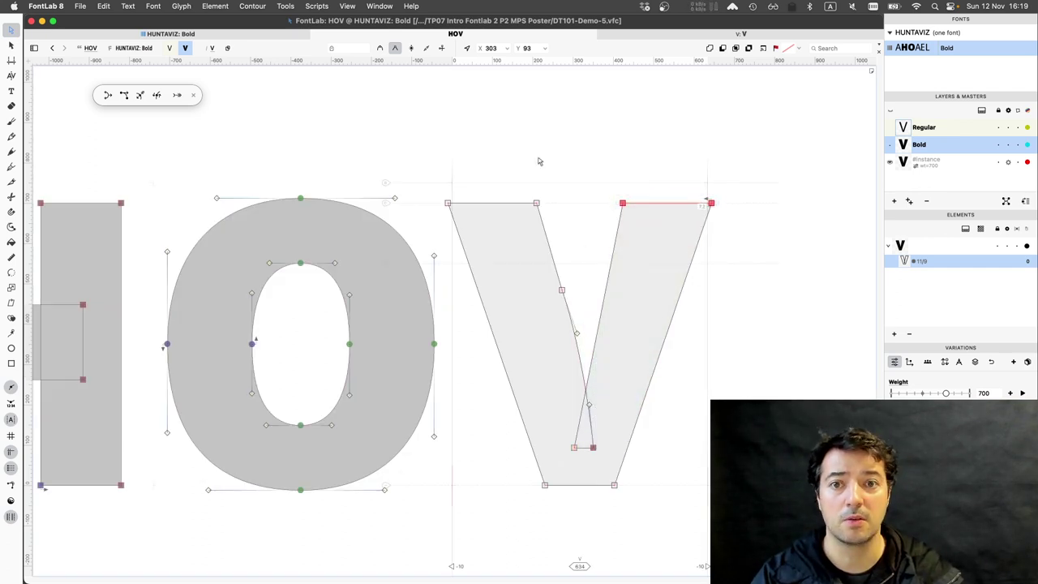
pyautogui.moveTo(441, 186); pyautogui.dragTo(542, 220)
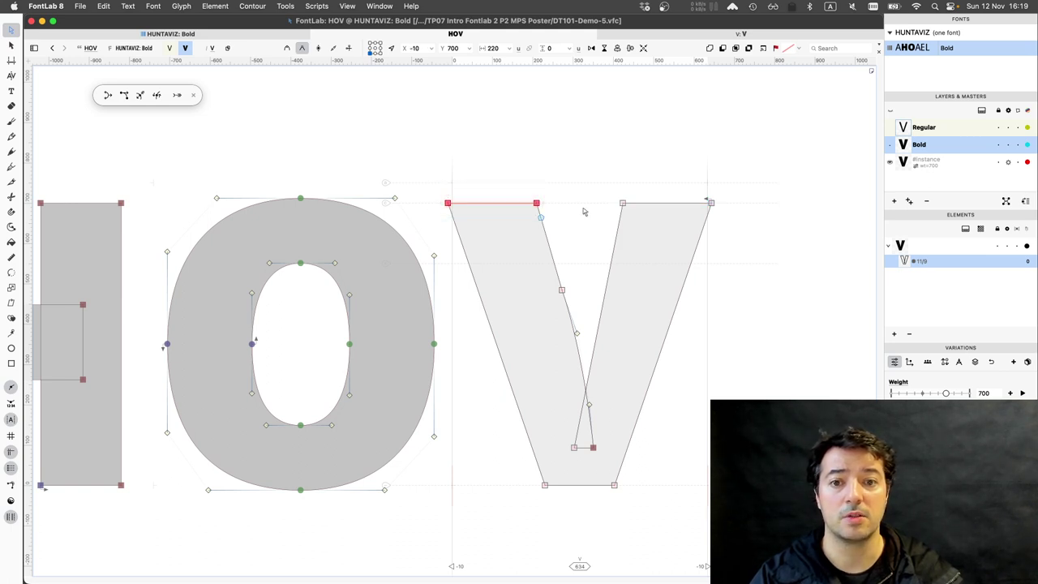
pyautogui.click(527, 197)
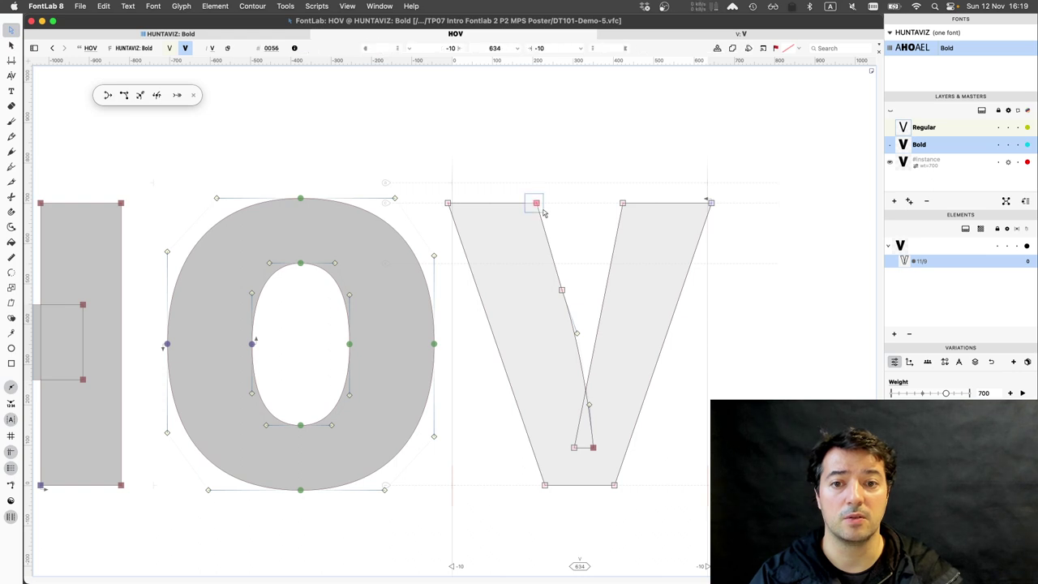
pyautogui.click(544, 214)
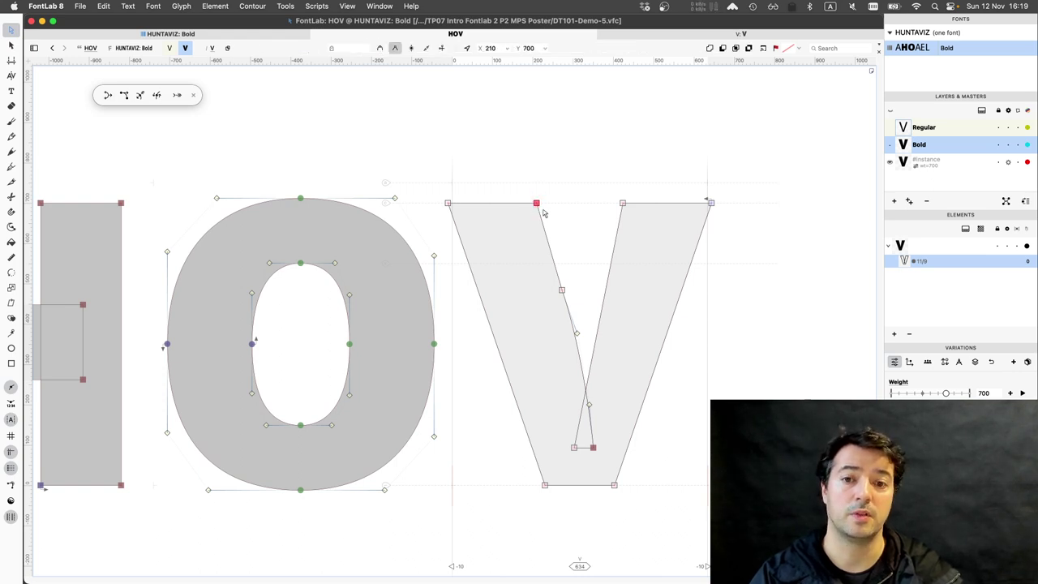
pyautogui.hotkey('shift', 'Left')
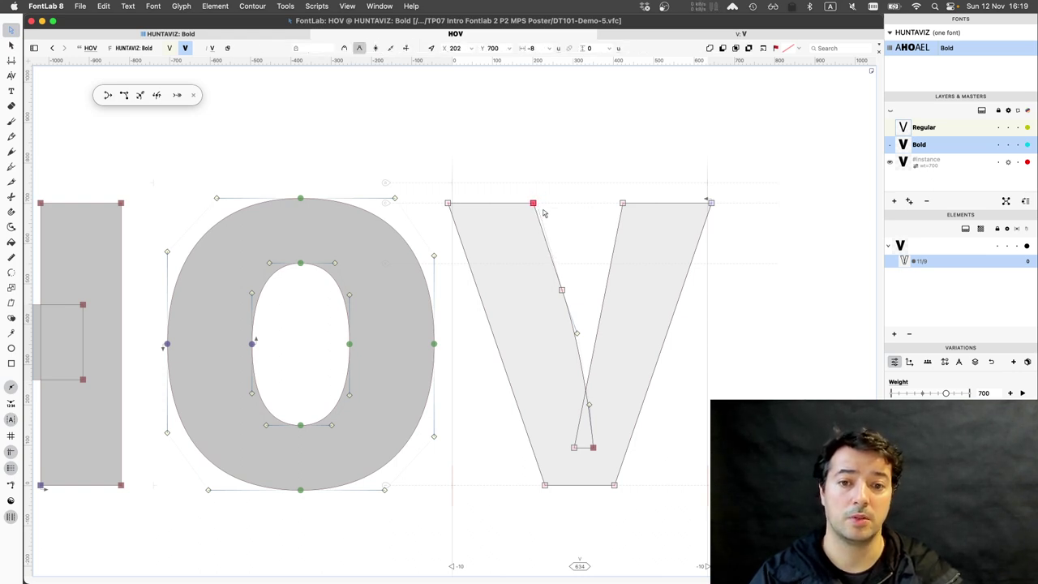
# Move the right diagonal's inner top node to X 442, Y 700 and preview the filled letters.
pyautogui.moveTo(614, 199); pyautogui.dragTo(640, 217)
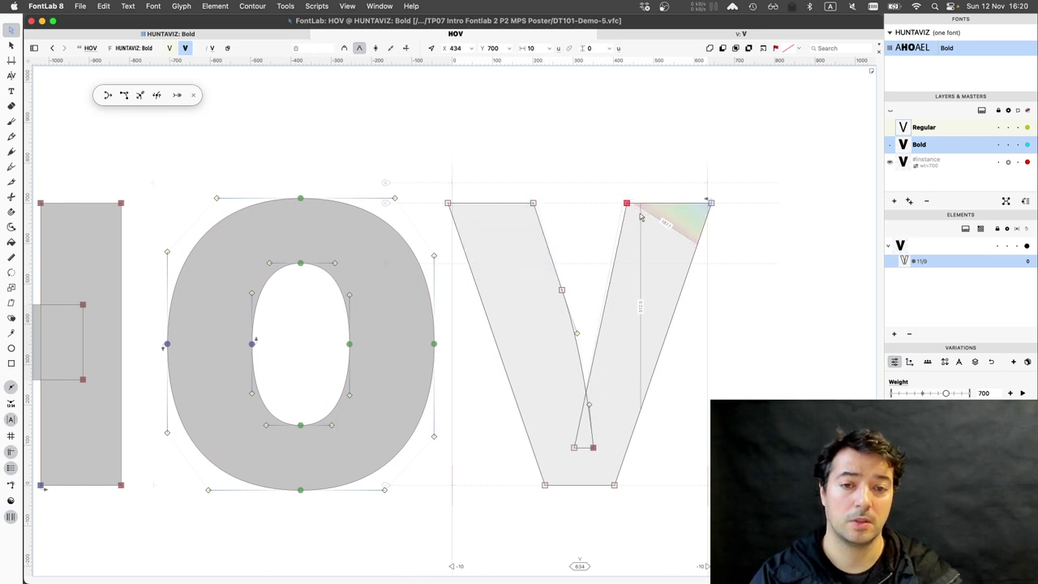
pyautogui.press('Left')
pyautogui.press('Left')
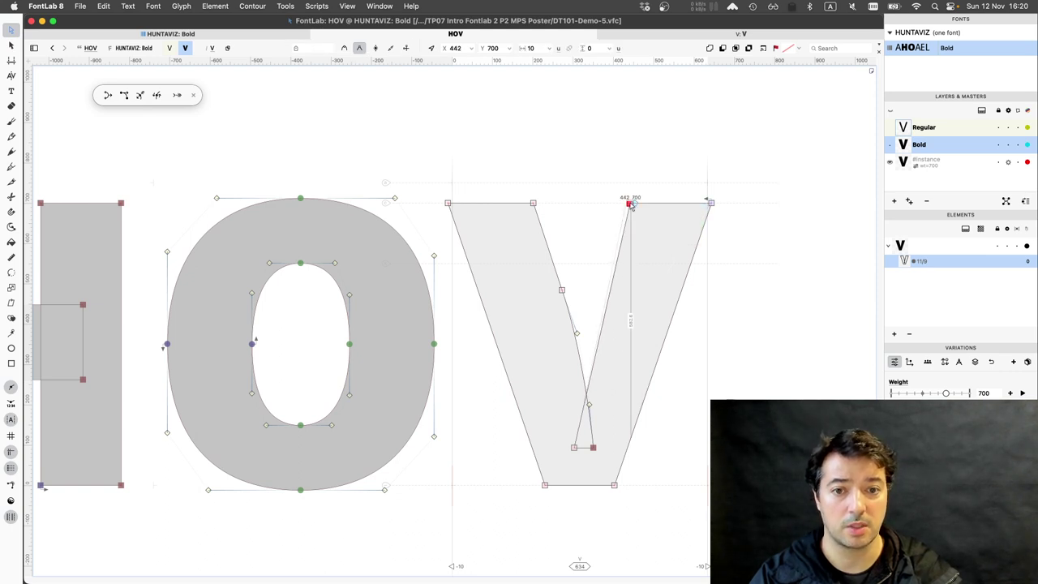
pyautogui.press('space')
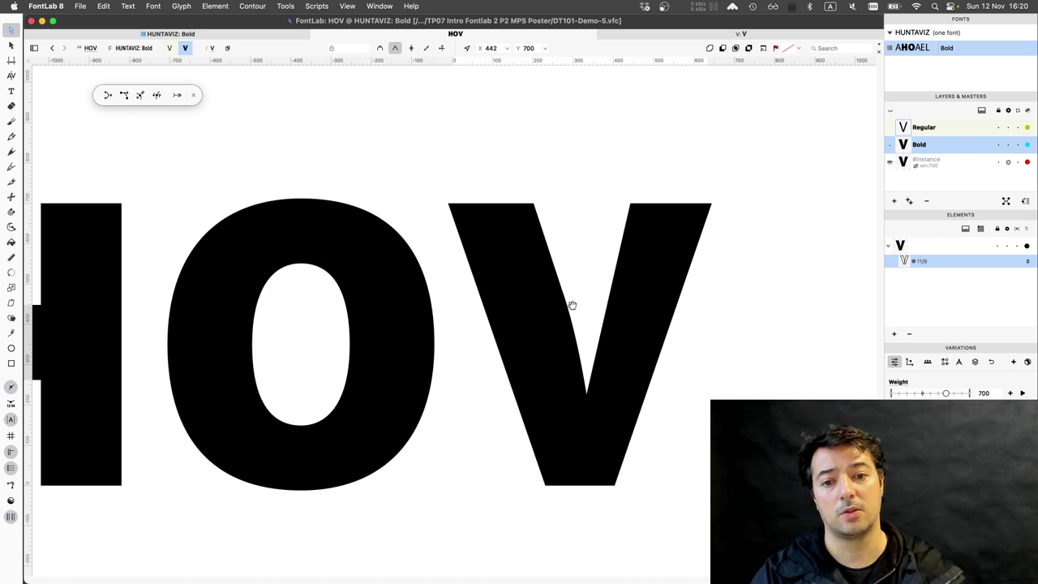
# Examine the V's inner junction and flat base close up in the filled preview.
pyautogui.press('space')
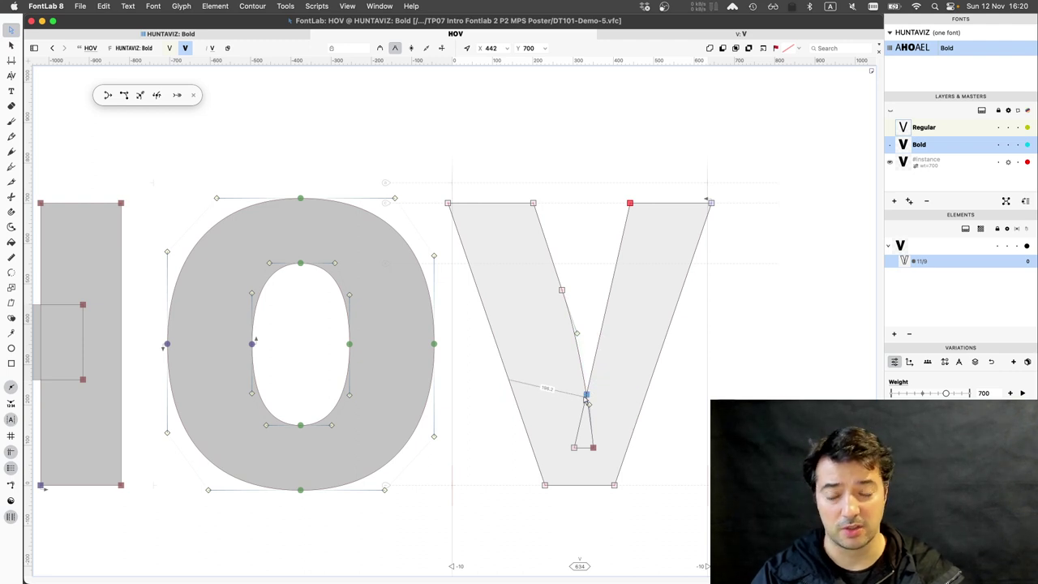
pyautogui.scroll(6, 585, 400)
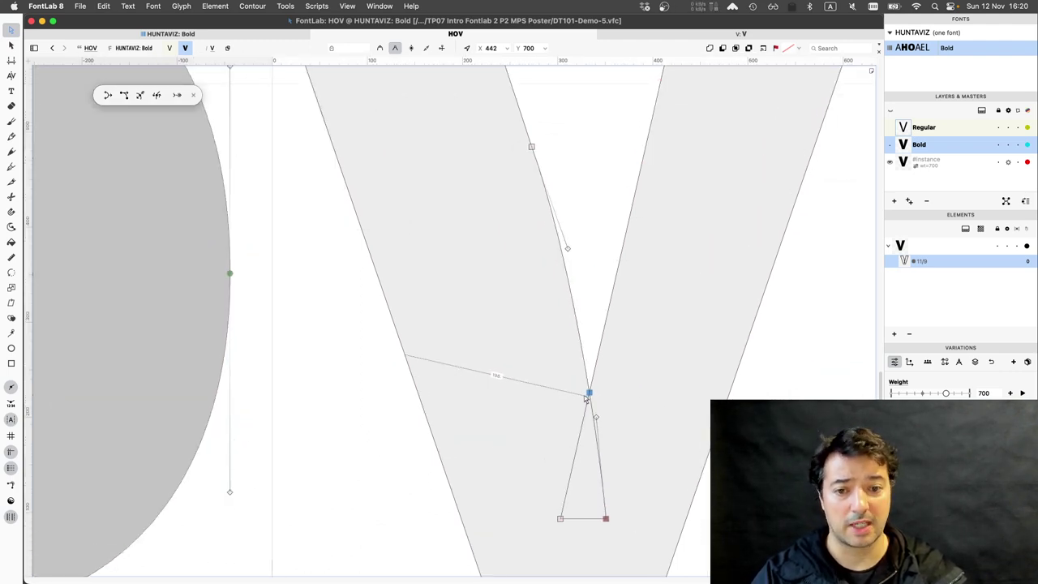
pyautogui.press('space')
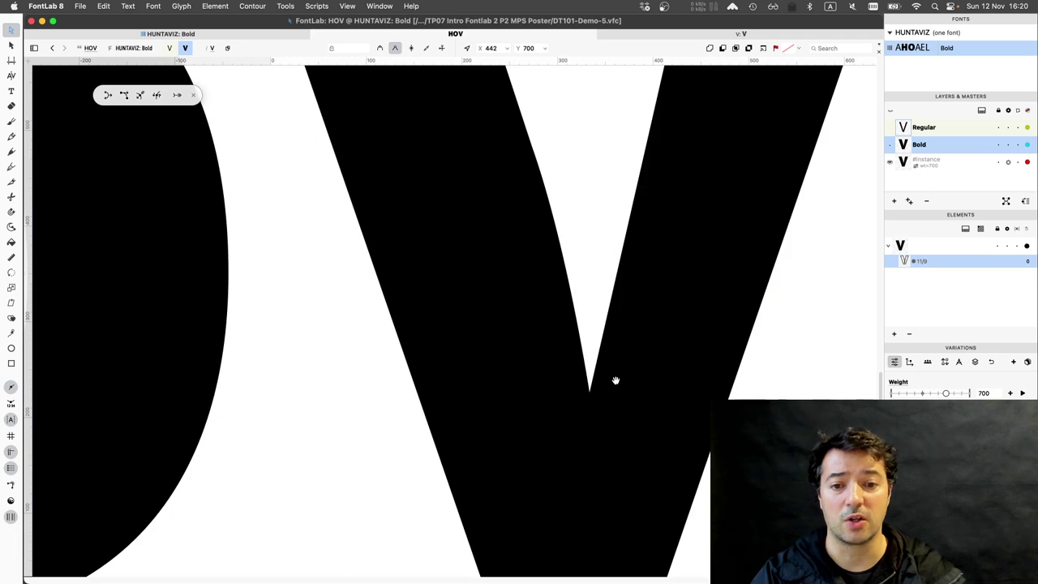
pyautogui.scroll(-3, 616, 381)
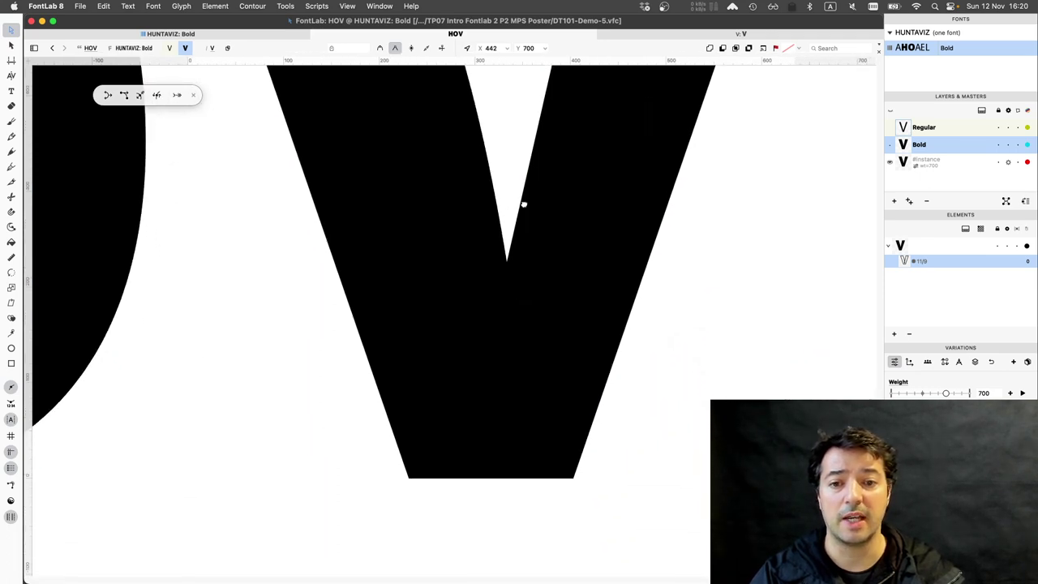
pyautogui.scroll(-2, 524, 205)
pyautogui.press('space')
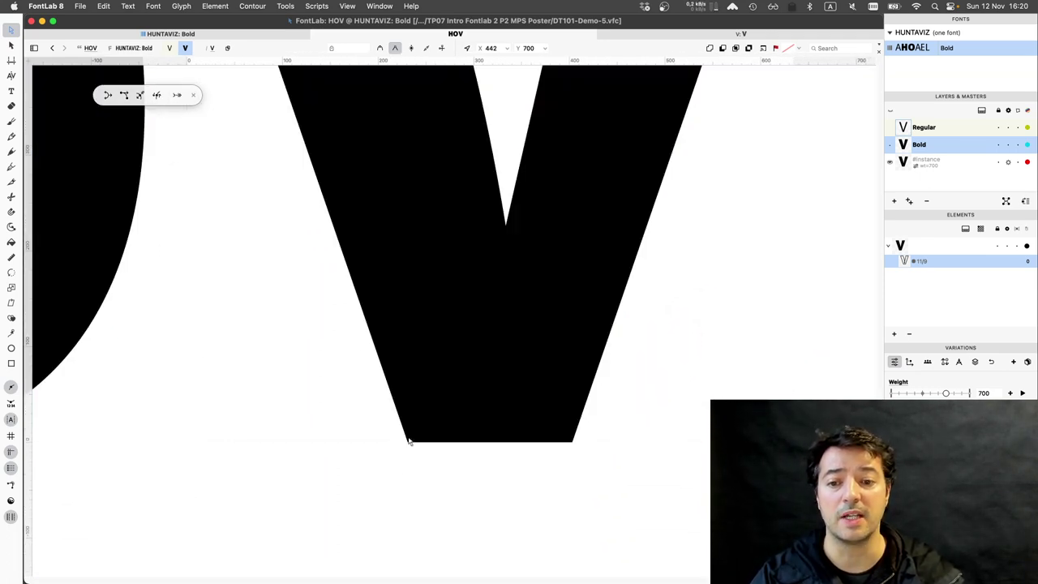
pyautogui.click(407, 442)
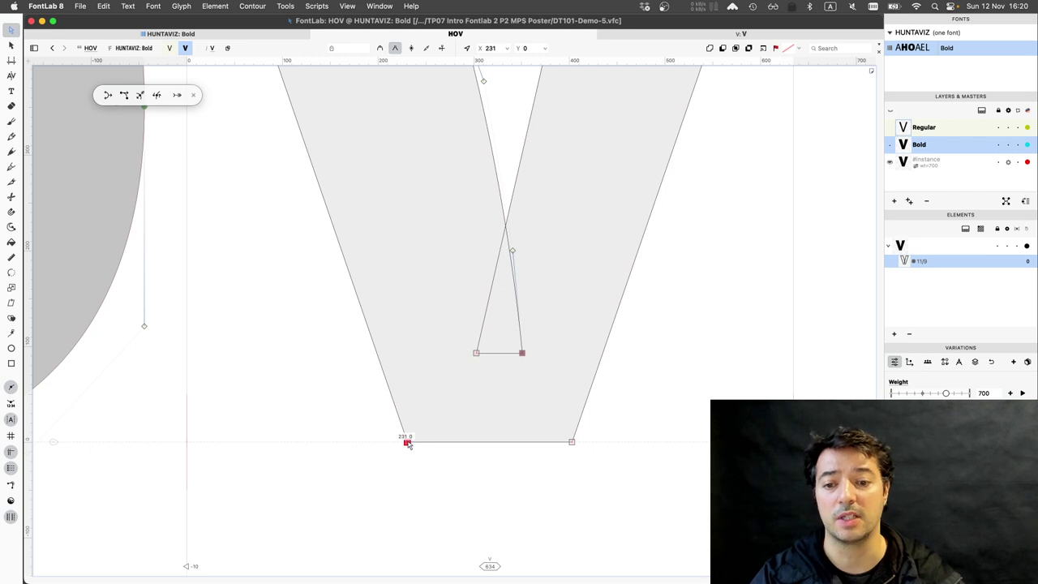
pyautogui.rightClick(408, 443)
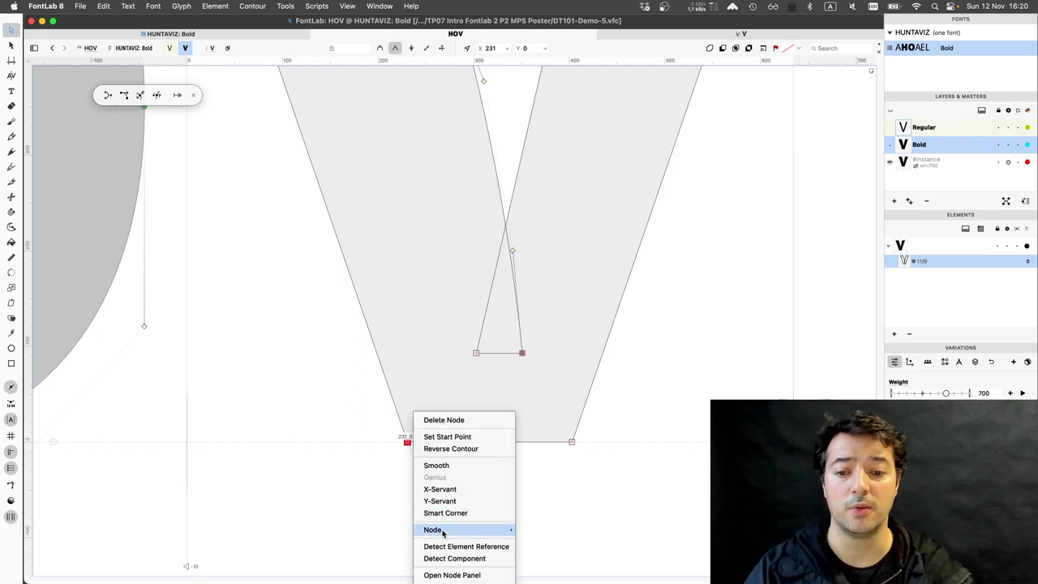
pyautogui.moveTo(445, 532)
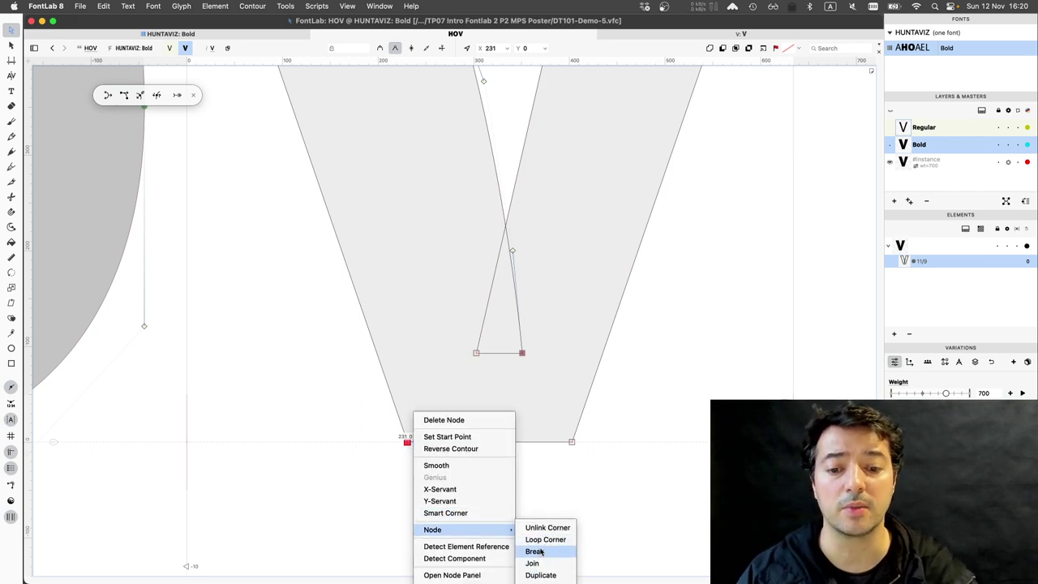
pyautogui.click(577, 404)
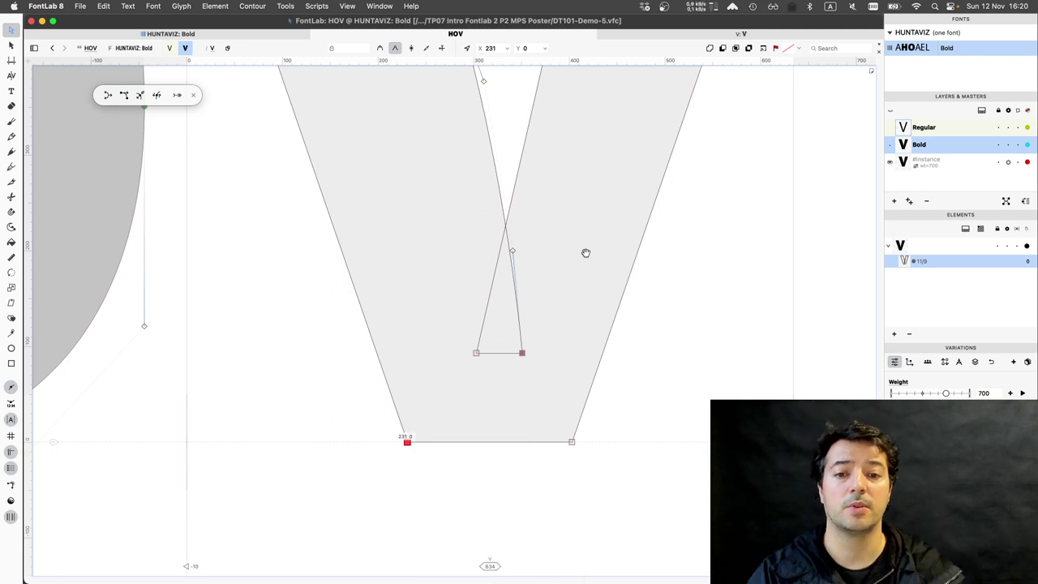
# Apply a Smart Corner to the V's outer bottom-left node at X 231, Y 0 and round it inward by about 25 units.
pyautogui.press('space')
pyautogui.moveTo(588, 246); pyautogui.dragTo(607, 205)
pyautogui.scroll(-1, 608, 204)
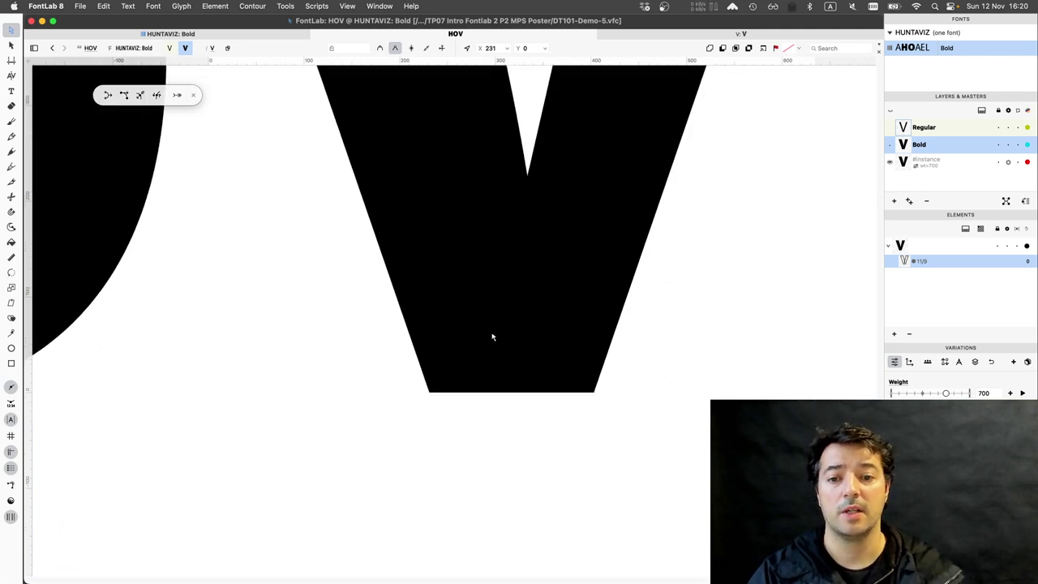
pyautogui.rightClick(429, 393)
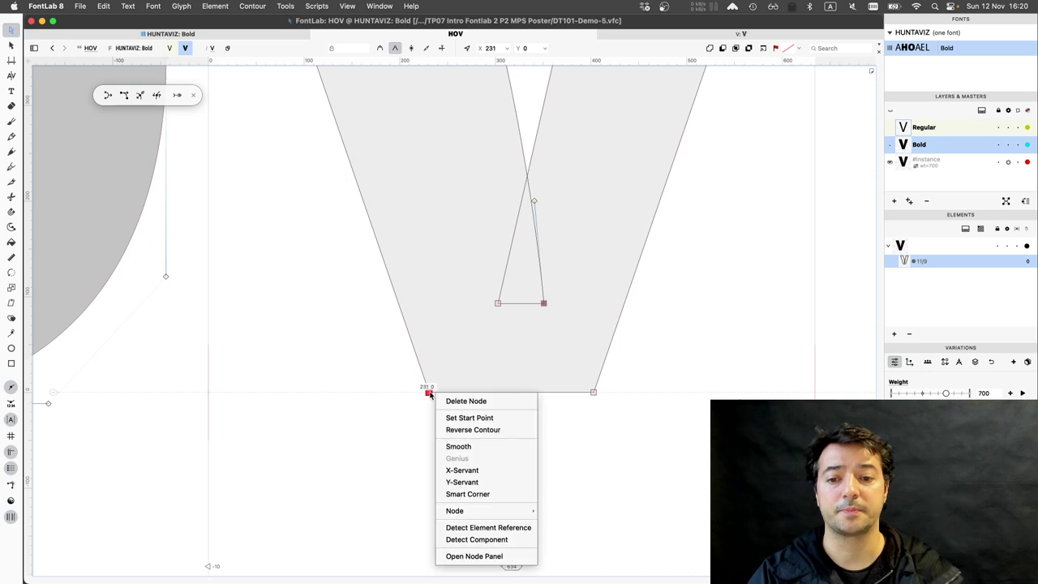
pyautogui.moveTo(461, 511)
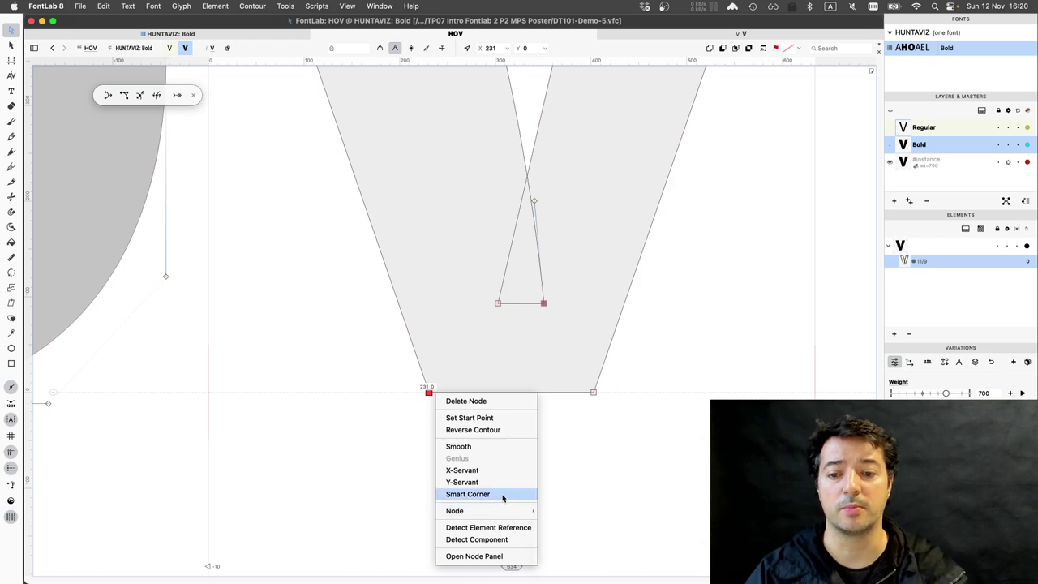
pyautogui.click(468, 494)
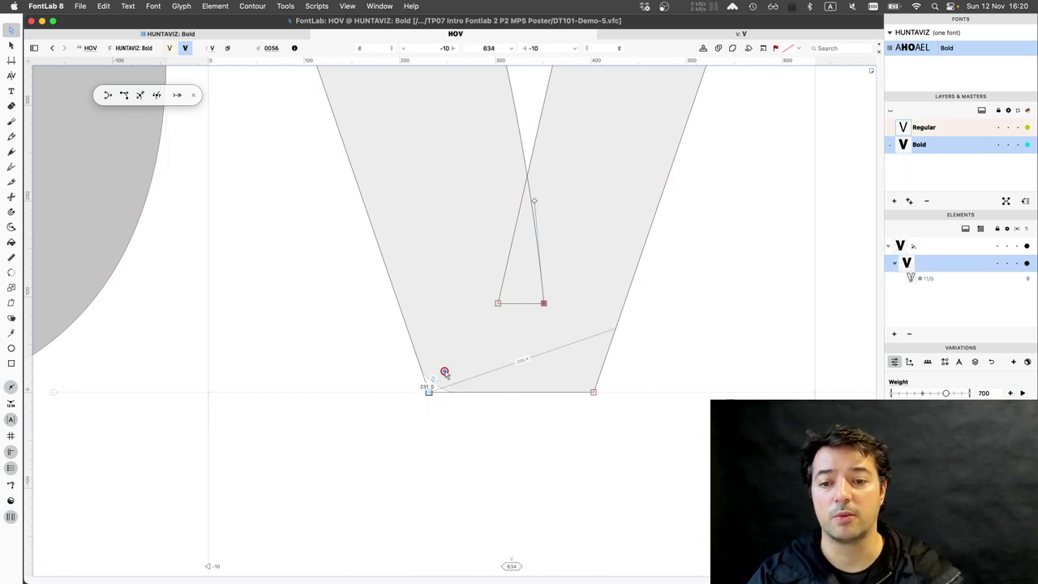
pyautogui.click(428, 392)
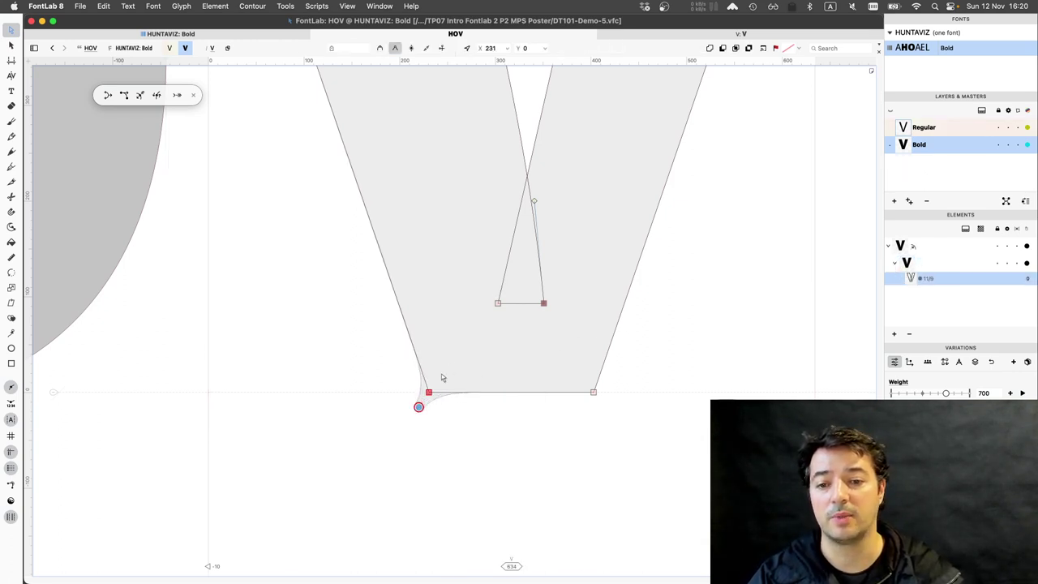
pyautogui.moveTo(441, 377); pyautogui.dragTo(444, 374)
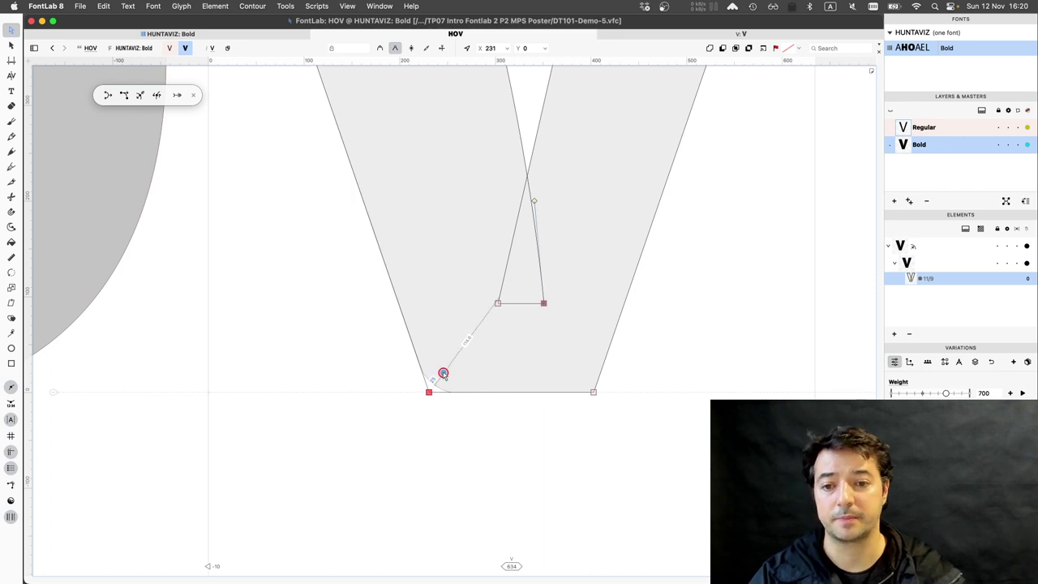
# Undo the Smart Corner on the V's outer bottom-left node and apply one where the inner edges of the diagonals cross, slightly below the intersection.
pyautogui.click(443, 373)
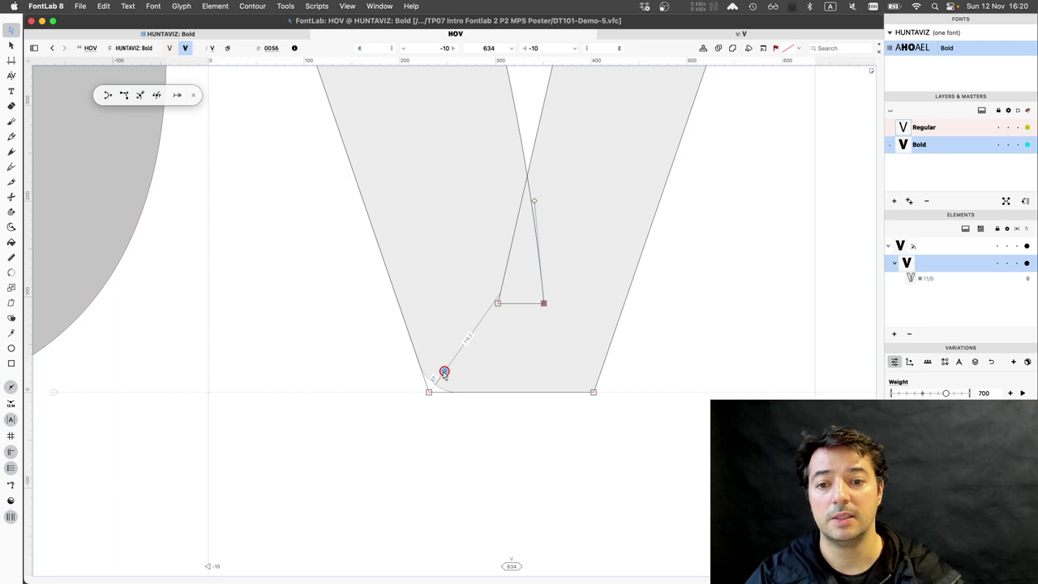
pyautogui.press('super+z')
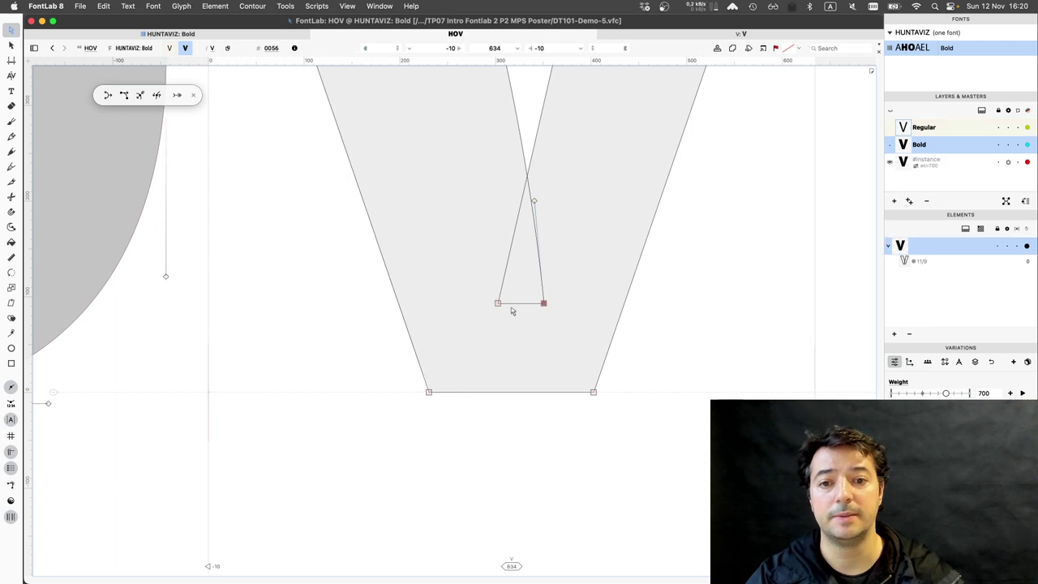
pyautogui.click(527, 176)
pyautogui.click(555, 185)
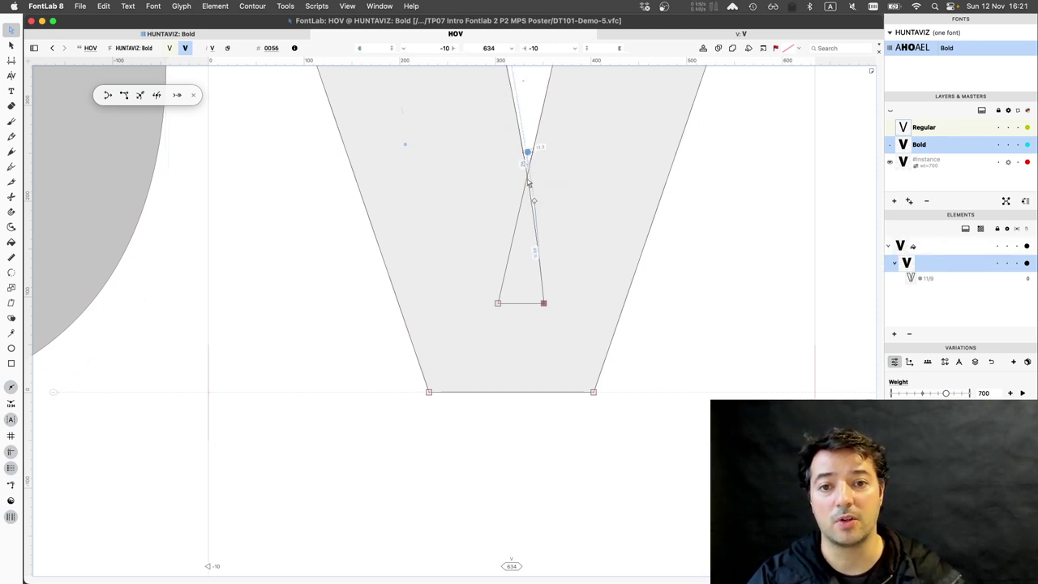
pyautogui.click(526, 196)
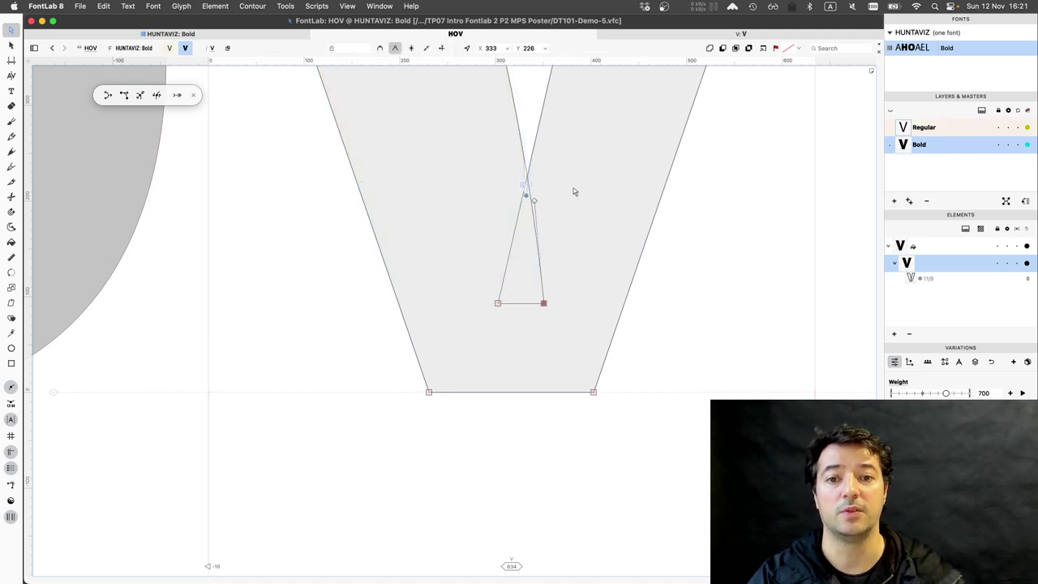
pyautogui.press('space')
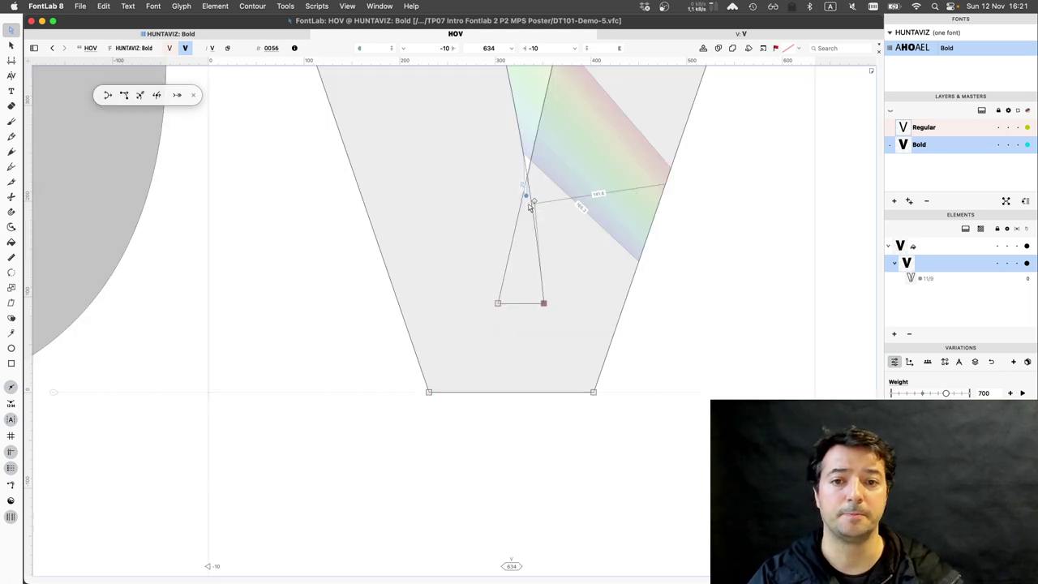
# Compare the V in both masters, and in the Regular master convert the left diagonal's inner node at X 256, Y 294 to smooth.
pyautogui.scroll(-5, 529, 208)
pyautogui.scroll(-1, 558, 211)
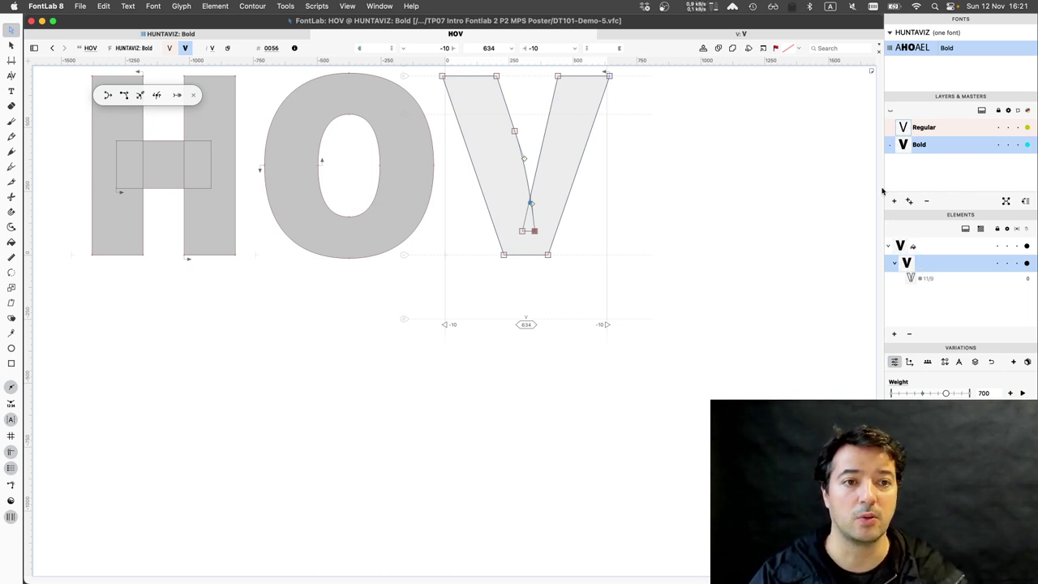
pyautogui.click(942, 135)
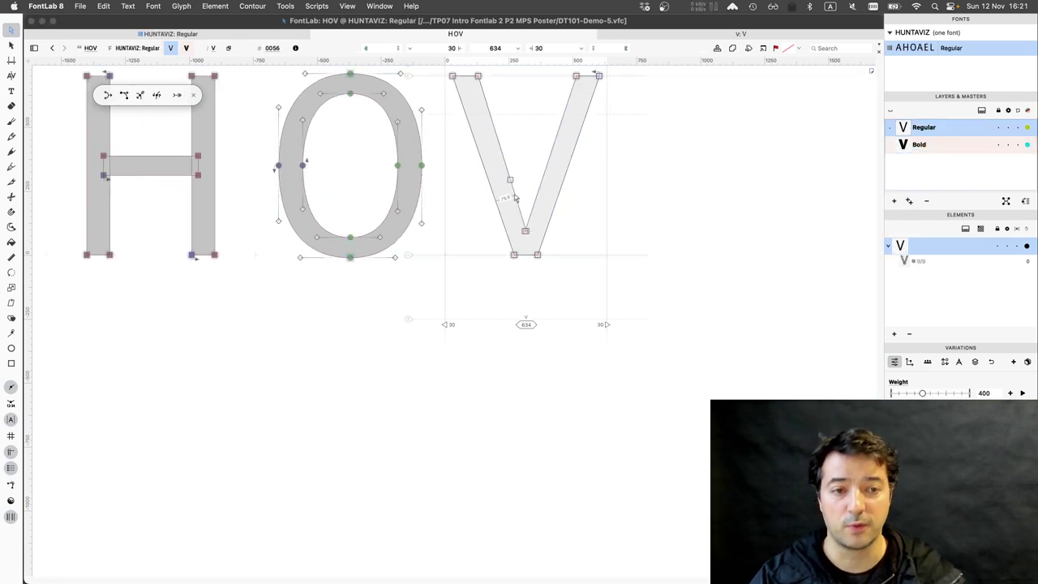
pyautogui.scroll(5, 515, 198)
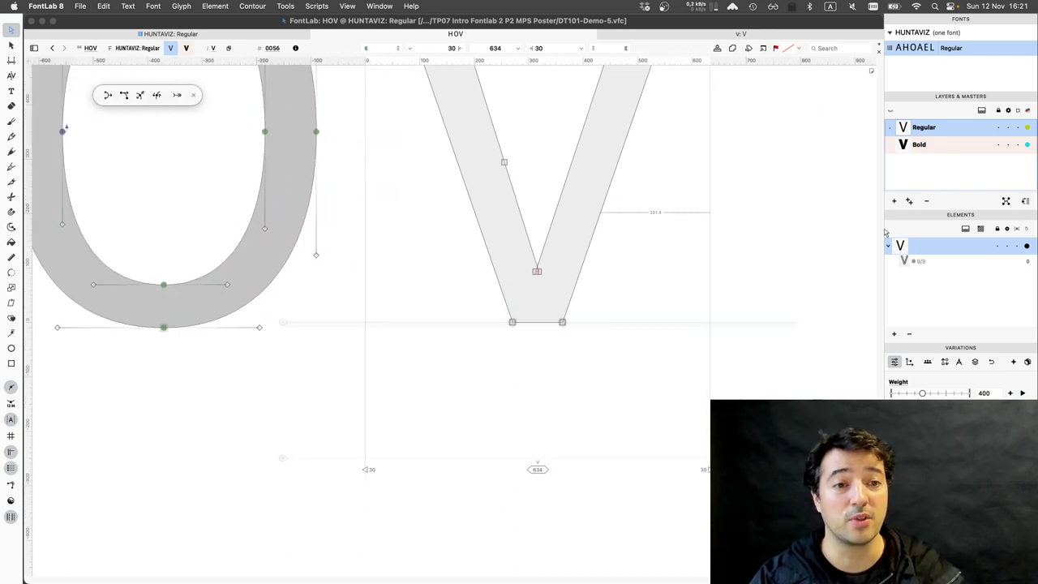
pyautogui.click(948, 152)
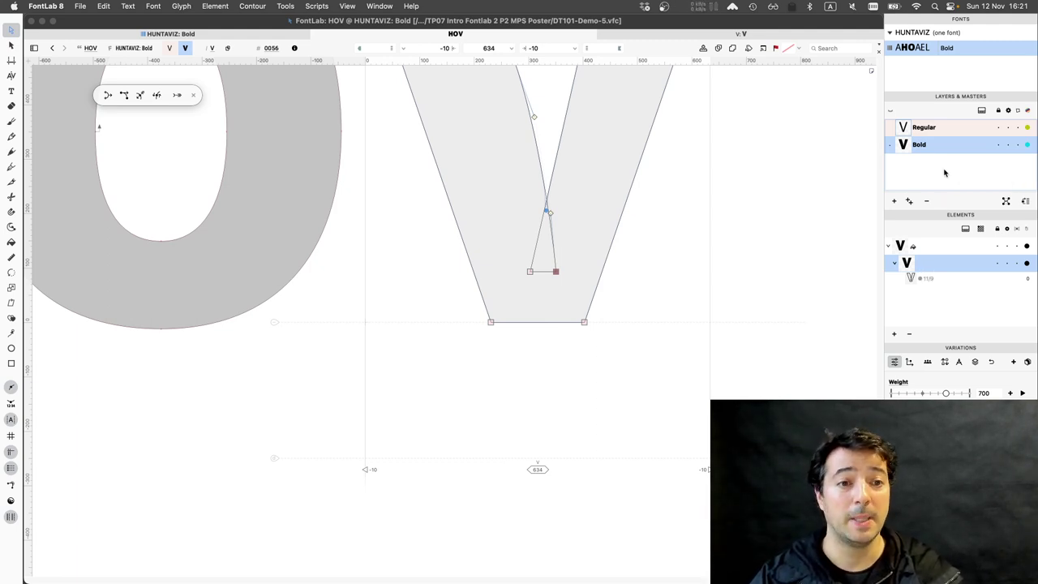
pyautogui.click(953, 129)
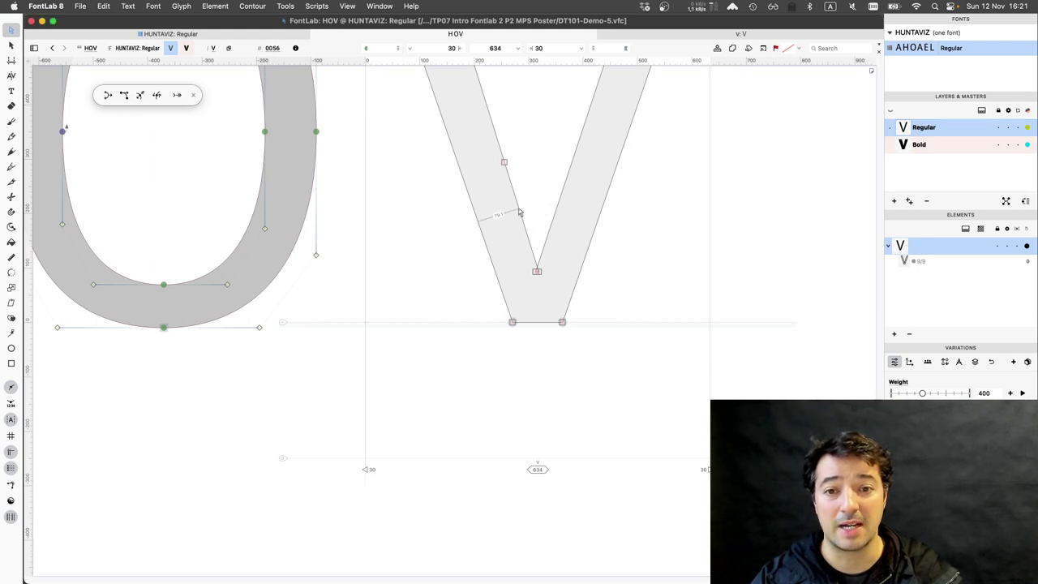
pyautogui.click(504, 162)
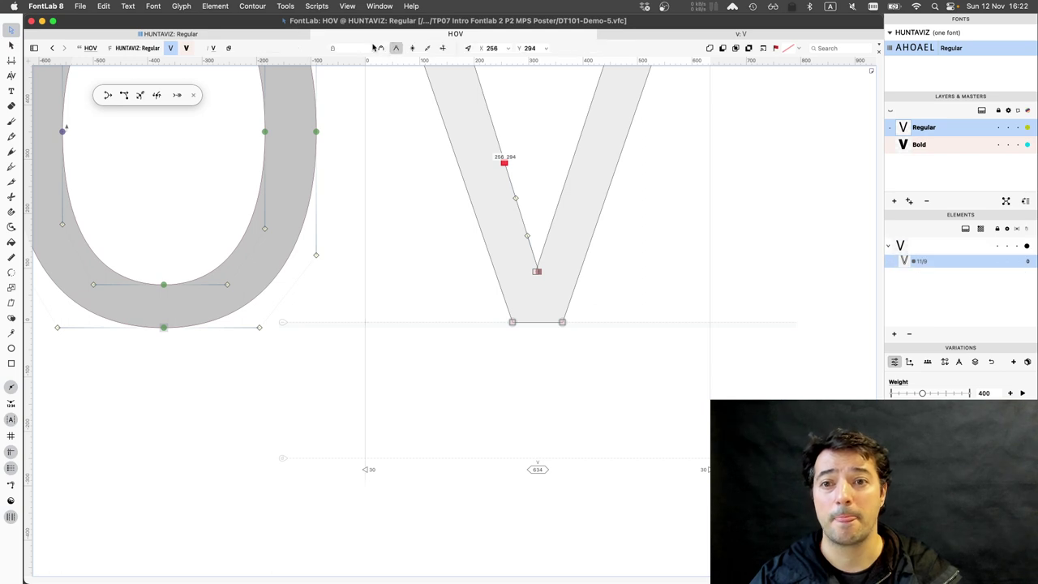
pyautogui.click(379, 48)
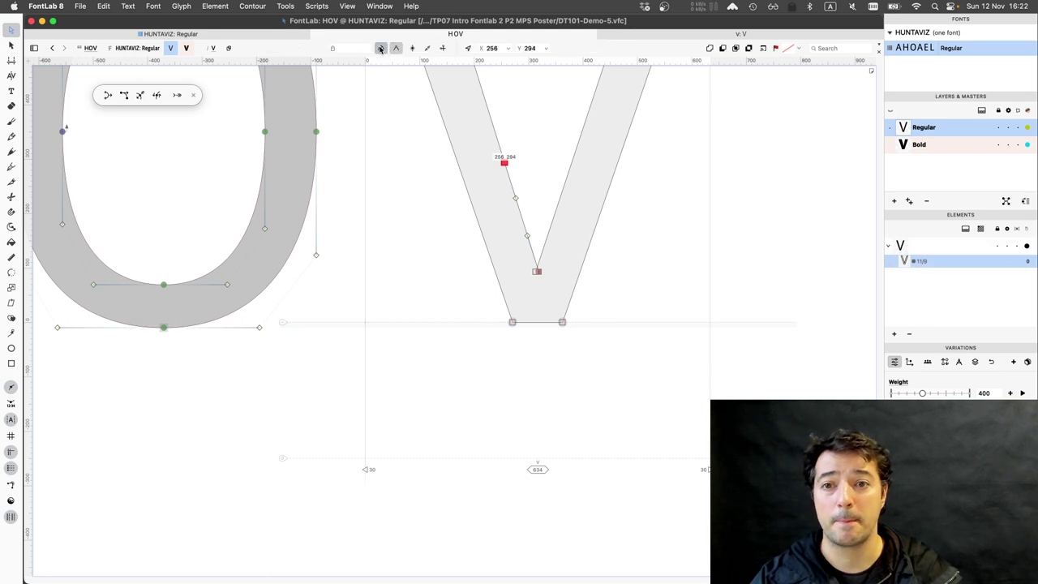
# In the Bold master, convert the matching inner node on the V's left diagonal at X 273, Y 484 to smooth.
pyautogui.click(935, 147)
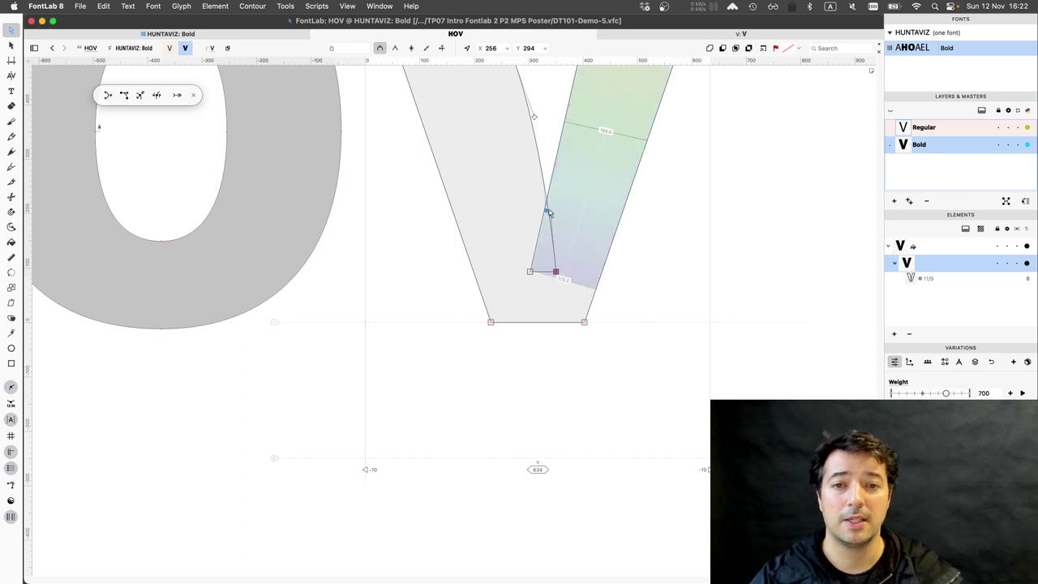
pyautogui.press('`')
pyautogui.moveTo(548, 211); pyautogui.dragTo(513, 292)
pyautogui.press('`')
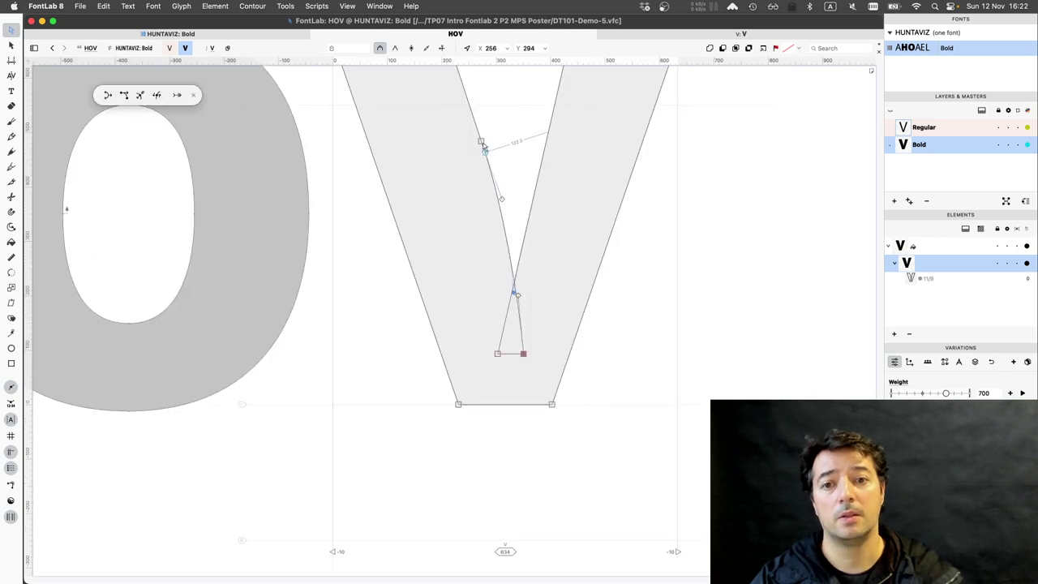
pyautogui.click(481, 139)
pyautogui.click(395, 49)
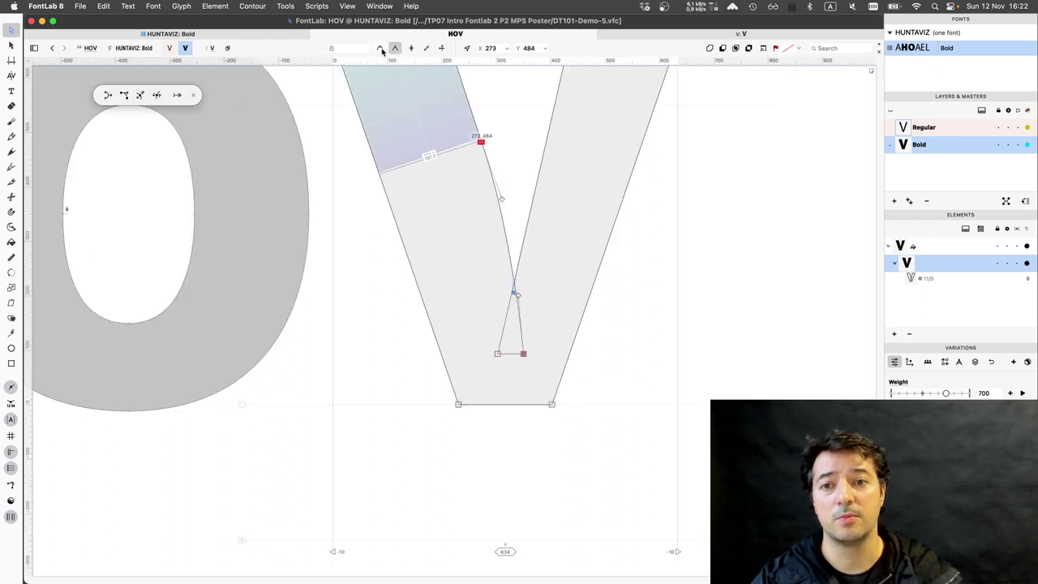
pyautogui.click(382, 50)
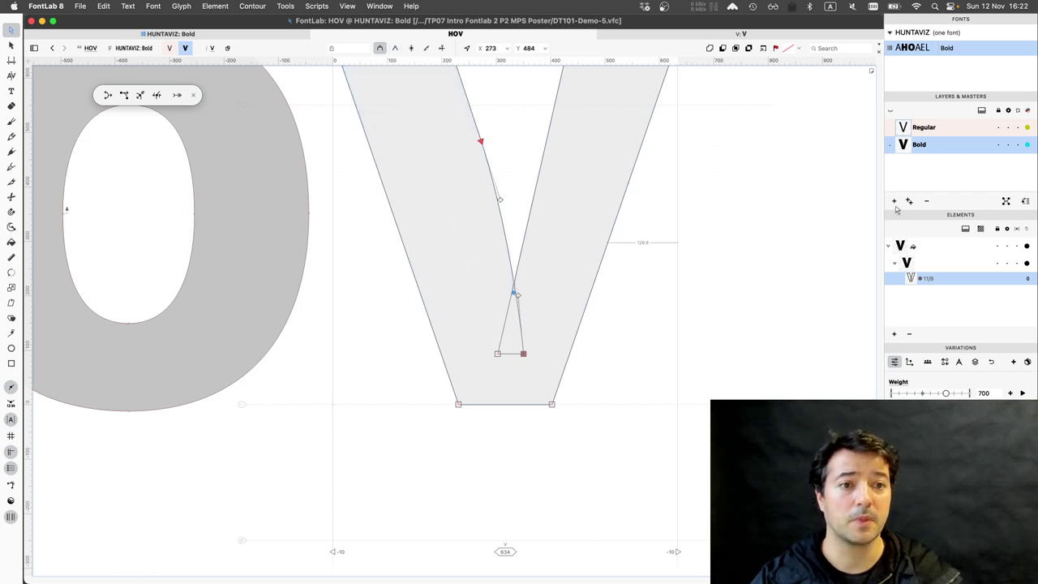
# In the Regular master's V, move the two inner crotch nodes down and apart, aligned at Y 67, so the strokes overlap.
pyautogui.click(939, 134)
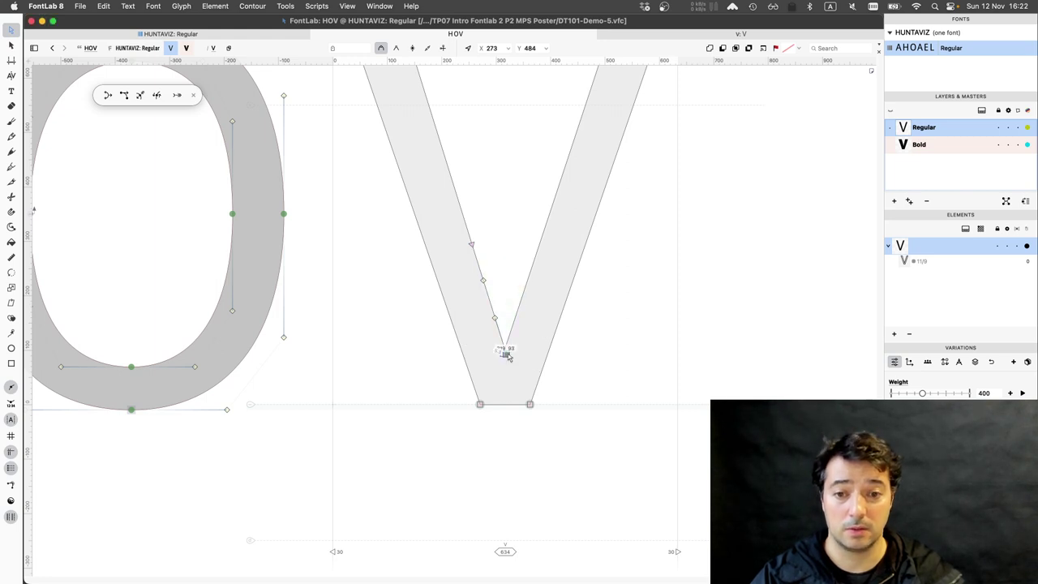
pyautogui.click(505, 355)
pyautogui.scroll(5, 507, 356)
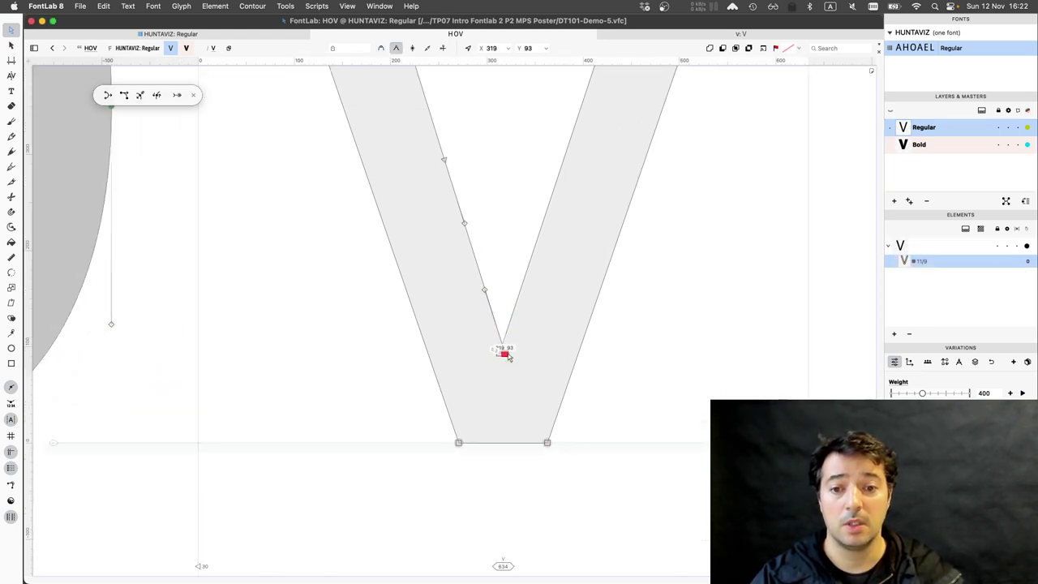
pyautogui.scroll(4, 505, 354)
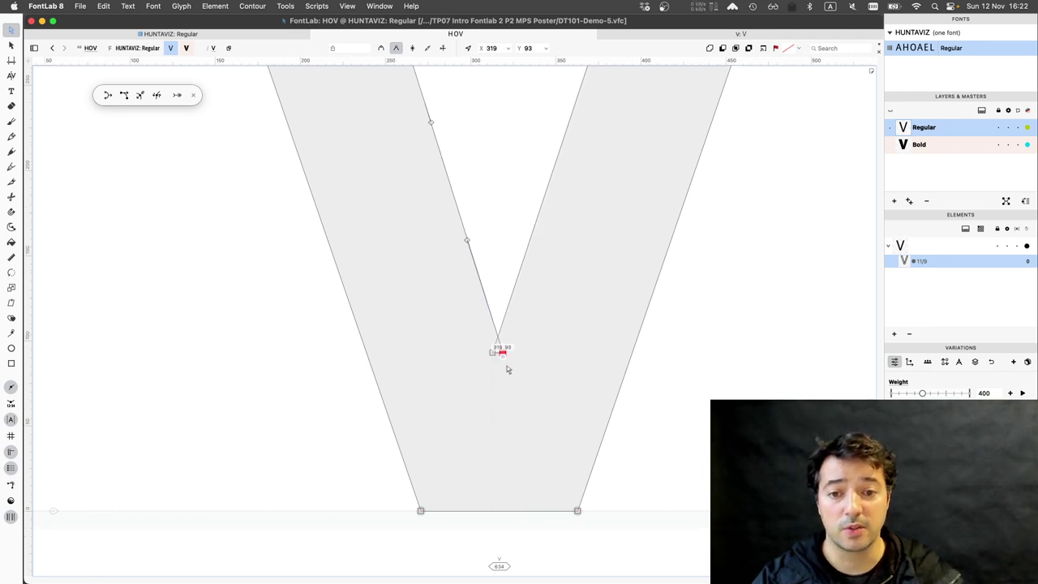
pyautogui.moveTo(503, 354); pyautogui.dragTo(516, 396)
pyautogui.click(492, 355)
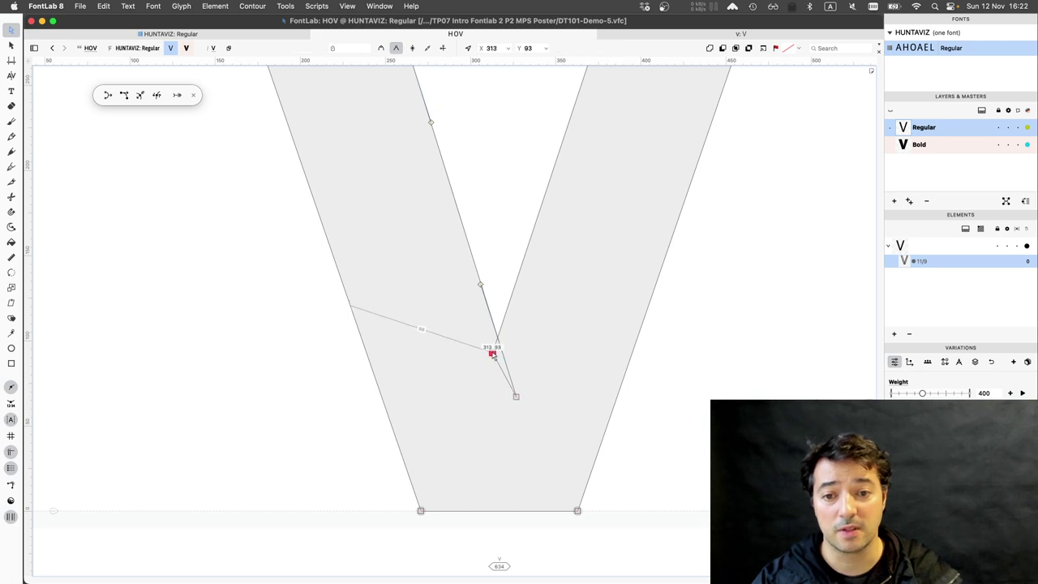
pyautogui.moveTo(492, 353); pyautogui.dragTo(479, 400)
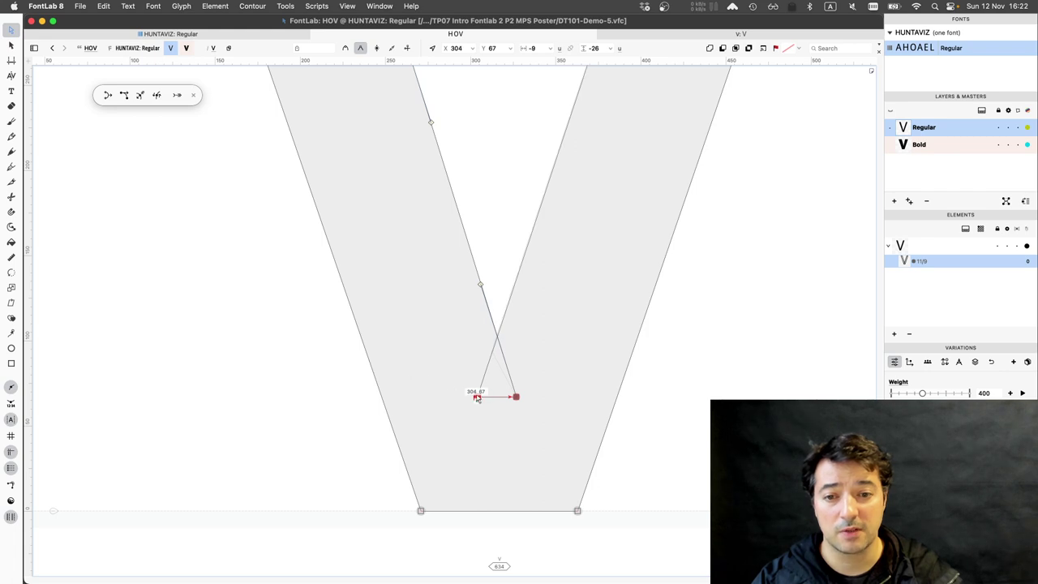
pyautogui.moveTo(480, 398); pyautogui.dragTo(477, 398)
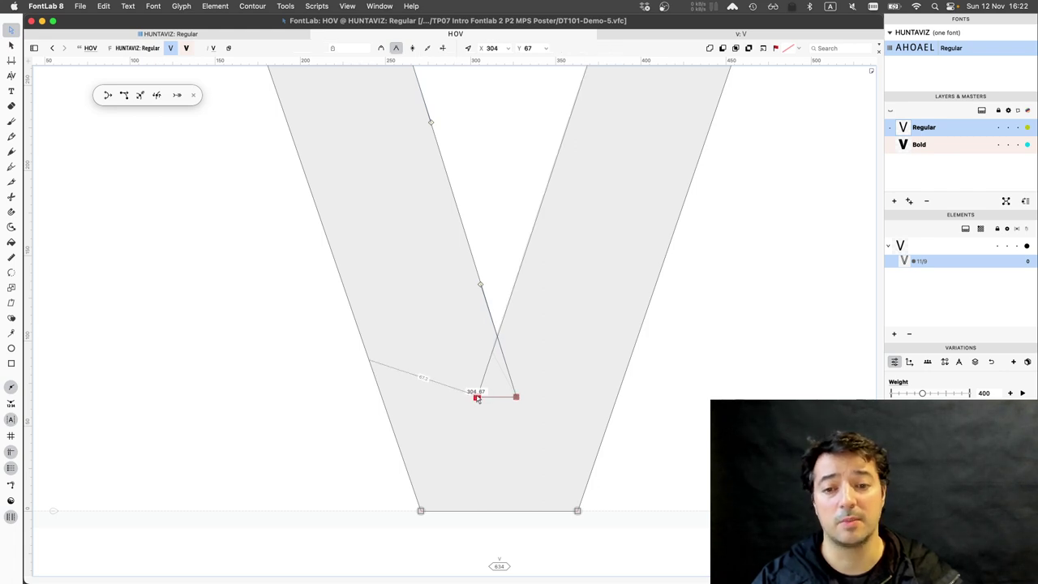
# Apply a Smart Corner where the V's inner strokes cross and adjust its depth to a shallow, tapered notch.
pyautogui.rightClick(497, 338)
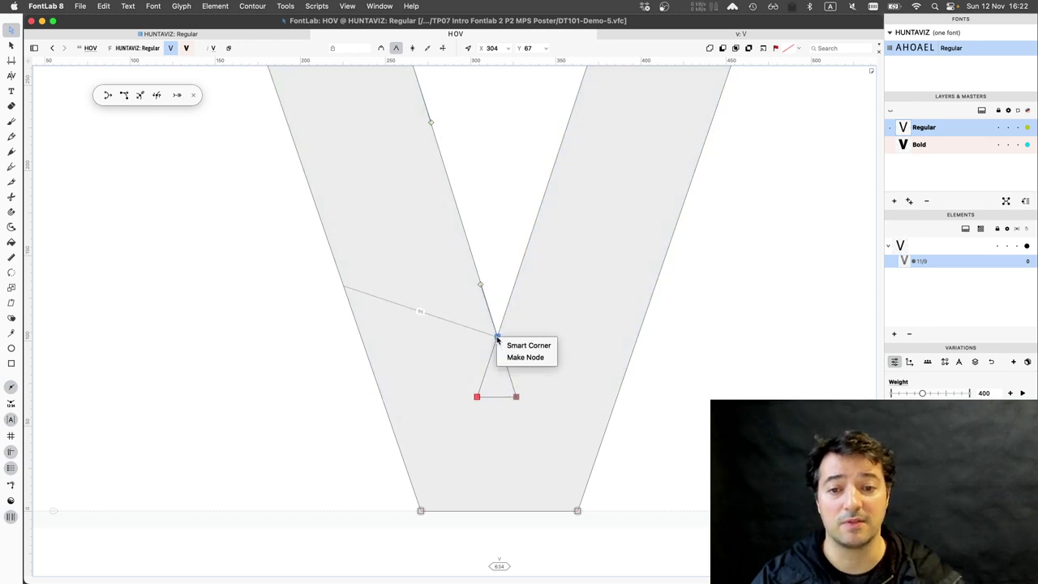
pyautogui.click(507, 345)
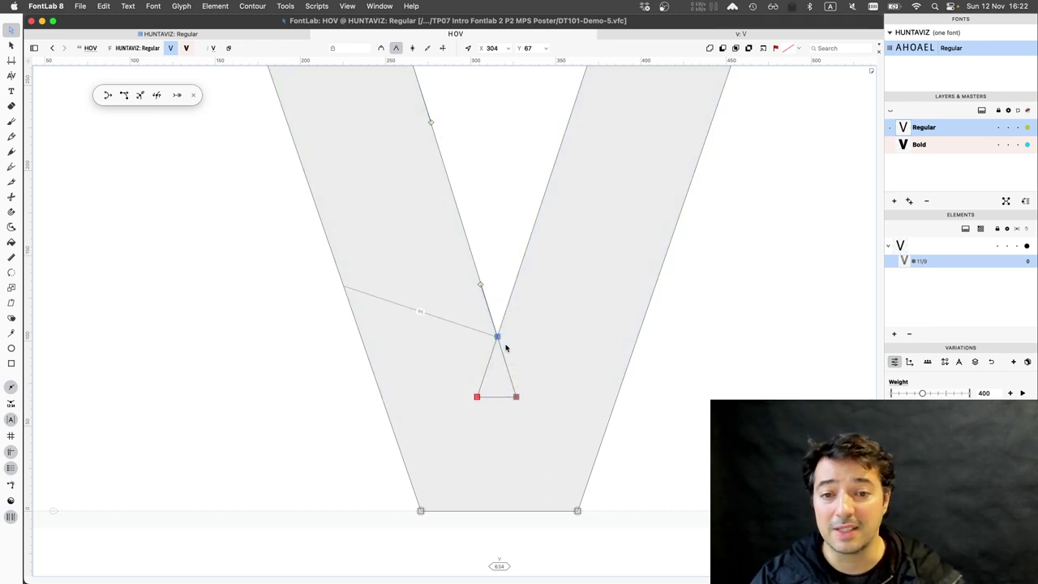
pyautogui.click(498, 370)
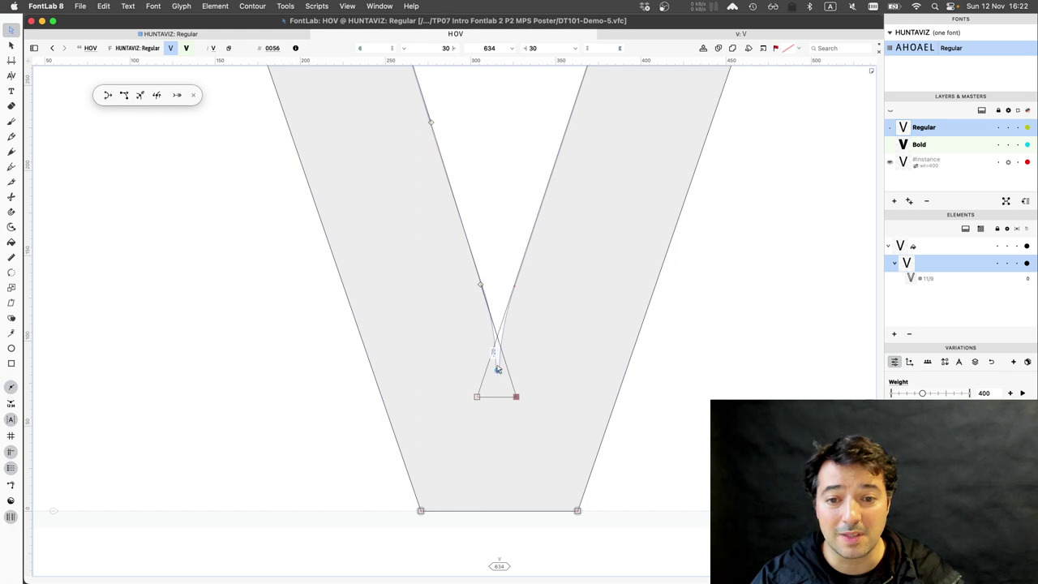
pyautogui.moveTo(498, 369); pyautogui.dragTo(498, 352)
pyautogui.click(497, 359)
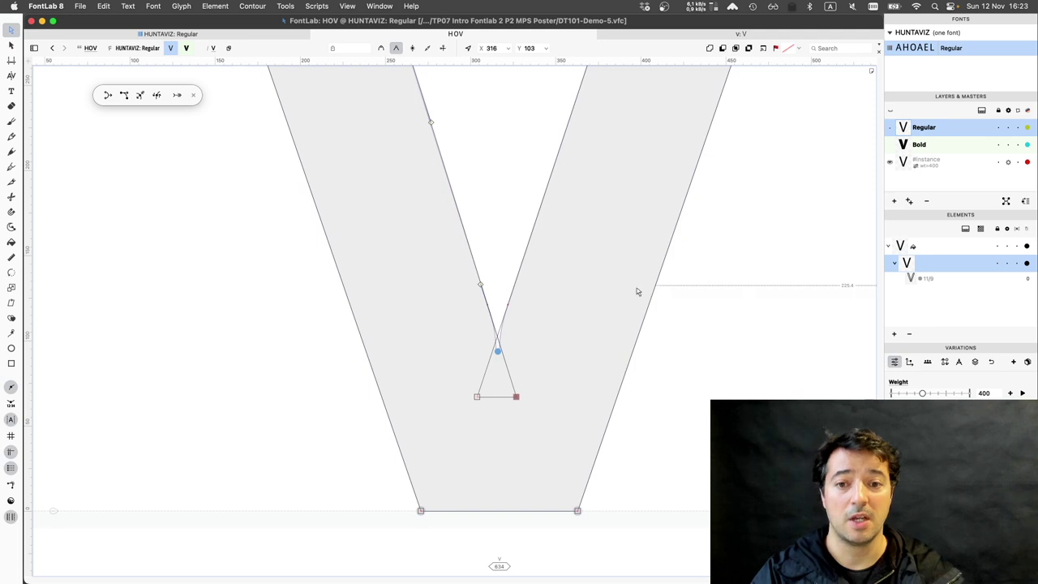
# Save the font and export it in the Variable TT format to the Desktop folder.
pyautogui.press('super+s')
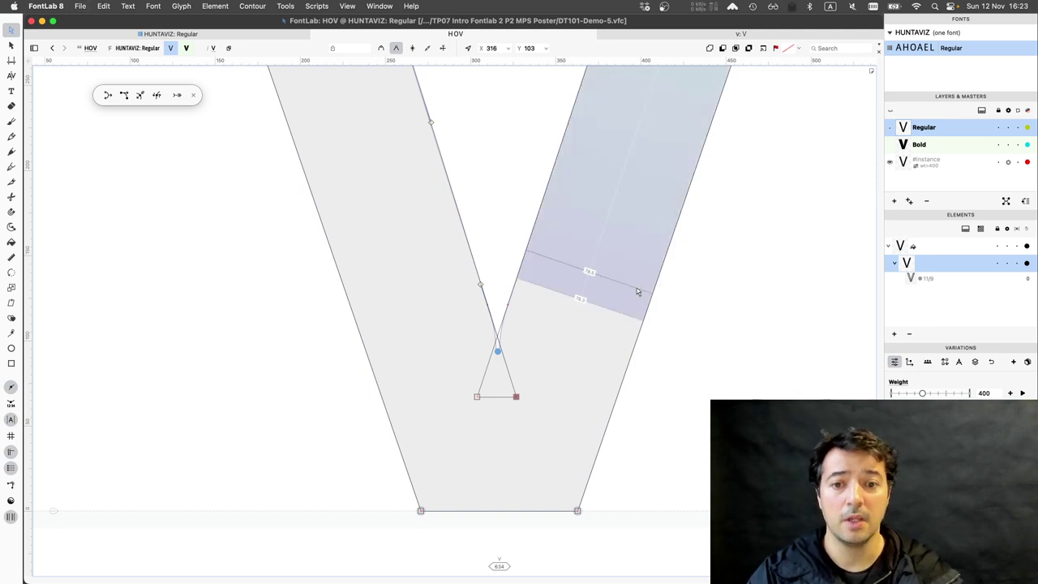
pyautogui.press('super+0')
pyautogui.press('super+0')
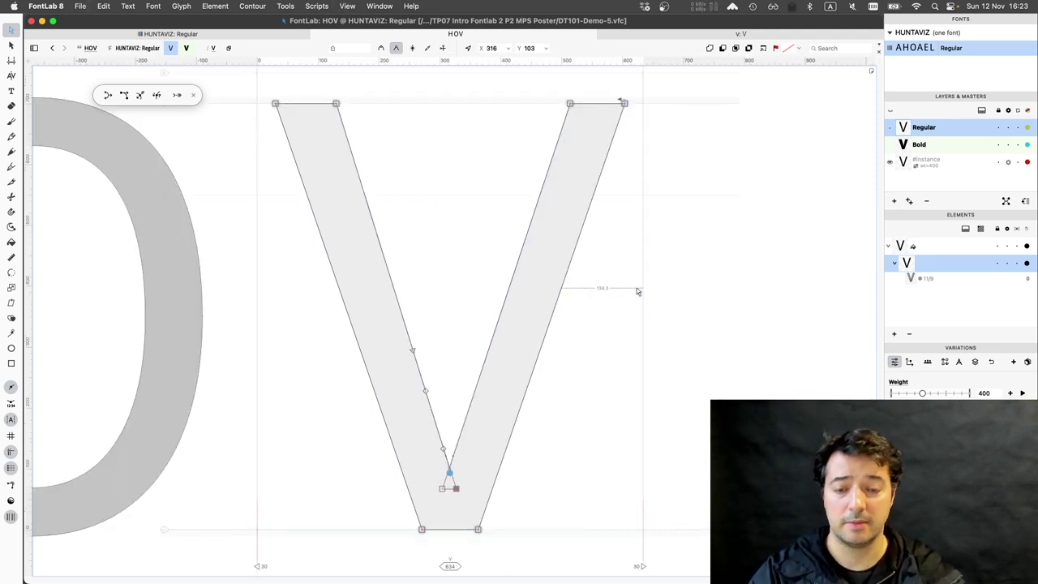
pyautogui.press('super+e')
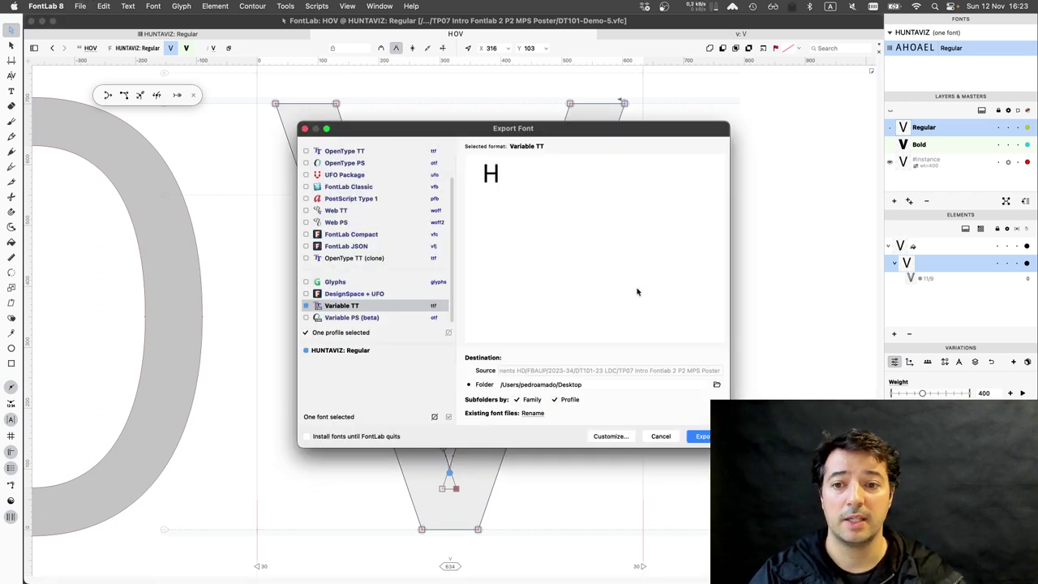
pyautogui.press('Return')
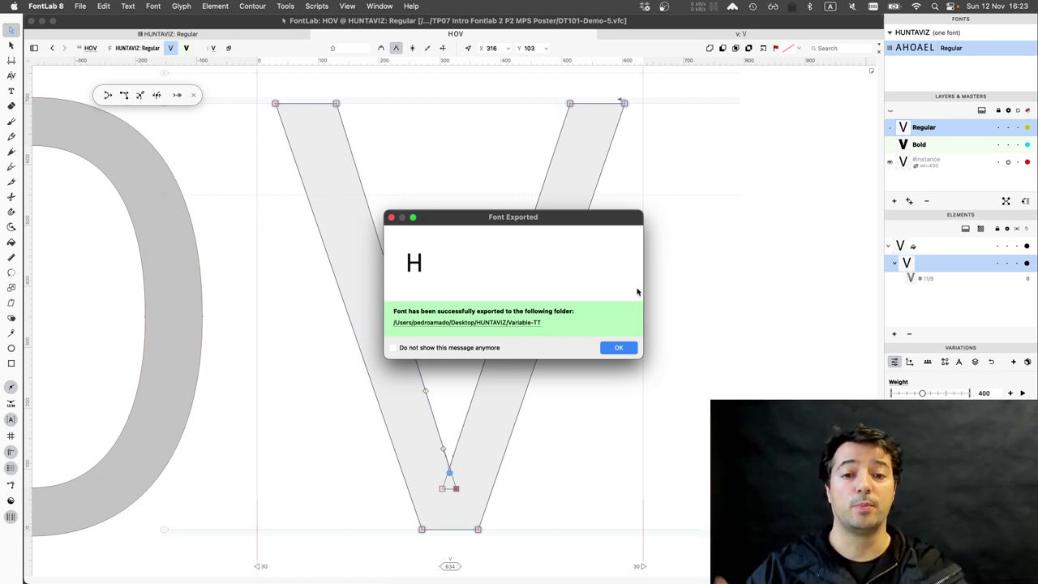
pyautogui.click(616, 348)
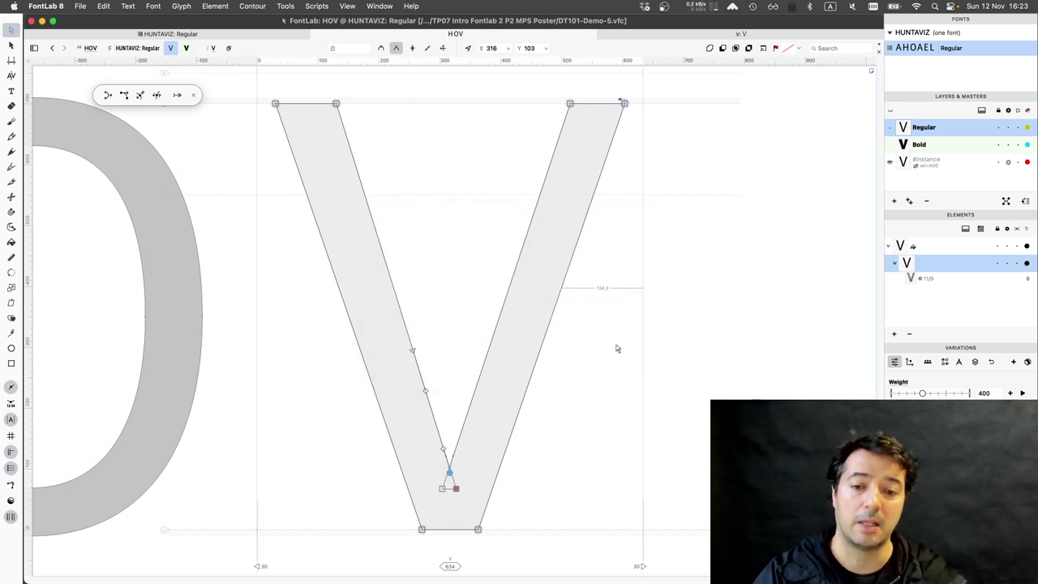
# Load DT101-Demo-5-VF.ttf from Finder into Font Gauntlet in Chrome and preview its Weight axis at 700 and back at 400.
pyautogui.press('super+Tab')
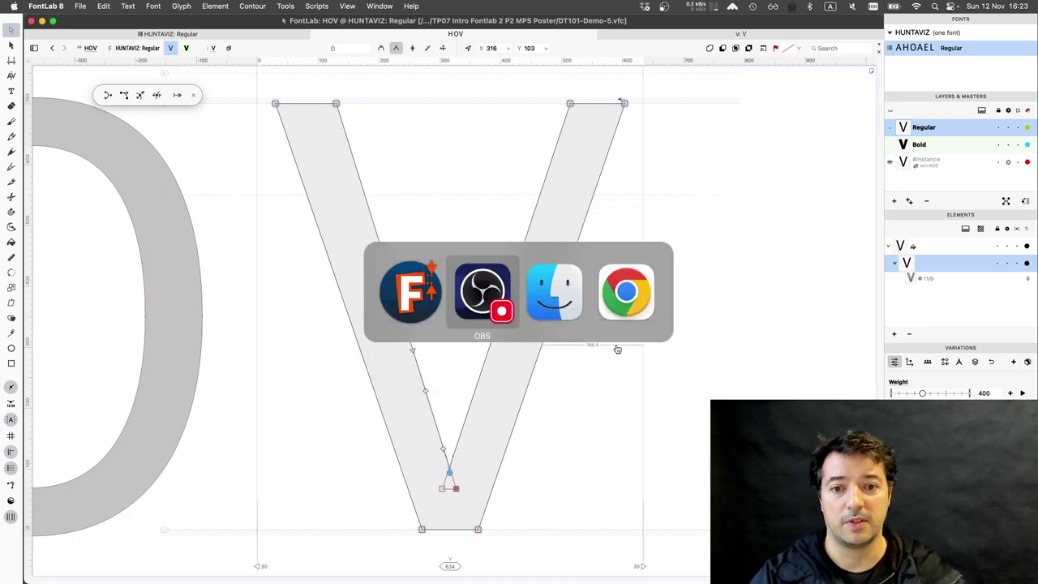
pyautogui.press('super+Tab')
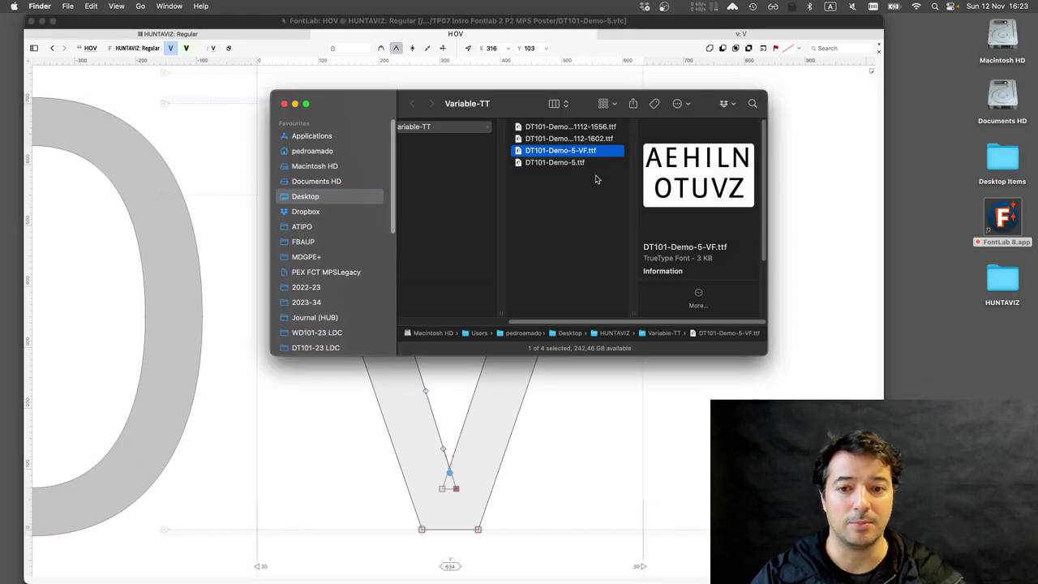
pyautogui.moveTo(530, 152)
pyautogui.mouseDown()
pyautogui.moveTo(568, 163)
pyautogui.moveTo(514, 153)
pyautogui.mouseUp()
pyautogui.press('super+Tab')
pyautogui.press('super+Tab')
pyautogui.press('super+Tab')
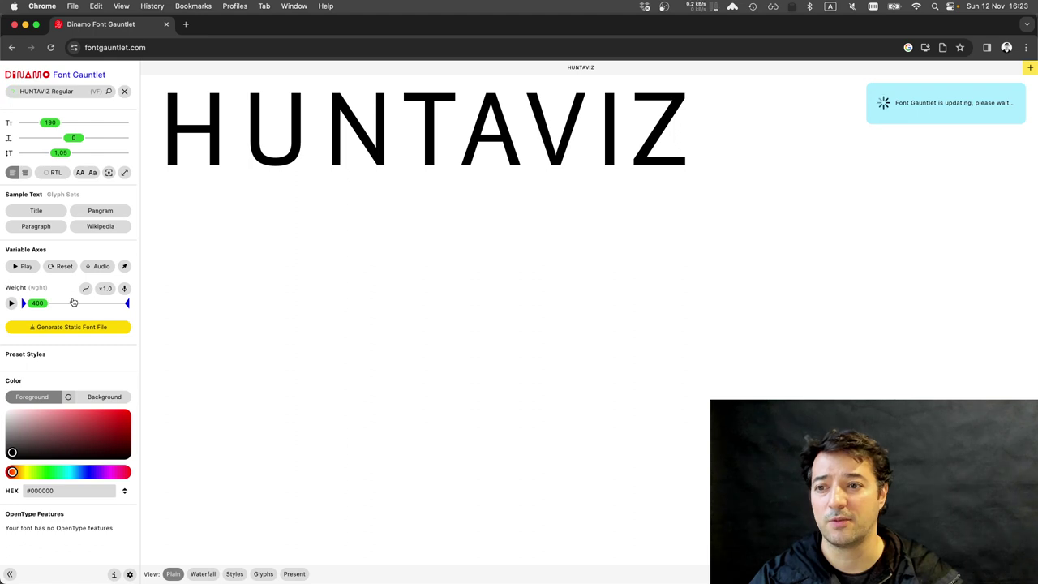
pyautogui.moveTo(40, 305); pyautogui.dragTo(121, 306)
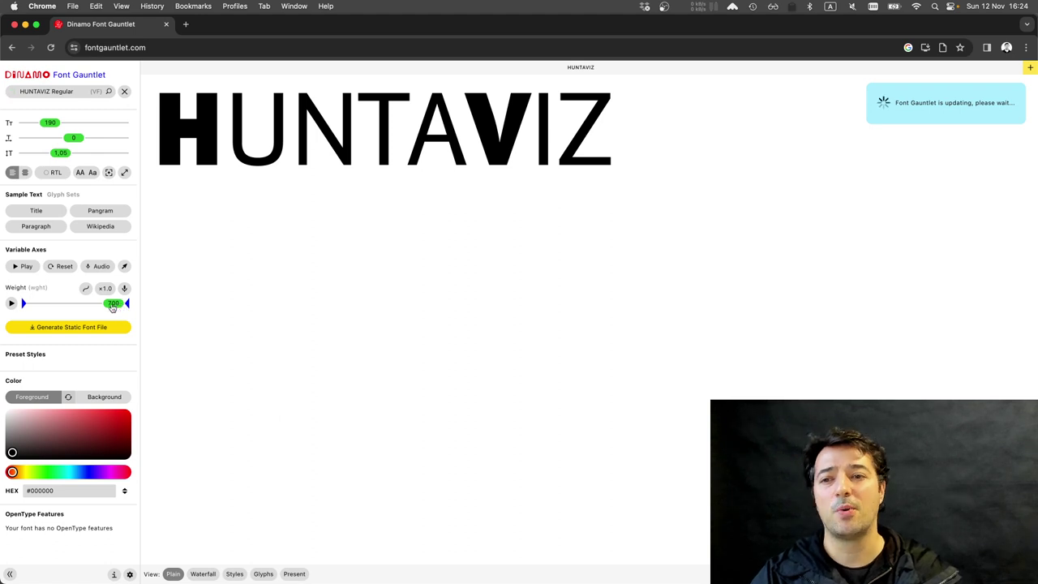
pyautogui.moveTo(113, 306); pyautogui.dragTo(27, 306)
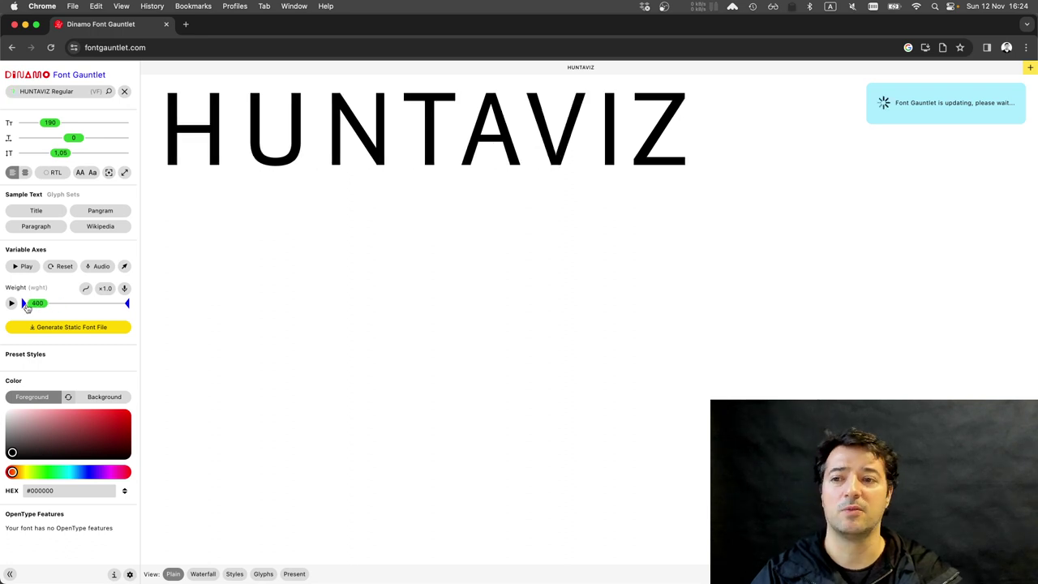
# Switch back to FontLab, select the Bold master and add a second V to the text so it reads HOVV.
pyautogui.press('super+Tab')
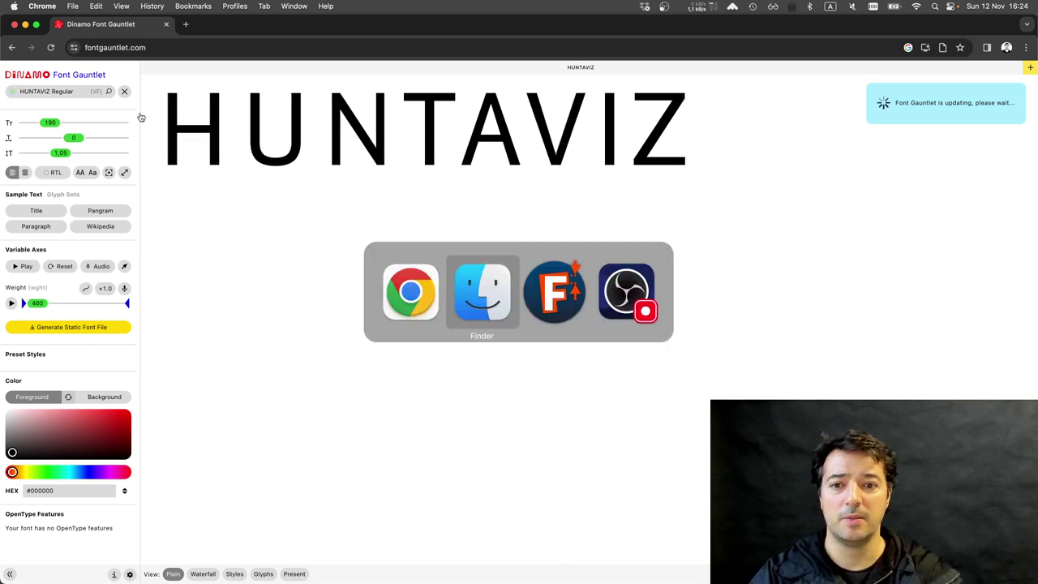
pyautogui.press('super+Tab')
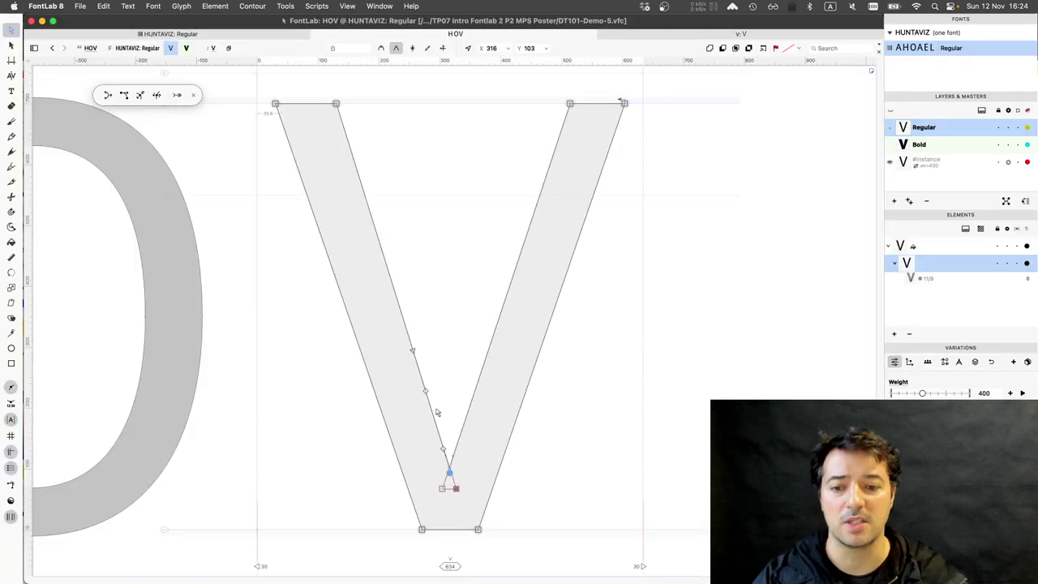
pyautogui.moveTo(447, 468)
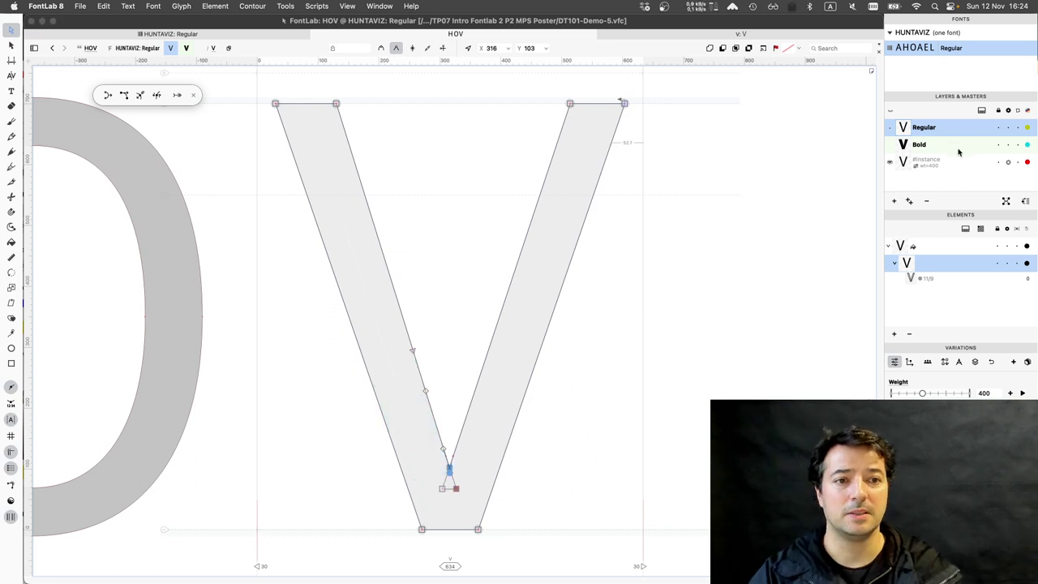
pyautogui.click(958, 152)
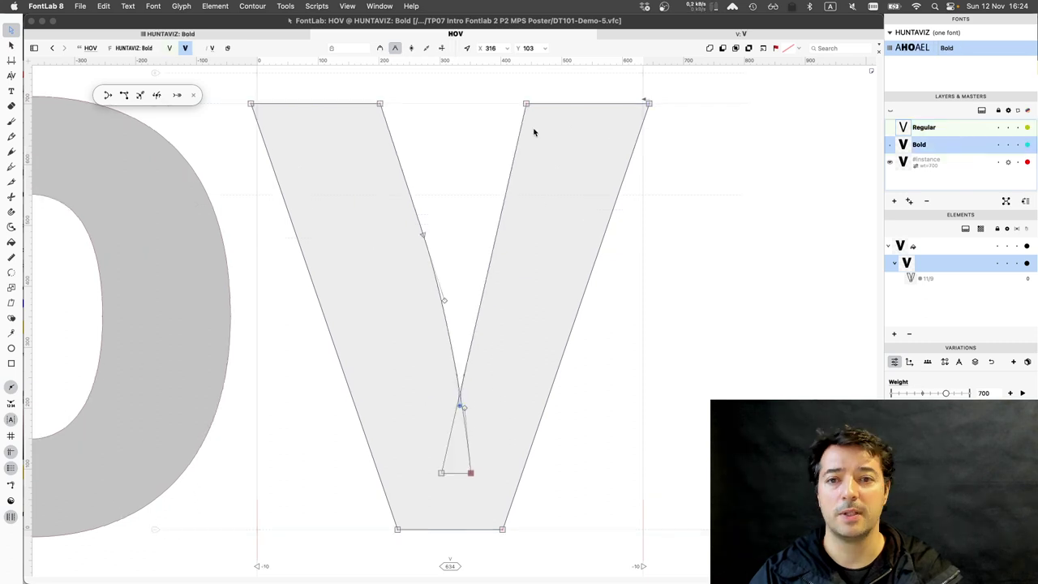
pyautogui.click(491, 124)
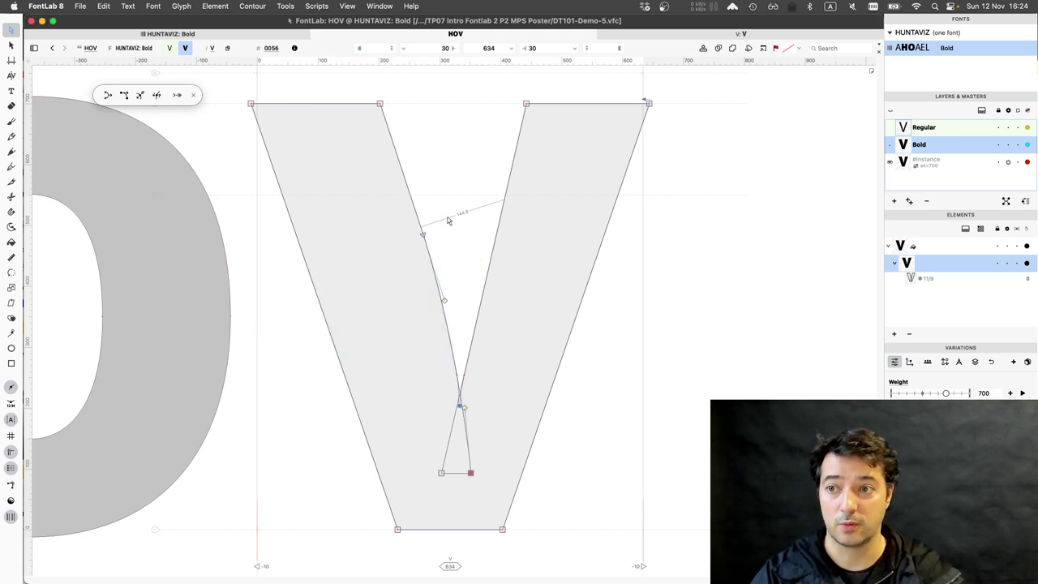
pyautogui.press('t')
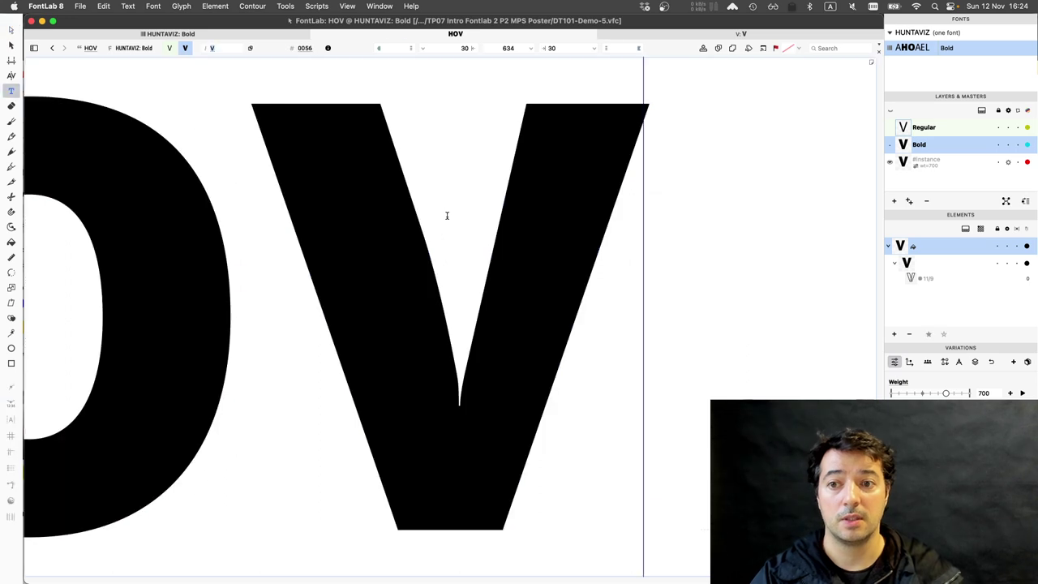
pyautogui.write('V')
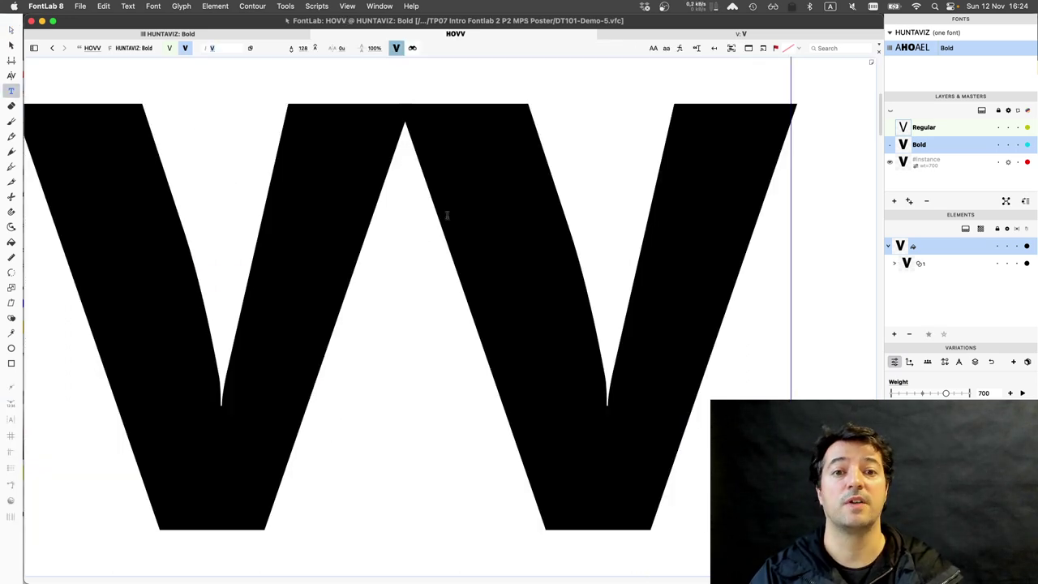
pyautogui.scroll(-3, 443, 217)
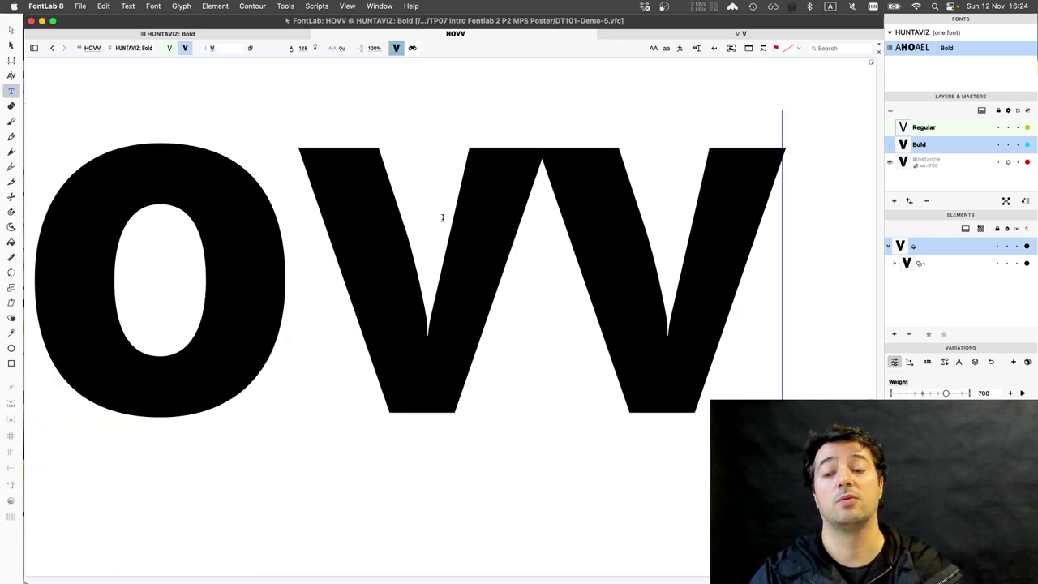
pyautogui.scroll(-4, 443, 217)
pyautogui.scroll(-1, 443, 217)
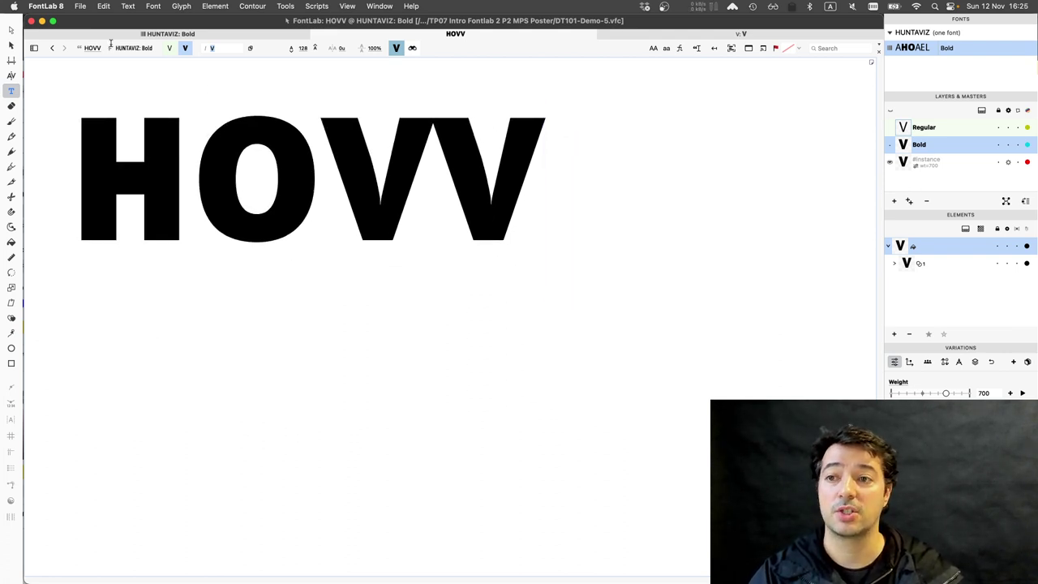
# Set the Bold H's left and right sidebearings to 100 each.
pyautogui.click(10, 30)
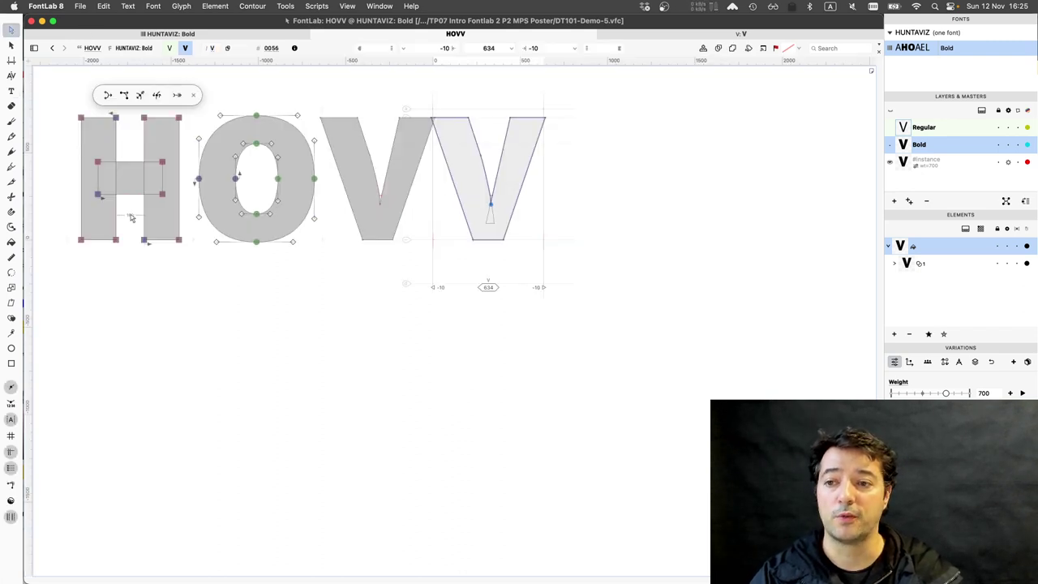
pyautogui.click(130, 217)
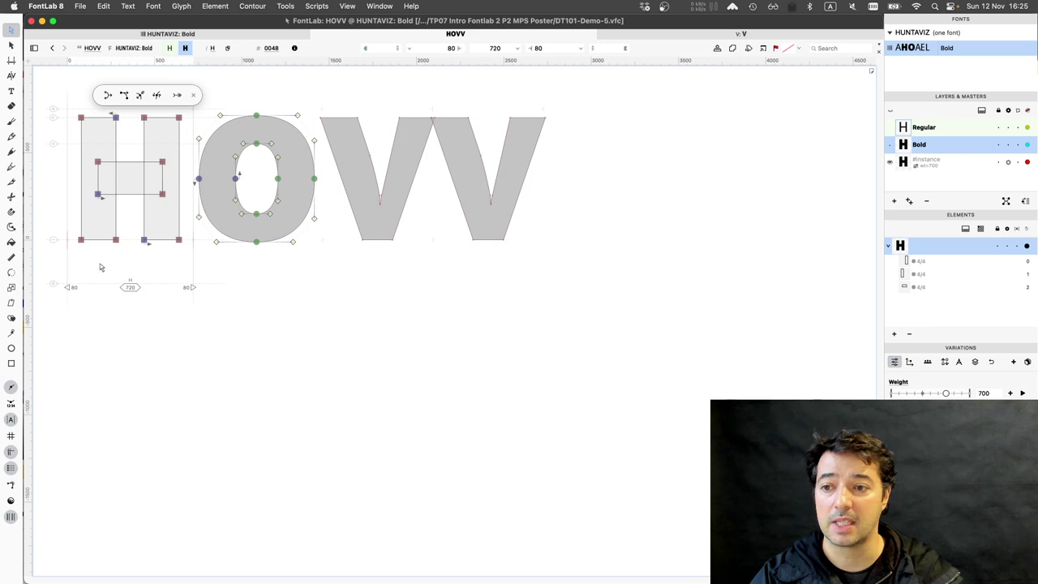
pyautogui.click(74, 288)
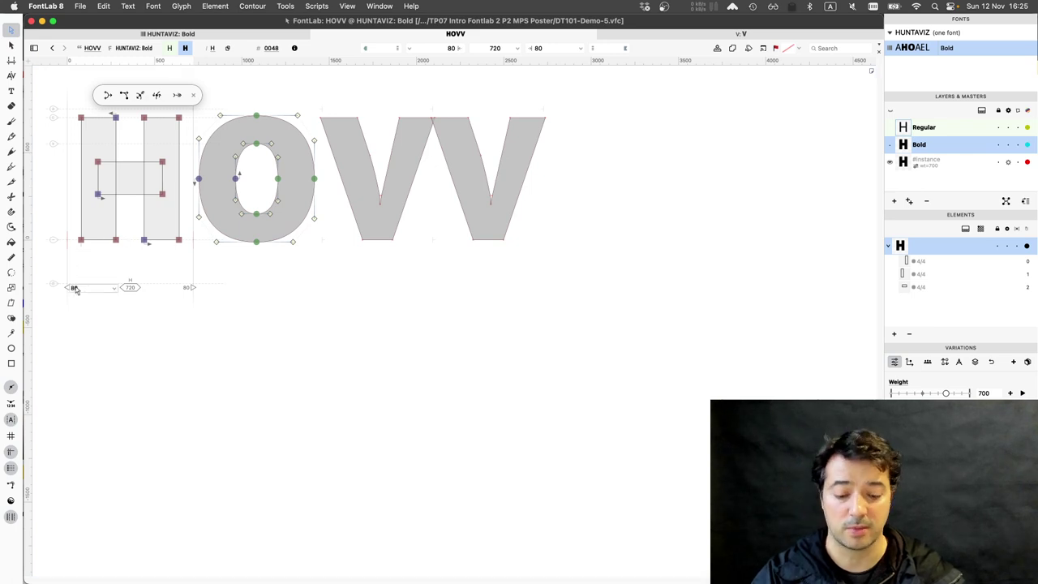
pyautogui.write('100')
pyautogui.press('Return')
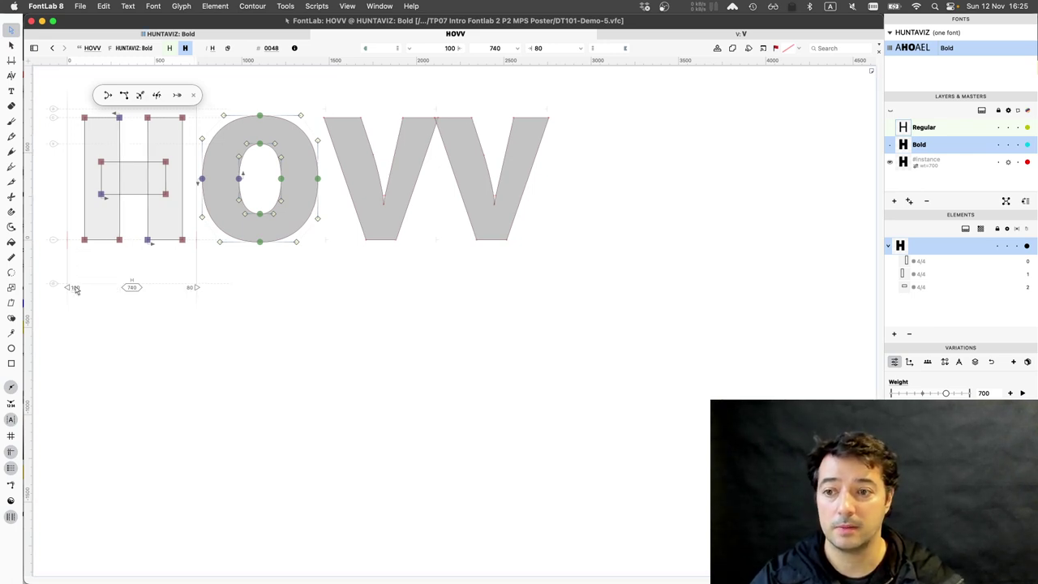
pyautogui.click(189, 287)
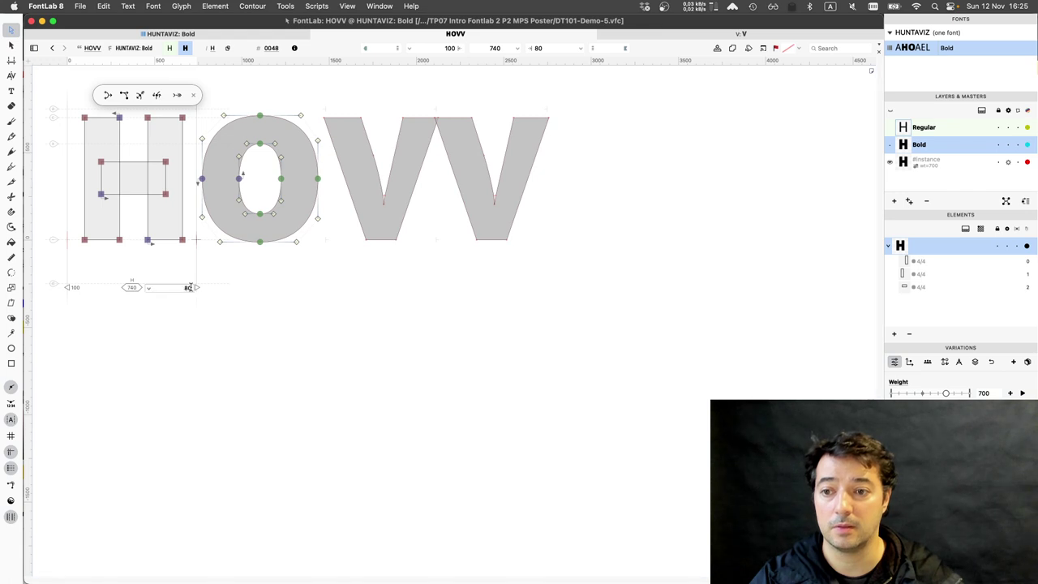
pyautogui.write('100')
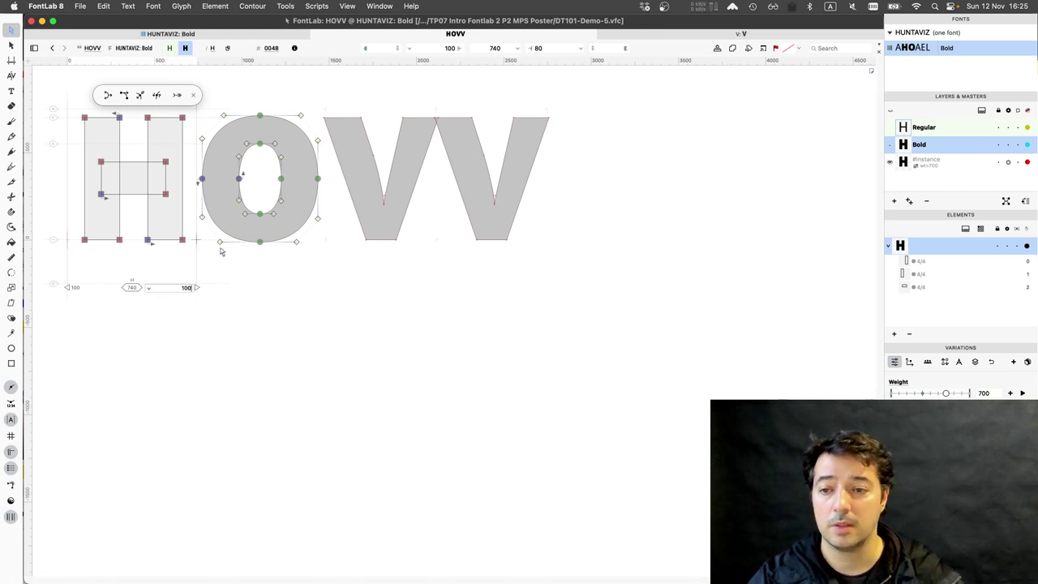
pyautogui.press('Return')
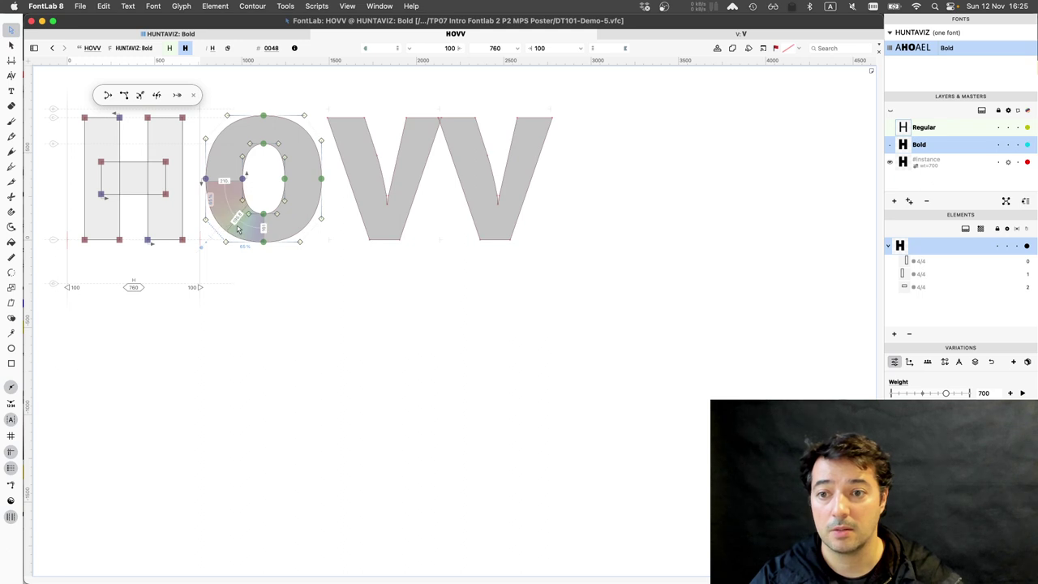
# Make the O active, show the Metrics Line and lower it across the O to a height of 109.
pyautogui.click(231, 286)
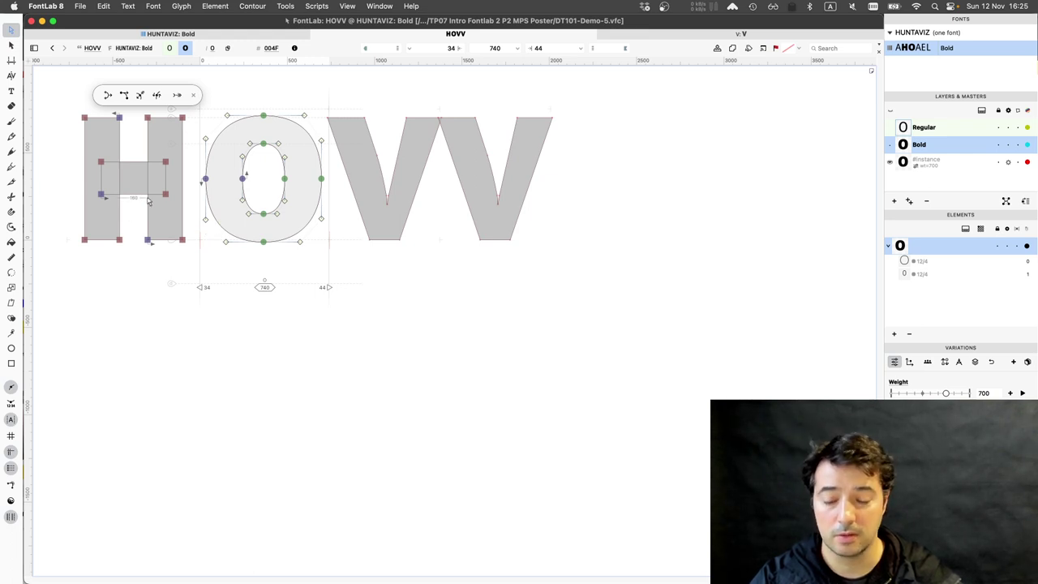
pyautogui.click(346, 7)
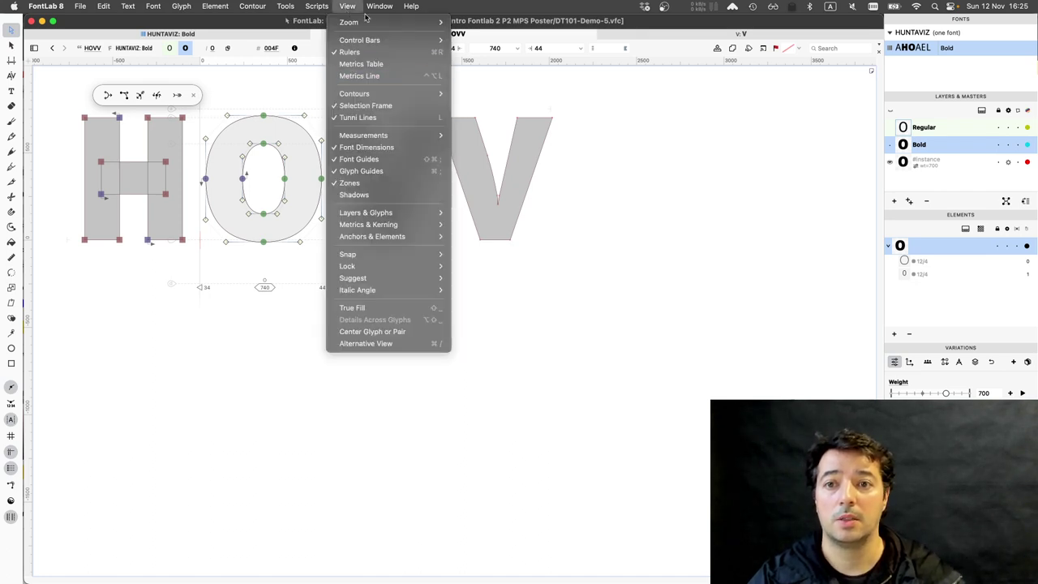
pyautogui.click(360, 77)
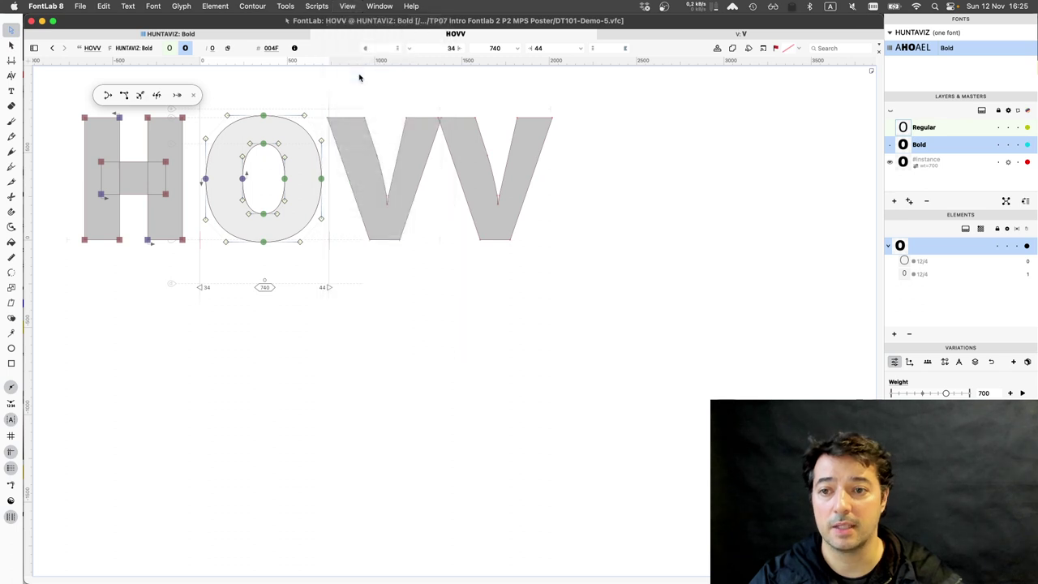
pyautogui.moveTo(225, 222)
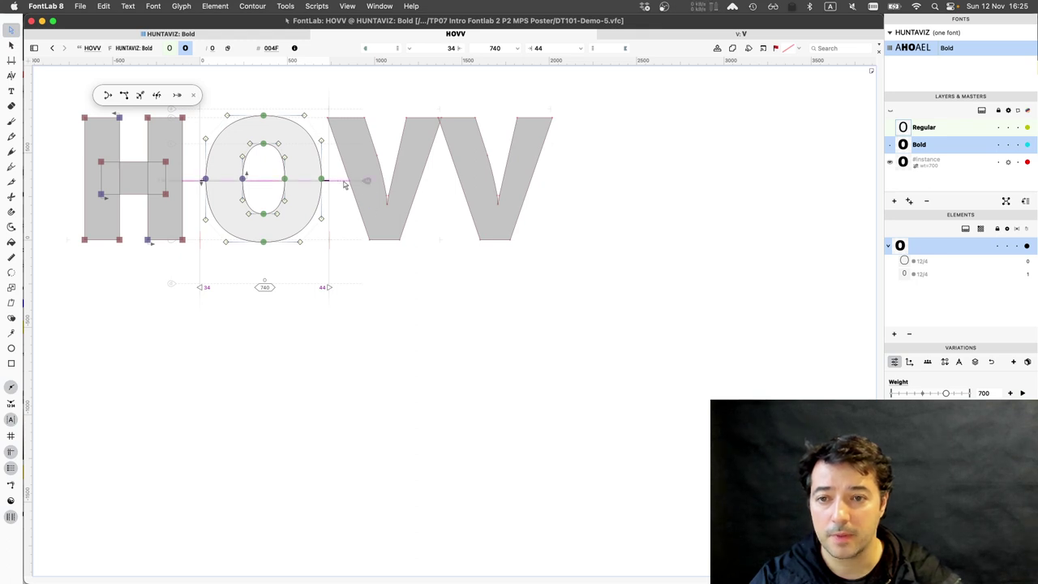
pyautogui.moveTo(343, 182); pyautogui.dragTo(342, 224)
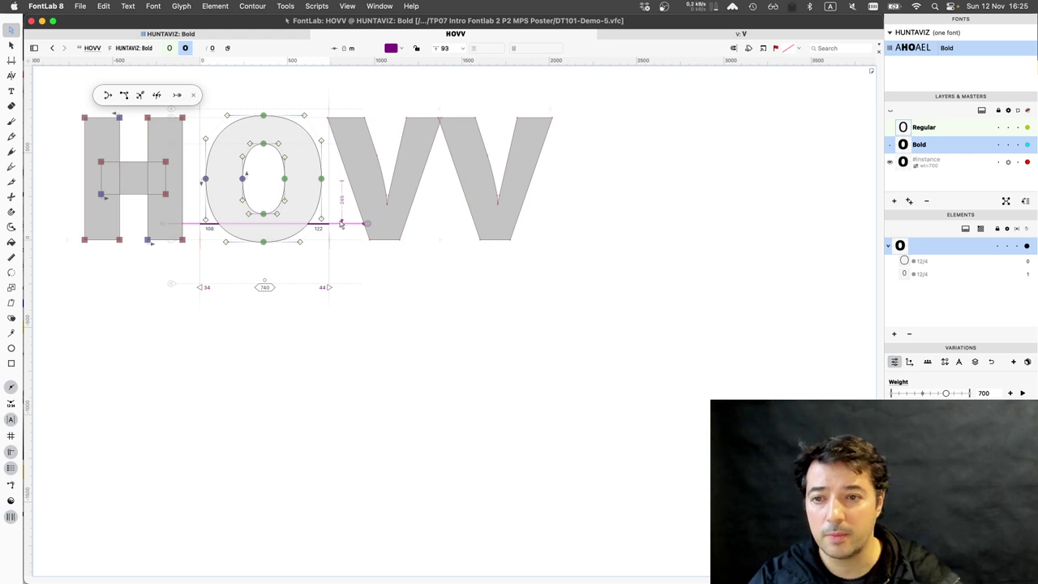
pyautogui.moveTo(341, 223); pyautogui.dragTo(340, 220)
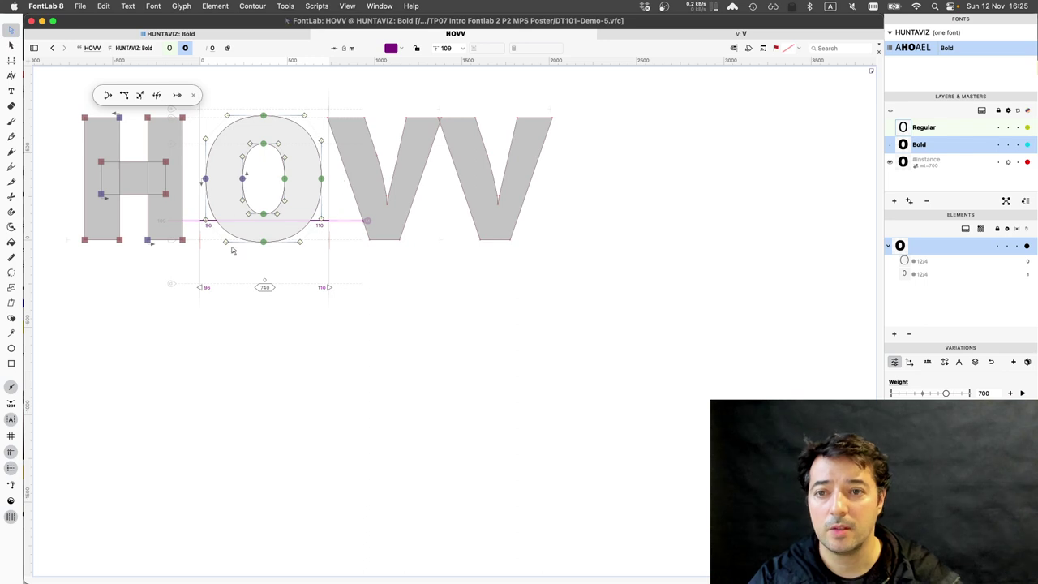
# Set the O's left and right sidebearings, measured along the metrics line, to 120 each.
pyautogui.click(210, 292)
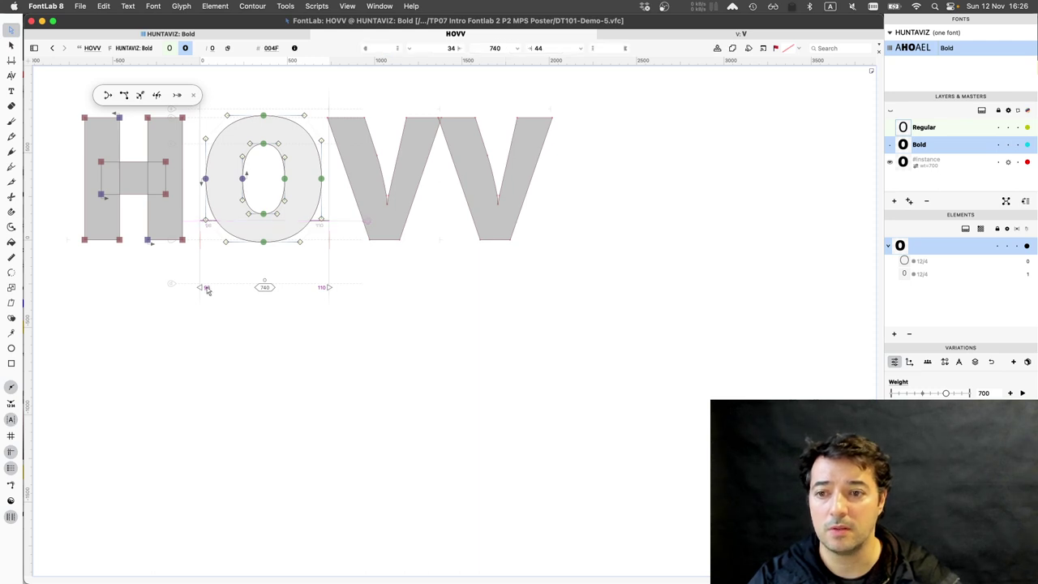
pyautogui.click(206, 288)
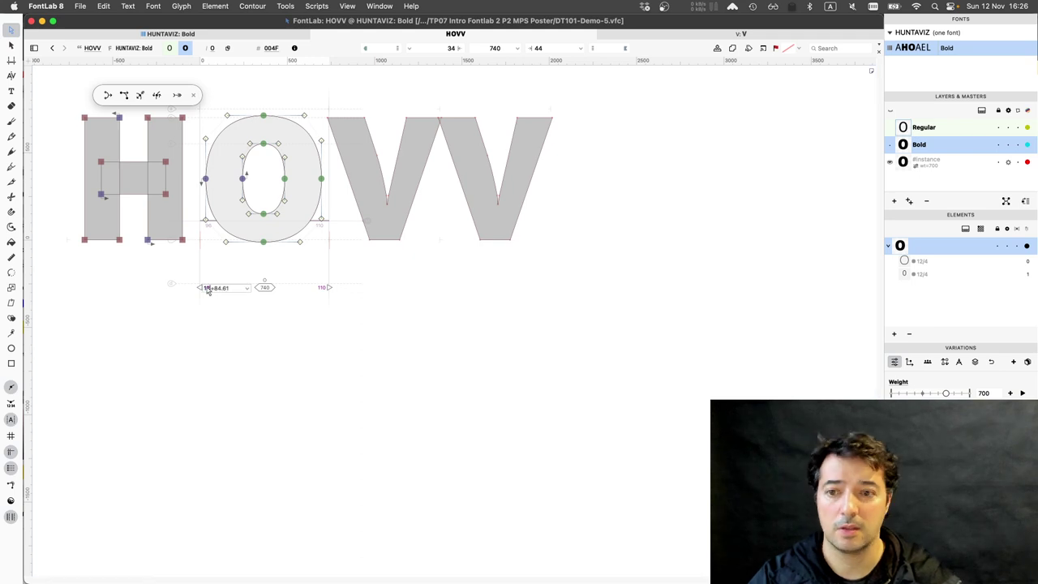
pyautogui.press('Return')
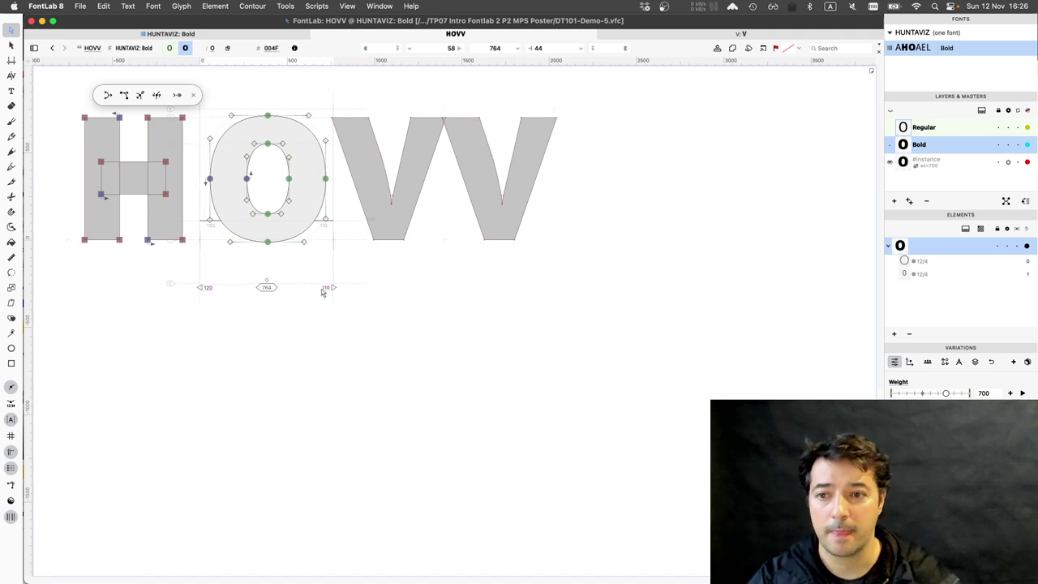
pyautogui.click(326, 288)
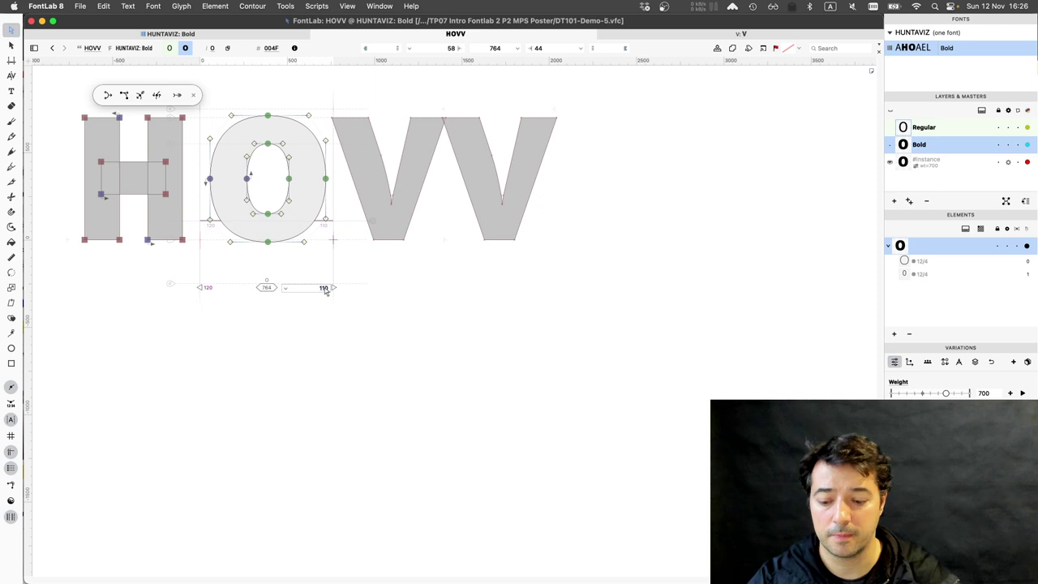
pyautogui.write('120')
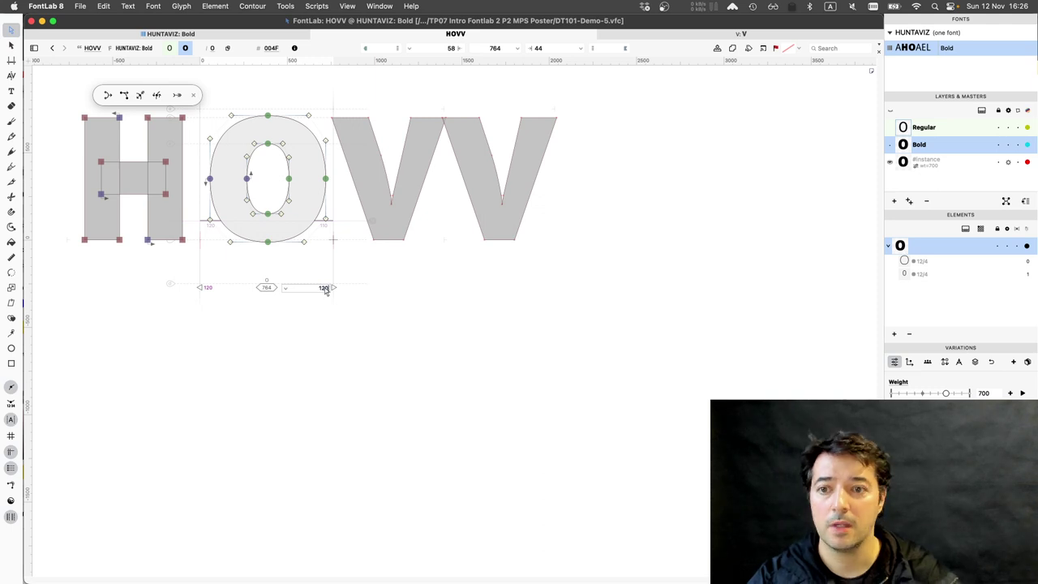
pyautogui.press('Return')
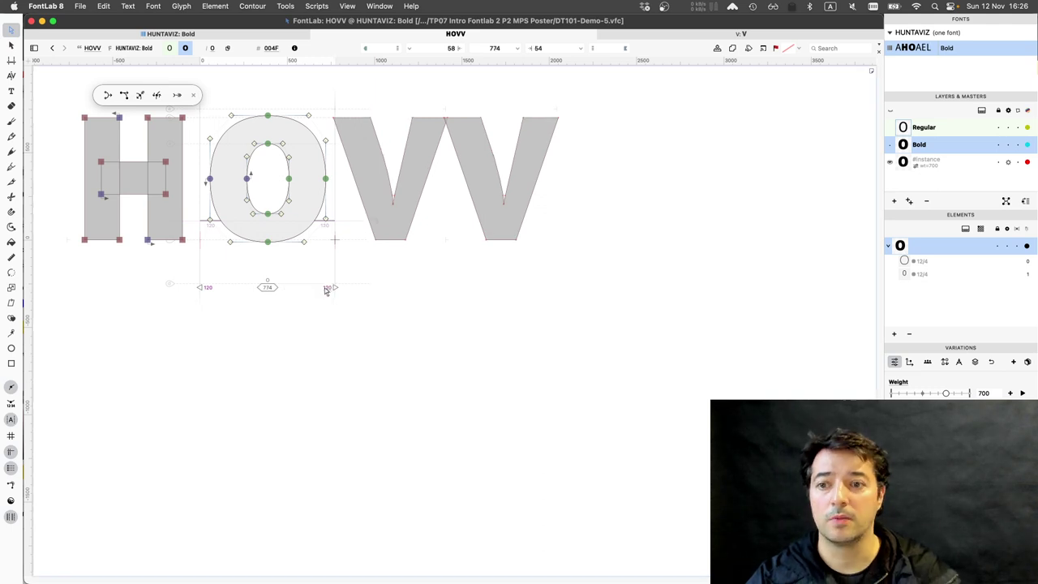
# Make the first V active and raise the metrics line to a height of 322 to check its side spacing.
pyautogui.click(365, 204)
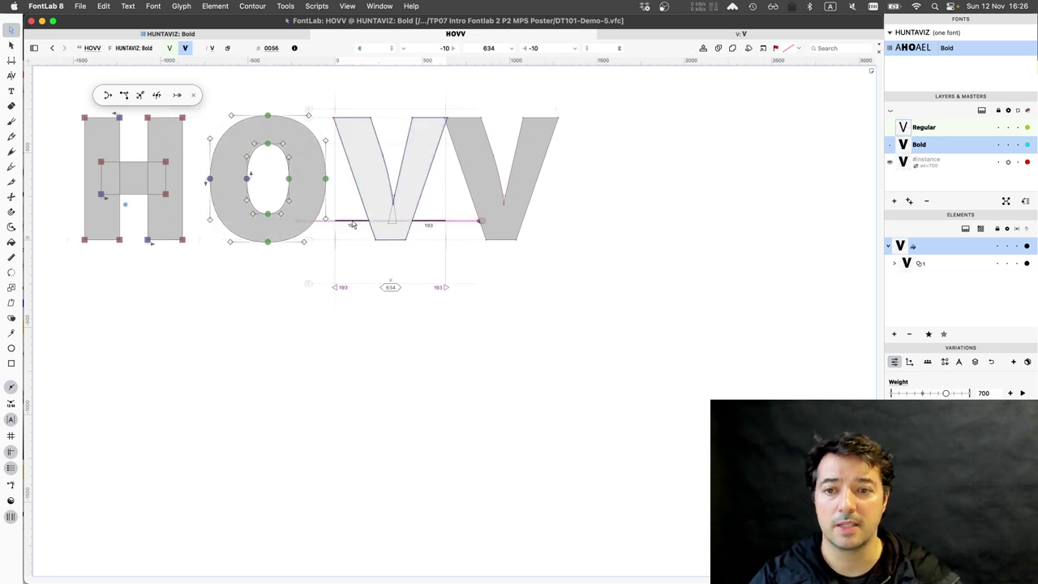
pyautogui.click(353, 223)
pyautogui.moveTo(351, 198); pyautogui.dragTo(351, 189)
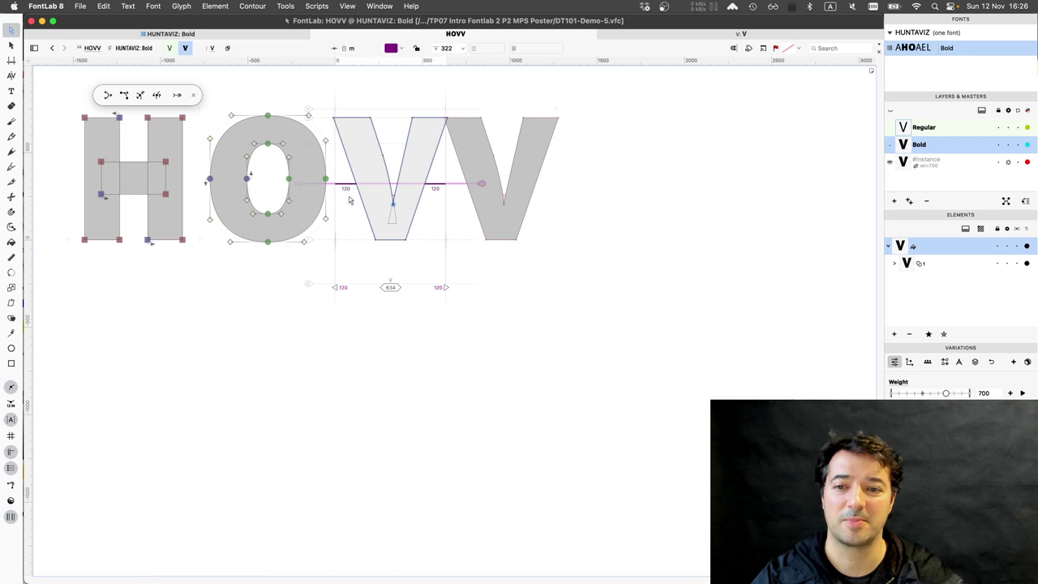
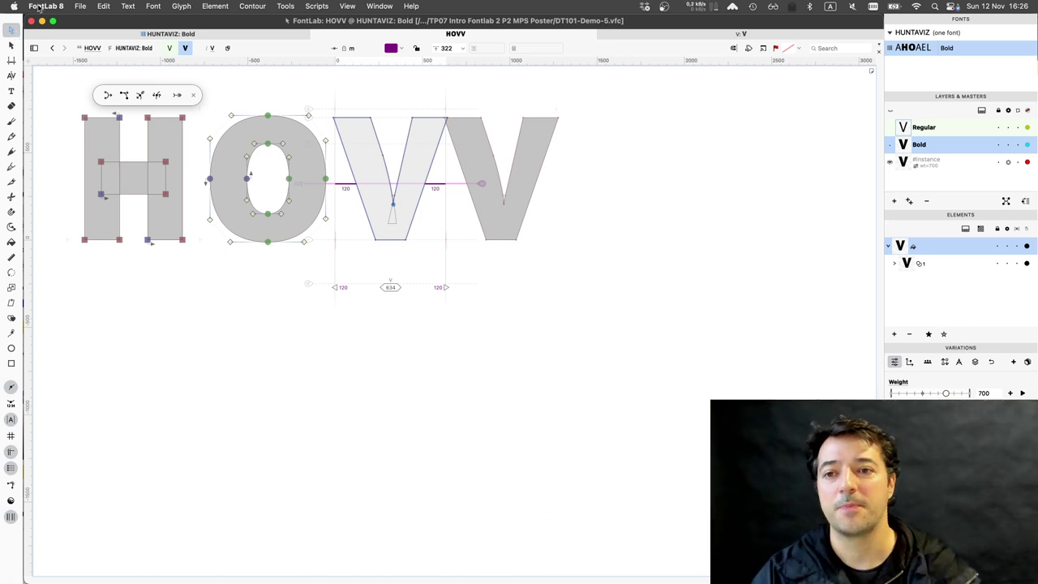
# Open the A glyph from the font overview and insert a V before it so the text reads VA.
pyautogui.click(128, 35)
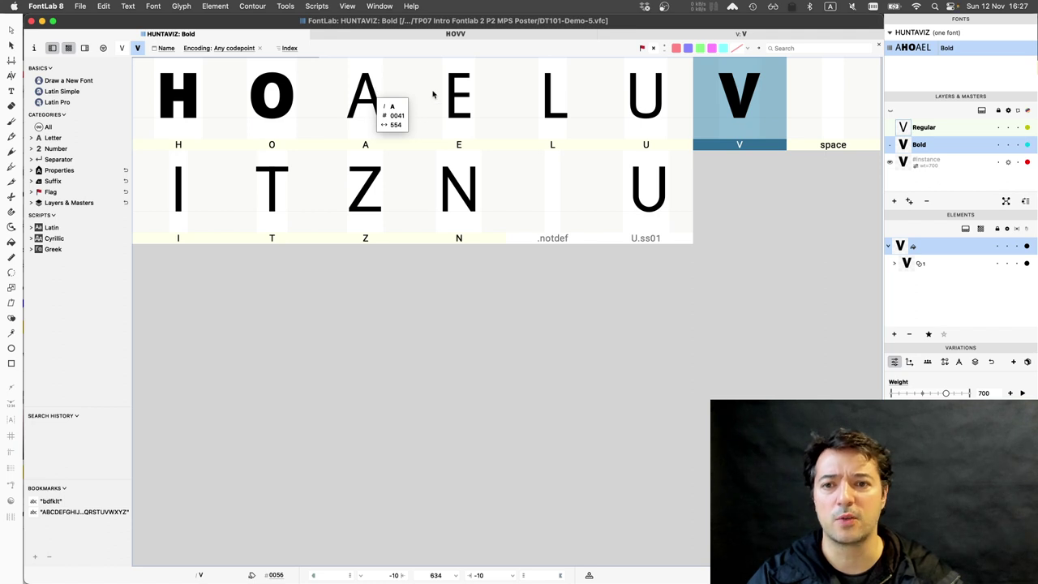
pyautogui.click(361, 84)
pyautogui.doubleClick(362, 84)
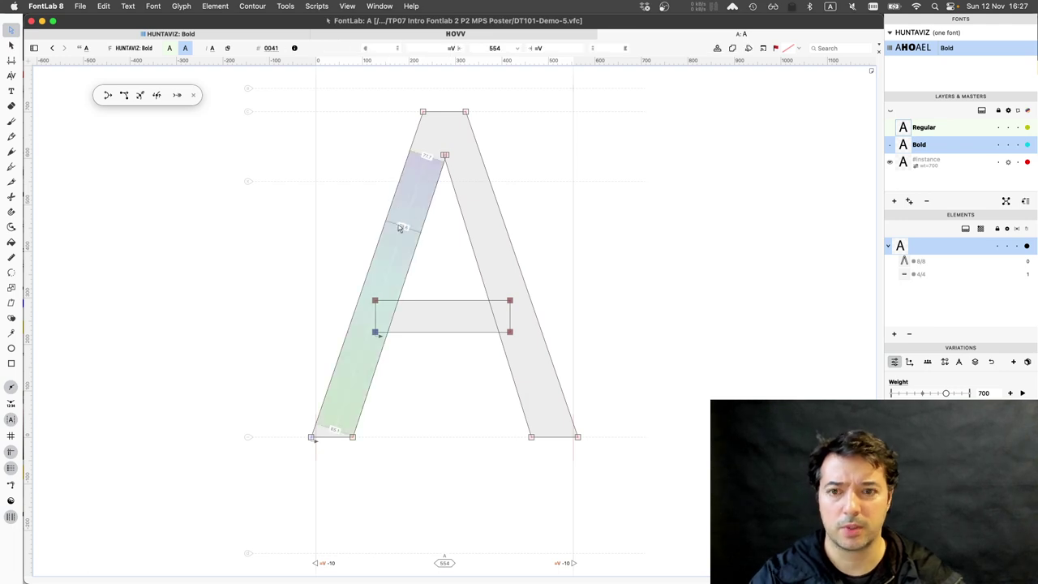
pyautogui.press('t')
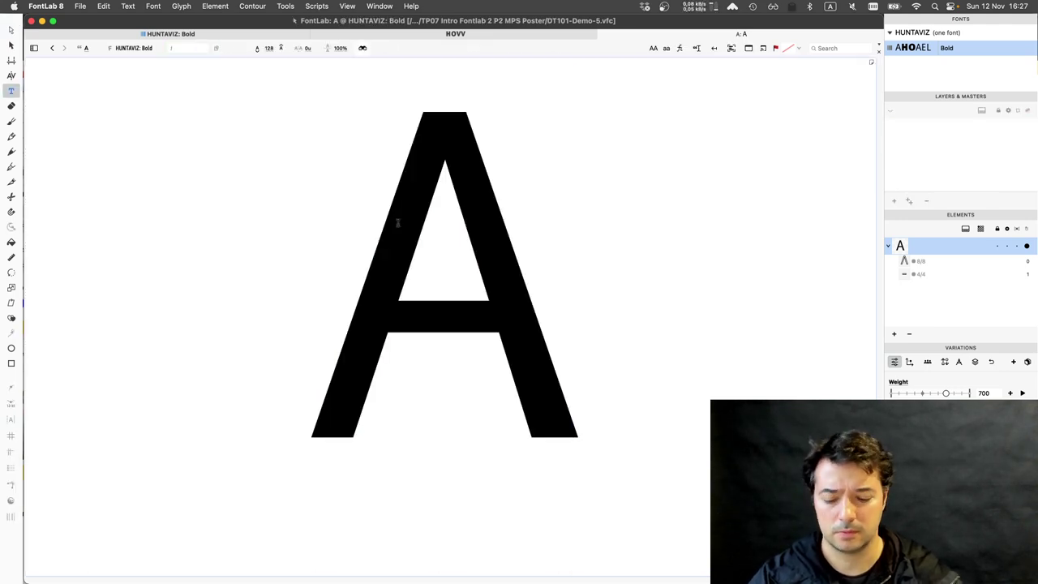
pyautogui.press('Left')
pyautogui.write('V')
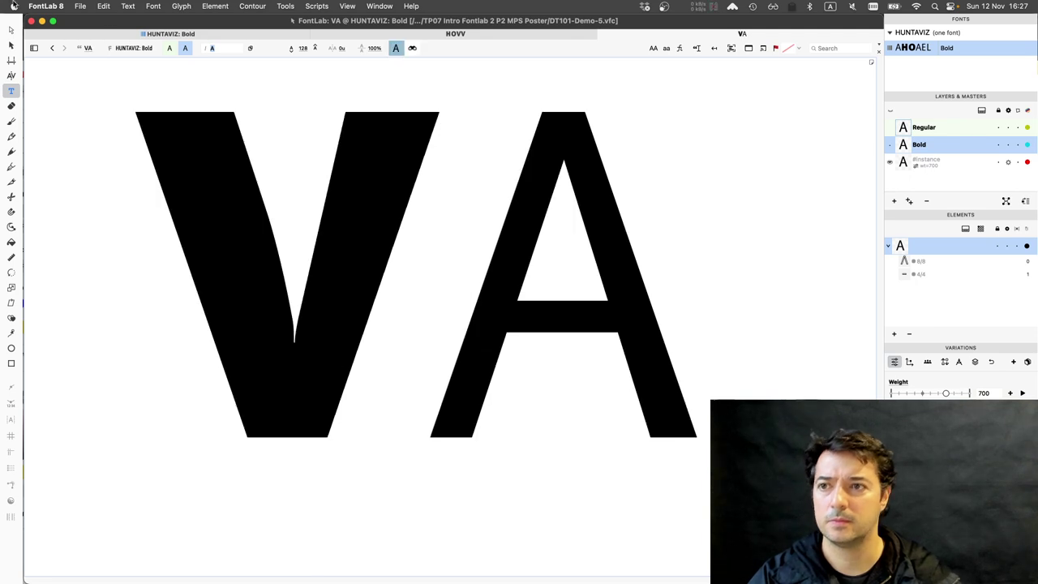
pyautogui.press('Escape')
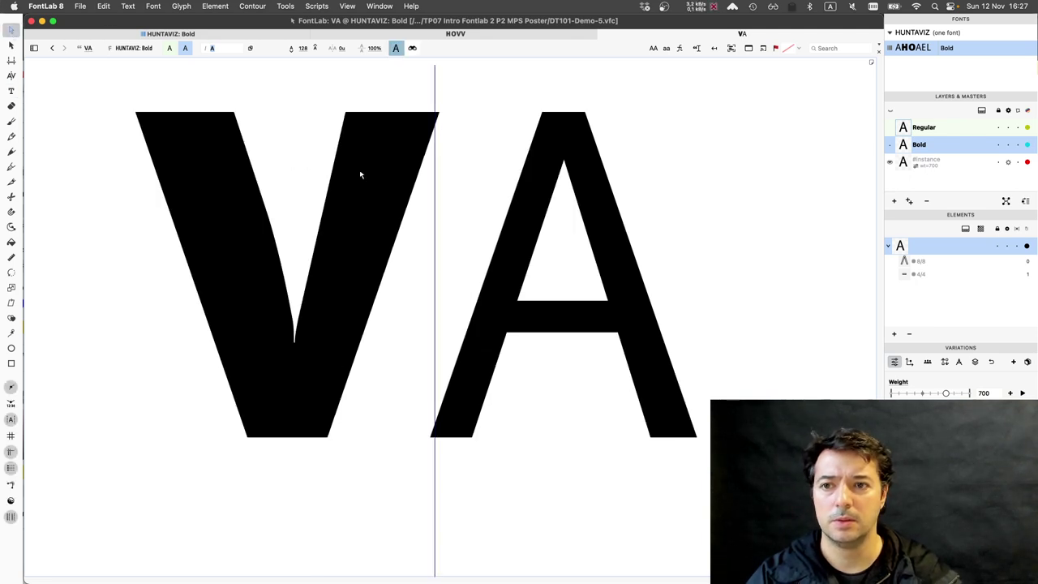
# Compare the top widths of the V's right and left strokes by selecting each stroke's pair of upper corner nodes.
pyautogui.click(340, 109)
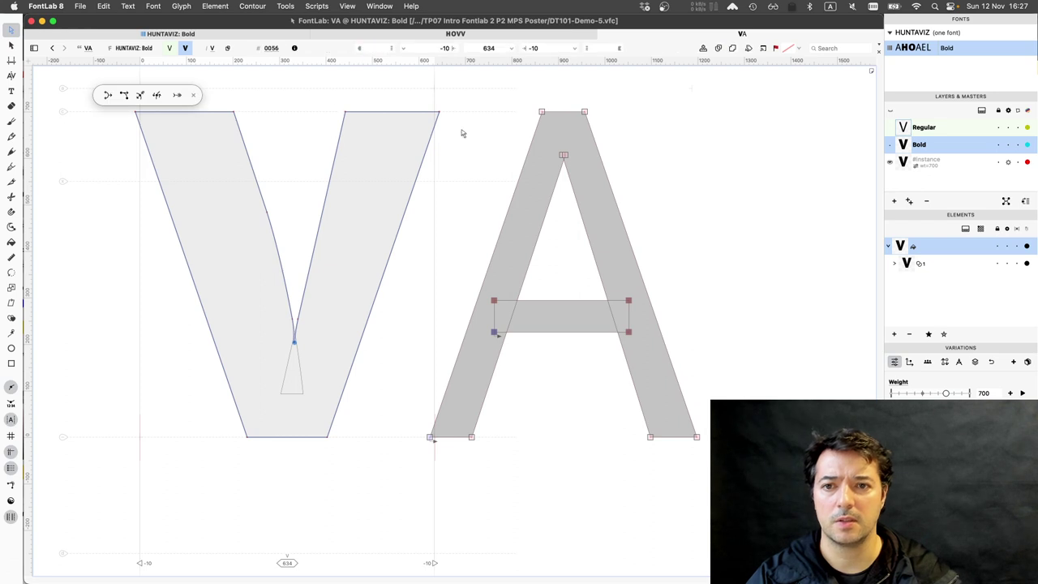
pyautogui.moveTo(413, 128)
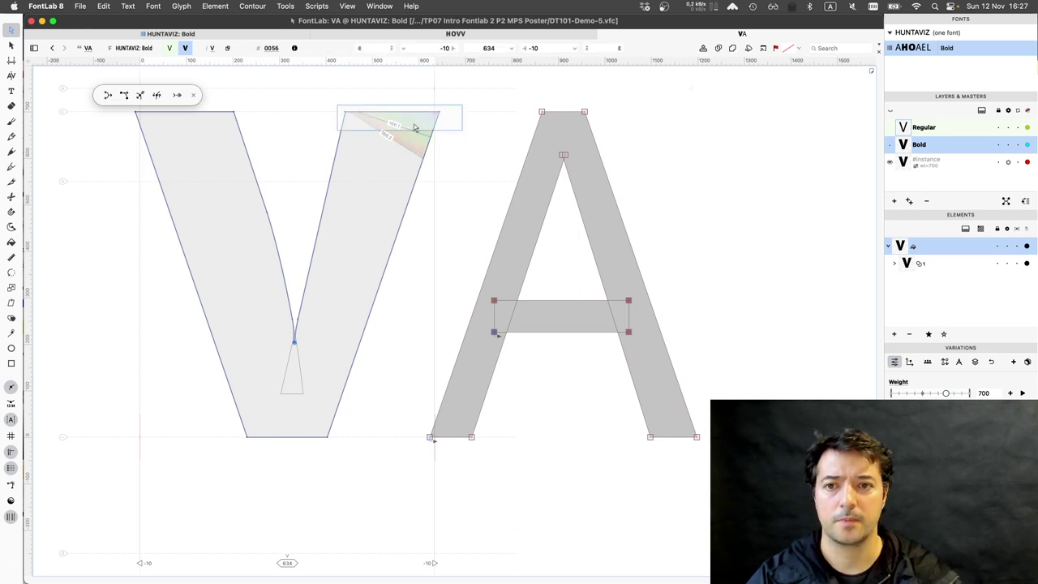
pyautogui.click(414, 127)
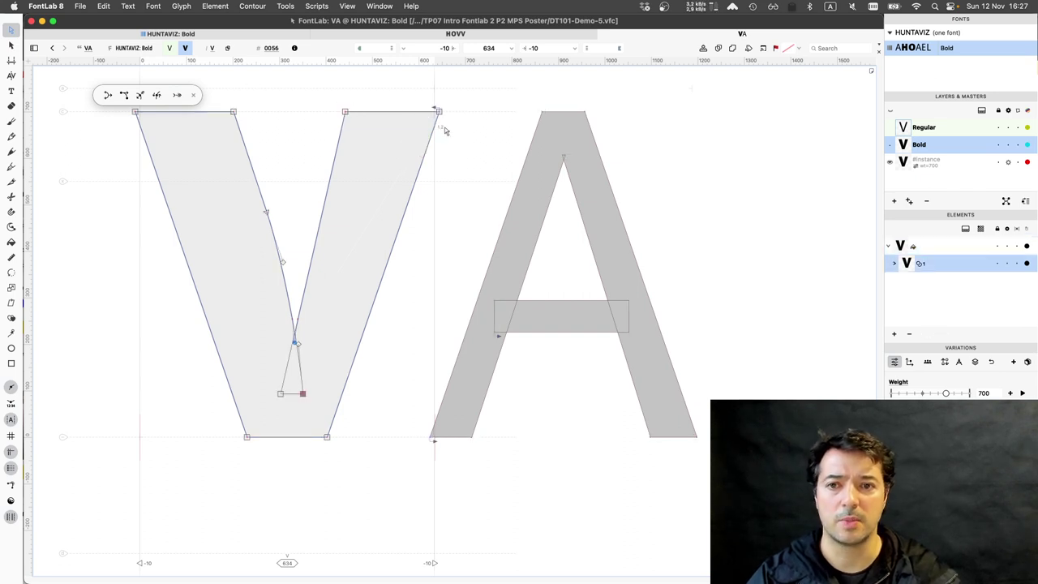
pyautogui.moveTo(337, 103); pyautogui.dragTo(445, 129)
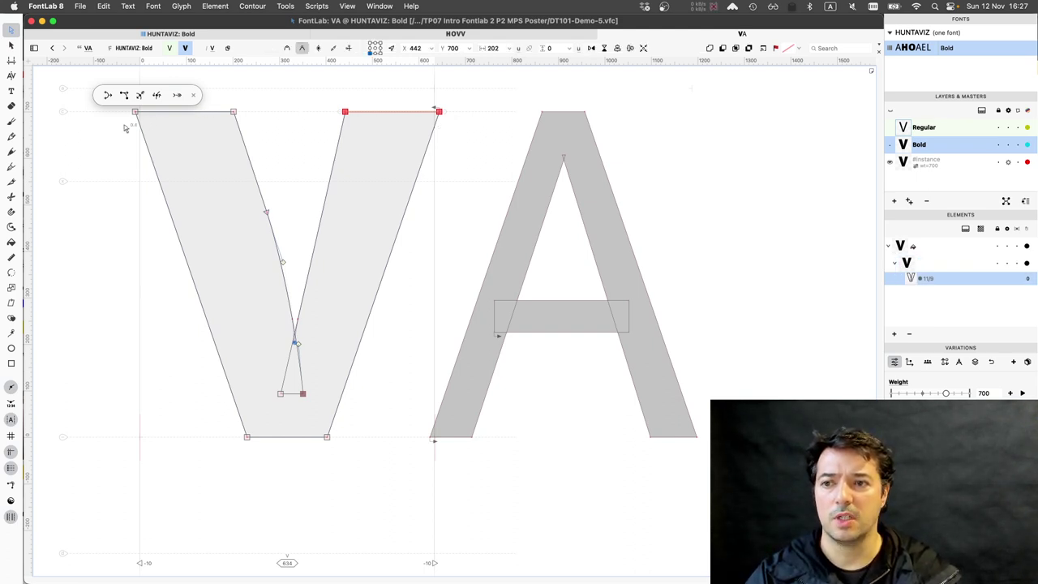
pyautogui.click(246, 110)
pyautogui.moveTo(246, 106); pyautogui.dragTo(222, 125)
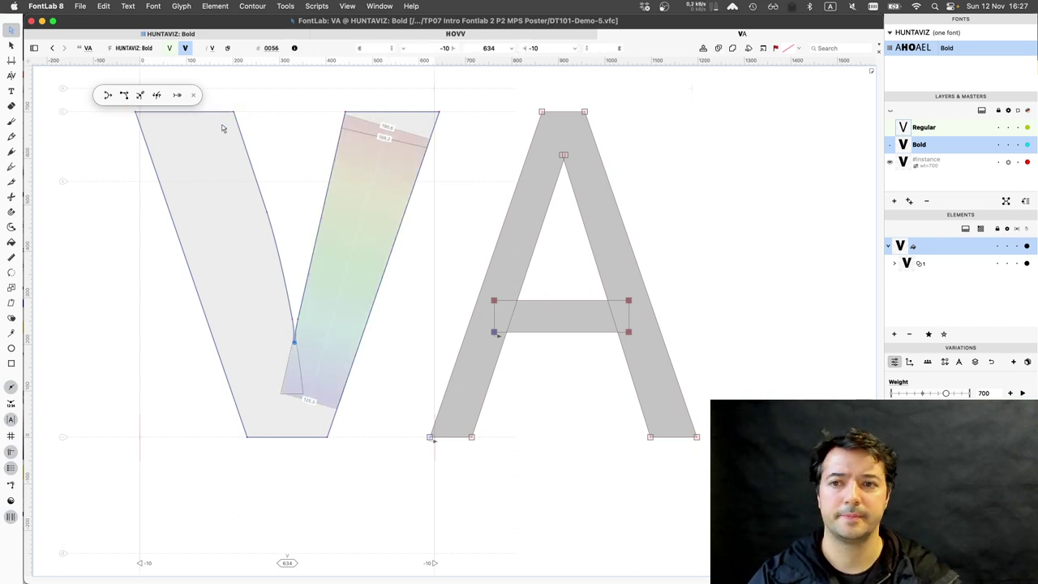
pyautogui.click(13, 31)
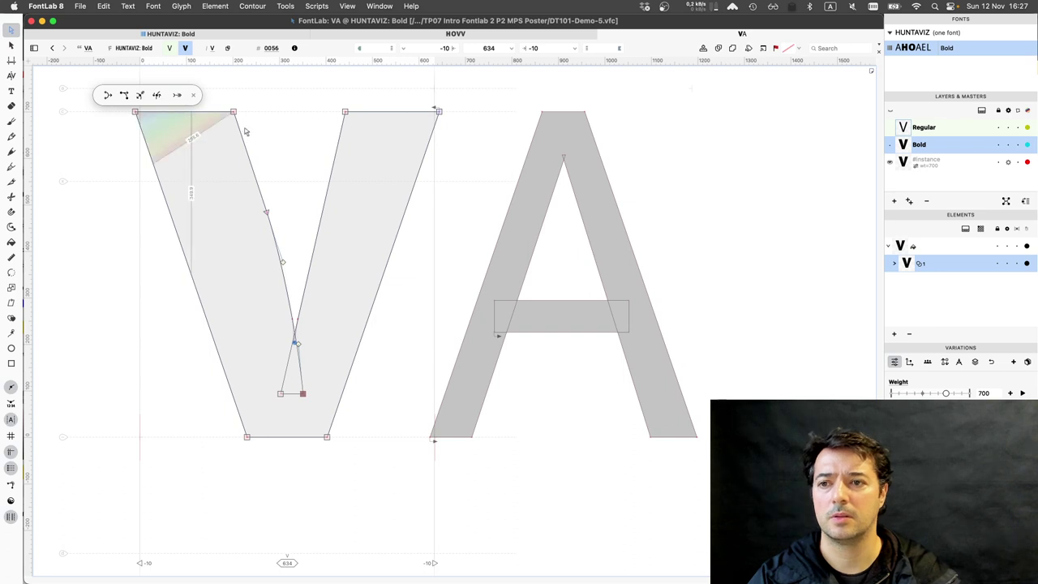
pyautogui.moveTo(245, 127); pyautogui.dragTo(108, 94)
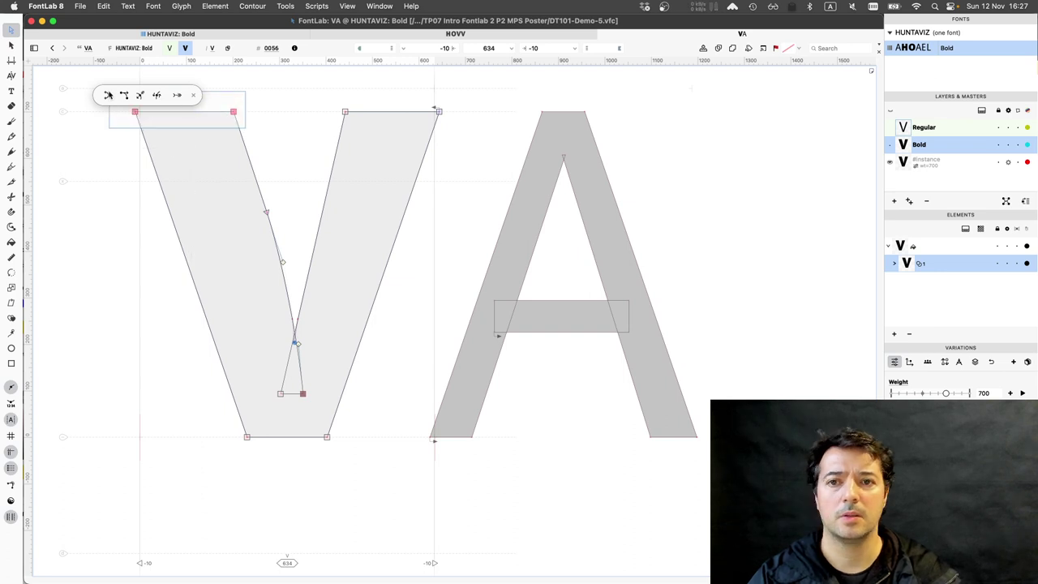
pyautogui.click(108, 95)
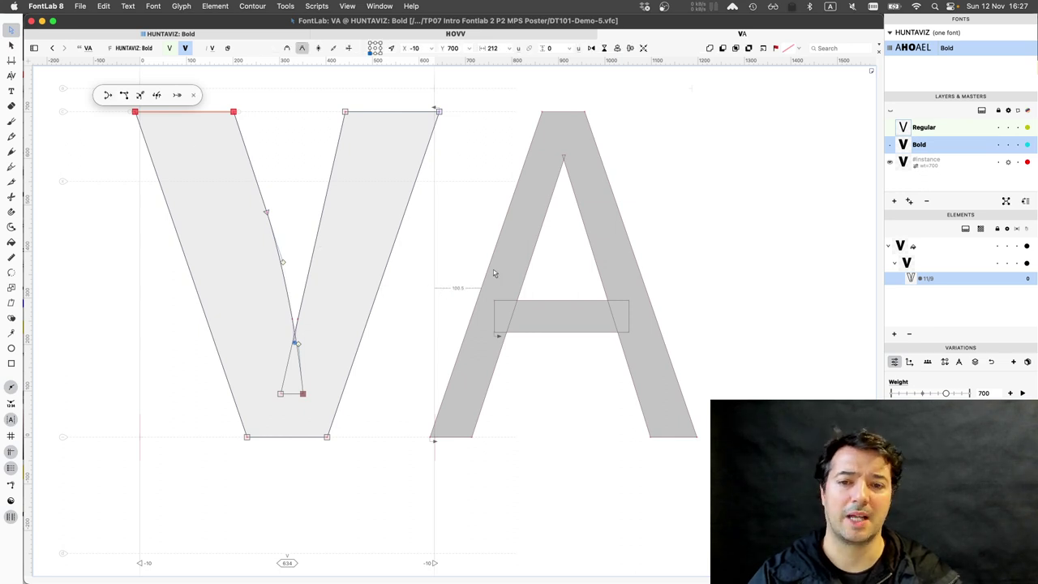
# Make the Bold A active and delete its main diagonal-stroke contour, keeping only the crossbar.
pyautogui.moveTo(483, 261)
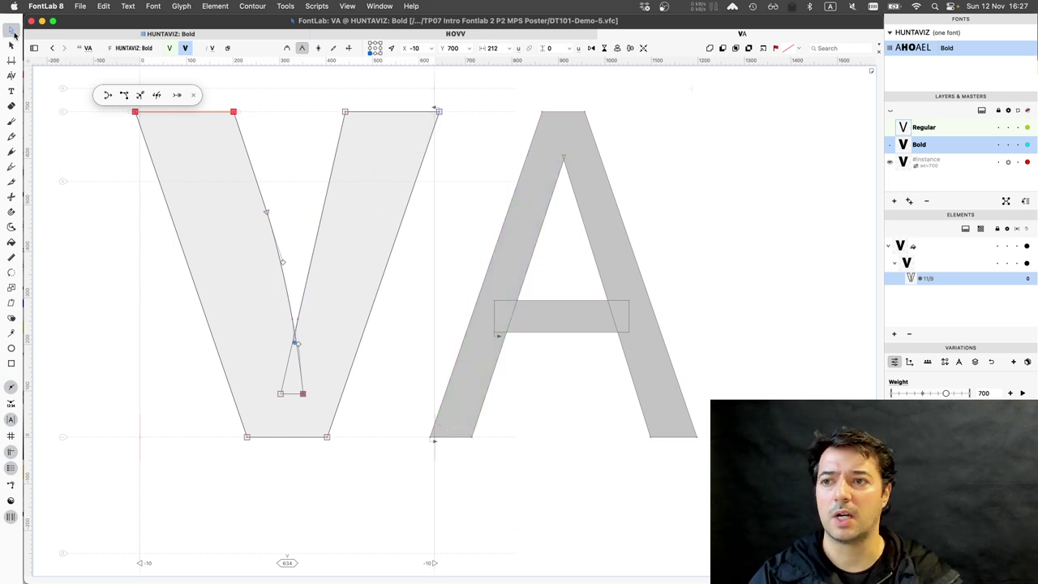
pyautogui.moveTo(375, 158)
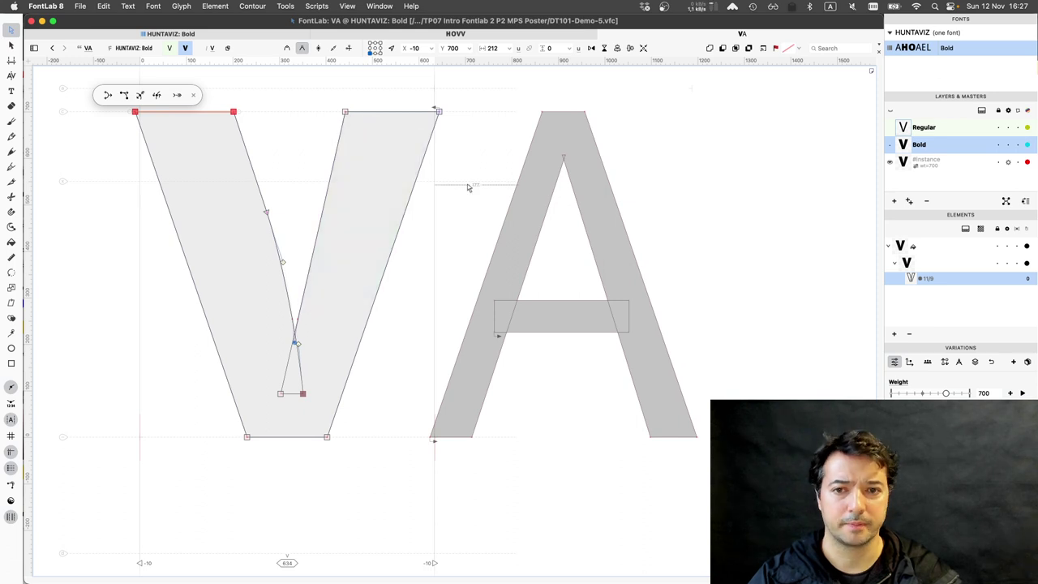
pyautogui.click(506, 211)
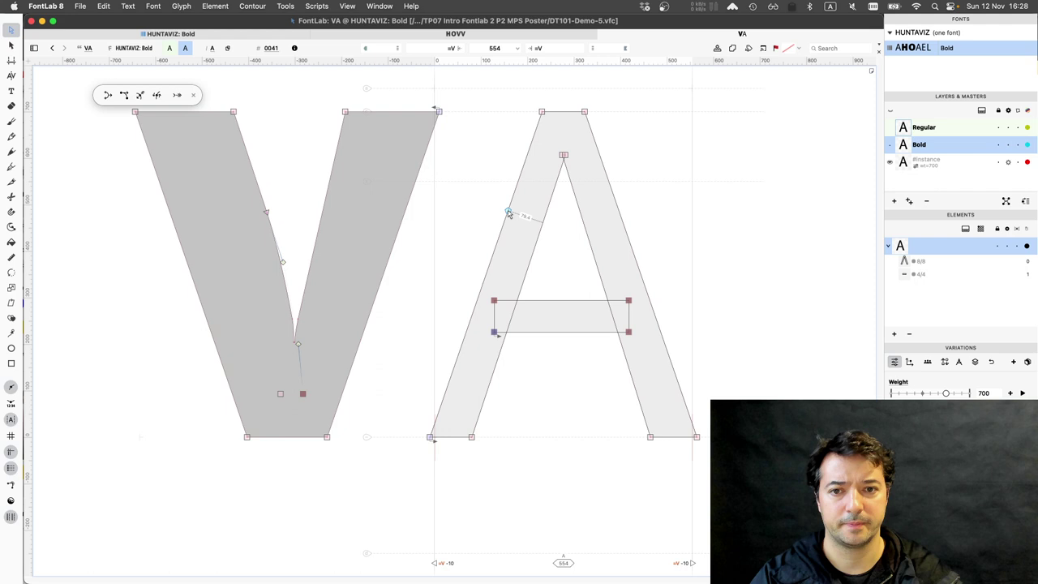
pyautogui.click(509, 212)
pyautogui.doubleClick(508, 213)
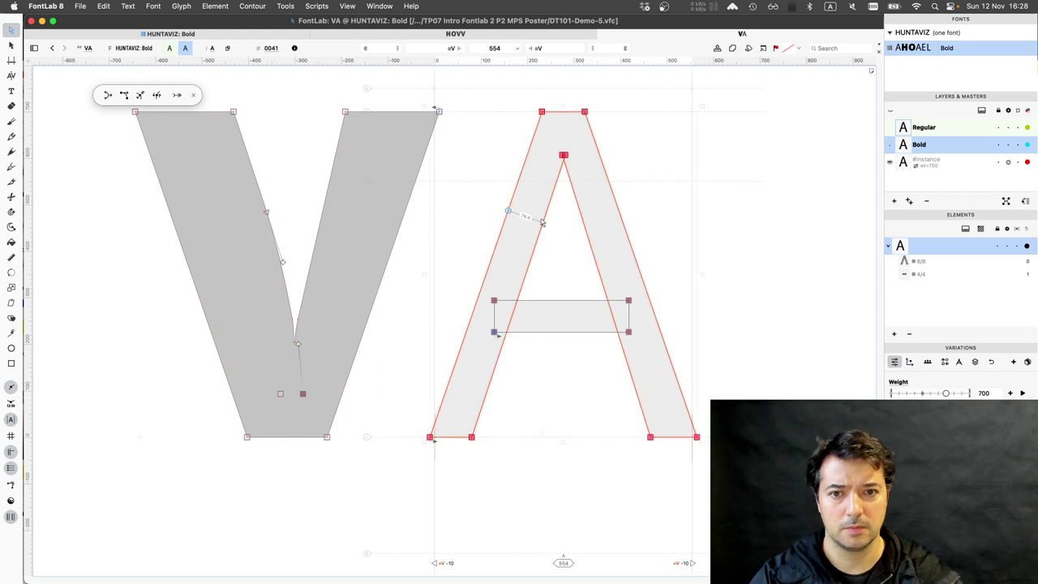
pyautogui.moveTo(542, 223)
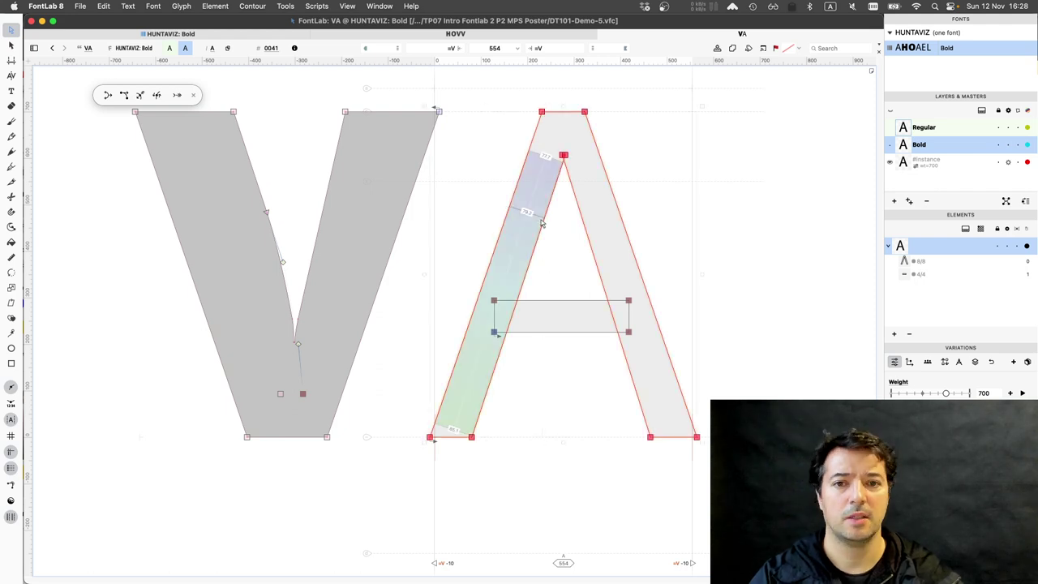
pyautogui.press('BackSpace')
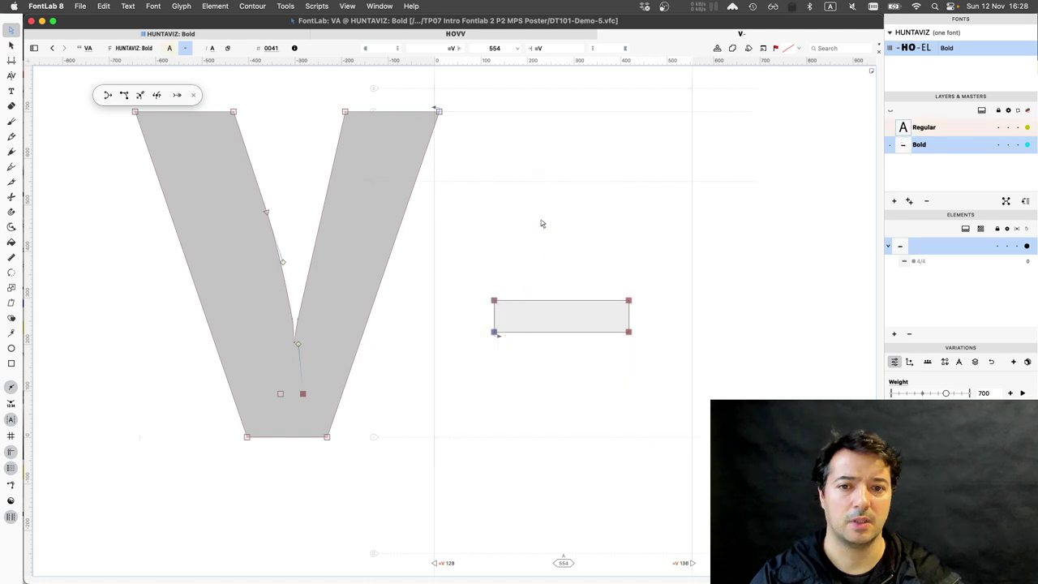
# Copy the whole V outline and paste it into the Bold A glyph over the crossbar.
pyautogui.doubleClick(387, 220)
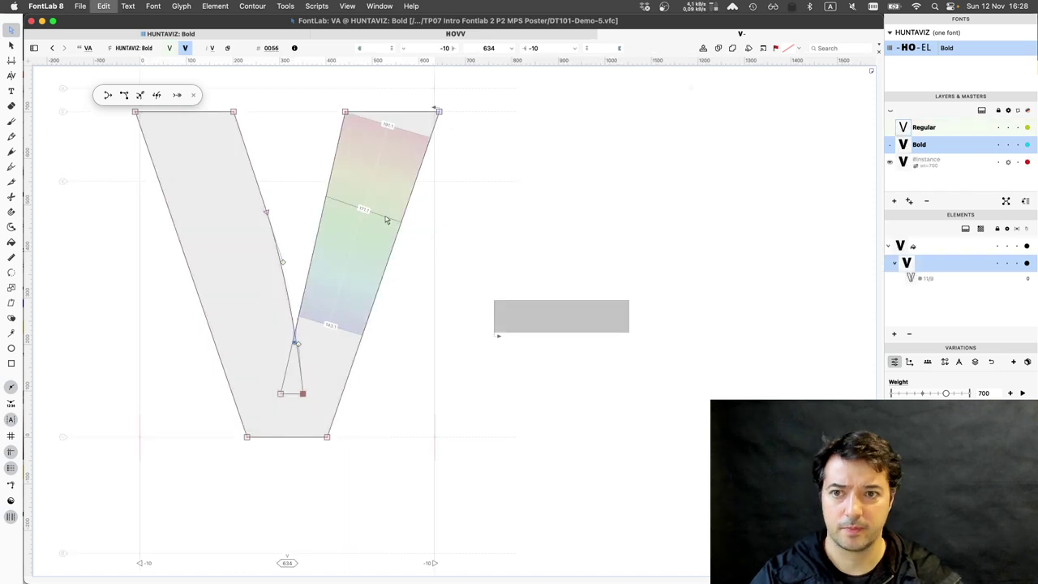
pyautogui.press('super+a')
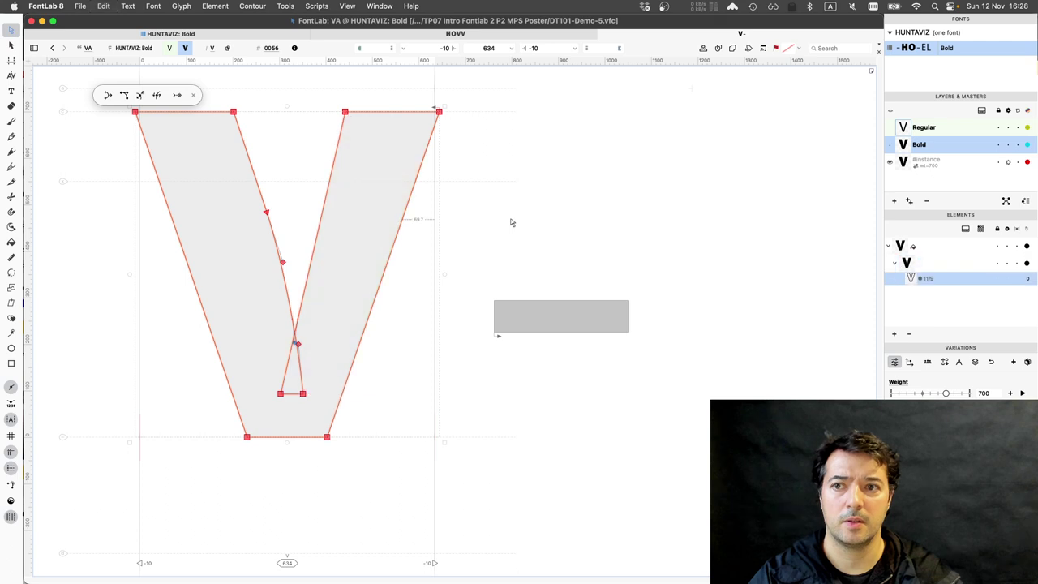
pyautogui.click(533, 310)
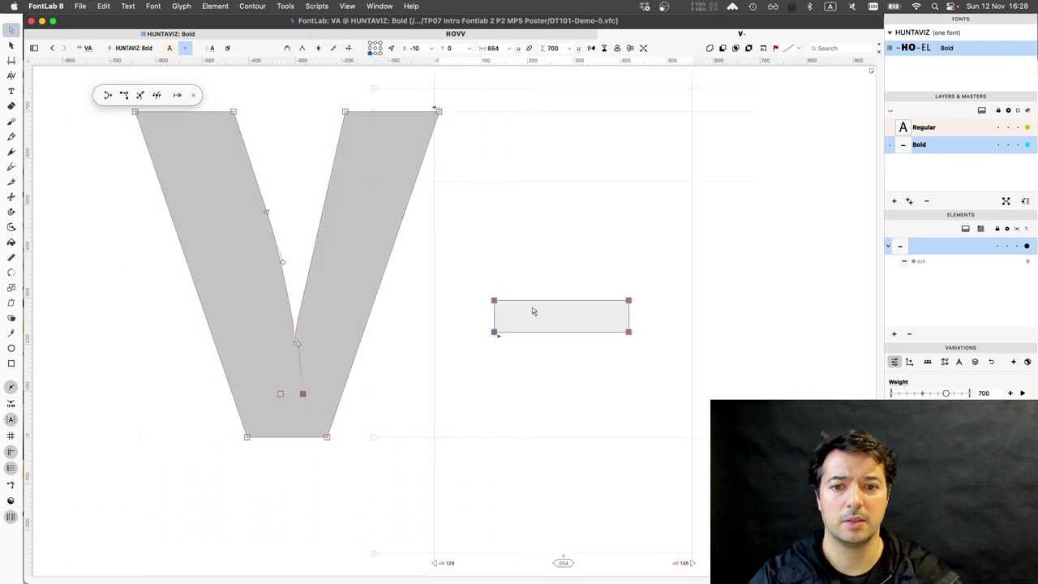
pyautogui.press('super+v')
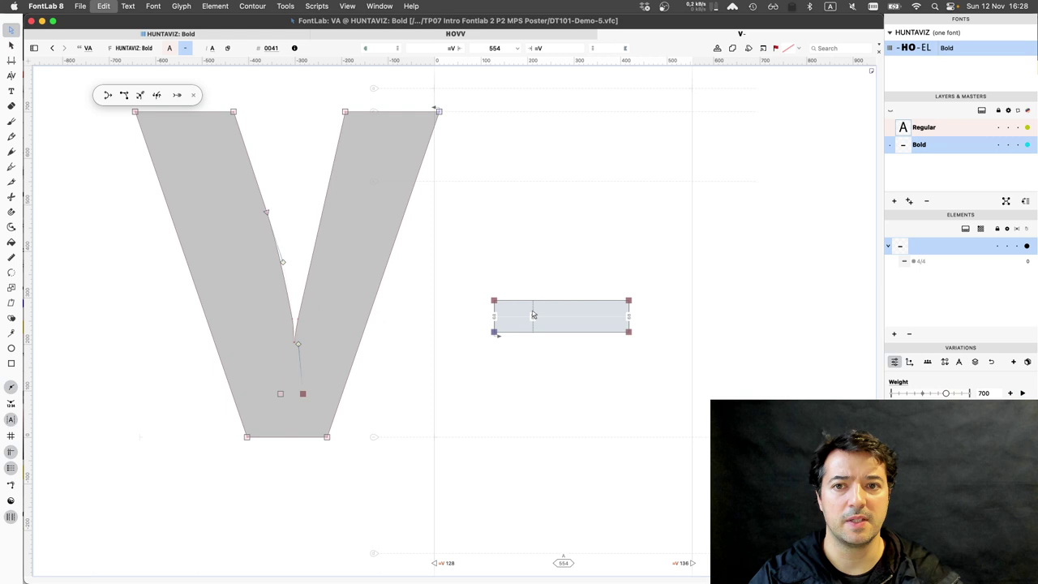
pyautogui.press('super+v')
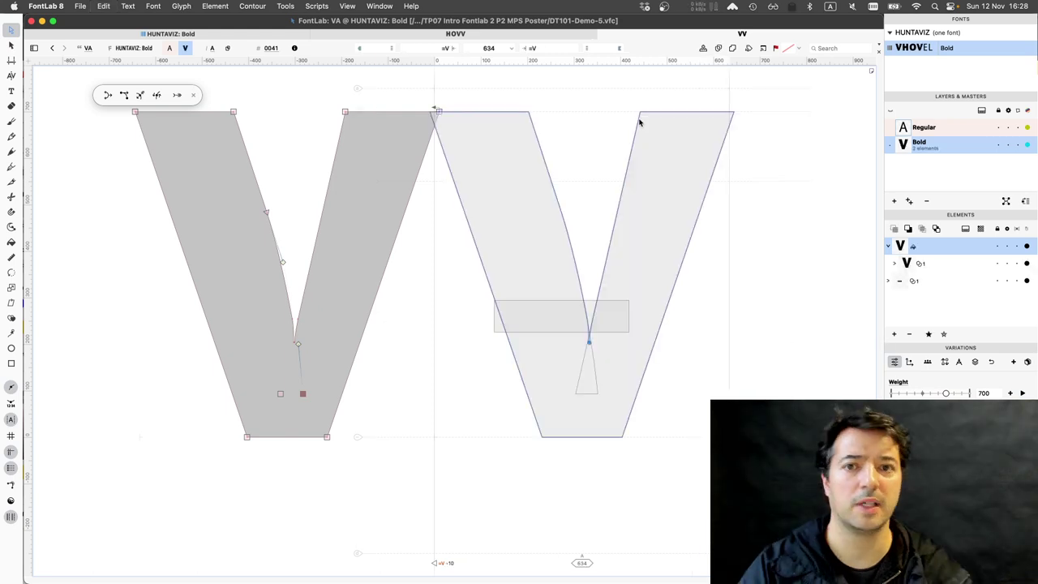
pyautogui.click(388, 6)
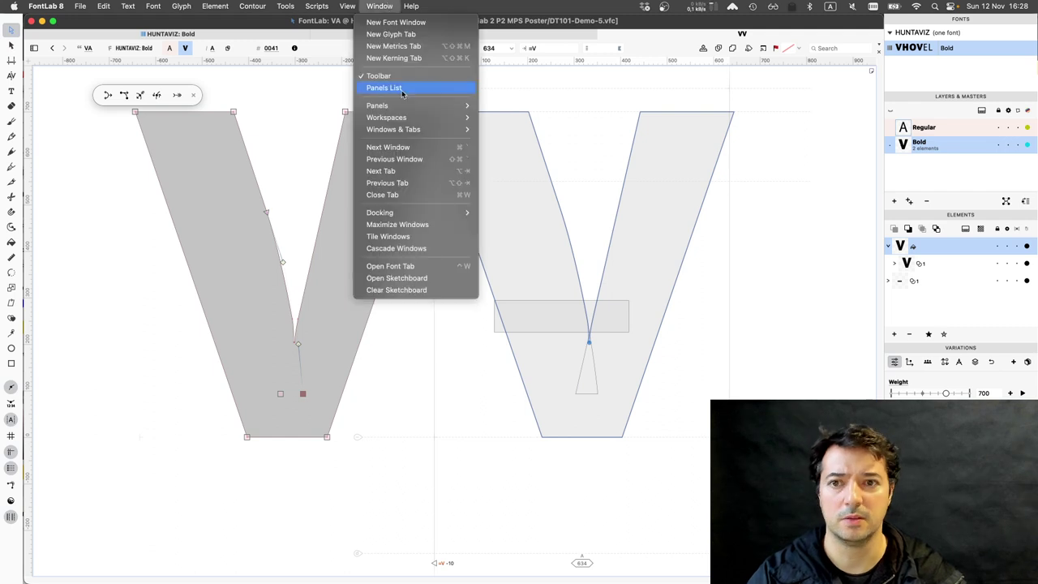
pyautogui.moveTo(403, 120)
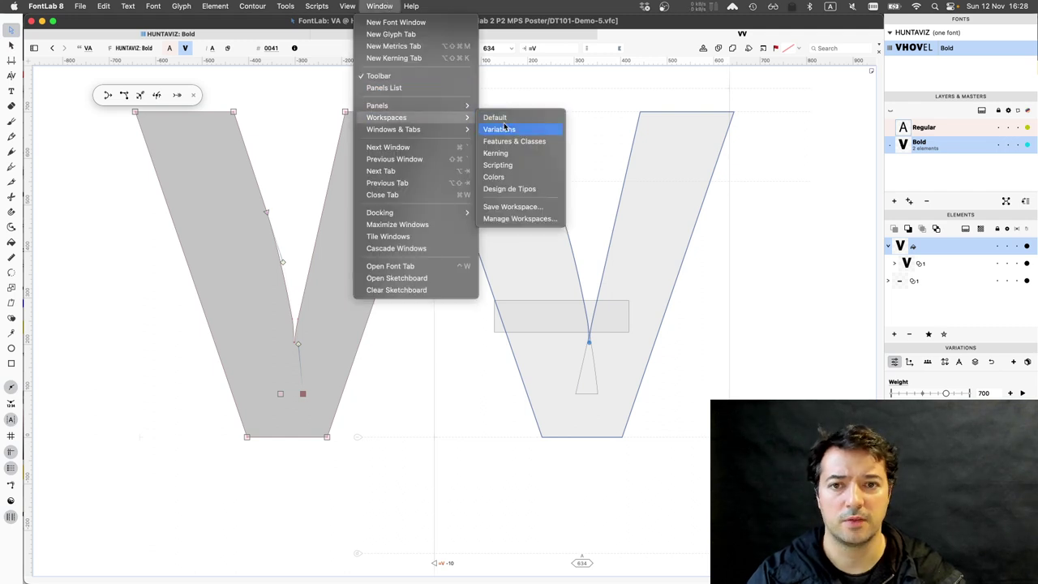
pyautogui.click(503, 128)
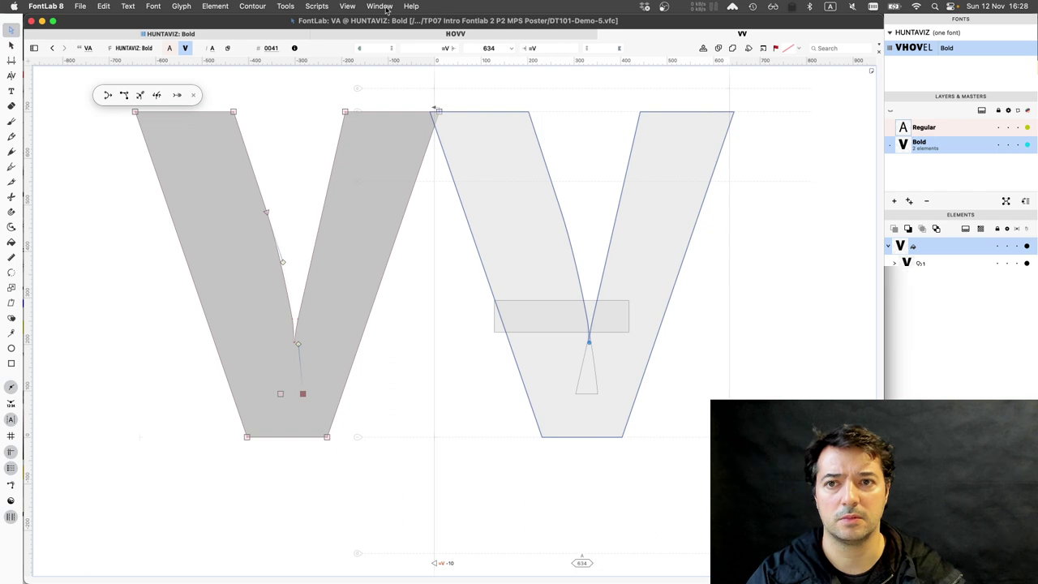
# Load the Default workspace to bring up the Transform controls.
pyautogui.click(379, 5)
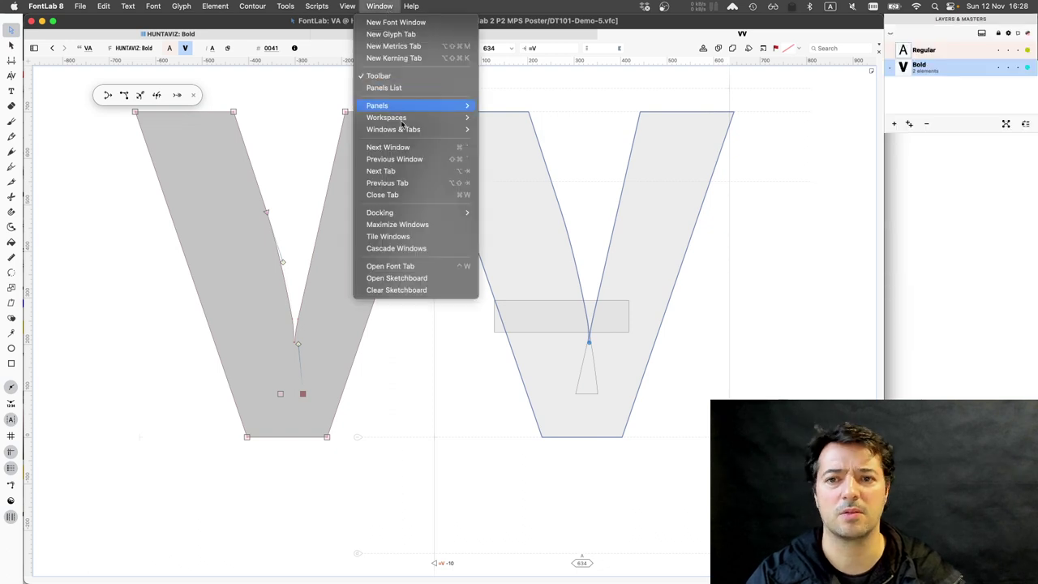
pyautogui.moveTo(403, 118)
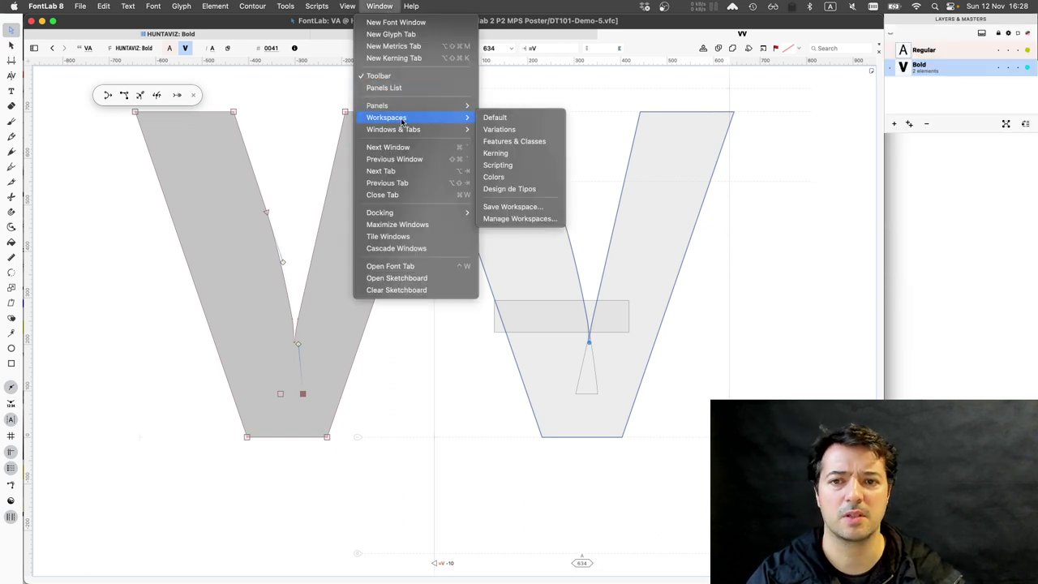
pyautogui.click(496, 118)
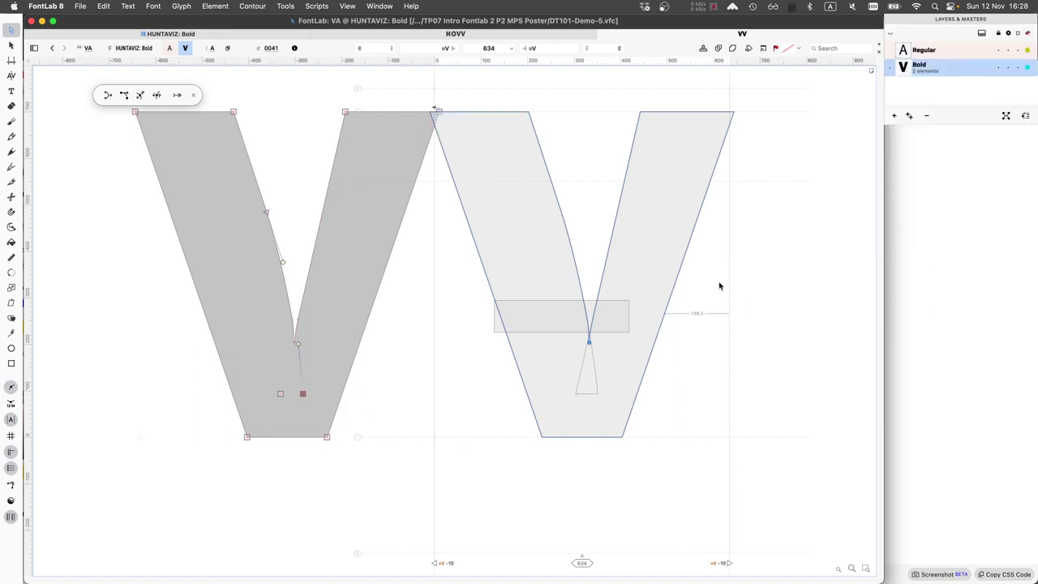
pyautogui.moveTo(686, 263)
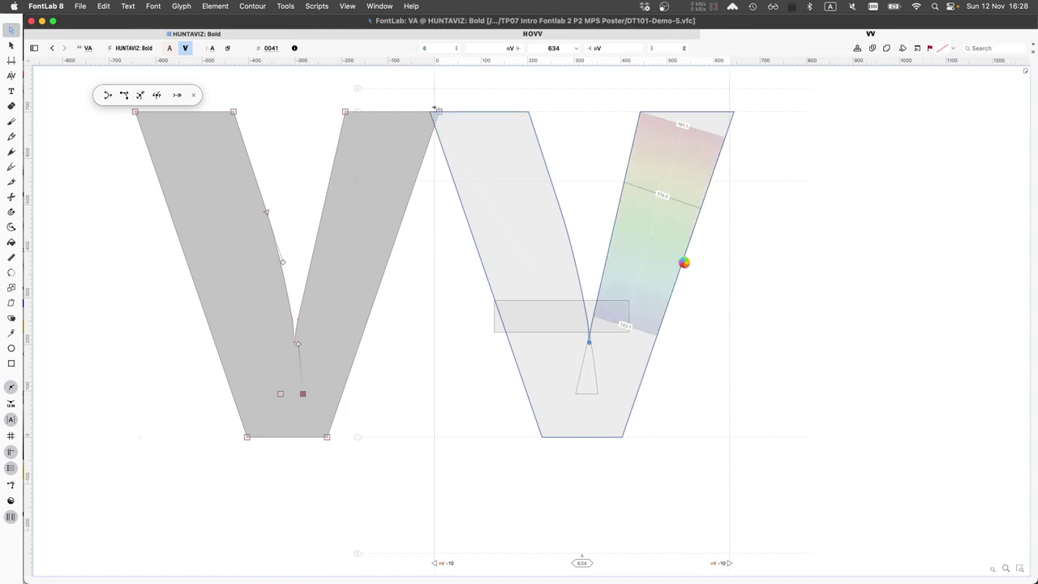
pyautogui.press('Tab')
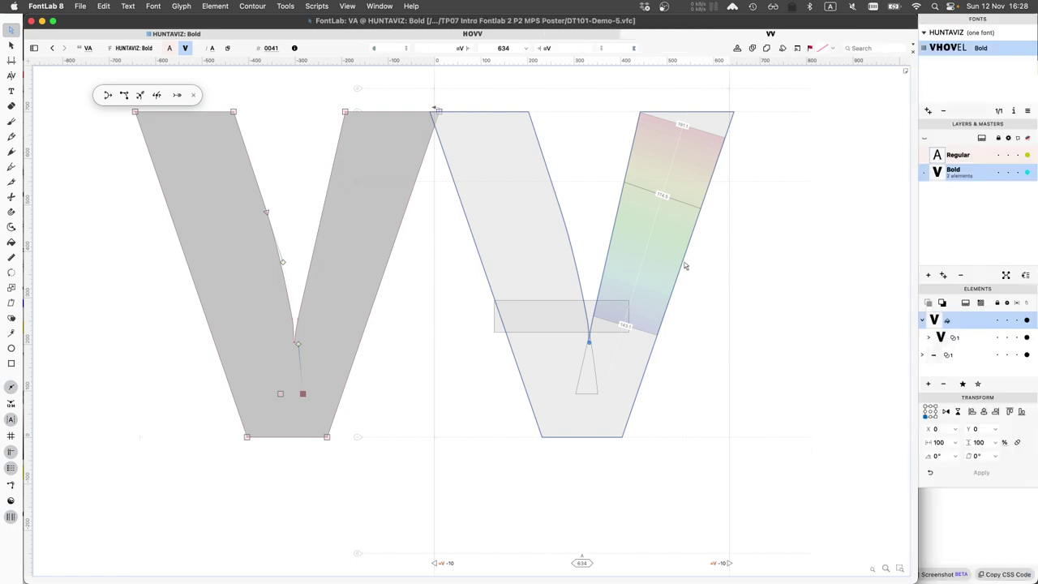
# Select the pasted V contour in the A glyph and flip it both horizontally and vertically.
pyautogui.click(682, 264)
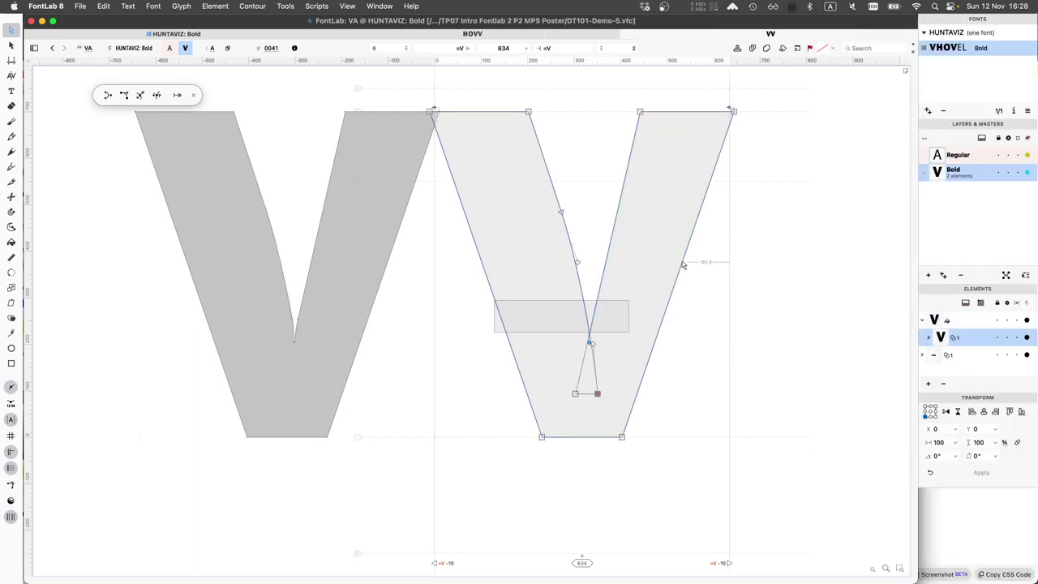
pyautogui.click(682, 264)
pyautogui.doubleClick(683, 264)
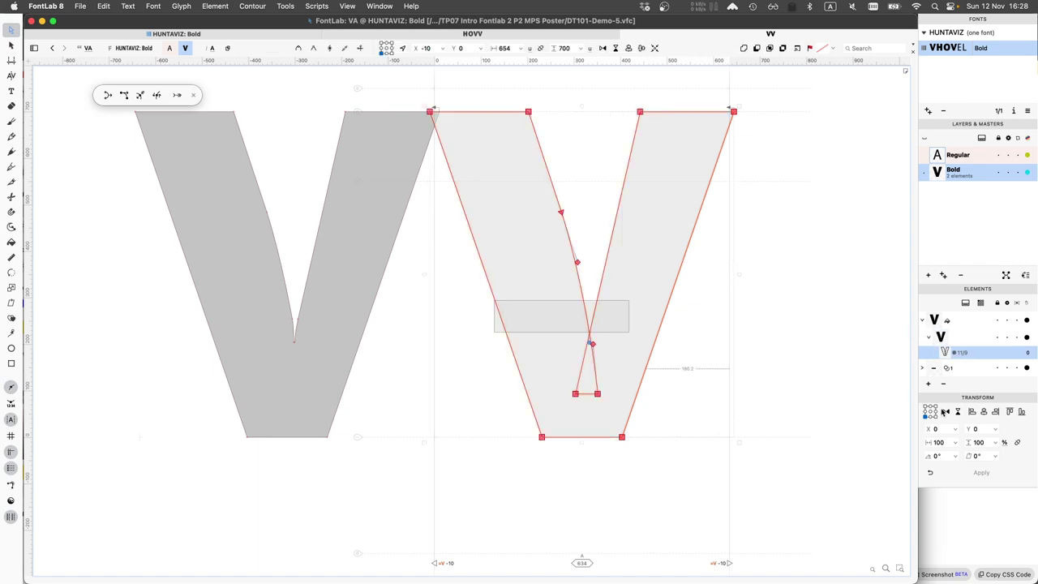
pyautogui.click(958, 413)
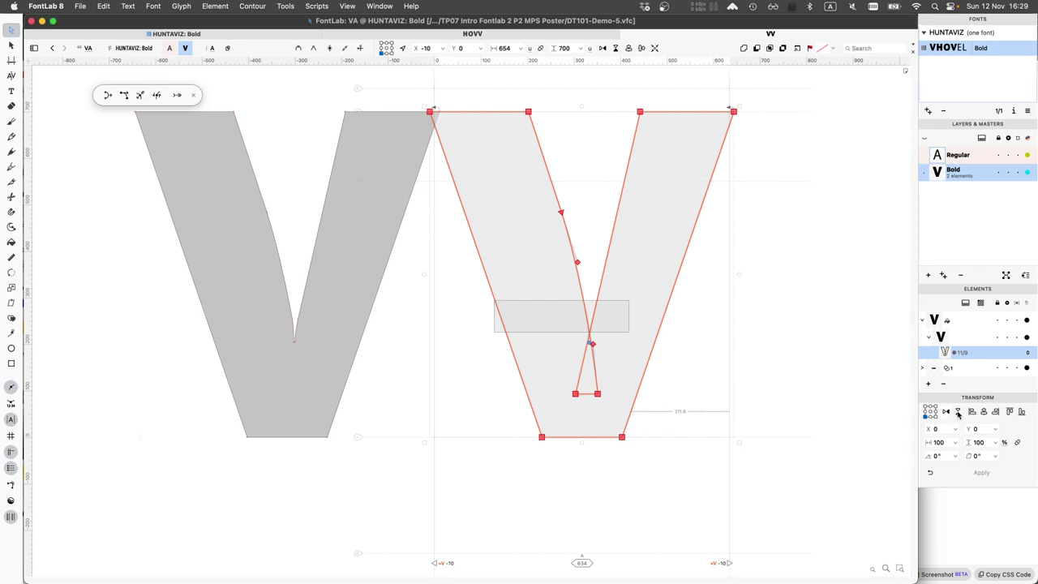
pyautogui.click(957, 412)
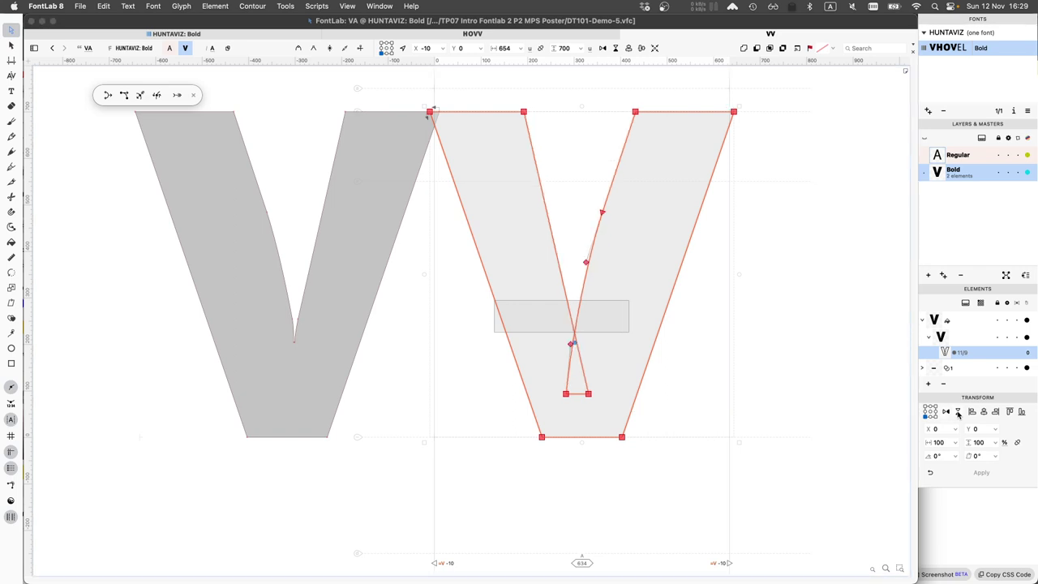
pyautogui.click(957, 412)
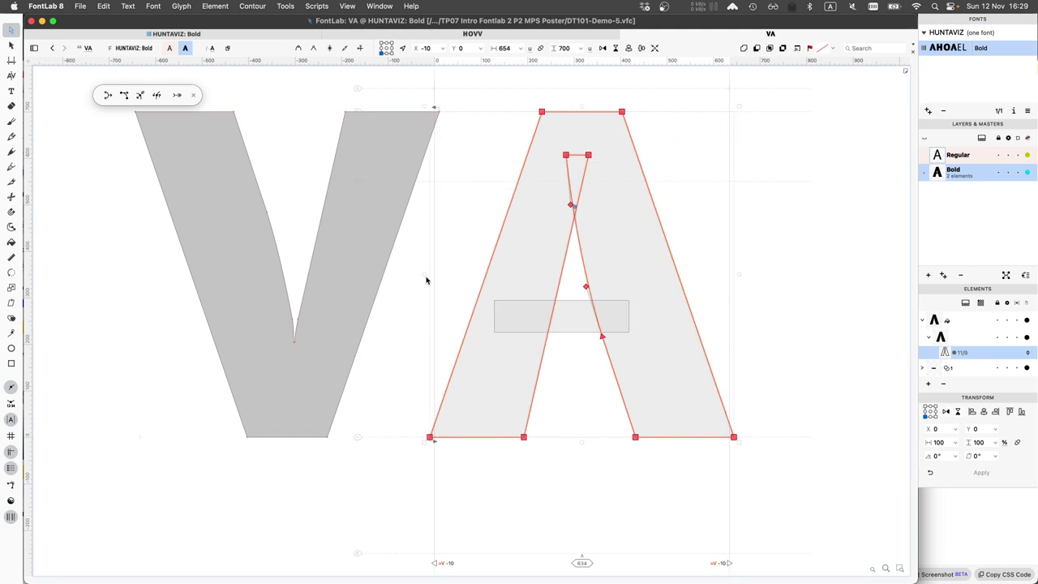
# Remove the old crossbar element from the Bold A.
pyautogui.click(566, 307)
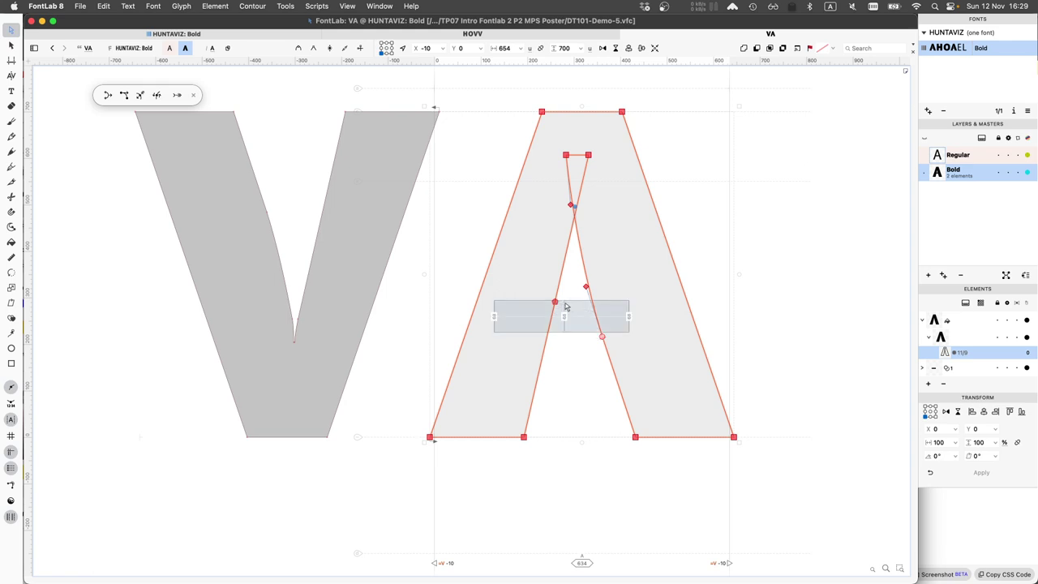
pyautogui.click(575, 306)
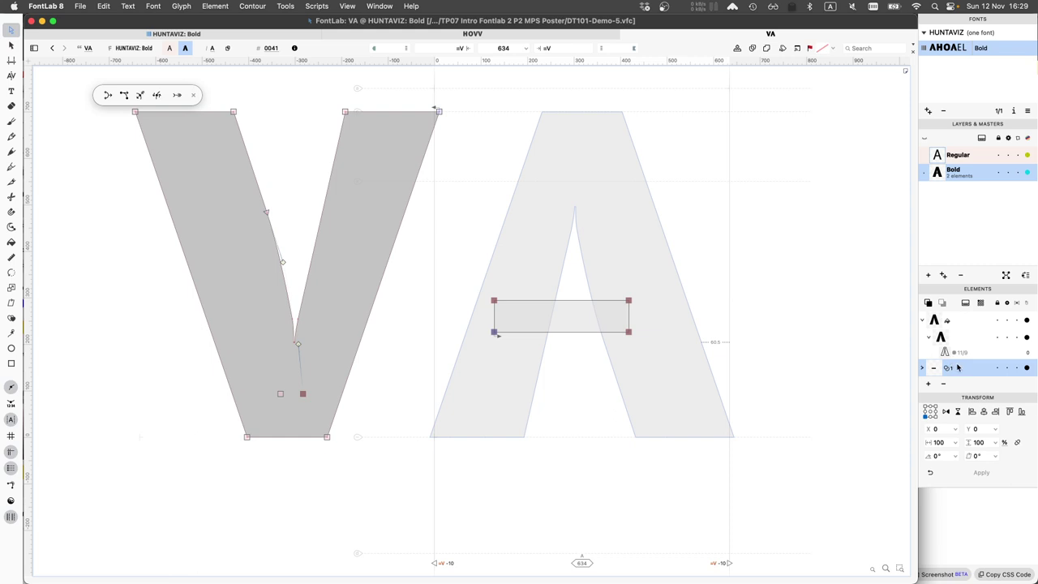
pyautogui.click(943, 384)
pyautogui.click(943, 385)
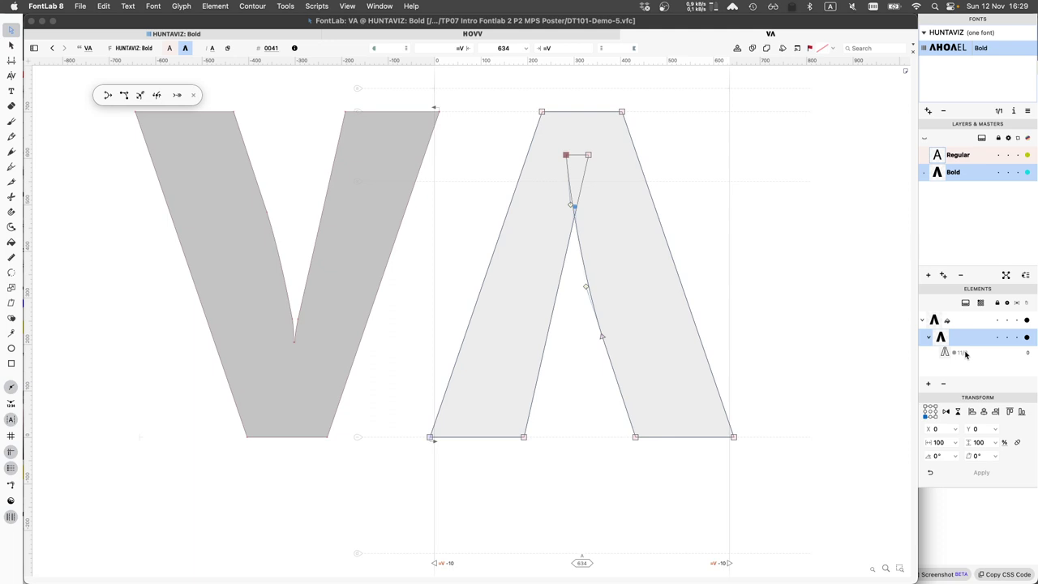
pyautogui.click(963, 353)
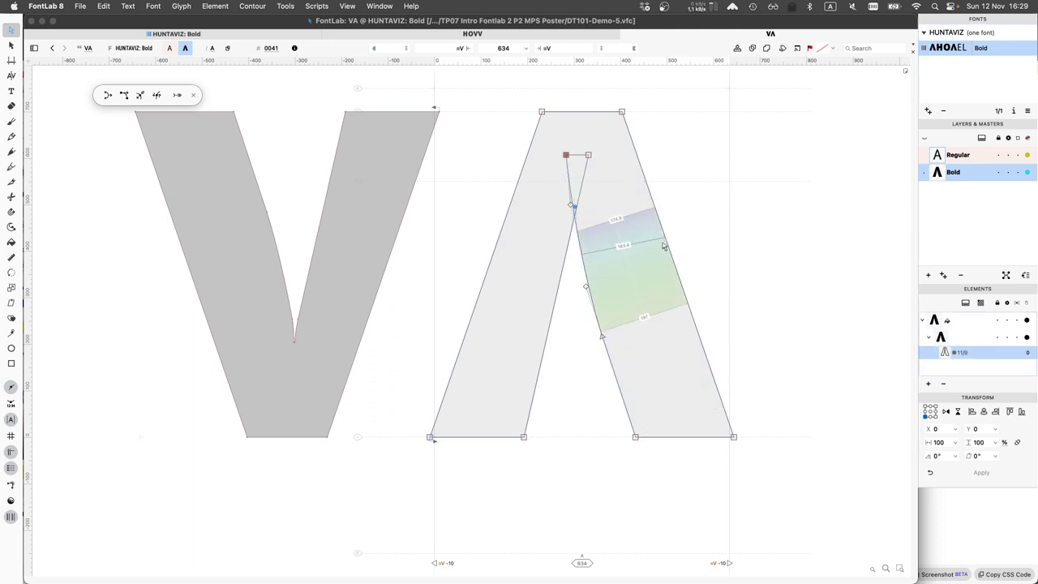
# Add an H after the A so the text reads VAH.
pyautogui.click(685, 233)
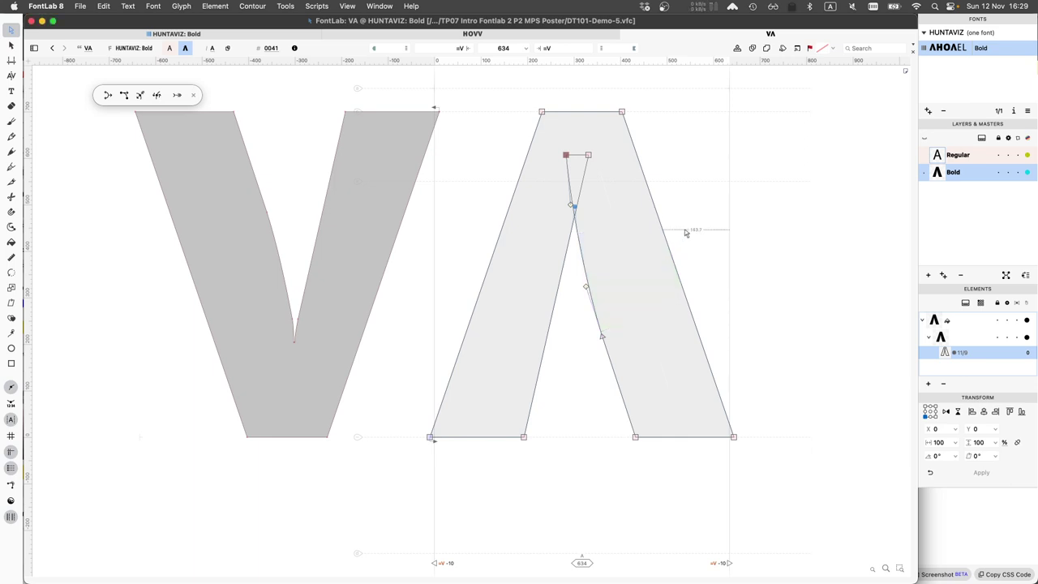
pyautogui.click(685, 233)
pyautogui.press('t')
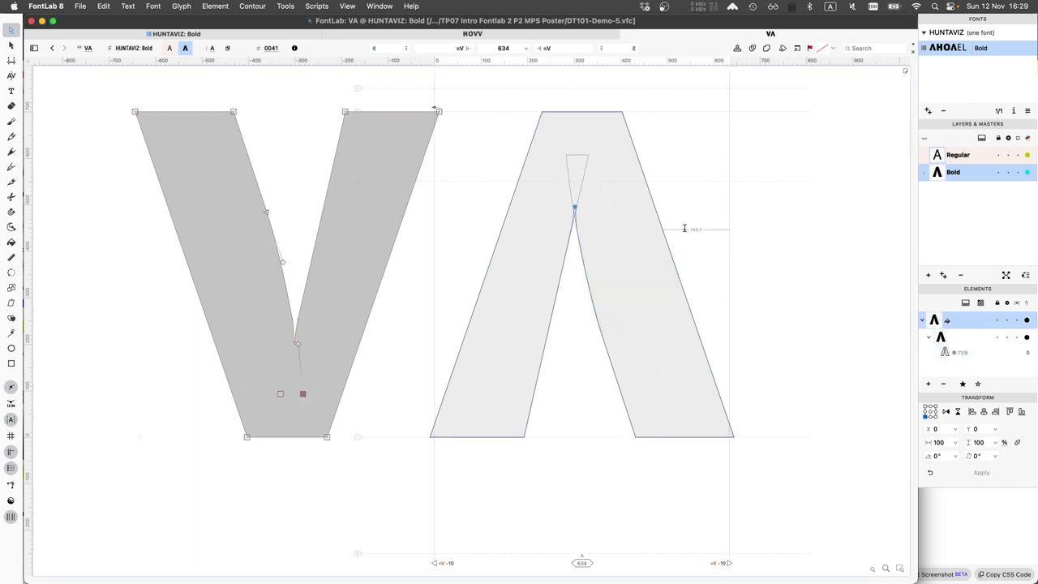
pyautogui.write('H')
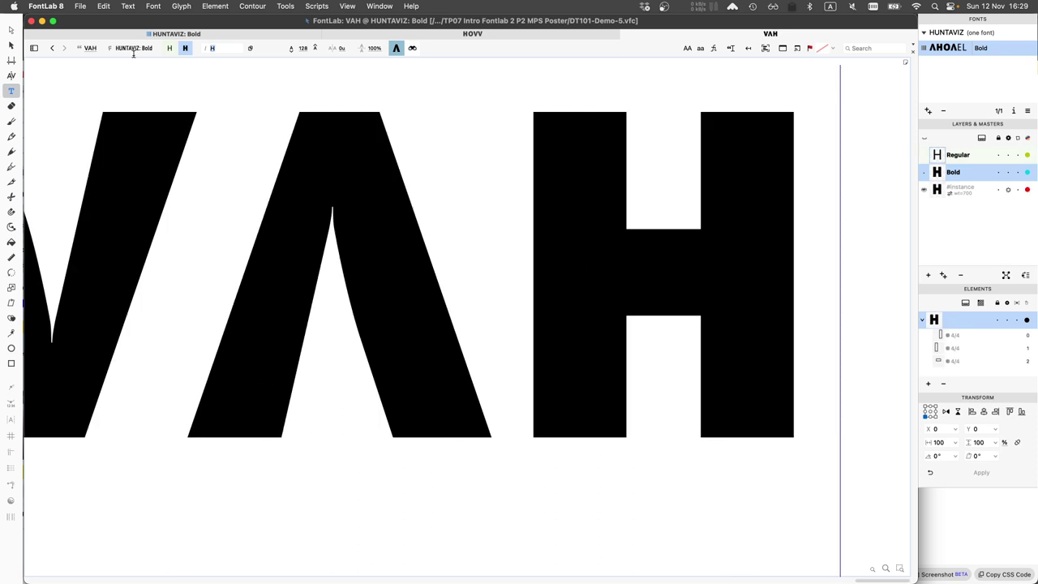
# Select the whole crossbar contour of the Bold H and copy it.
pyautogui.click(12, 30)
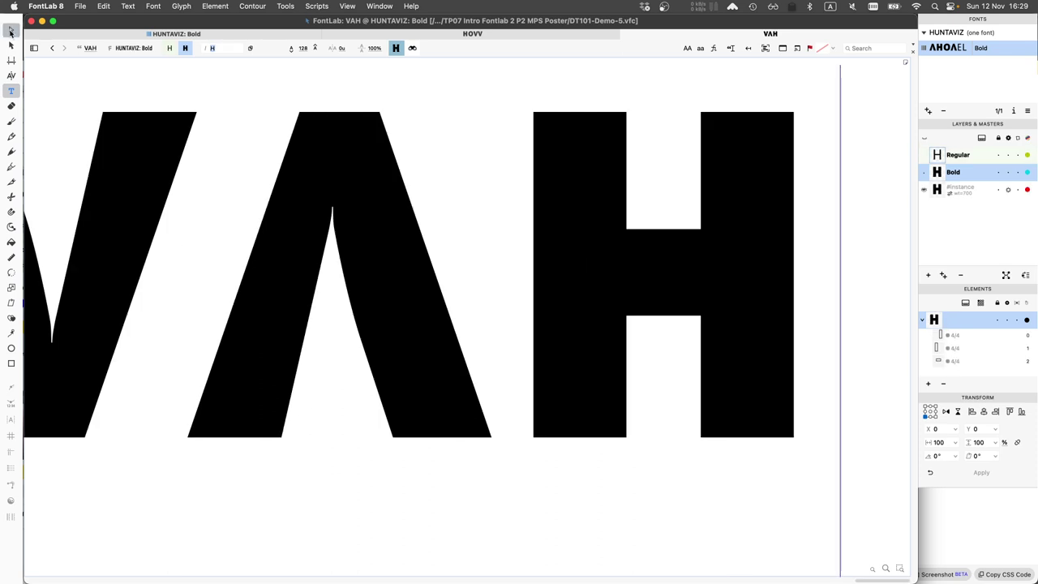
pyautogui.doubleClick(657, 263)
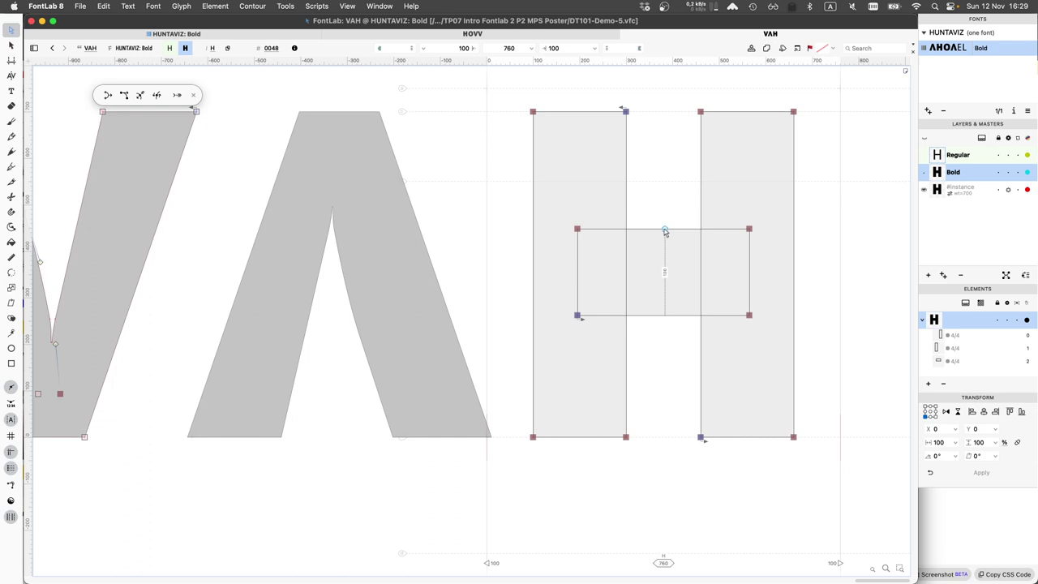
pyautogui.click(665, 230)
pyautogui.doubleClick(665, 231)
pyautogui.click(665, 230)
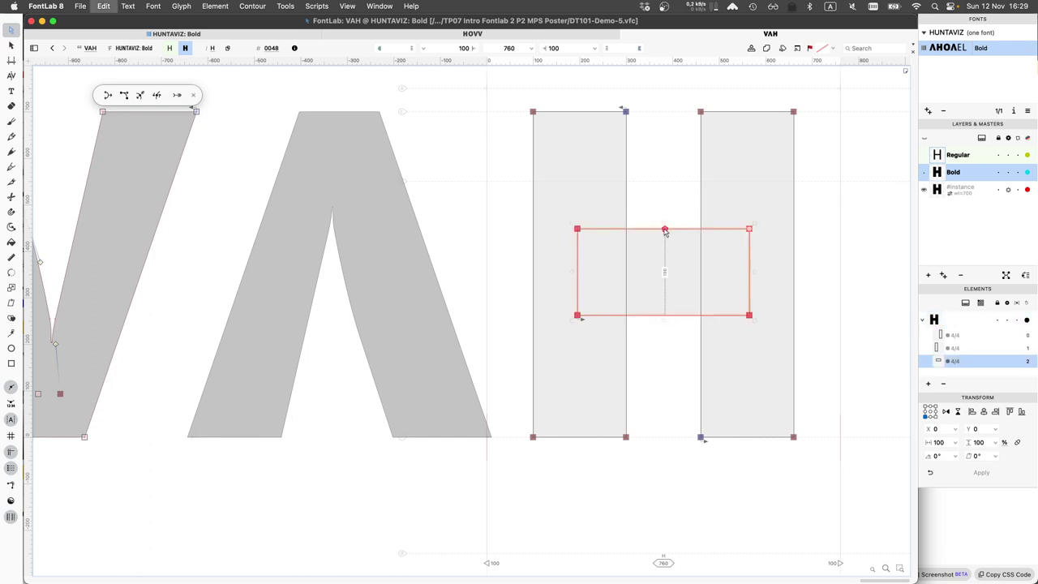
pyautogui.press('Escape')
# Paste the copied crossbar into the Bold A's filled group, beside its main contour element.
pyautogui.click(346, 323)
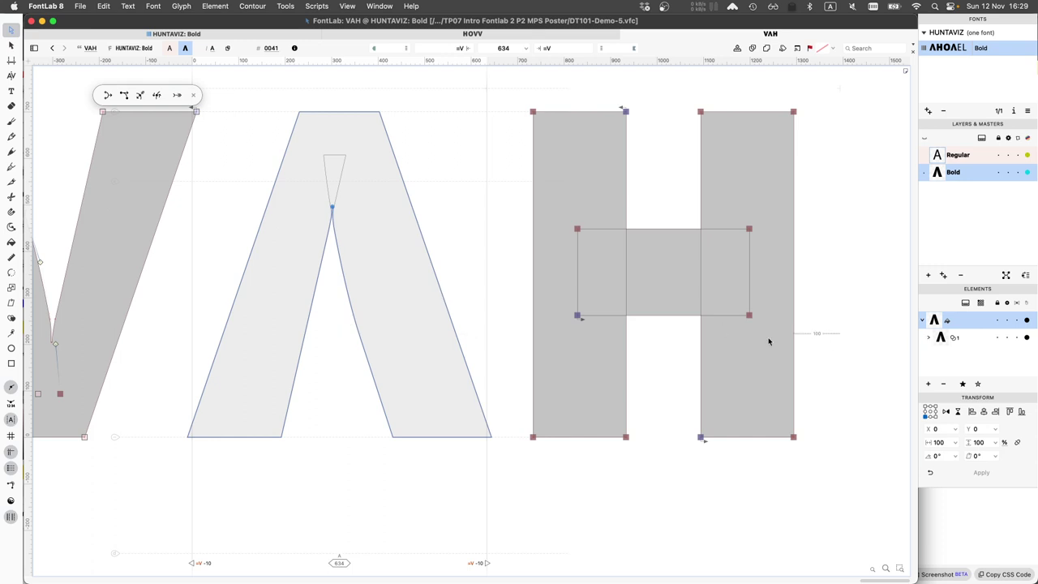
pyautogui.click(929, 339)
pyautogui.click(957, 353)
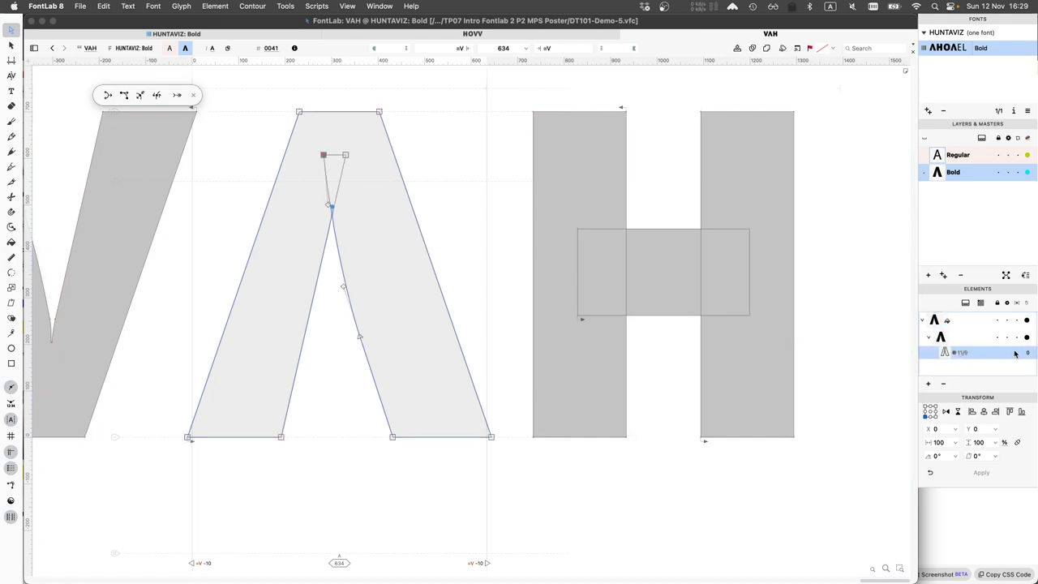
pyautogui.press('super+a')
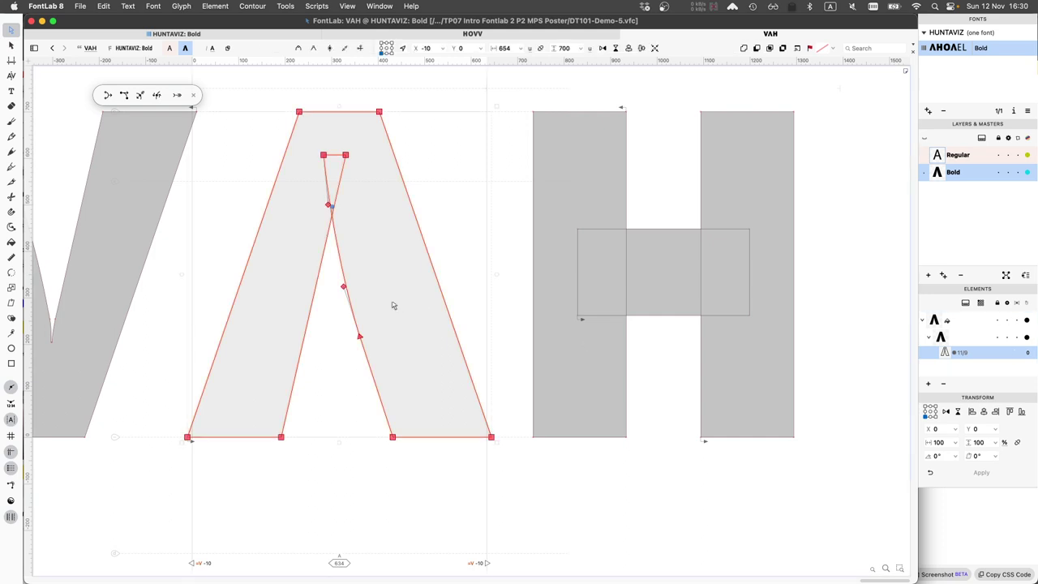
pyautogui.press('shift')
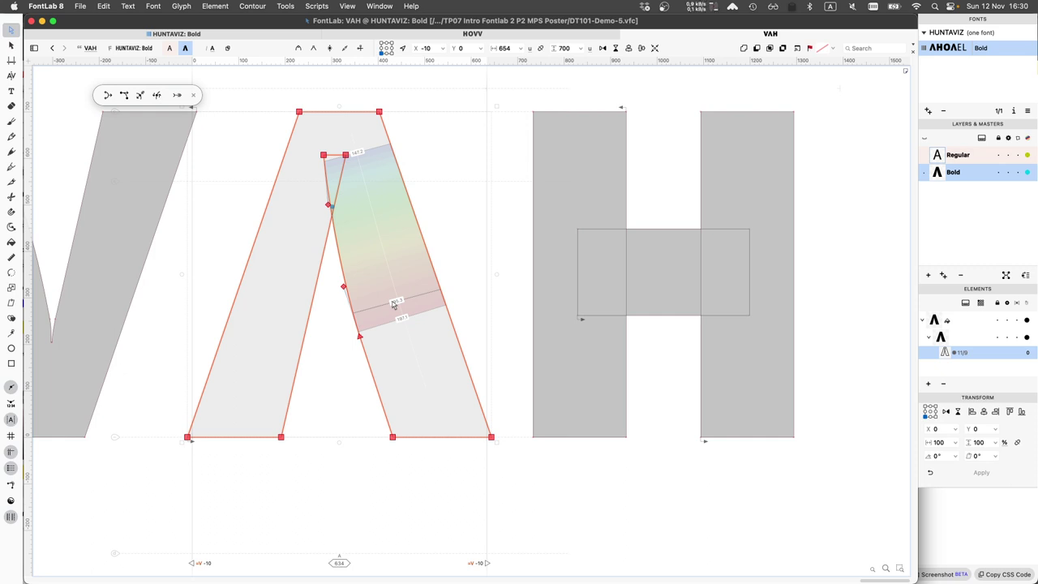
pyautogui.press('super+c')
pyautogui.press('super+v')
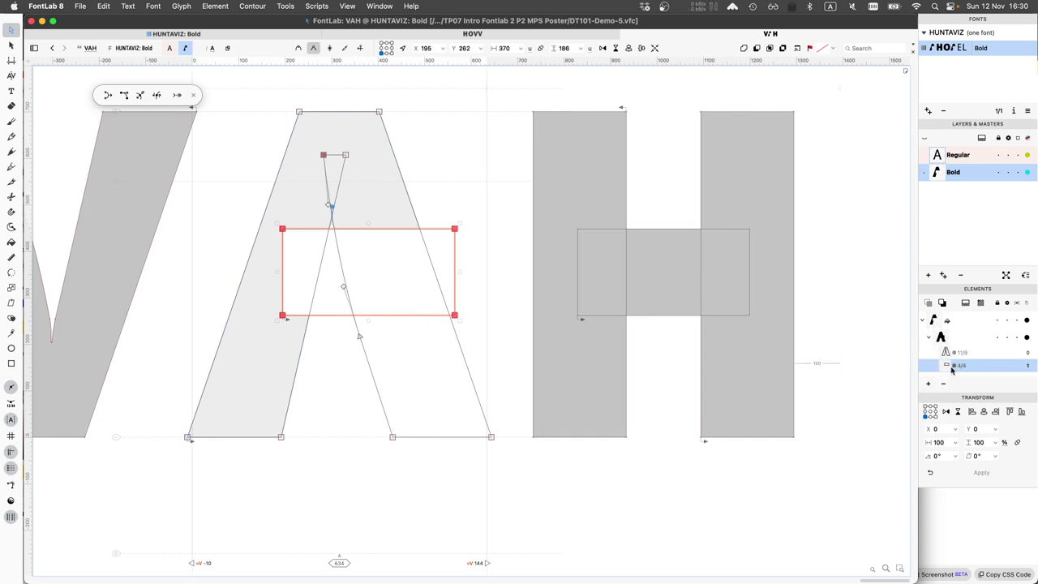
# Reverse the pasted crossbar's contour direction and move it down across the A's legs to X 121, Y 123.
pyautogui.rightClick(324, 316)
pyautogui.click(352, 341)
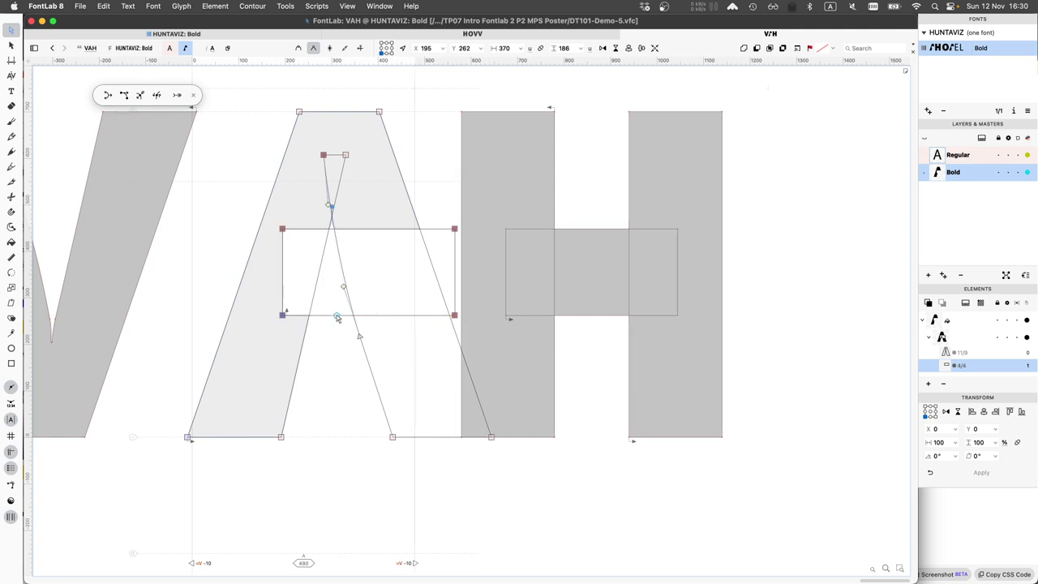
pyautogui.click(338, 316)
pyautogui.doubleClick(337, 316)
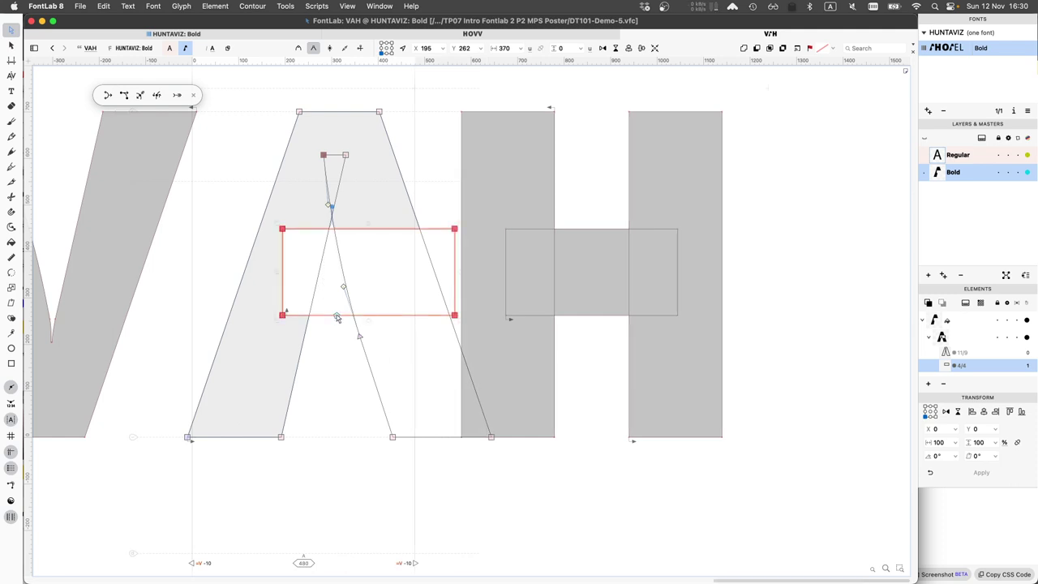
pyautogui.moveTo(336, 316); pyautogui.dragTo(302, 381)
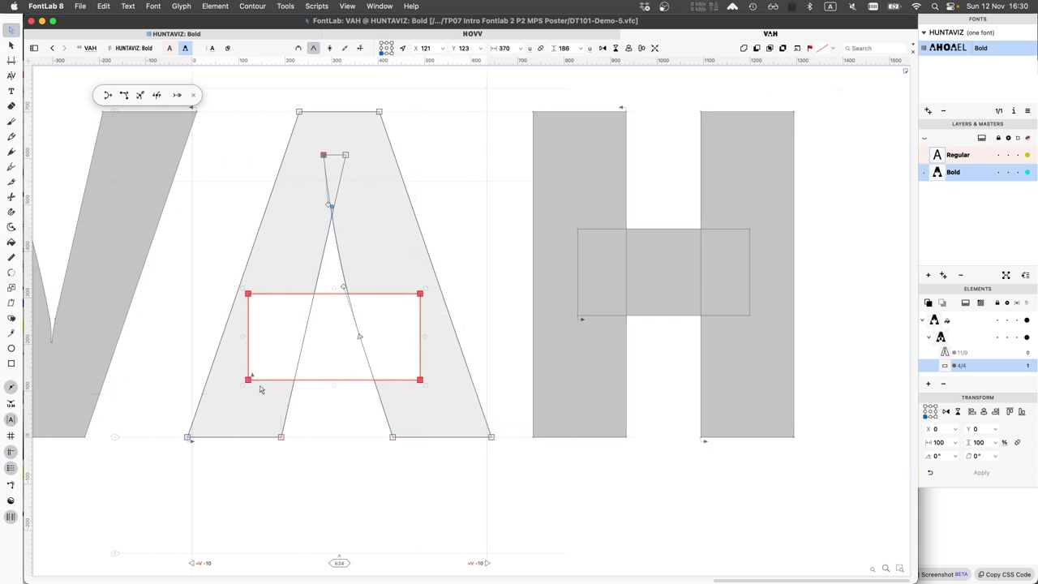
# Reverse the A crossbar's contour direction again and fill its empty areas with the Fill tool.
pyautogui.rightClick(273, 381)
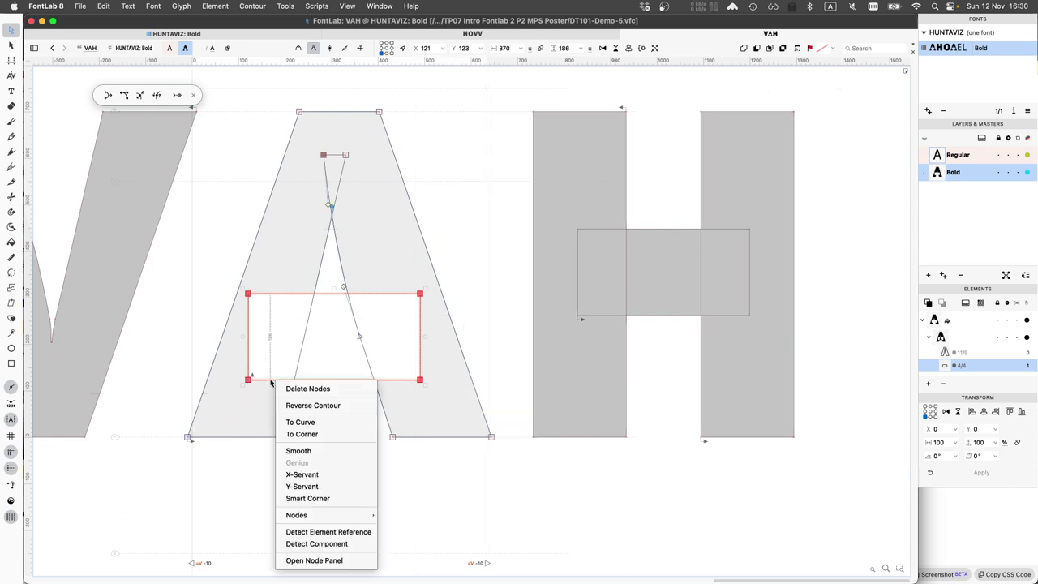
pyautogui.click(312, 406)
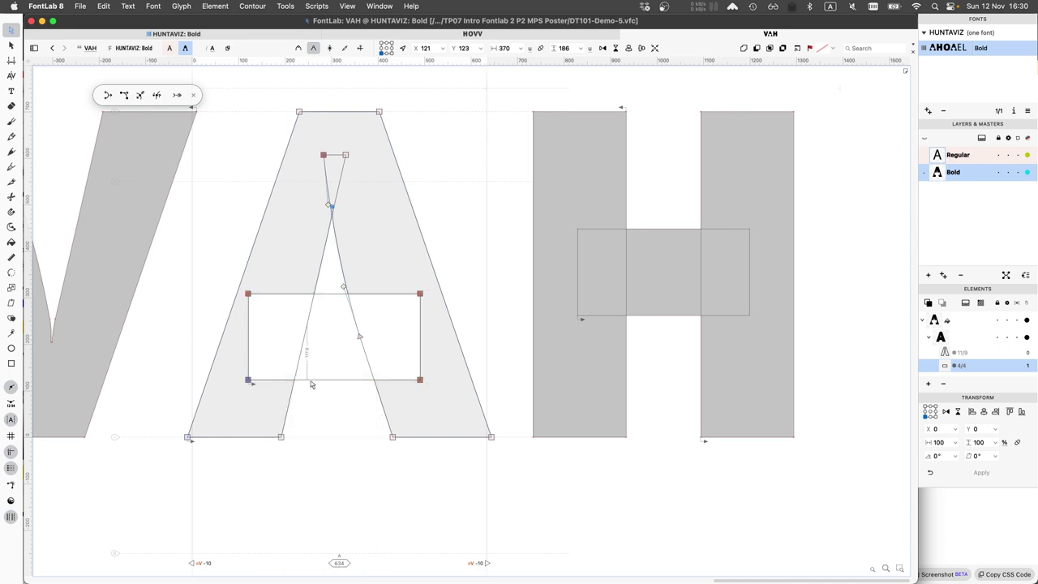
pyautogui.click(315, 381)
pyautogui.doubleClick(316, 381)
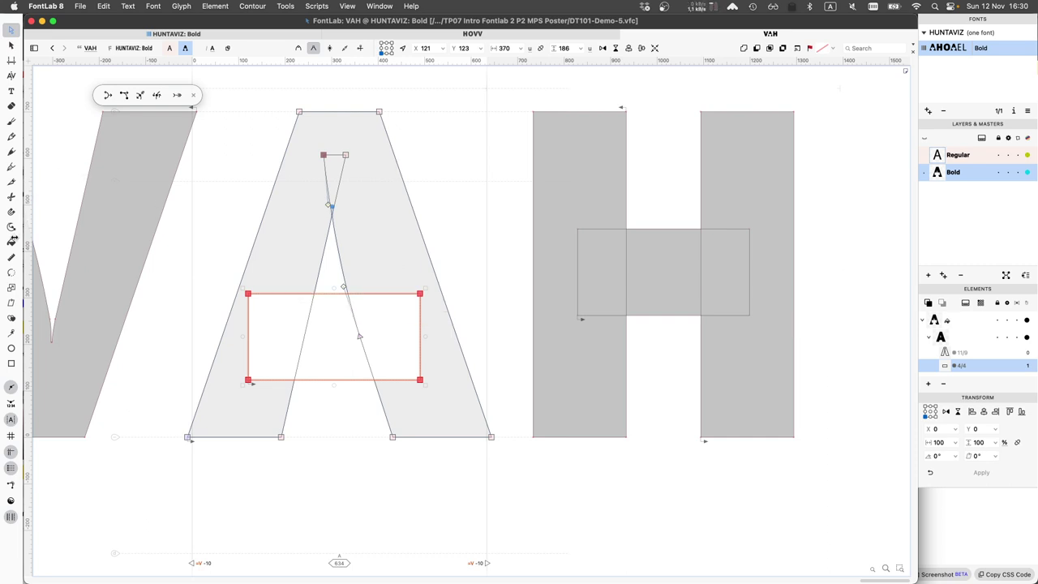
pyautogui.click(11, 242)
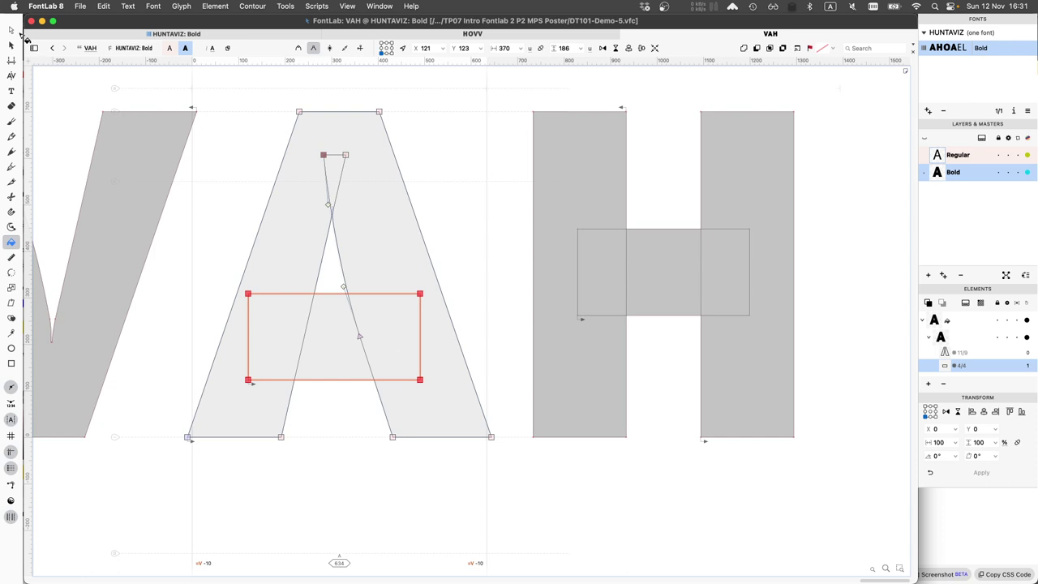
pyautogui.click(12, 31)
# Thin the A's crossbar by raising its lower edge 20 units and lowering its upper edge 20 units.
pyautogui.click(353, 297)
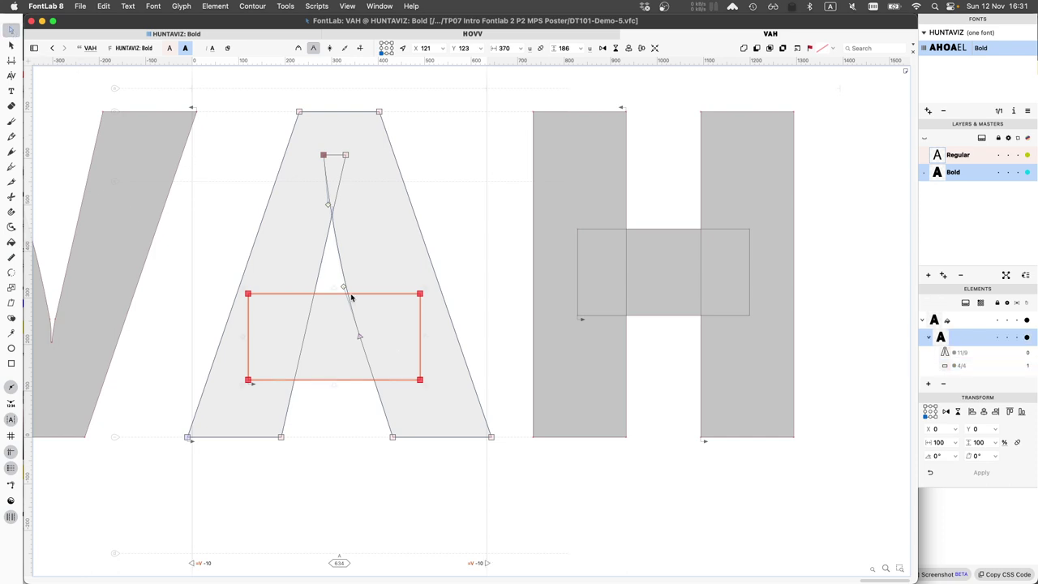
pyautogui.click(347, 342)
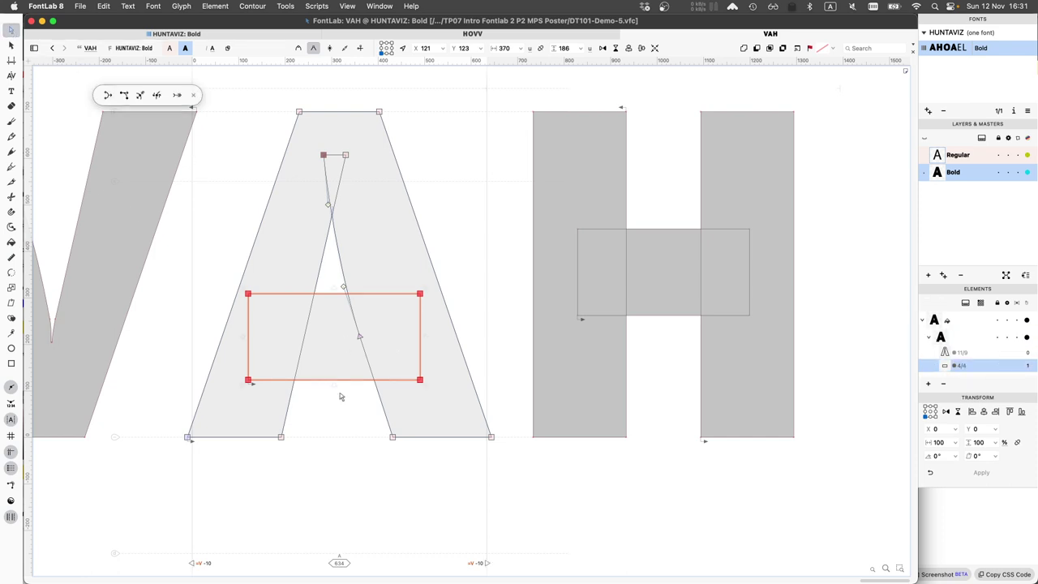
pyautogui.click(336, 343)
pyautogui.click(332, 385)
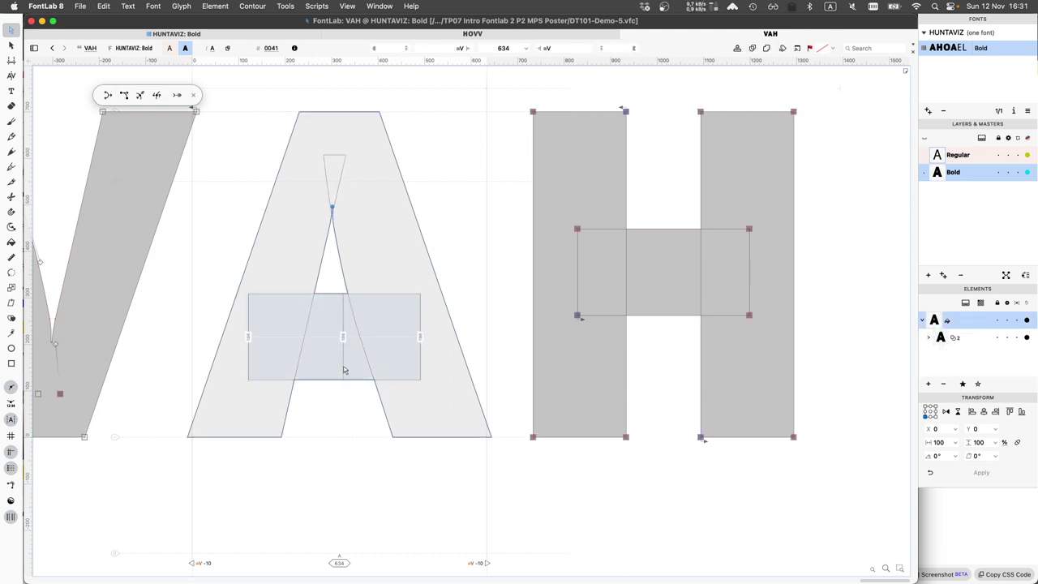
pyautogui.click(341, 378)
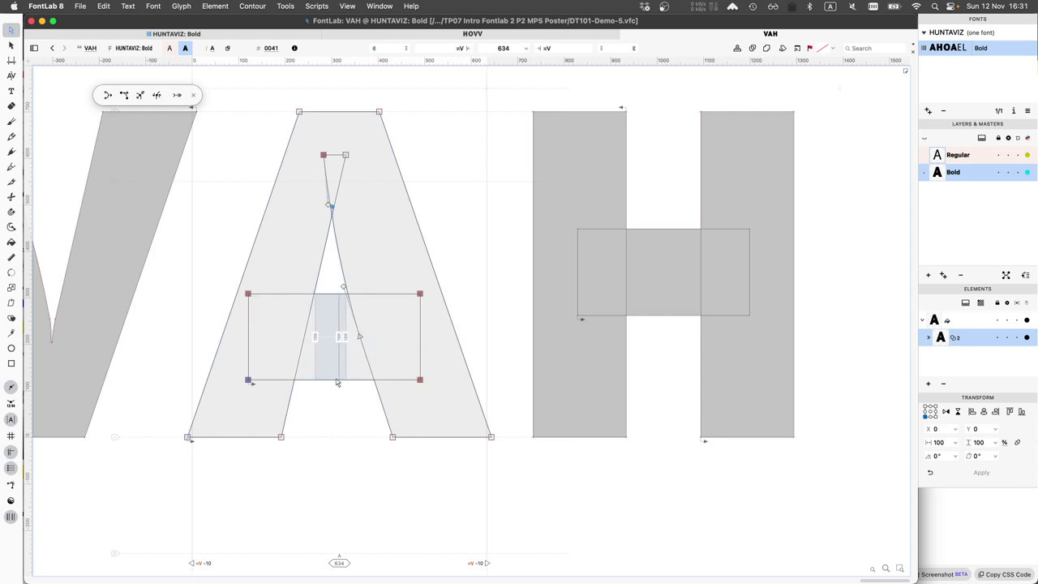
pyautogui.click(336, 380)
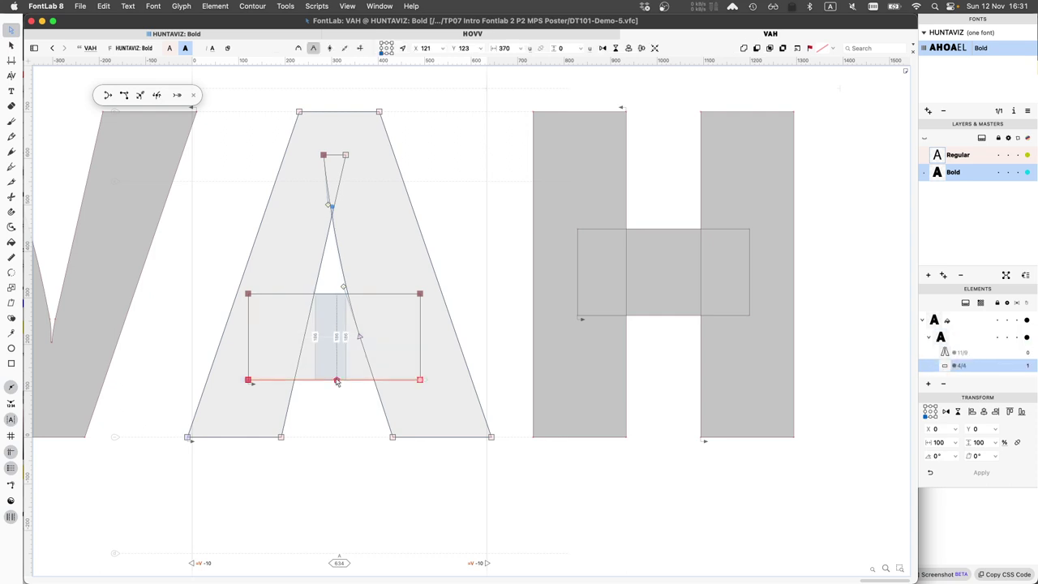
pyautogui.hotkey('shift', 'Up')
pyautogui.hotkey('shift', 'Up')
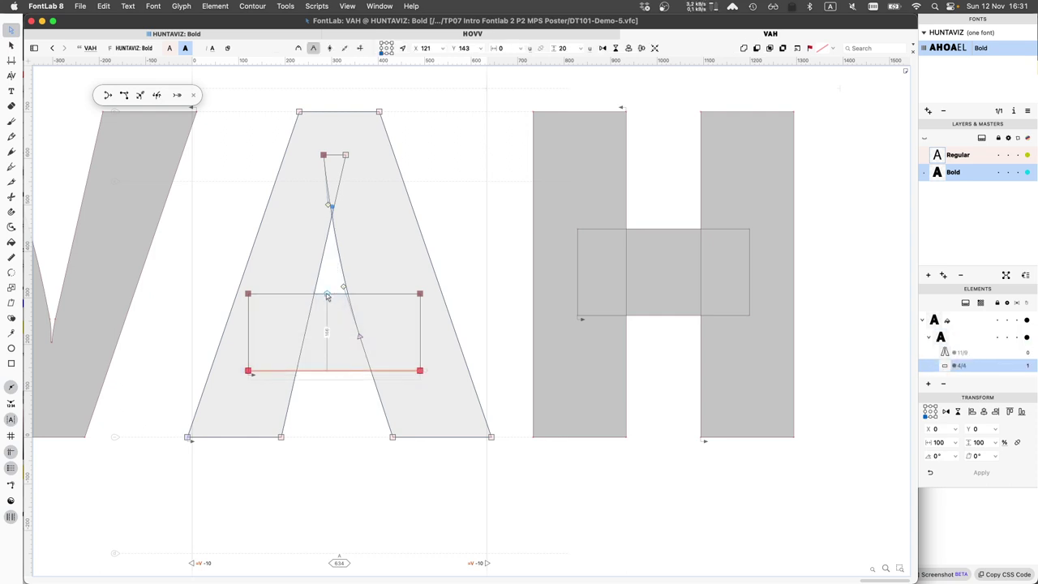
pyautogui.click(327, 293)
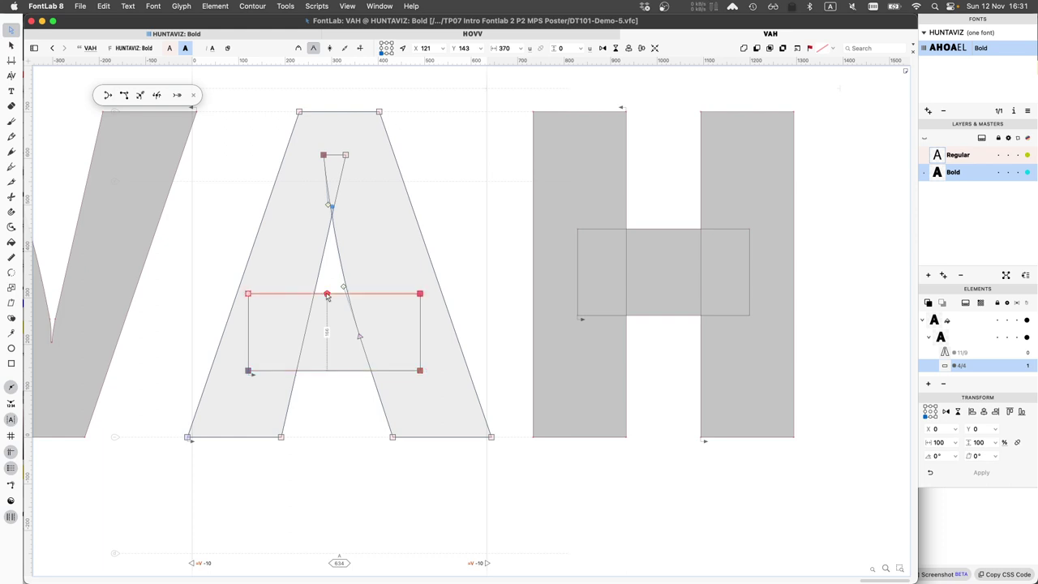
pyautogui.hotkey('shift', 'Down')
pyautogui.hotkey('shift', 'Down')
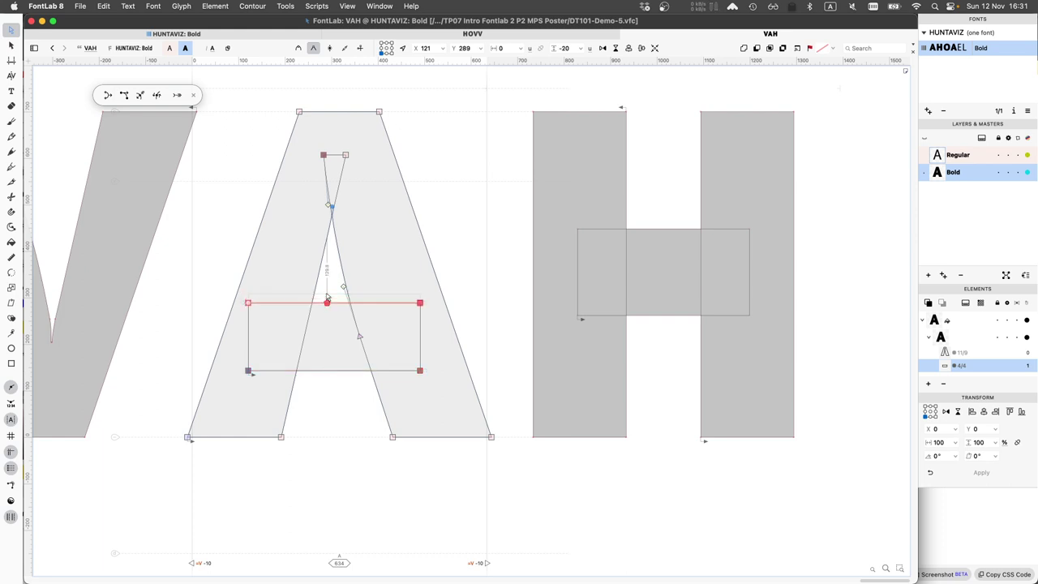
# Move the whole A crossbar down 20 units to Y 123 and preview the letters.
pyautogui.click(325, 371)
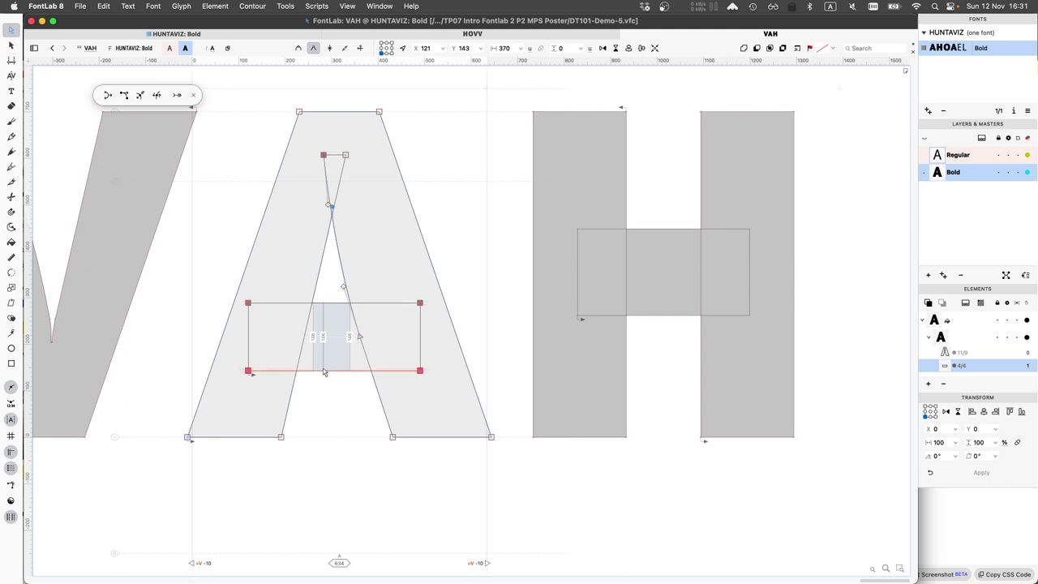
pyautogui.doubleClick(325, 371)
pyautogui.hotkey('shift', 'Down')
pyautogui.hotkey('shift', 'Down')
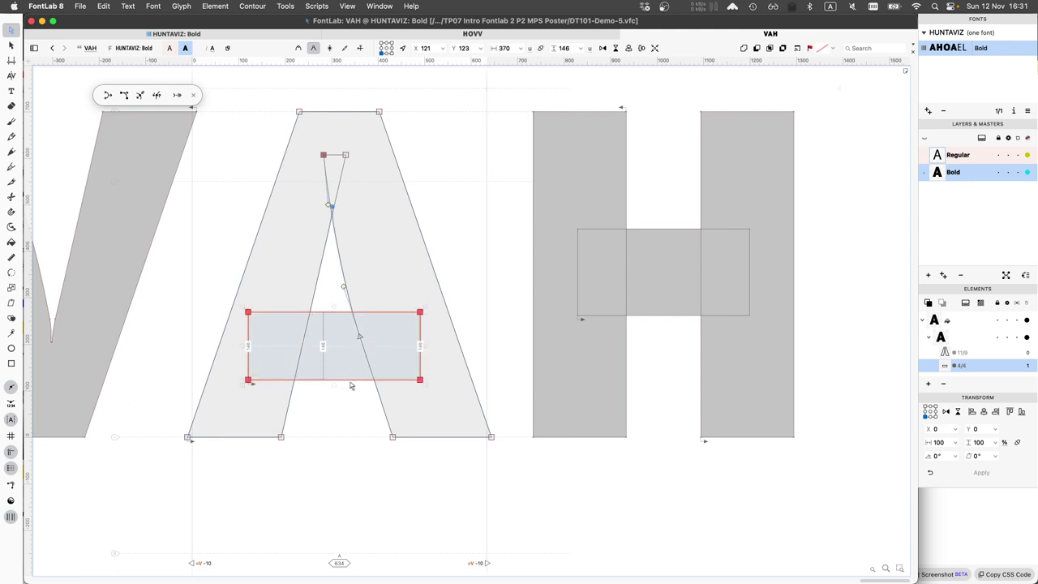
pyautogui.press('space')
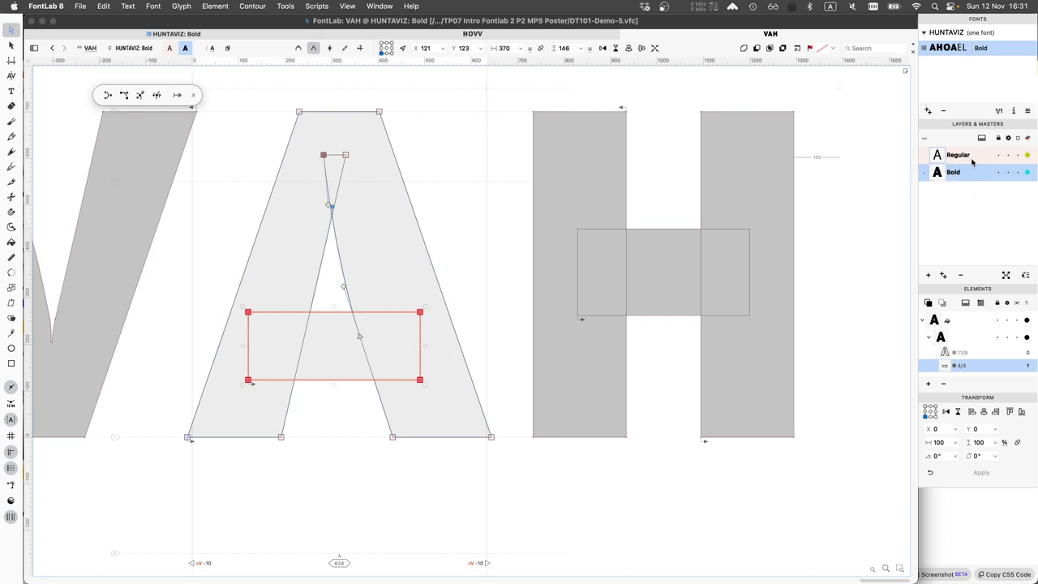
# Switch the A to the Regular master.
pyautogui.click(972, 162)
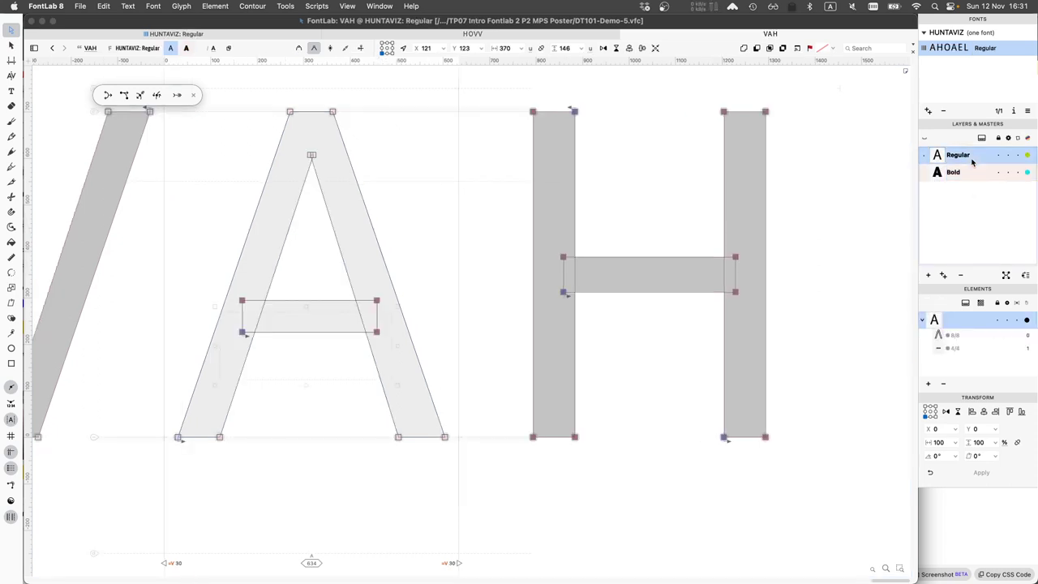
pyautogui.click(99, 8)
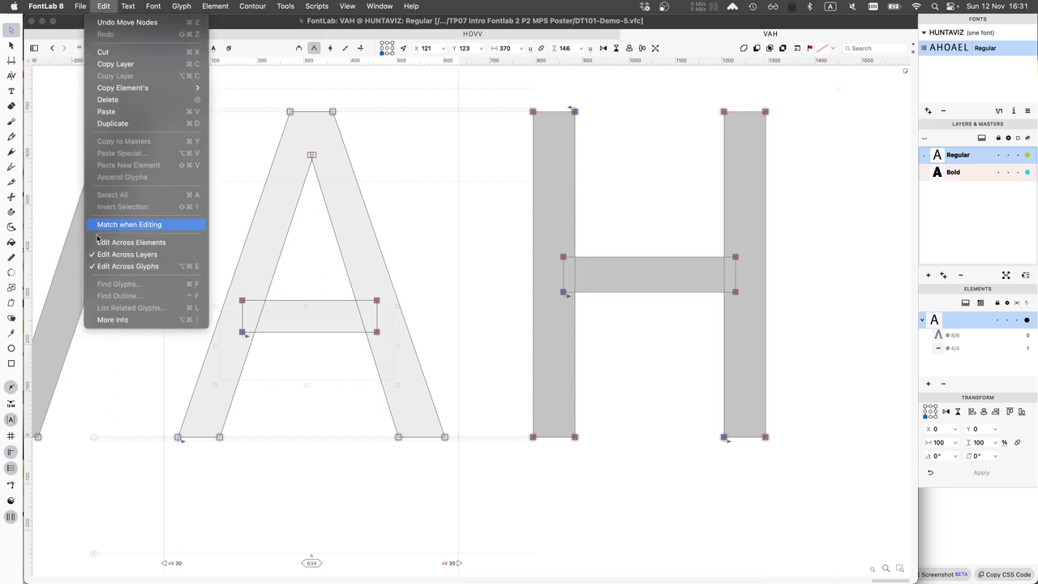
pyautogui.click(97, 244)
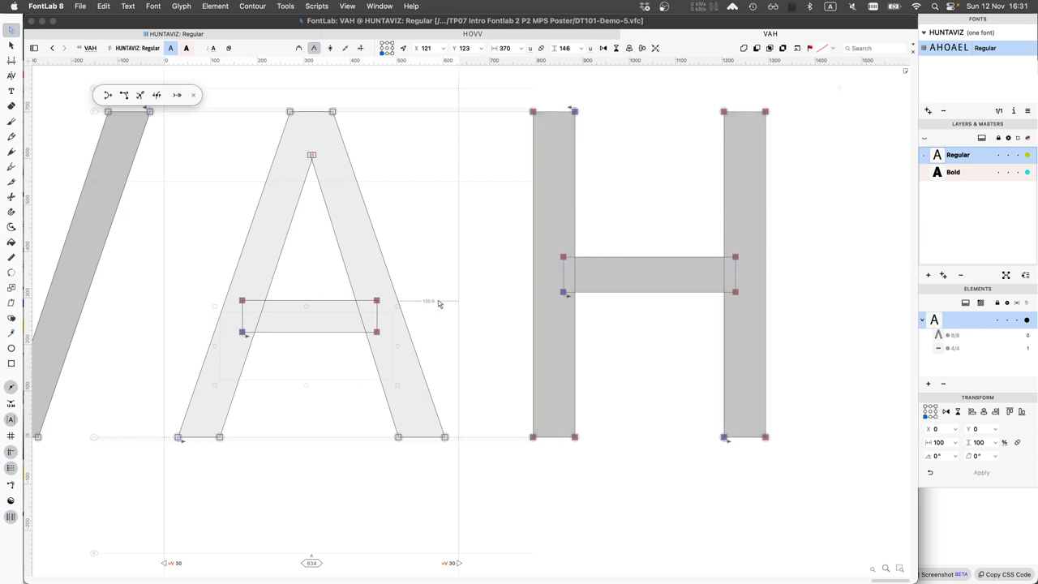
pyautogui.click(346, 6)
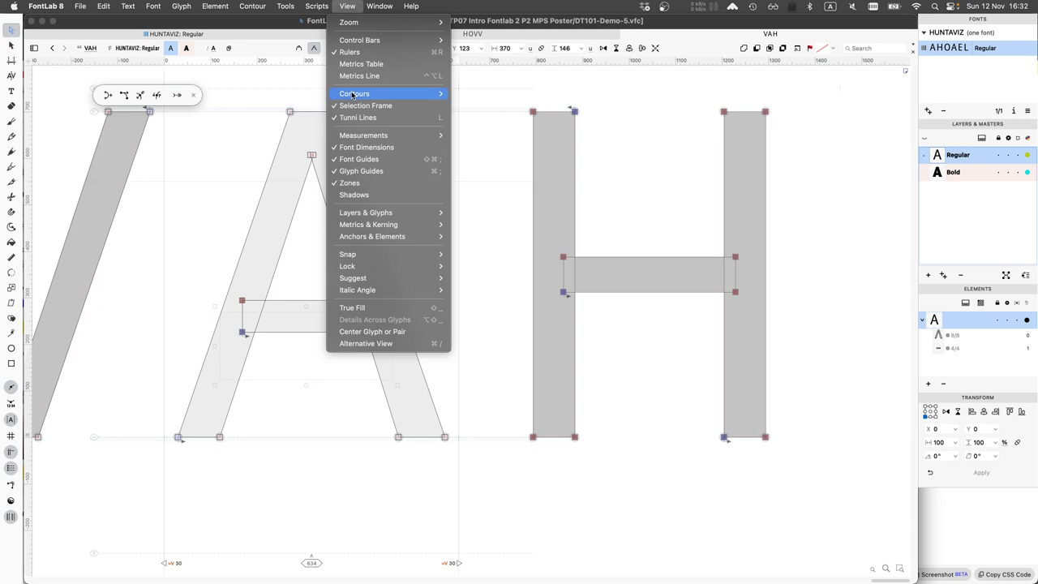
pyautogui.moveTo(353, 94)
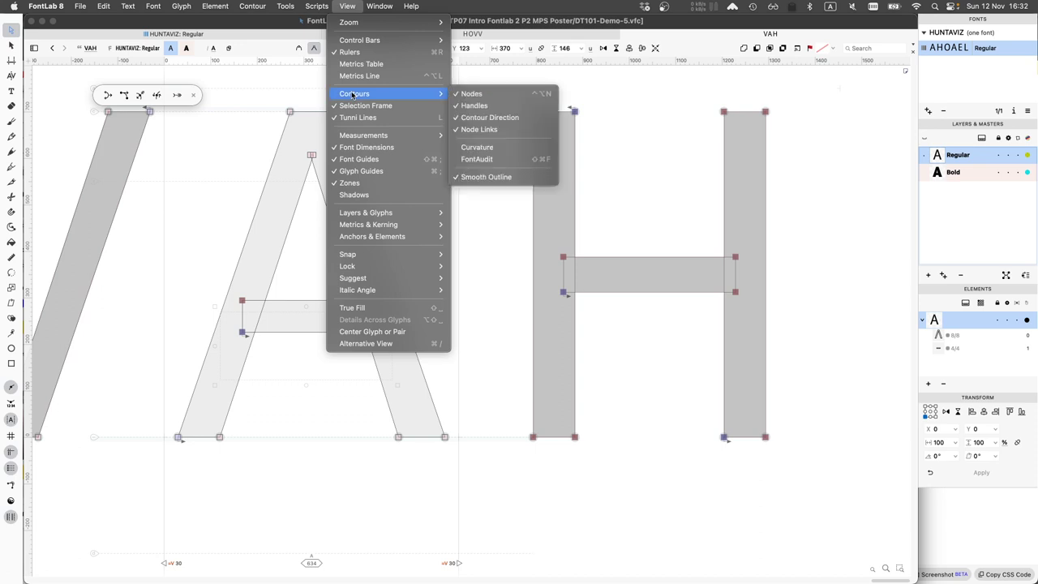
pyautogui.click(347, 8)
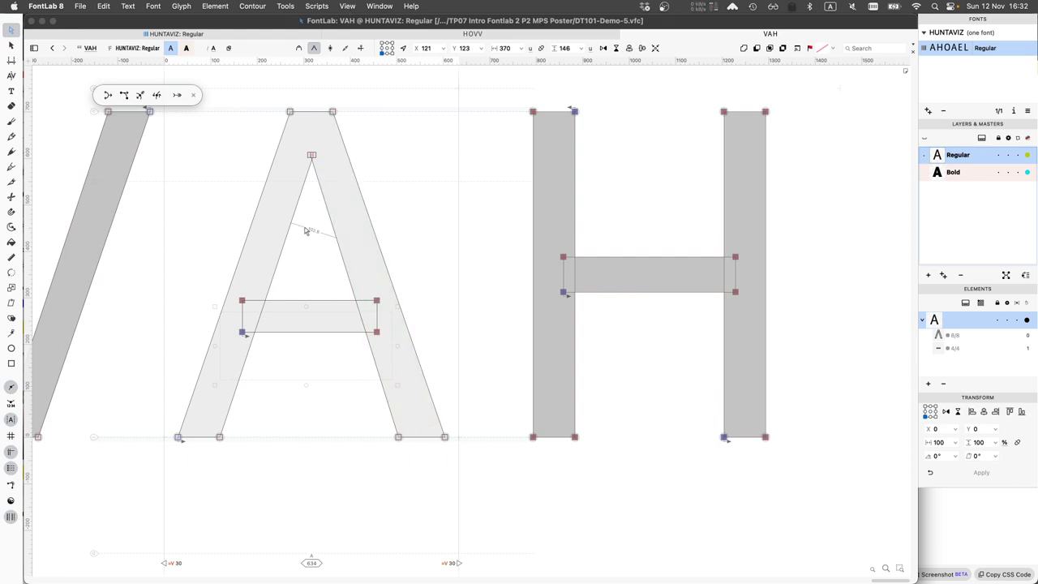
# Copy the whole outline of the V in the Regular master.
pyautogui.click(127, 209)
pyautogui.click(116, 209)
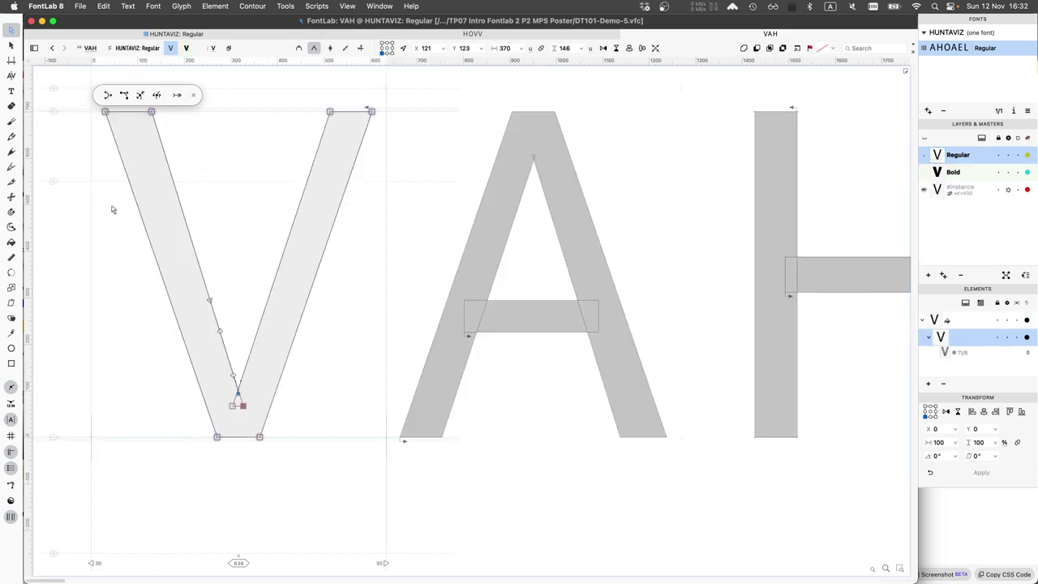
pyautogui.click(179, 208)
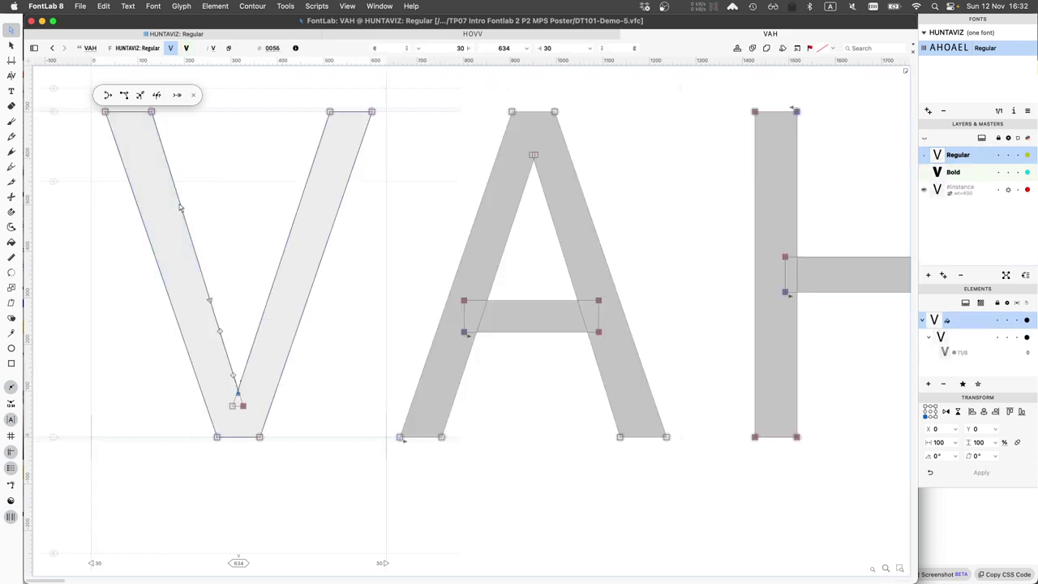
pyautogui.click(180, 207)
pyautogui.click(180, 208)
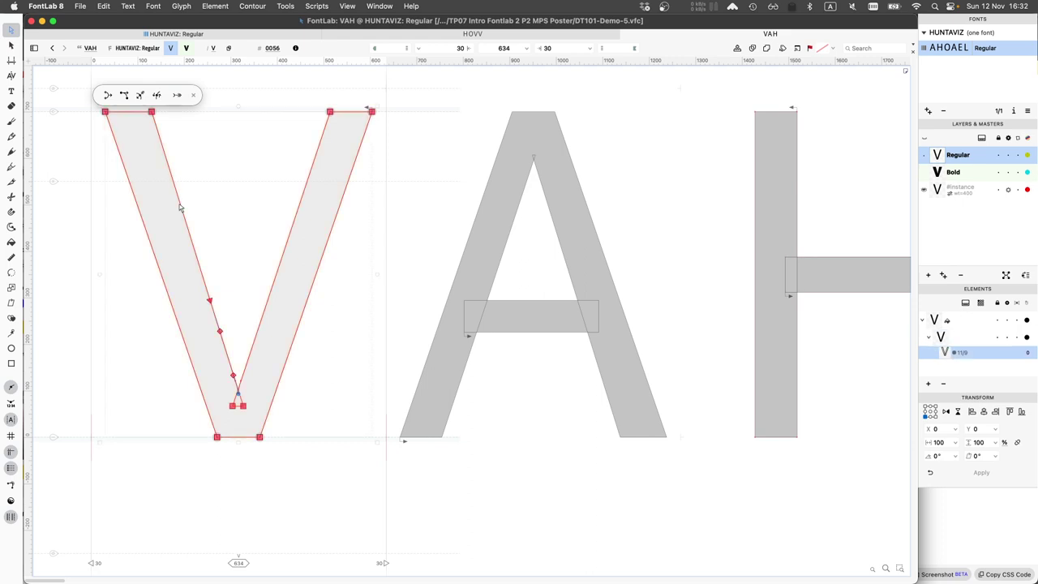
pyautogui.press('super+z')
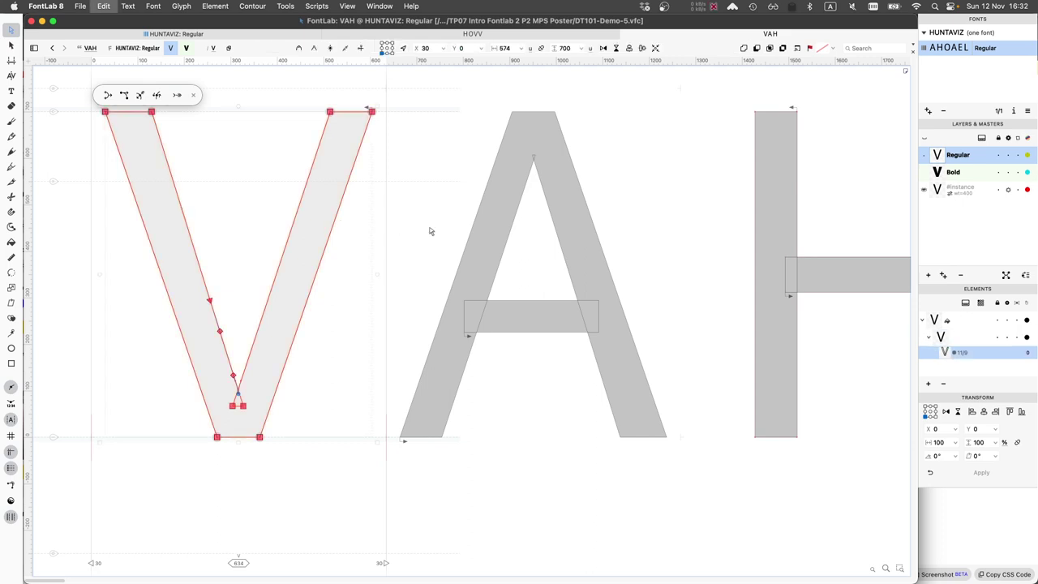
# Delete the Regular A's old diagonal outline, keeping only its crossbar.
pyautogui.click(432, 231)
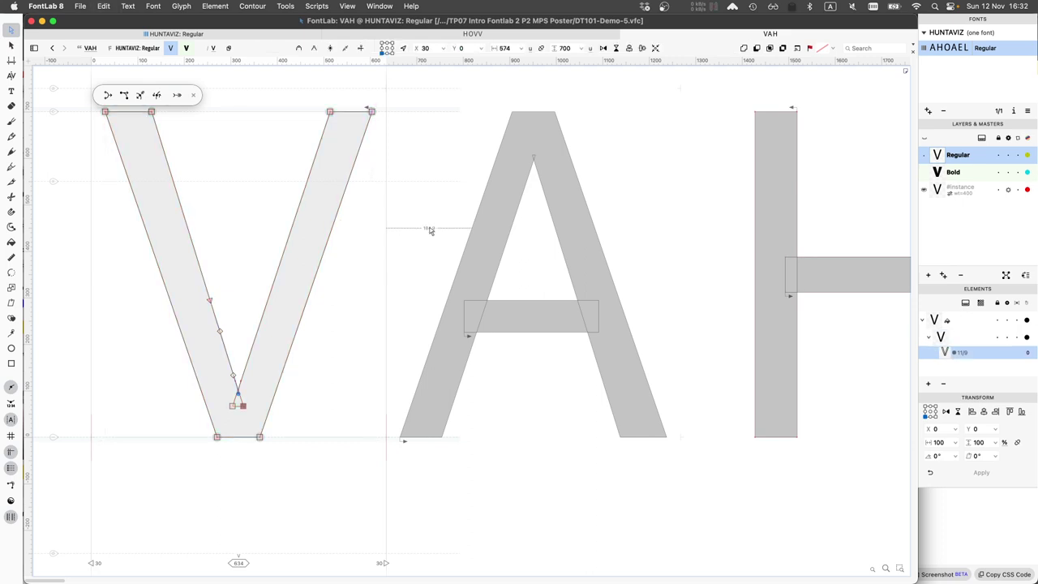
pyautogui.doubleClick(431, 231)
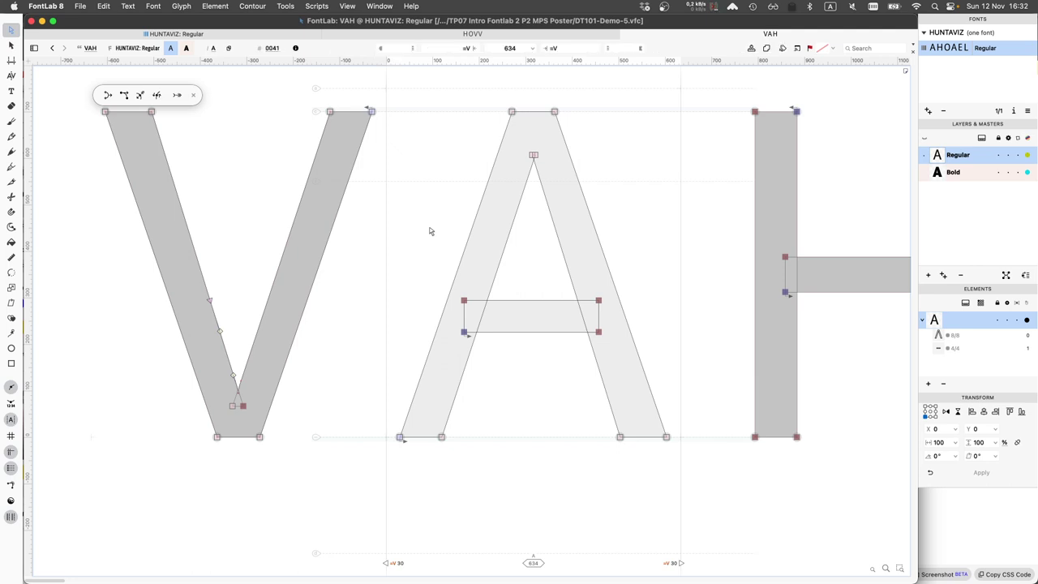
pyautogui.click(503, 252)
pyautogui.doubleClick(503, 251)
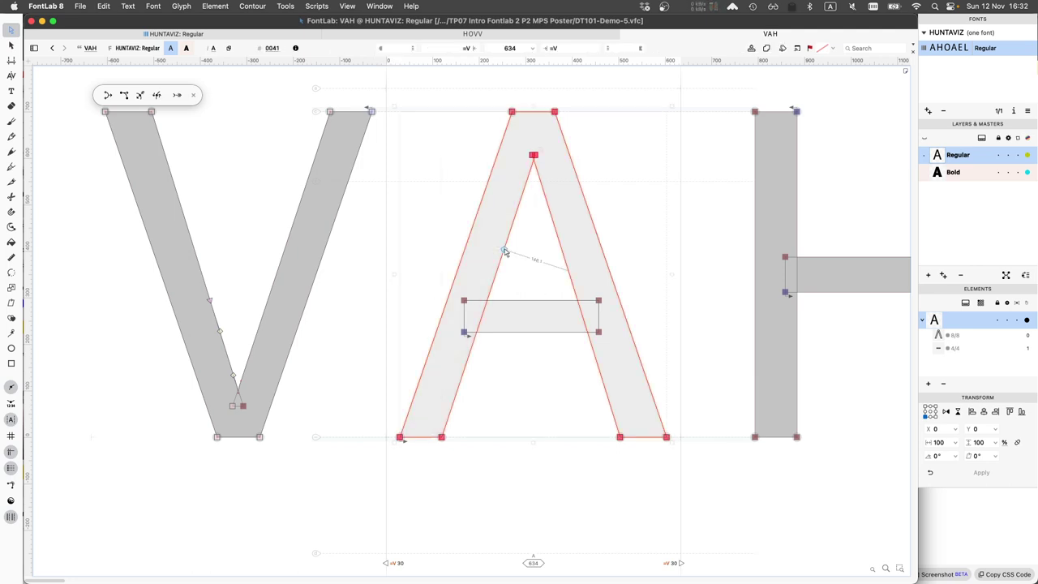
pyautogui.press('BackSpace')
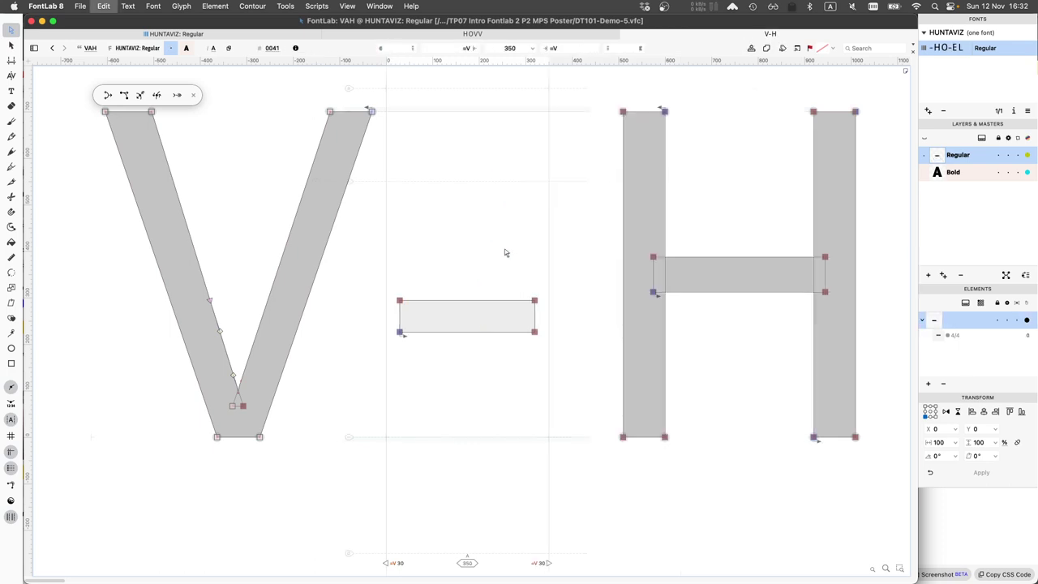
# Paste the V outline into the A and flip it horizontally and vertically.
pyautogui.press('super+v')
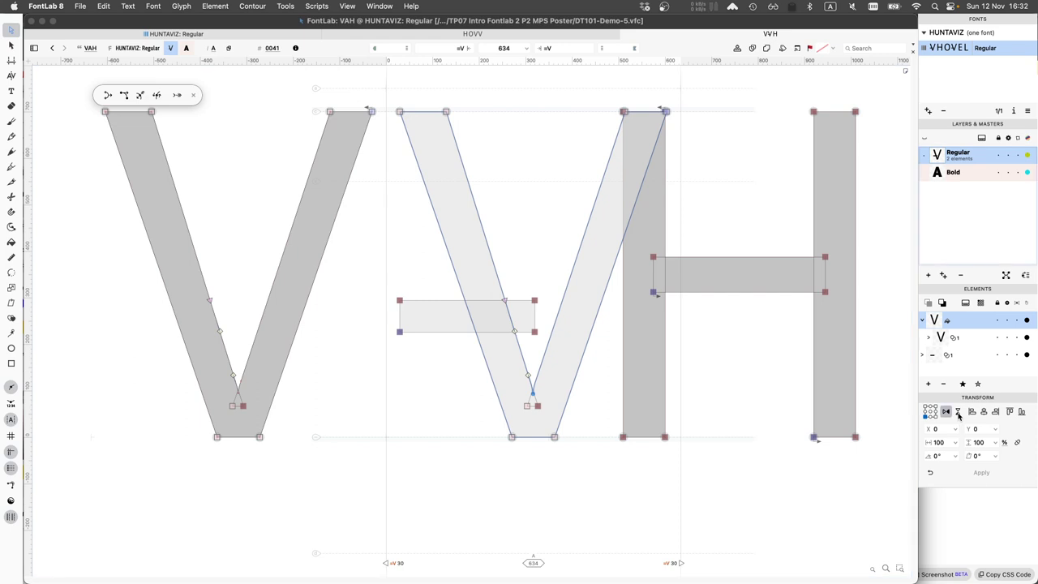
pyautogui.click(958, 412)
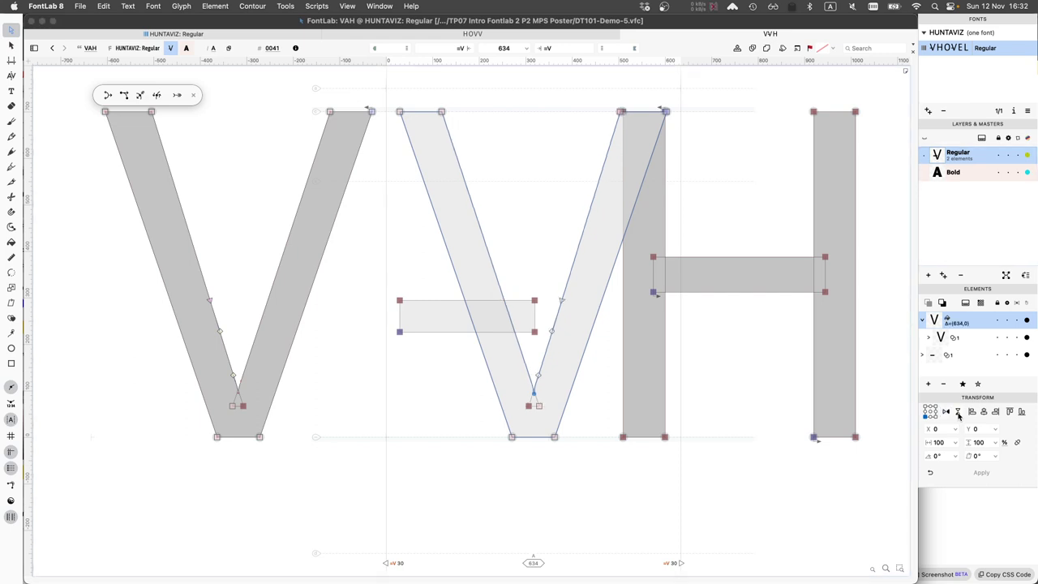
pyautogui.click(957, 413)
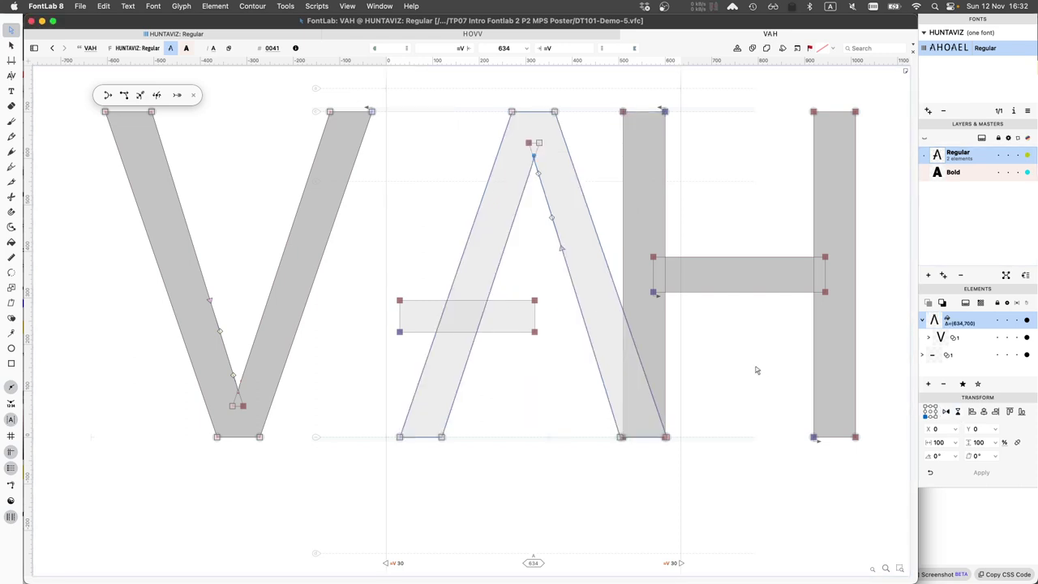
# Move the Regular A's crossbar right to X 180 so it joins the two diagonals.
pyautogui.click(504, 333)
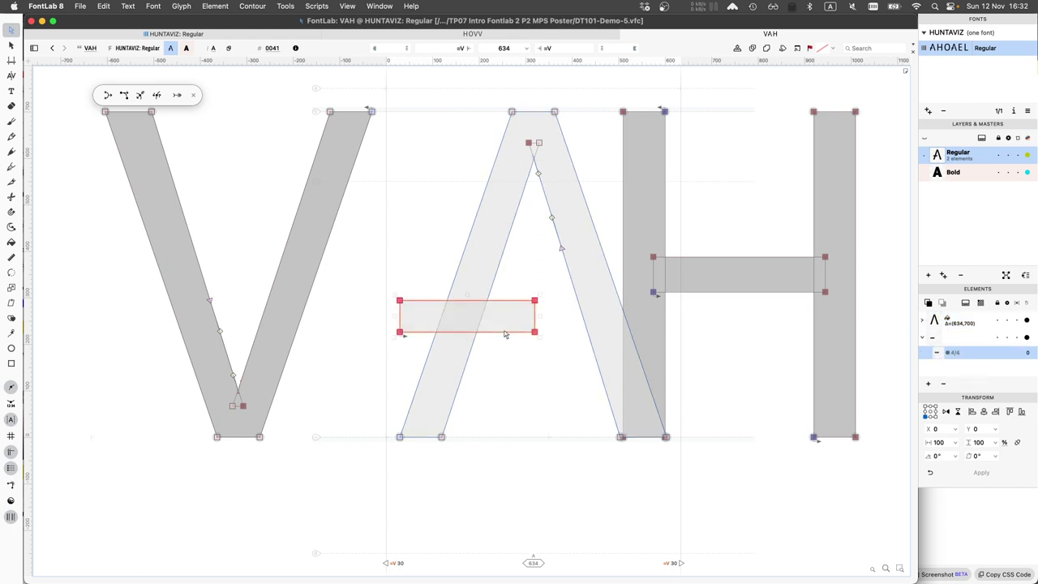
pyautogui.click(502, 332)
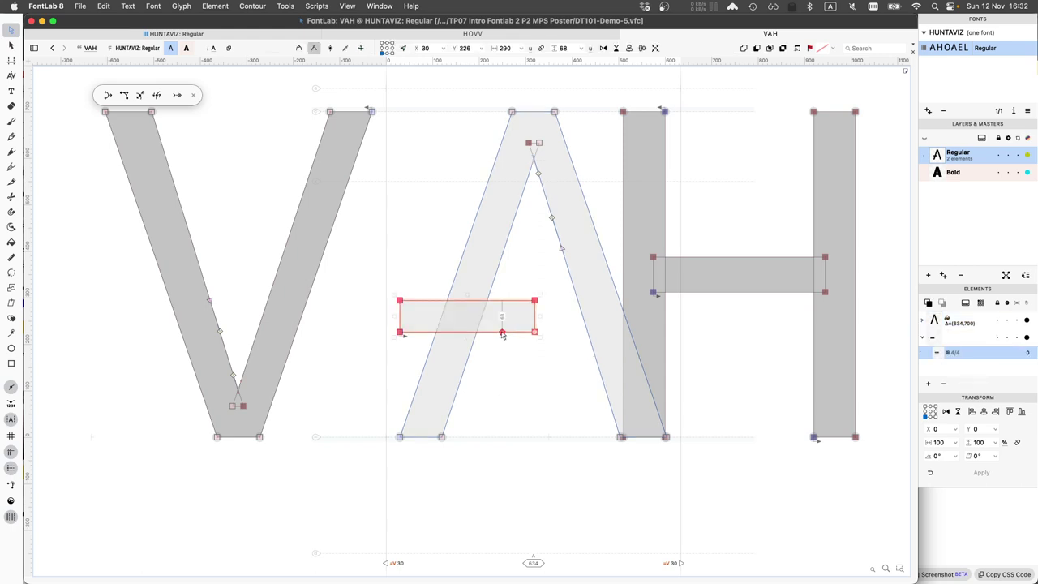
pyautogui.hotkey('shift', 'Right')
pyautogui.hotkey('shift', 'Right')
pyautogui.hotkey('shift', 'Right')
pyautogui.hotkey('shift', 'Right')
pyautogui.hotkey('shift', 'Right')
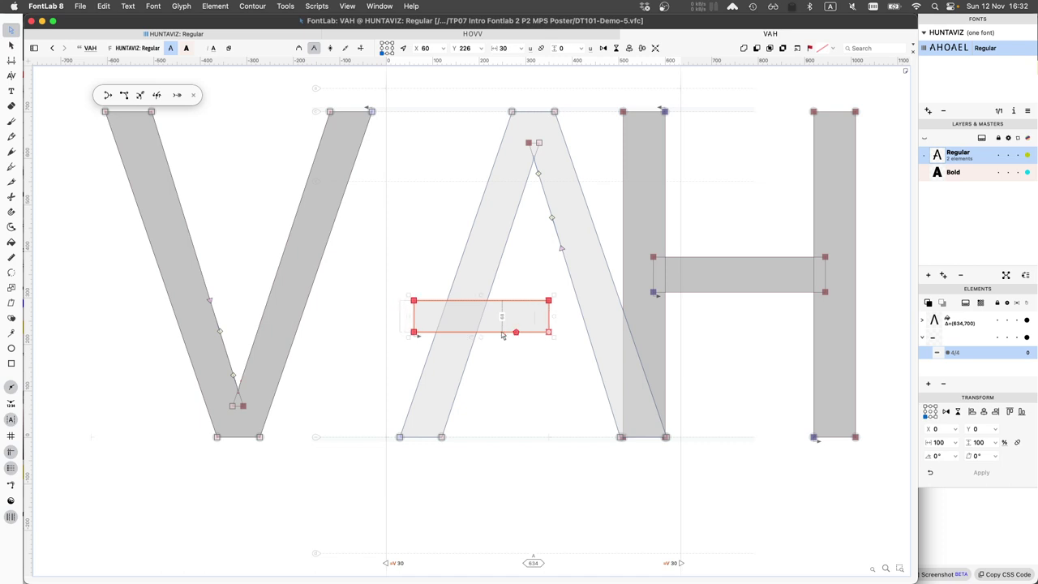
pyautogui.hotkey('shift', 'Right')
pyautogui.hotkey('shift', 'Right')
pyautogui.hotkey('shift', 'Right')
pyautogui.hotkey('shift', 'Right')
pyautogui.hotkey('shift', 'Right')
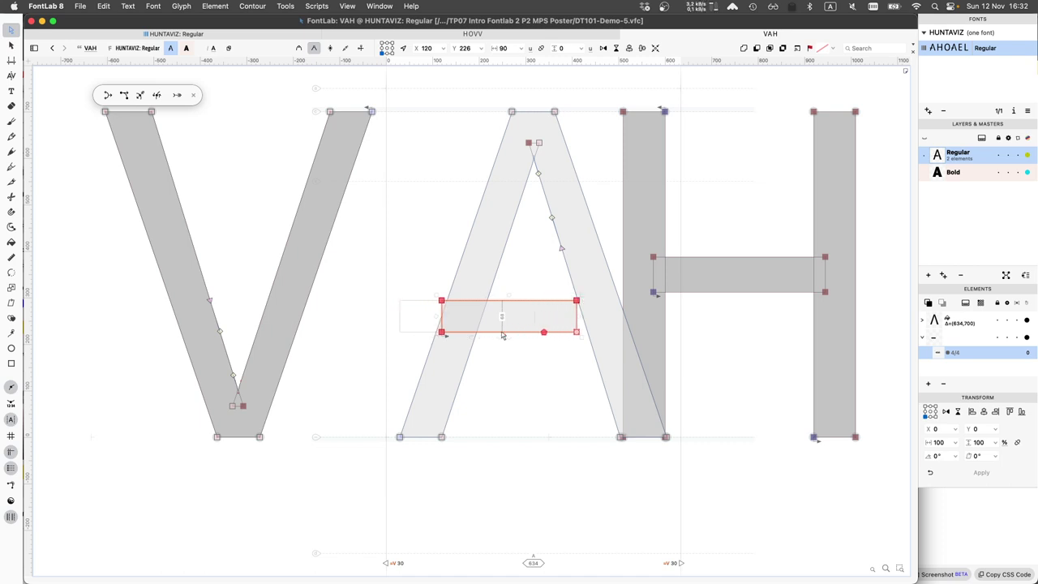
pyautogui.hotkey('shift', 'Right')
pyautogui.hotkey('shift', 'Right')
pyautogui.hotkey('shift', 'Right')
pyautogui.hotkey('shift', 'Right')
pyautogui.hotkey('shift', 'Right')
pyautogui.hotkey('shift', 'Right')
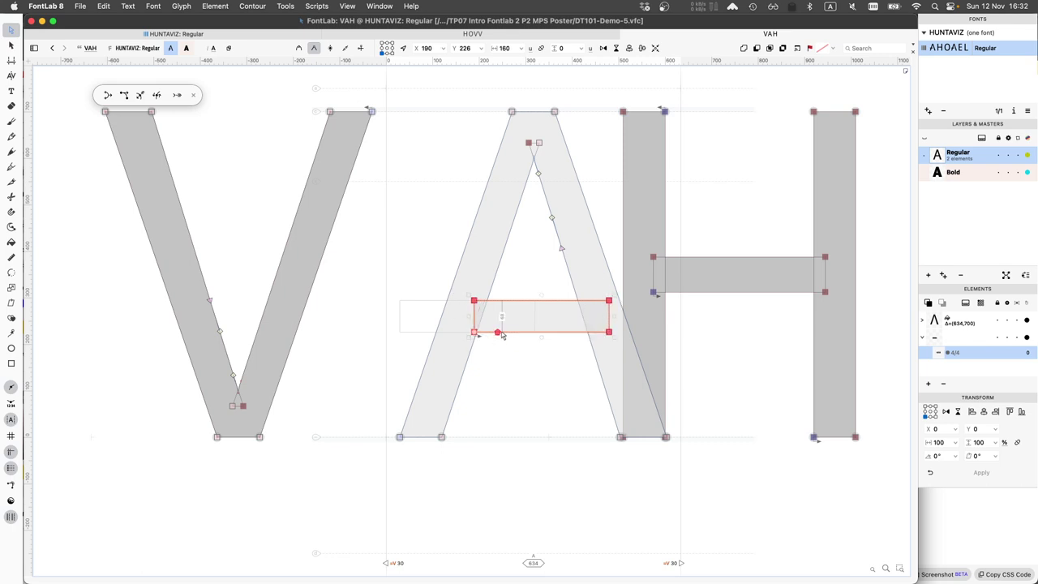
pyautogui.hotkey('shift', 'Left')
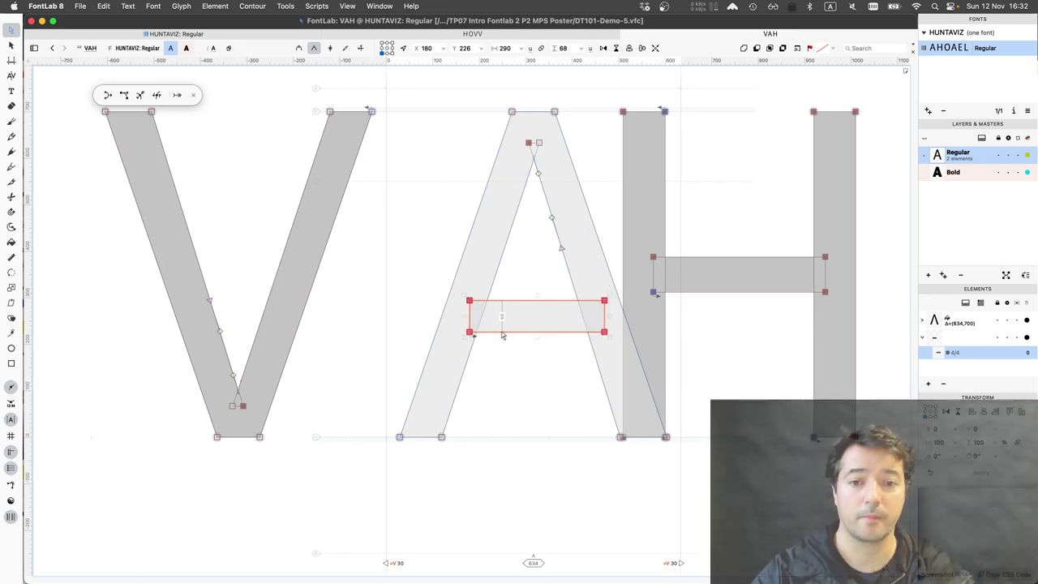
# Compare the A's contours and element structure in the Bold and Regular masters.
pyautogui.press('e')
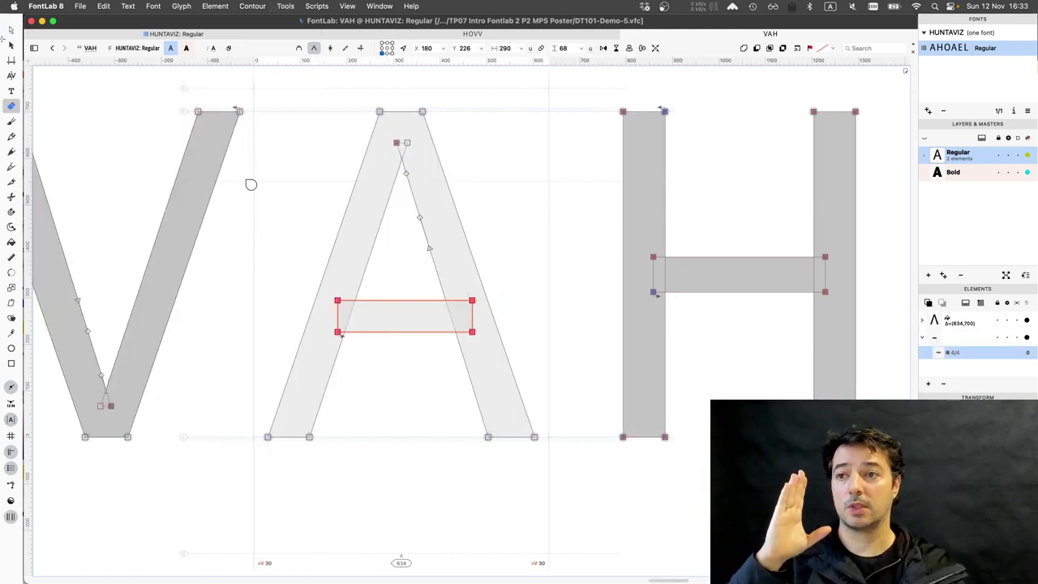
pyautogui.click(14, 30)
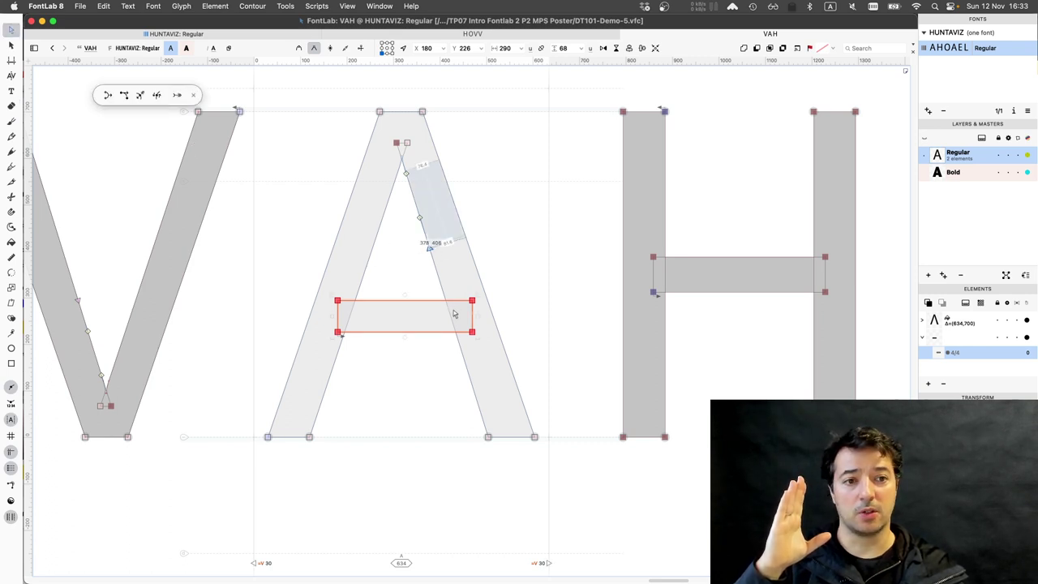
pyautogui.click(978, 177)
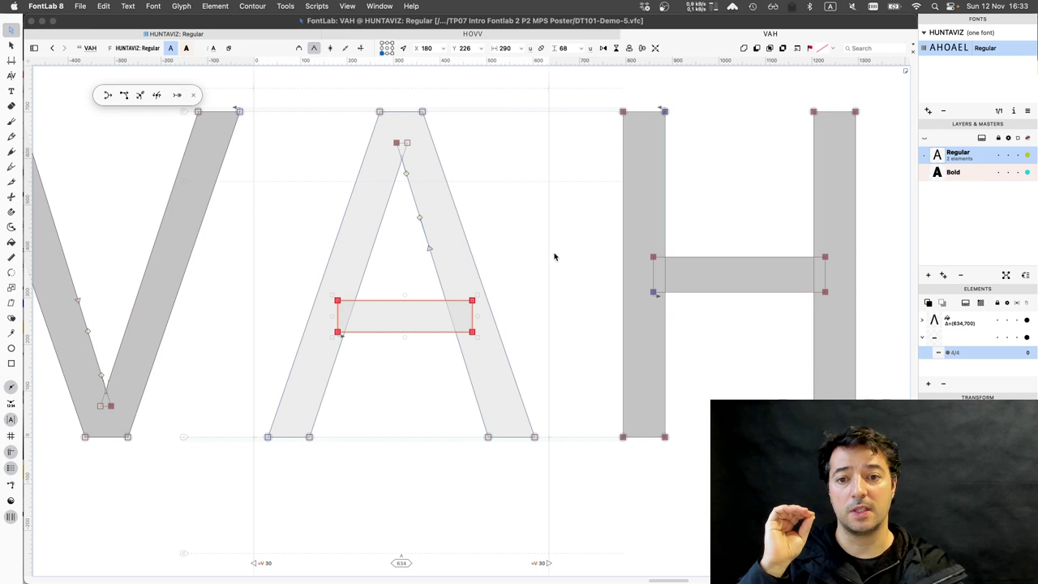
pyautogui.press('\\')
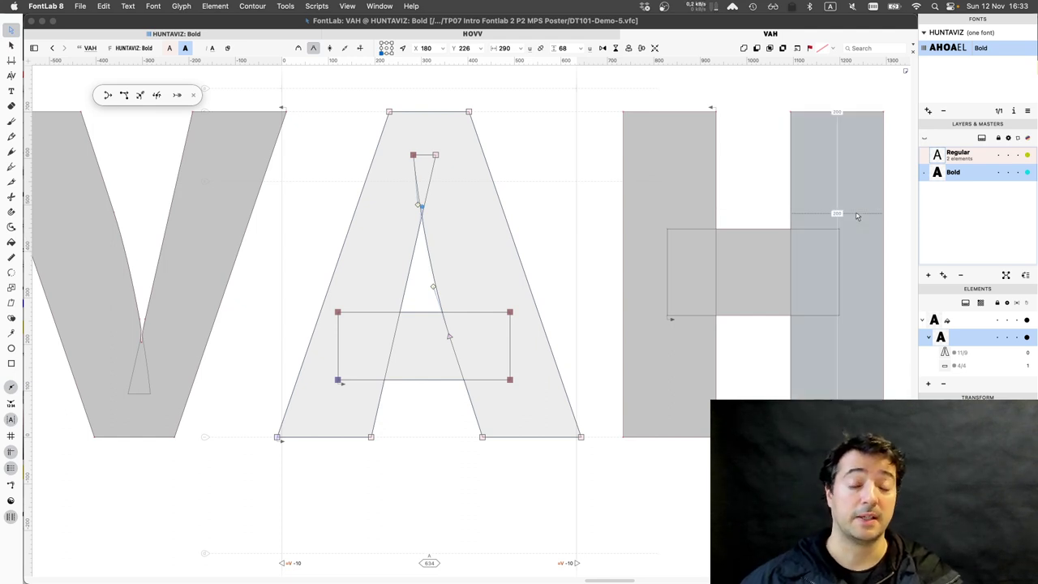
pyautogui.click(958, 163)
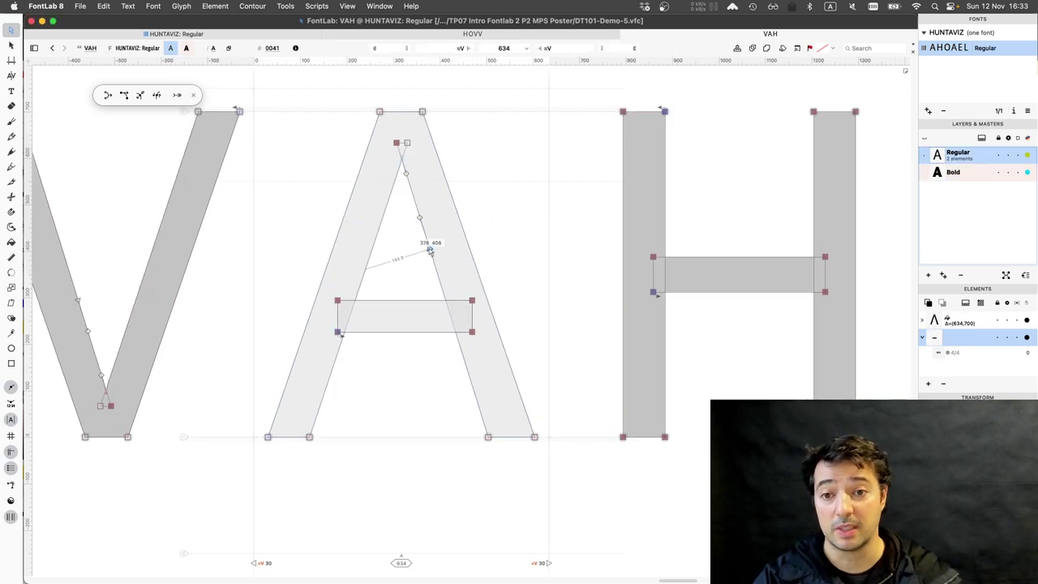
# Move the curve node on the A's right inner diagonal down along the stem to X 416, Y 283.
pyautogui.doubleClick(430, 250)
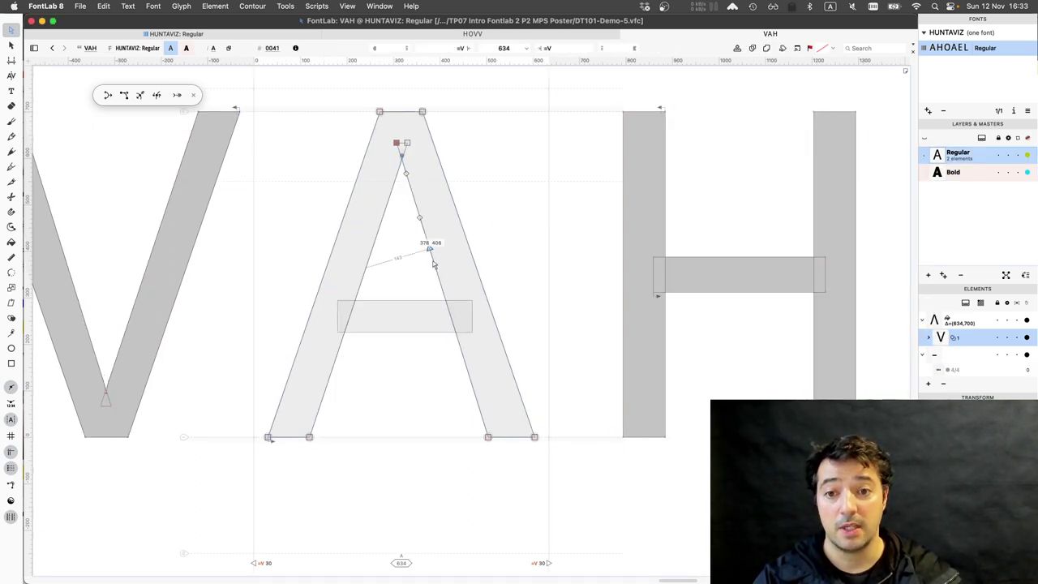
pyautogui.click(430, 253)
pyautogui.moveTo(441, 280); pyautogui.dragTo(447, 307)
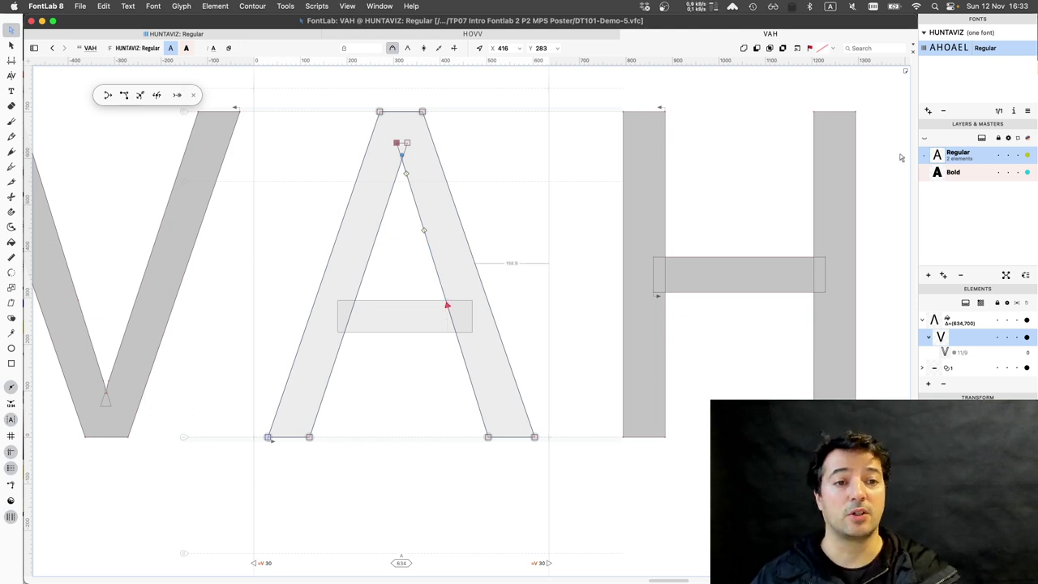
# Expand the A's crossbar element, select its contour and cut it.
pyautogui.click(922, 368)
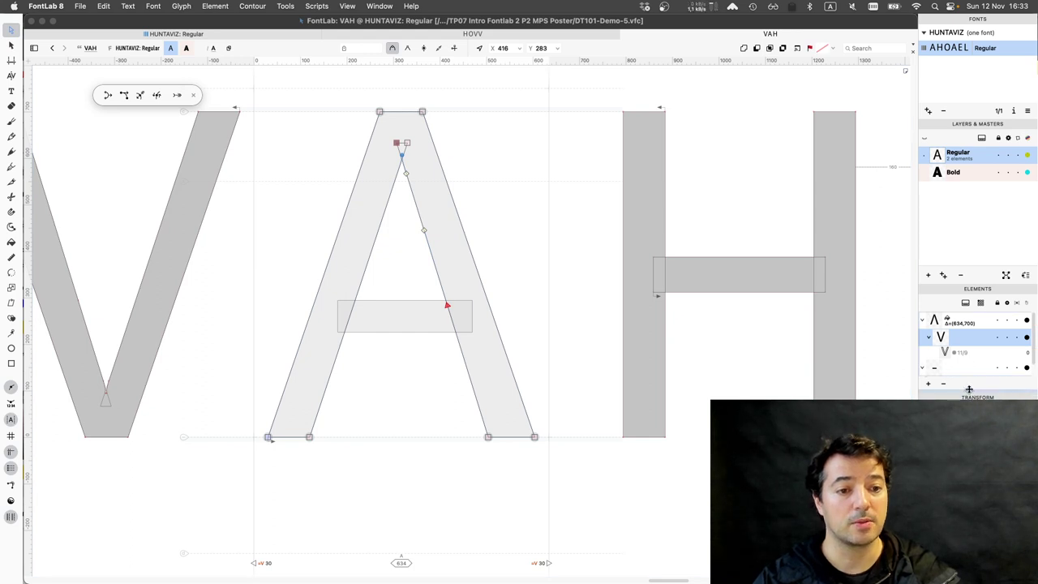
pyautogui.moveTo(968, 390); pyautogui.dragTo(968, 417)
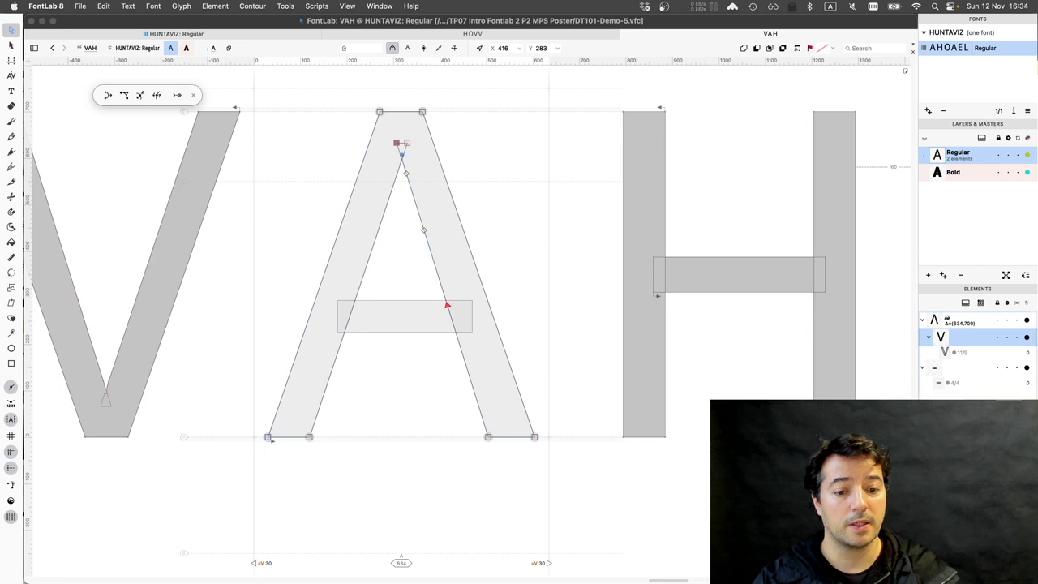
pyautogui.click(975, 385)
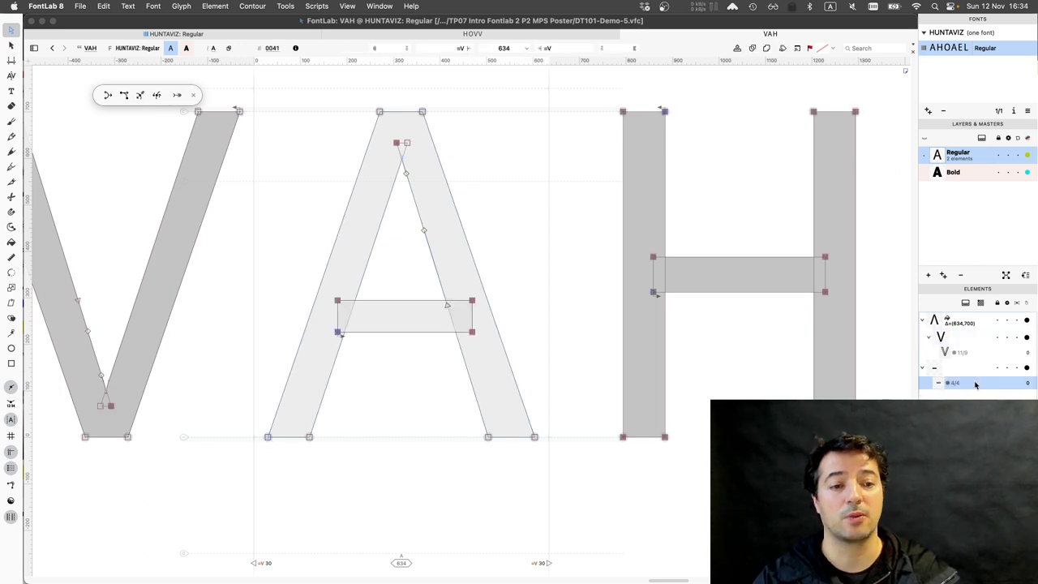
pyautogui.click(976, 385)
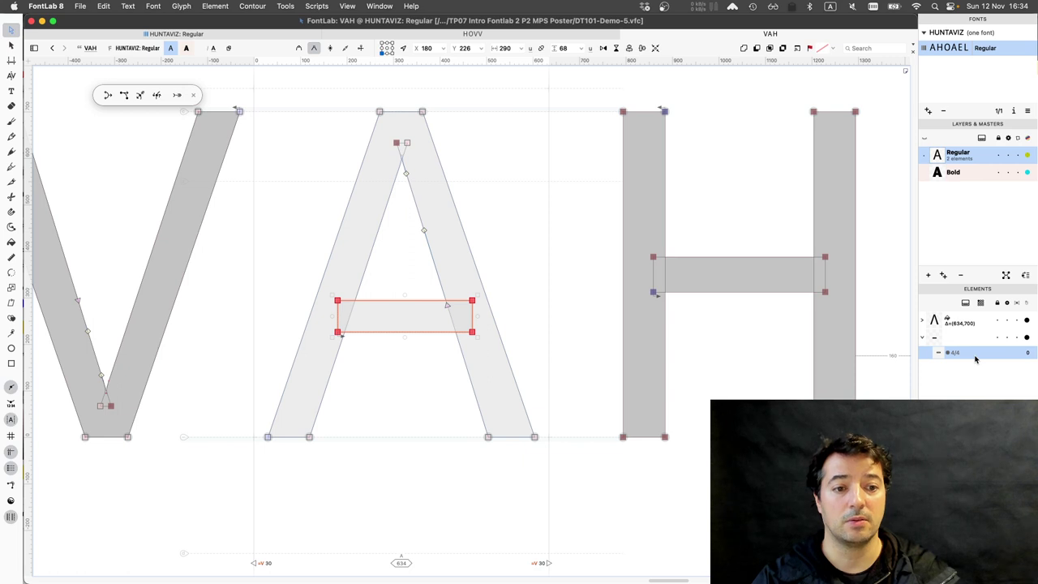
pyautogui.press('Delete')
# Select the contour inside the A's flipped V element and paste the crossbar into that same element.
pyautogui.click(930, 340)
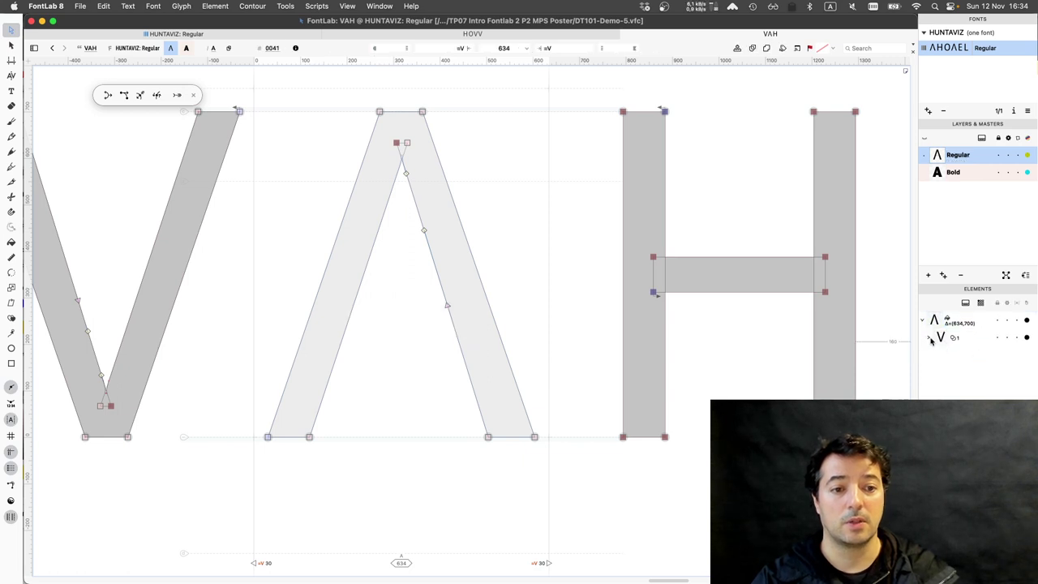
pyautogui.click(930, 338)
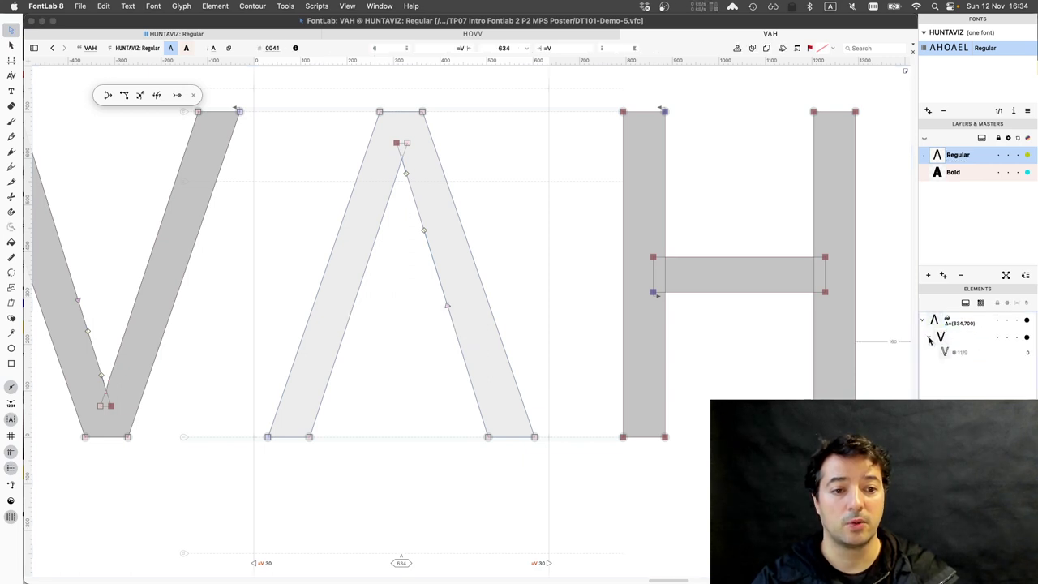
pyautogui.click(971, 356)
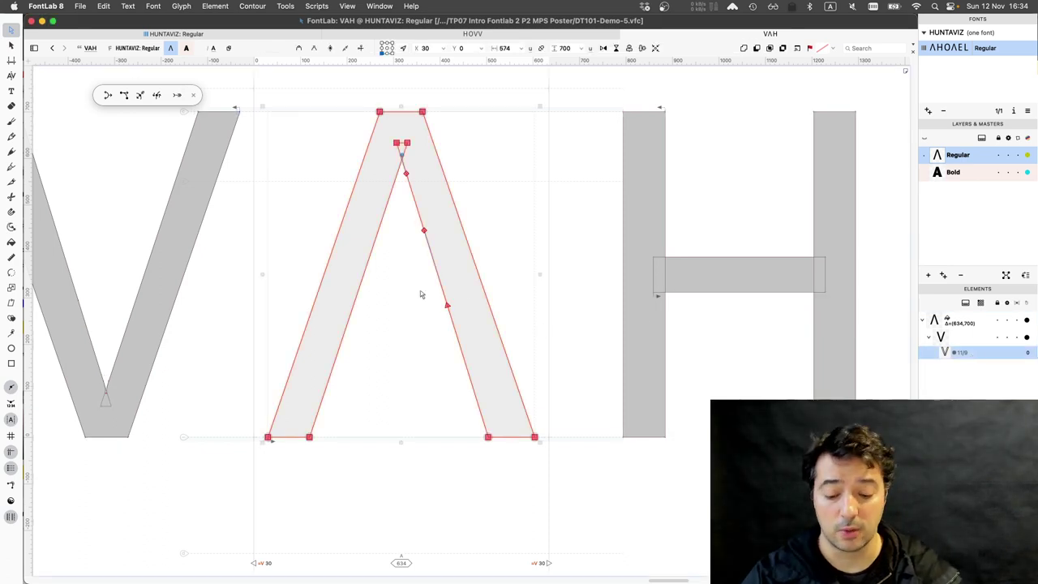
pyautogui.press('super+c')
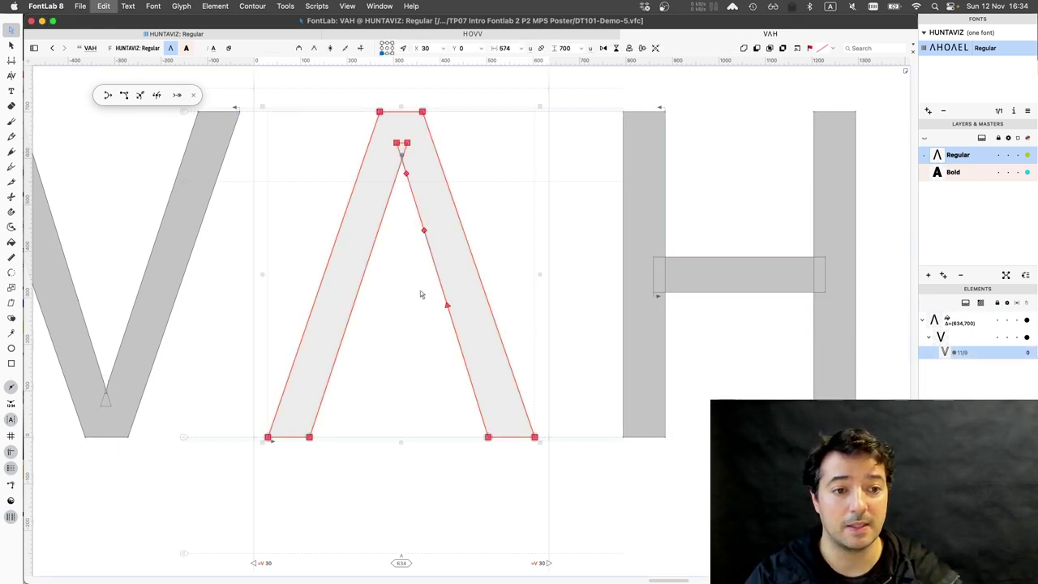
pyautogui.press('super+v')
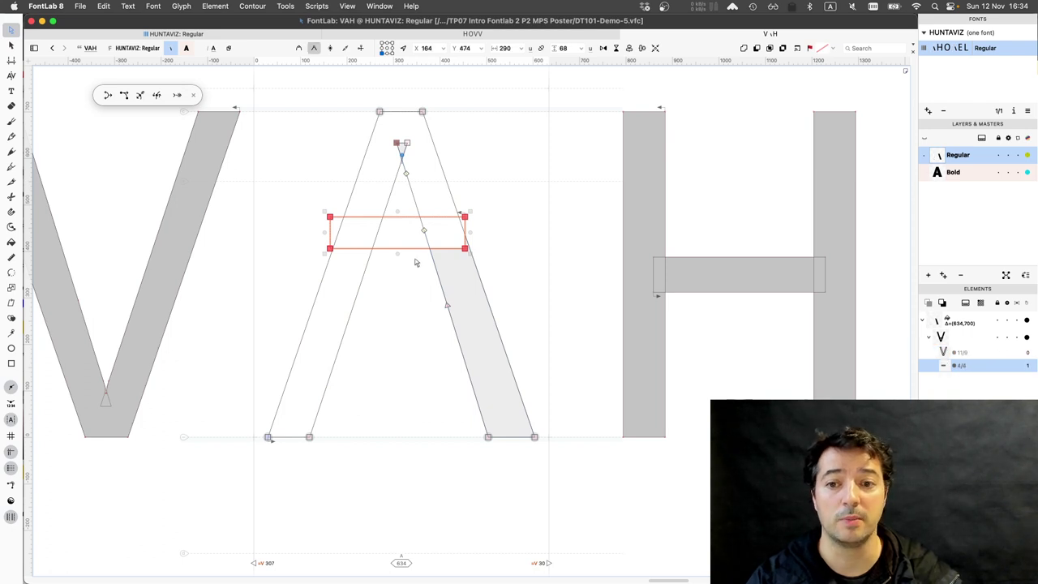
# Move the A's crossbar down to Y 301 and reverse the direction of its contour.
pyautogui.moveTo(413, 249); pyautogui.dragTo(412, 328)
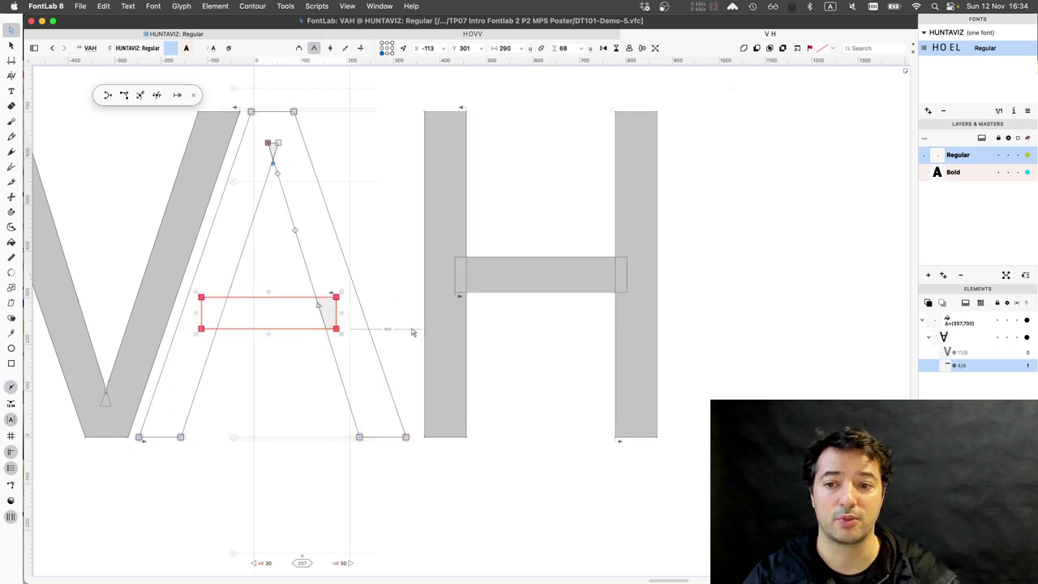
pyautogui.rightClick(301, 329)
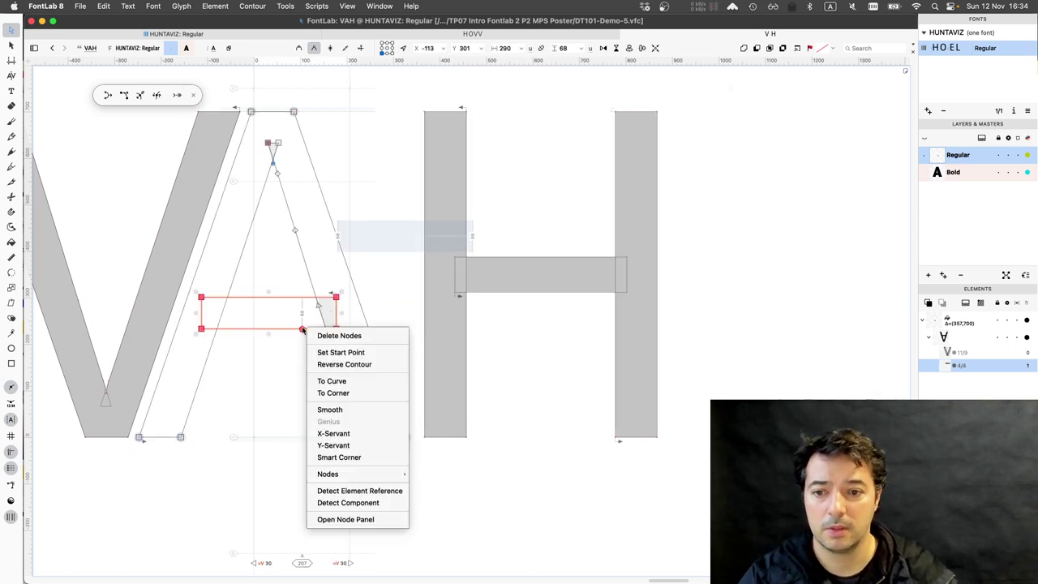
pyautogui.click(339, 364)
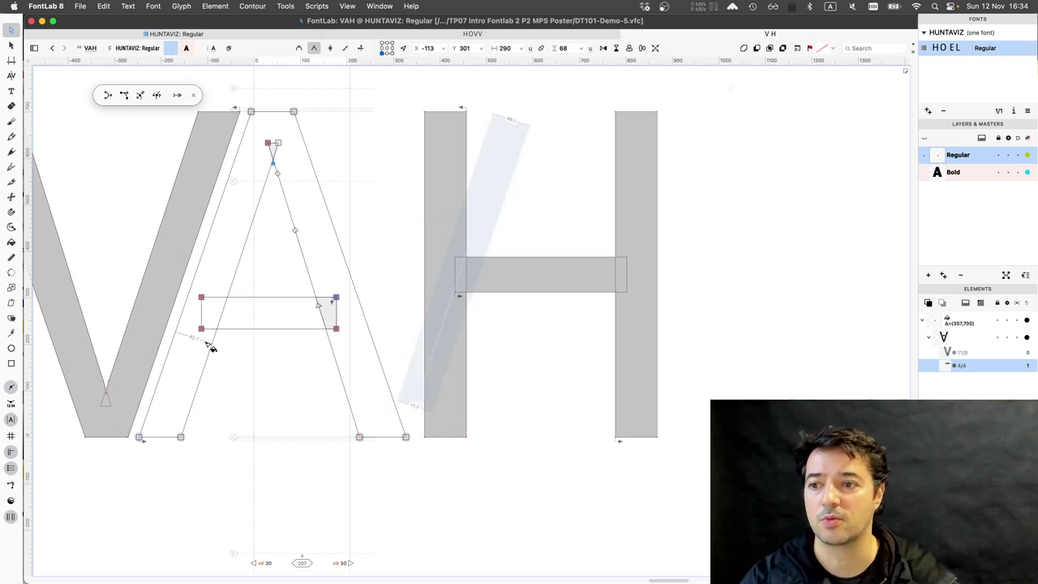
# Try to fill the A's diagonals and crossbar with the Fill tool, checking both contours in the element.
pyautogui.press('f')
pyautogui.press('a')
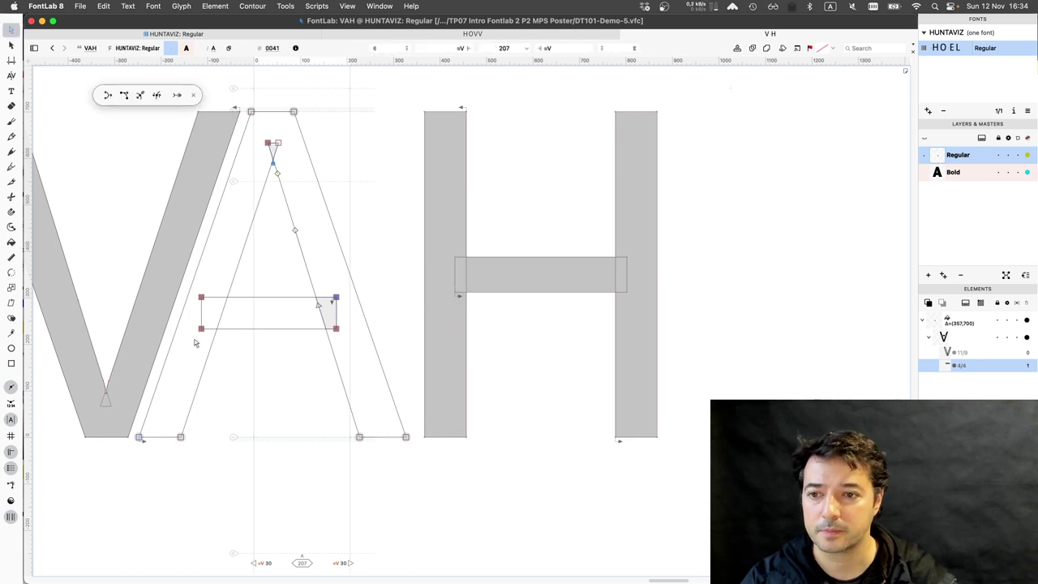
pyautogui.click(11, 241)
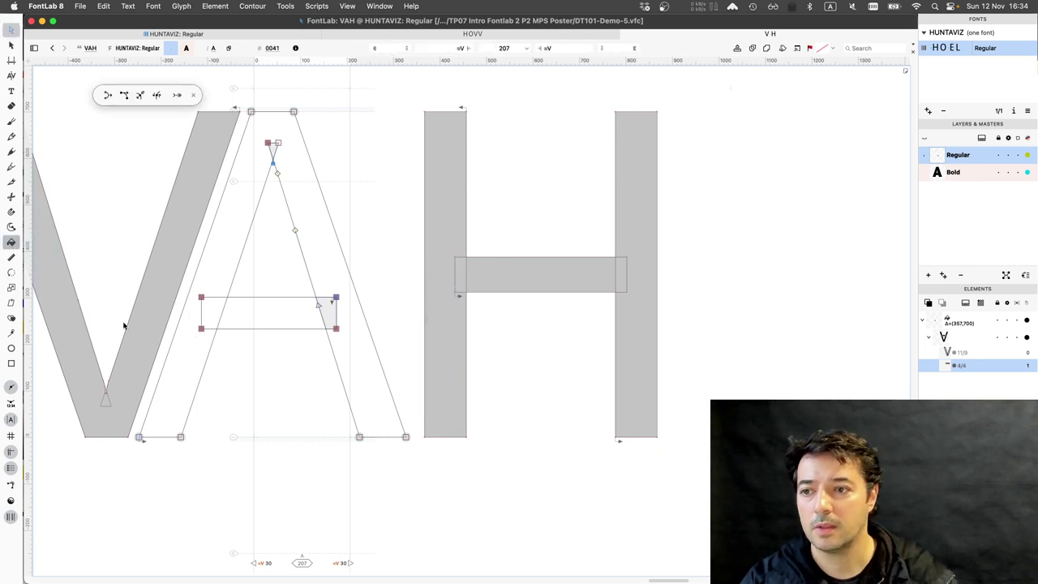
pyautogui.click(183, 373)
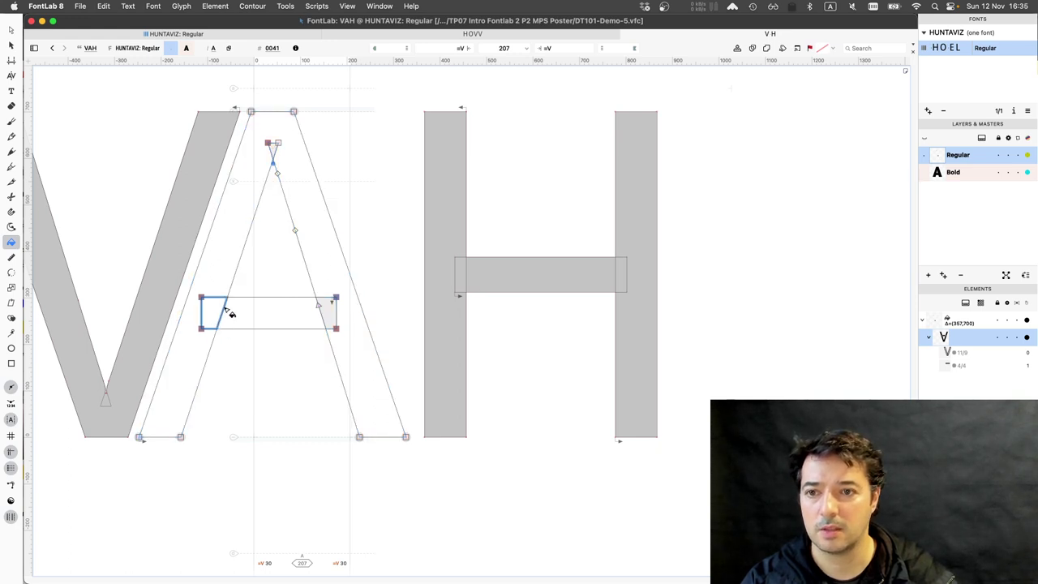
pyautogui.click(273, 148)
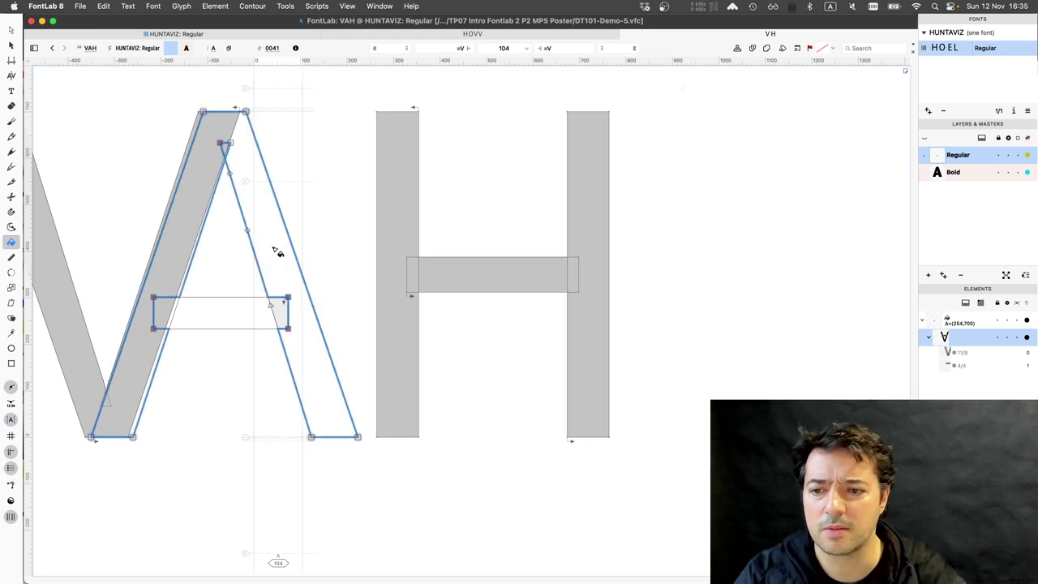
pyautogui.click(989, 355)
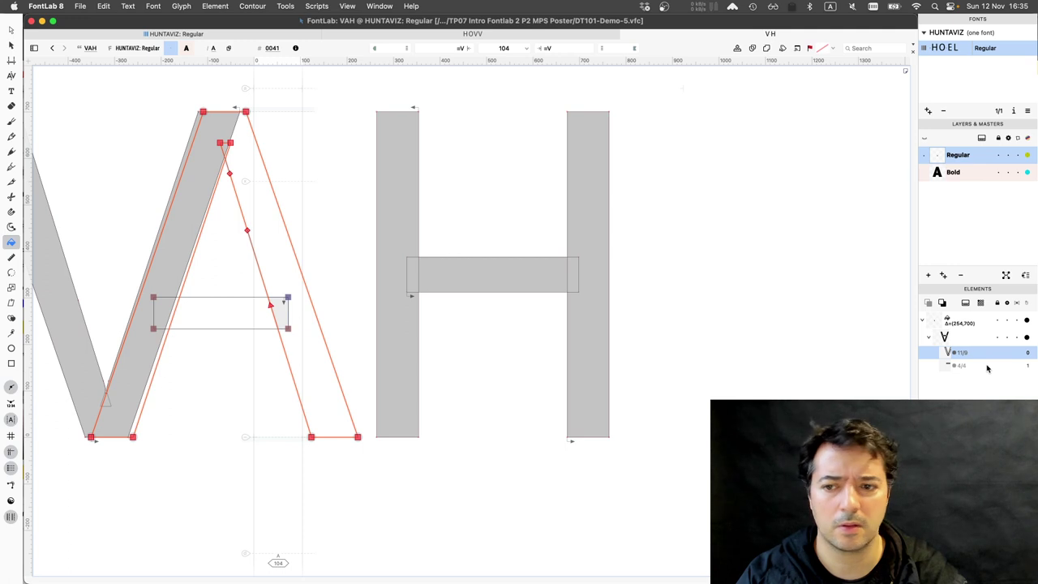
pyautogui.click(232, 319)
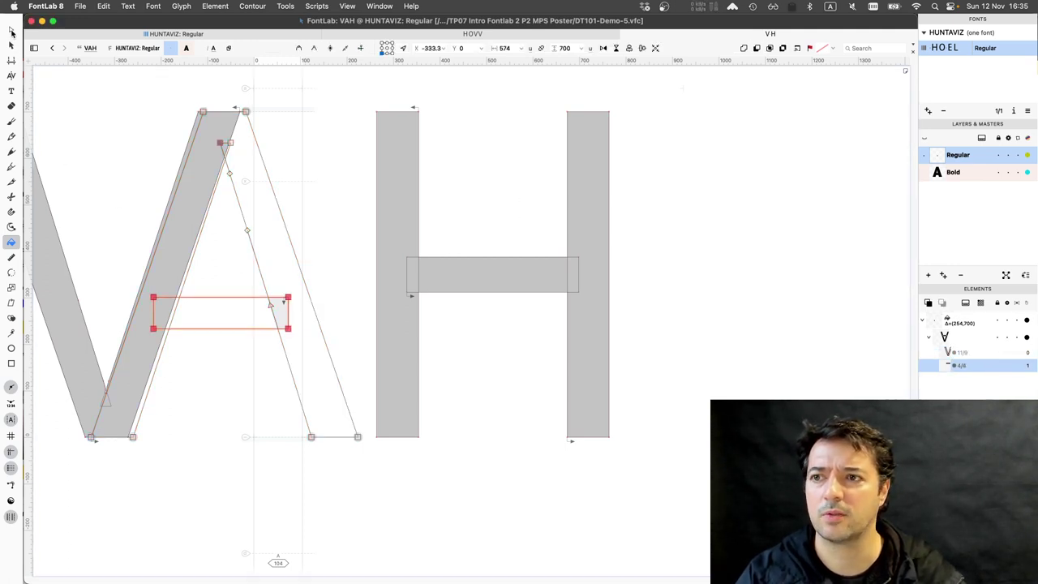
# Select all of the A's contours, set their X position to 0 and update the glyph's linked metrics.
pyautogui.click(11, 32)
pyautogui.click(221, 260)
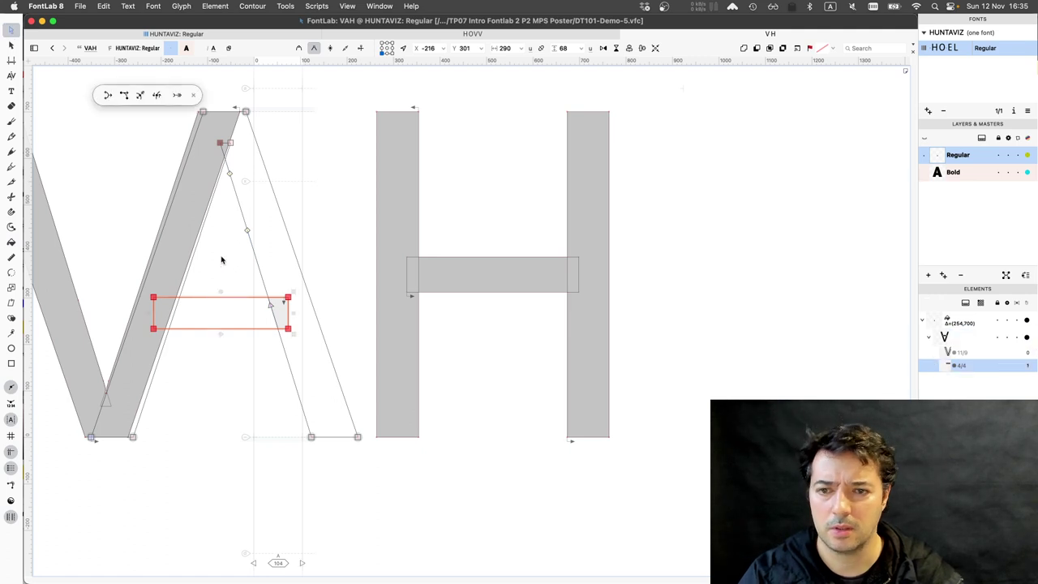
pyautogui.click(221, 260)
pyautogui.press('super+z')
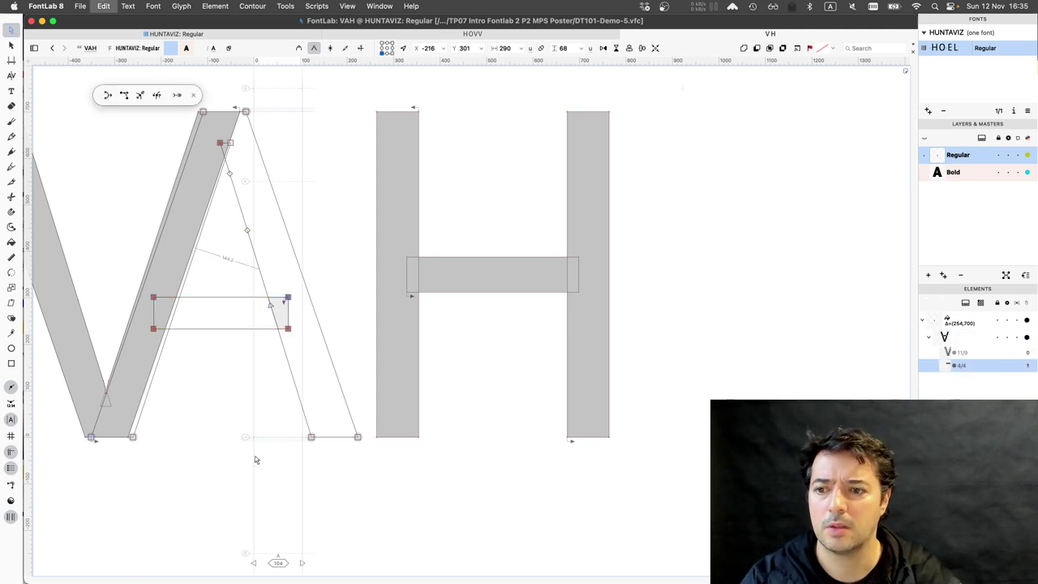
pyautogui.press('super+a')
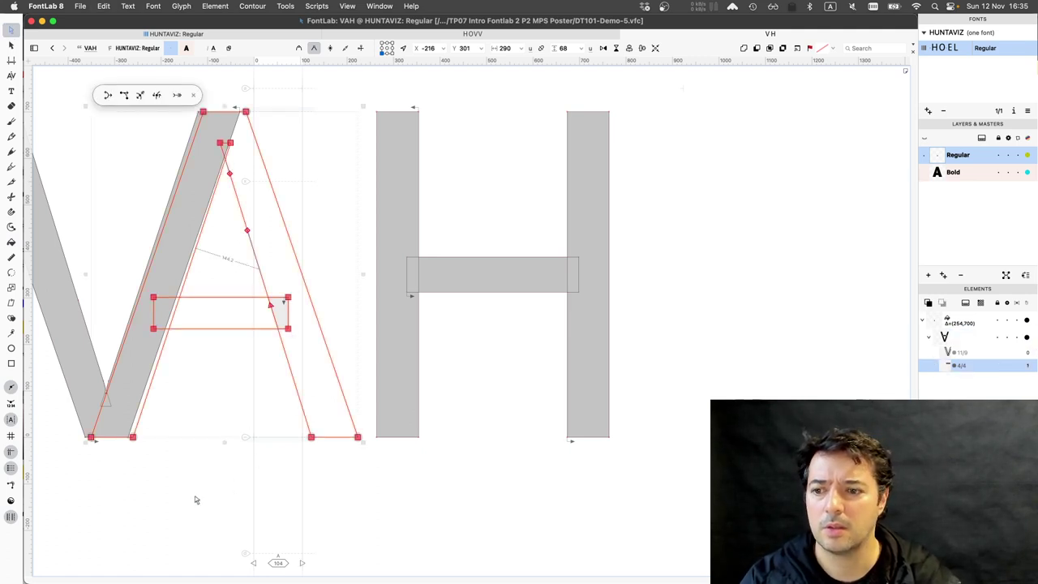
pyautogui.click(435, 50)
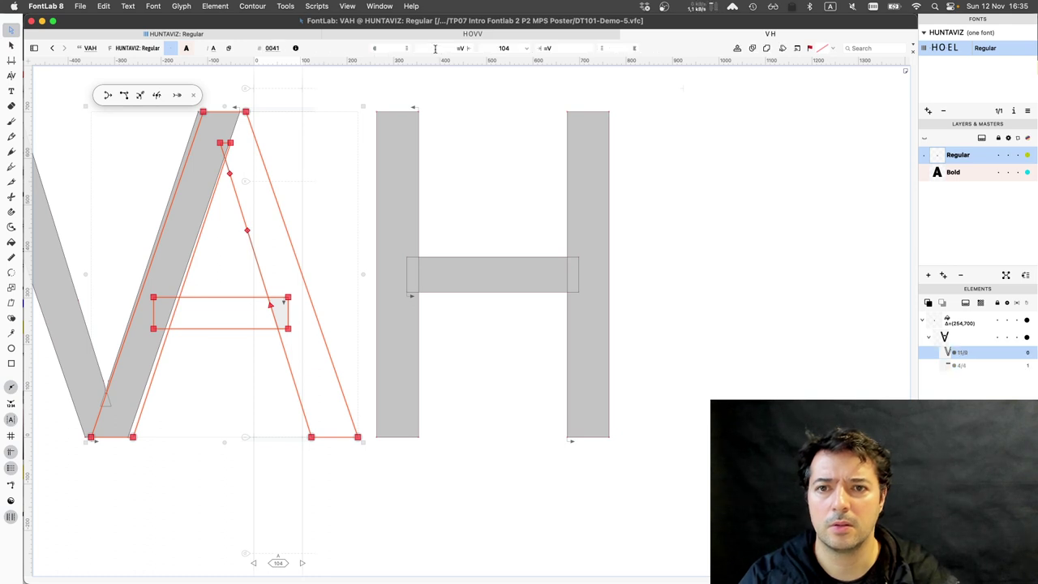
pyautogui.doubleClick(436, 51)
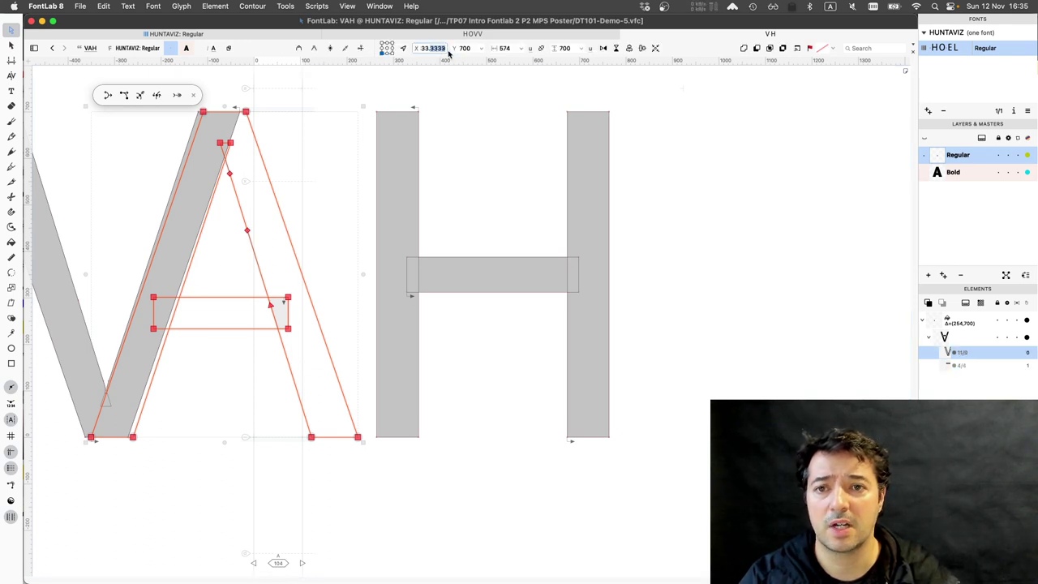
pyautogui.press('super+a')
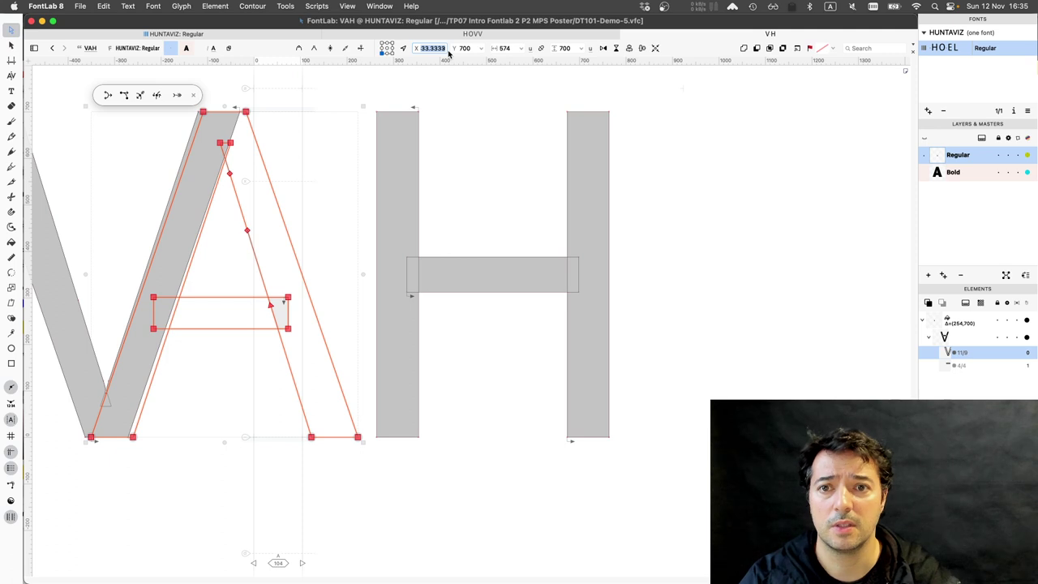
pyautogui.write('0')
pyautogui.press('Return')
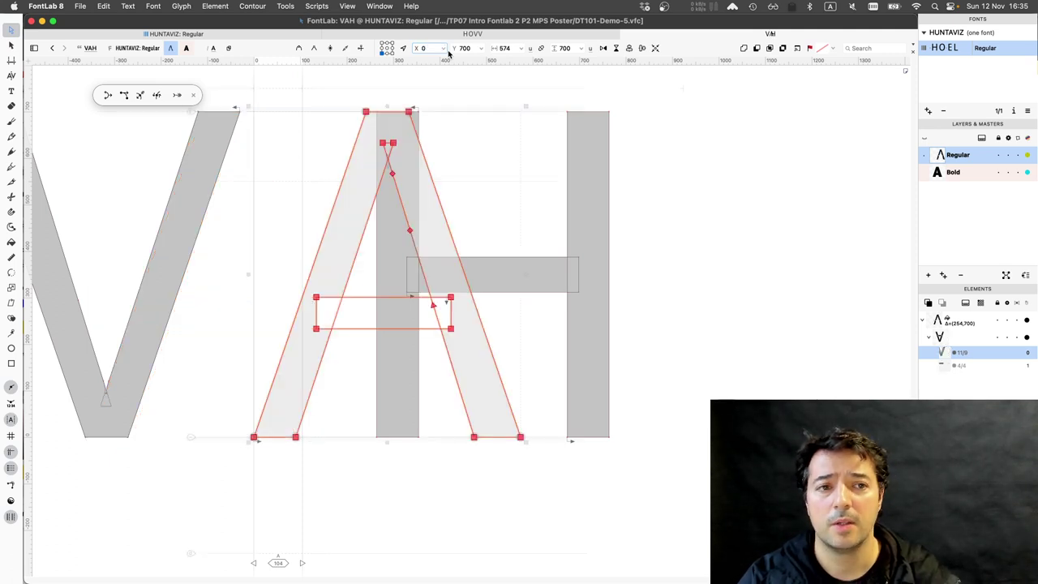
pyautogui.press('super+alt+m')
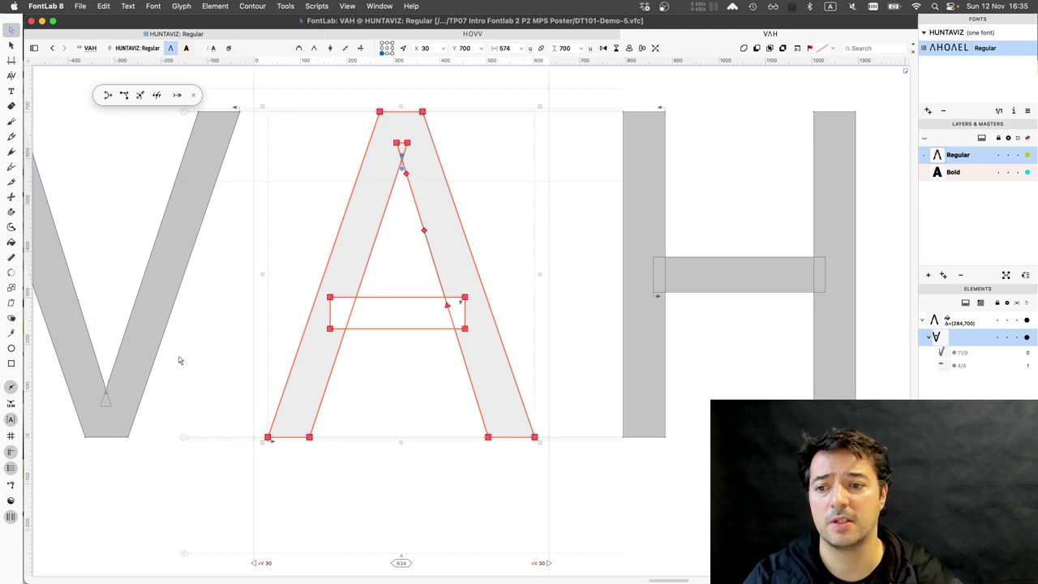
pyautogui.hotkey('alt', ']')
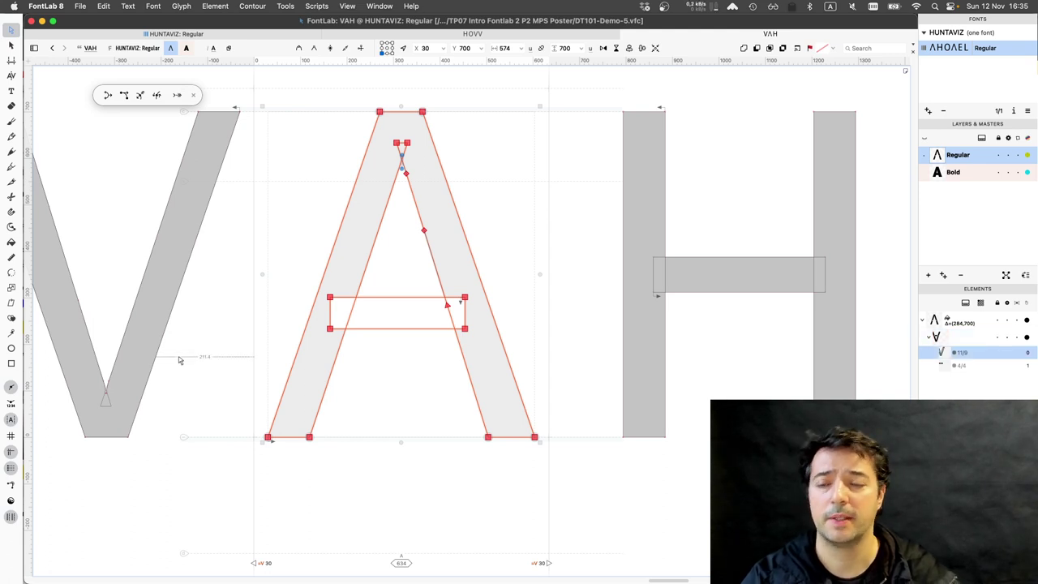
# Open the neighbouring V to examine its contour and element structure, and return to the A.
pyautogui.doubleClick(180, 360)
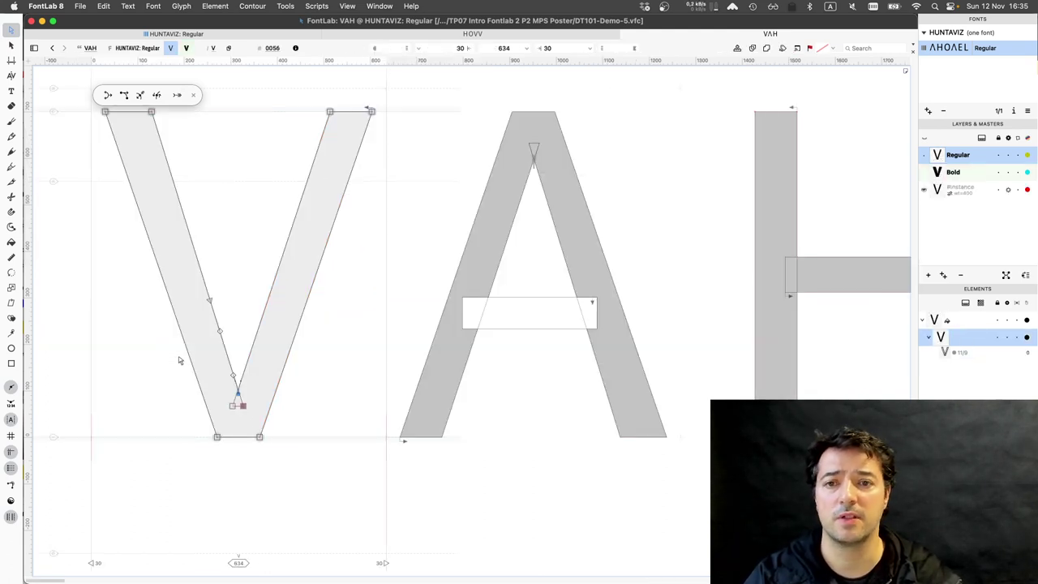
pyautogui.press('super+c')
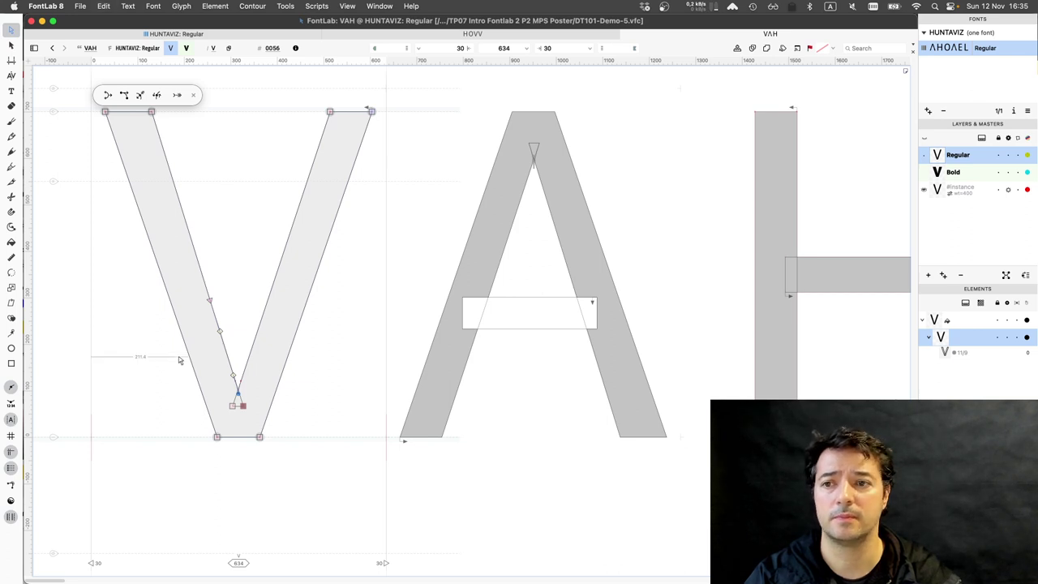
pyautogui.press('super+a')
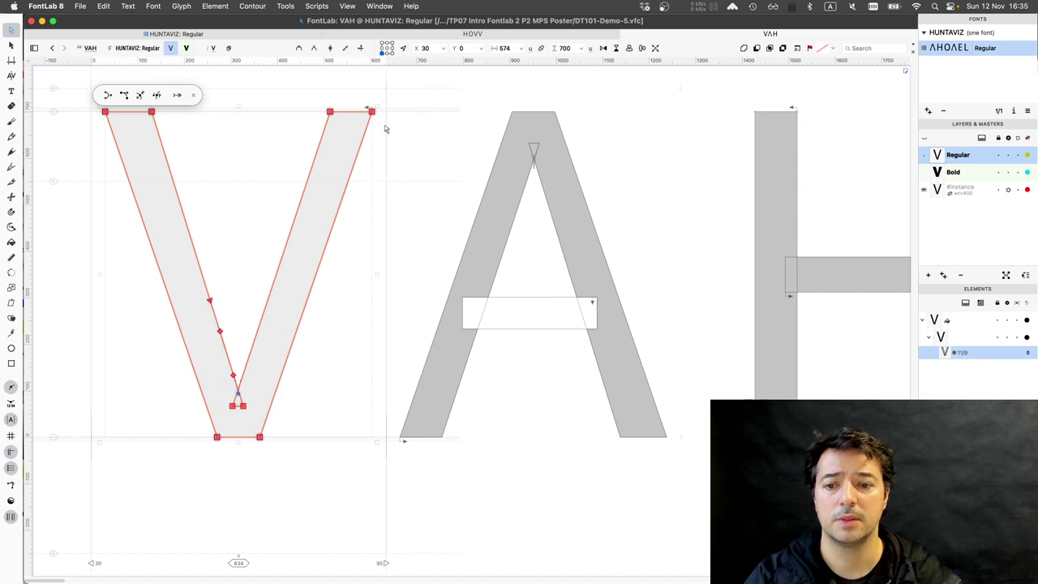
pyautogui.click(454, 223)
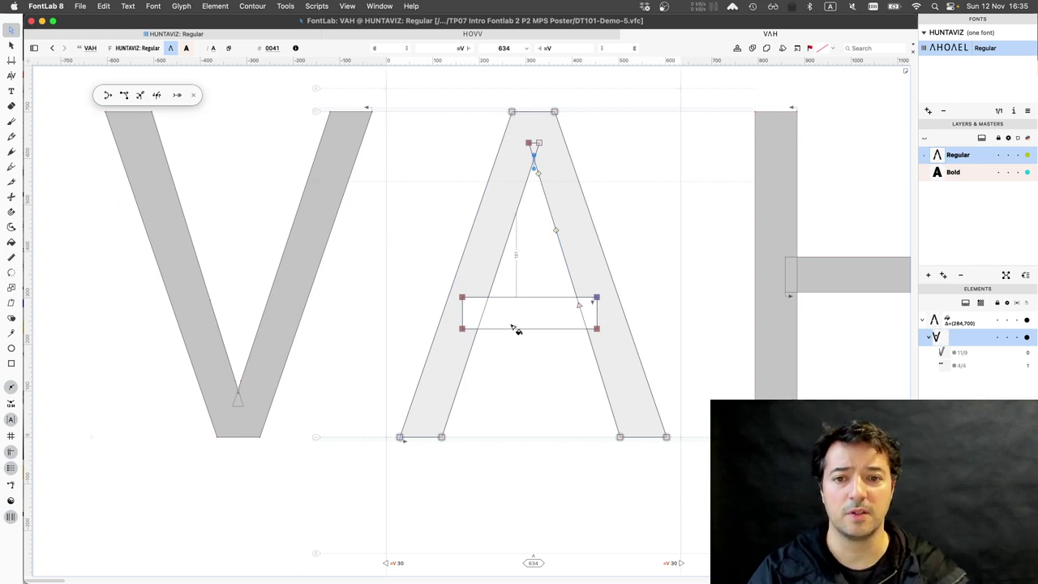
# Fill the whole crossbar of the A with the Fill tool, including where it overlaps the diagonals.
pyautogui.press('f')
pyautogui.press('a')
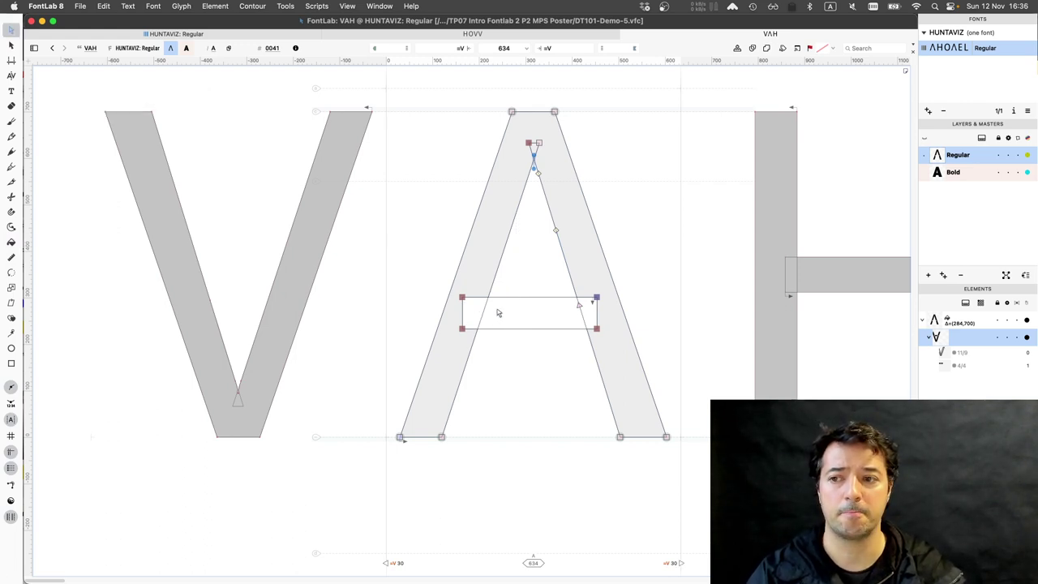
pyautogui.hotkey('ctrl', 'a')
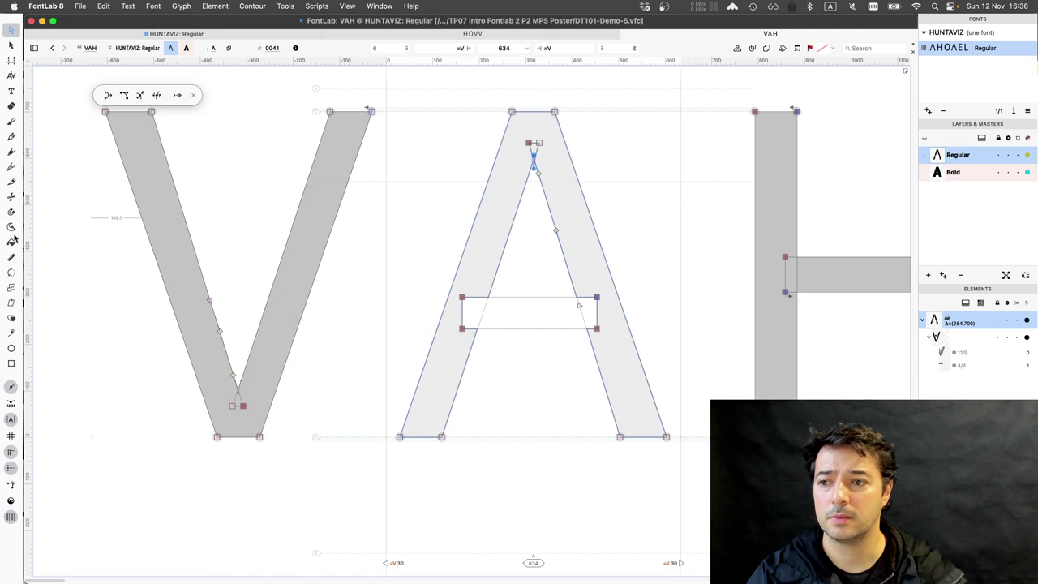
pyautogui.click(13, 243)
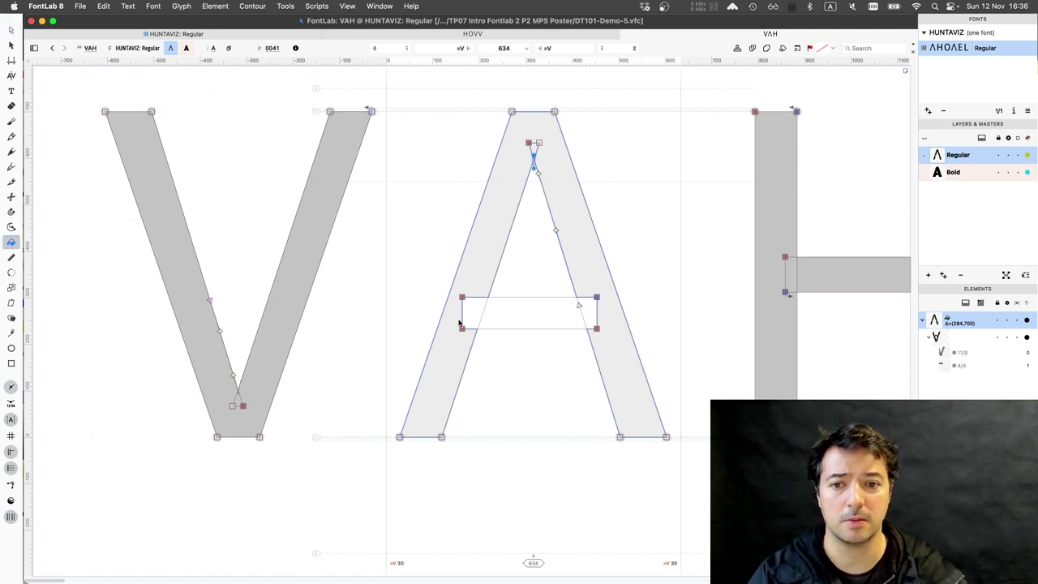
pyautogui.moveTo(477, 321); pyautogui.dragTo(594, 318)
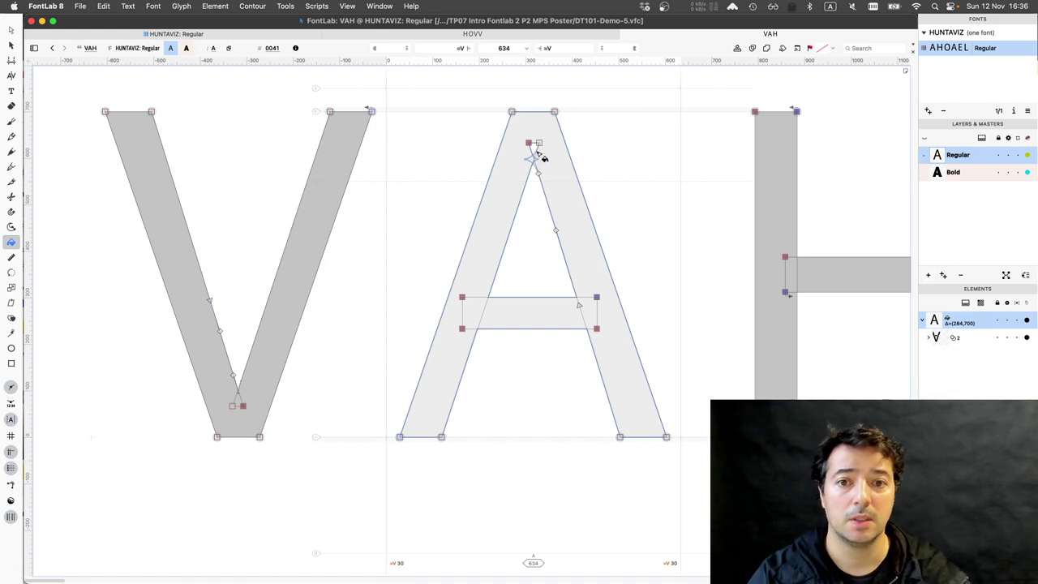
# Fill the small overlap triangle at the A's inner apex with the Fill tool.
pyautogui.scroll(2, 538, 154)
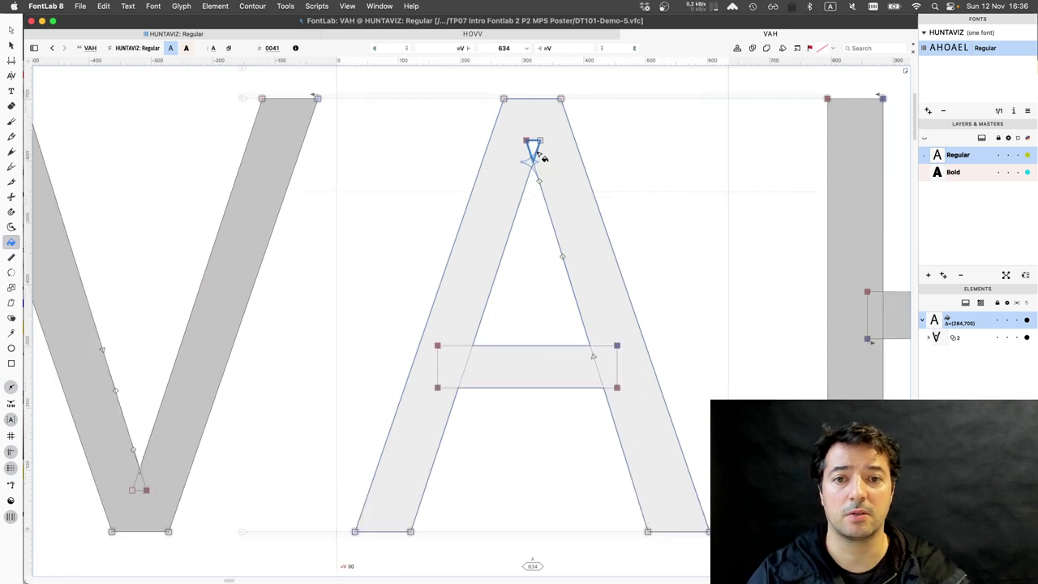
pyautogui.scroll(2, 539, 154)
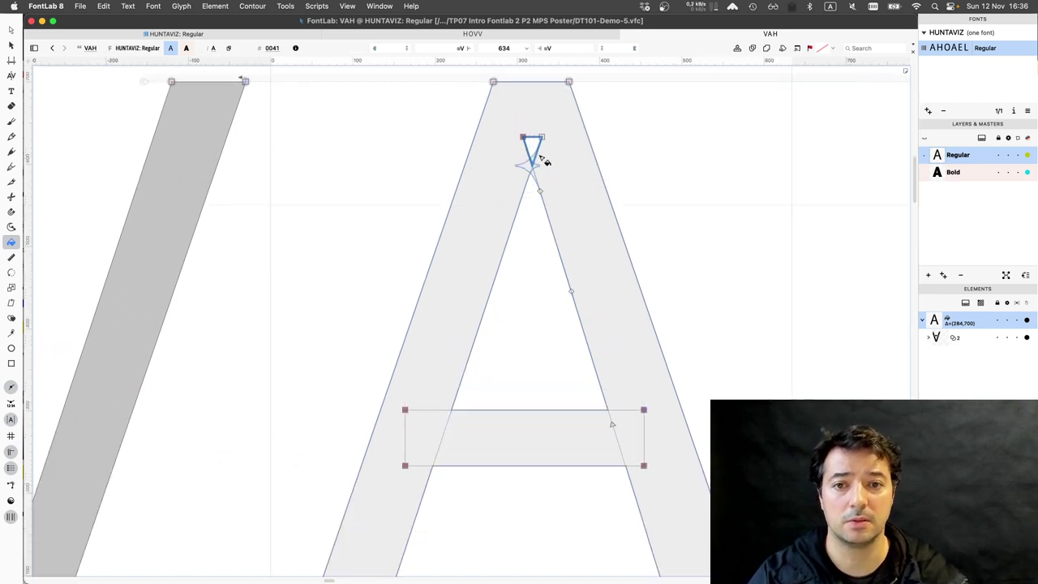
pyautogui.scroll(2, 545, 161)
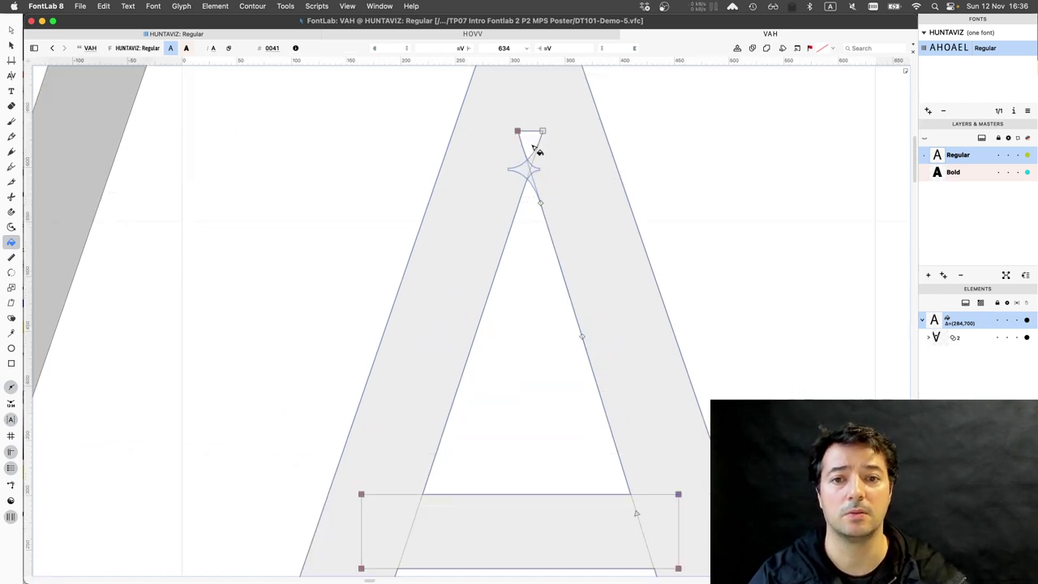
pyautogui.scroll(2, 535, 153)
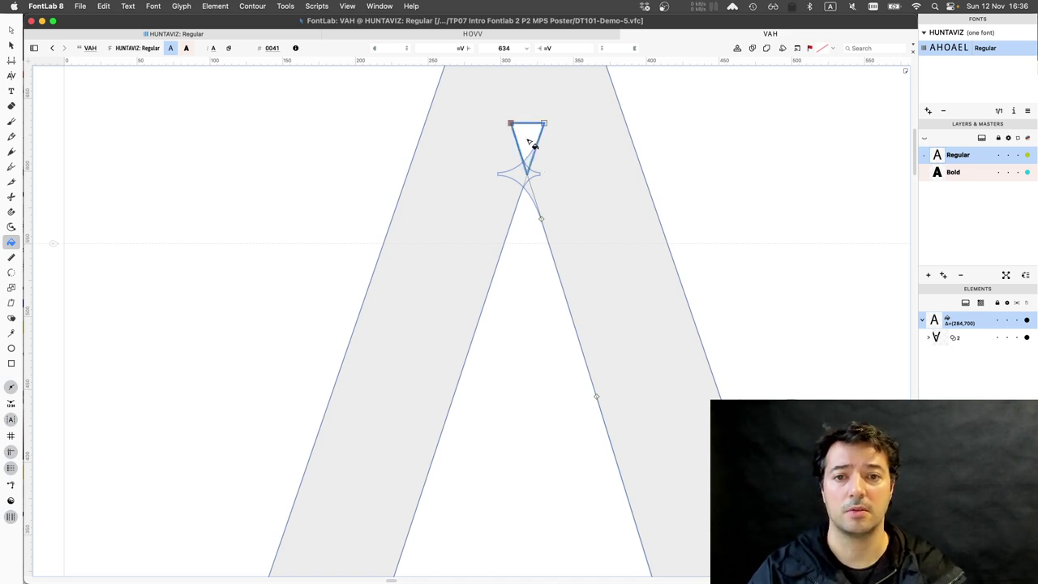
pyautogui.click(531, 145)
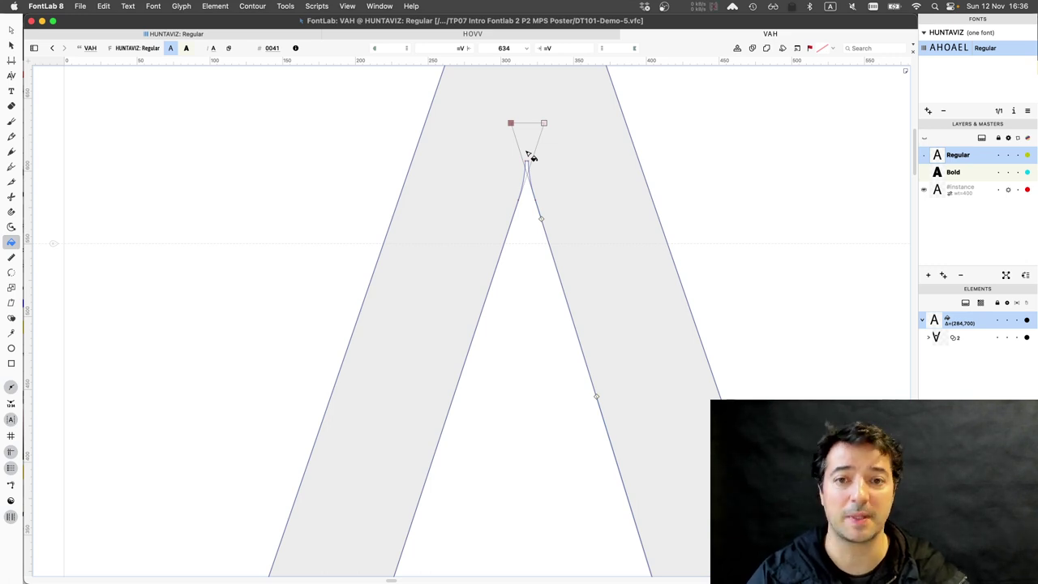
pyautogui.press('super+minus')
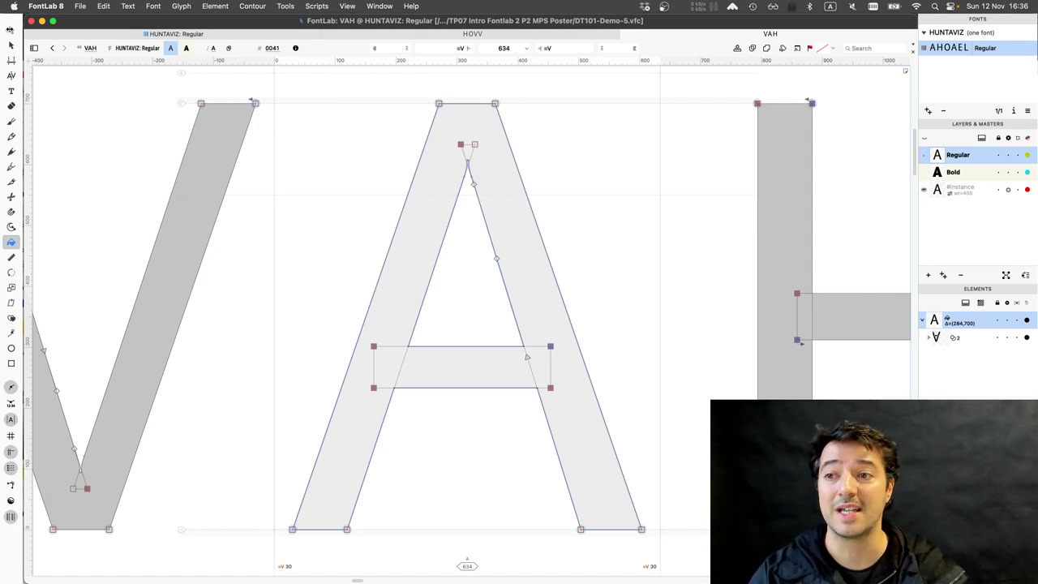
# Expand the A's flipped V element and select its diagonal outline contour.
pyautogui.click(11, 30)
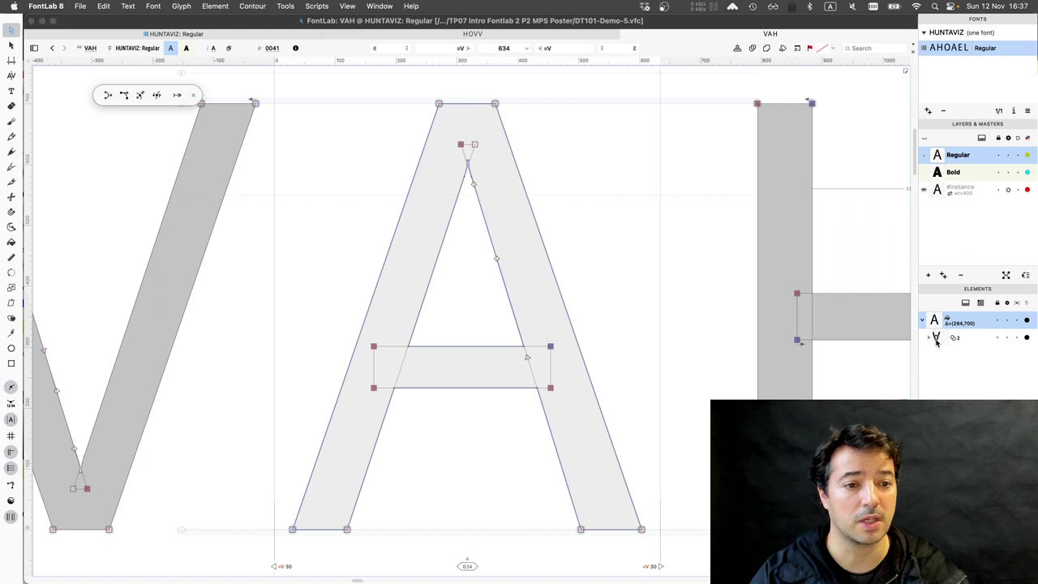
pyautogui.click(929, 339)
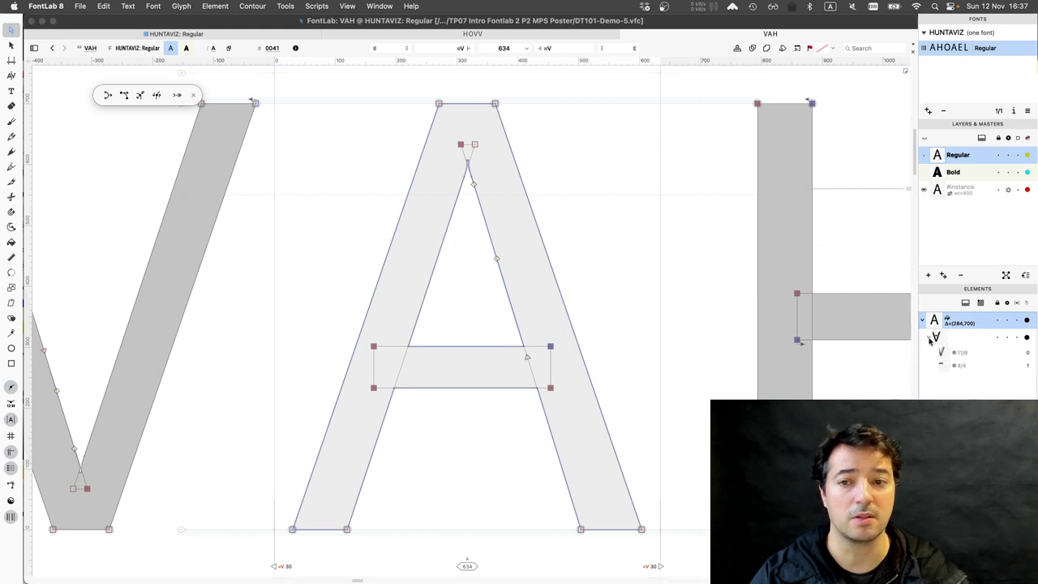
pyautogui.click(978, 356)
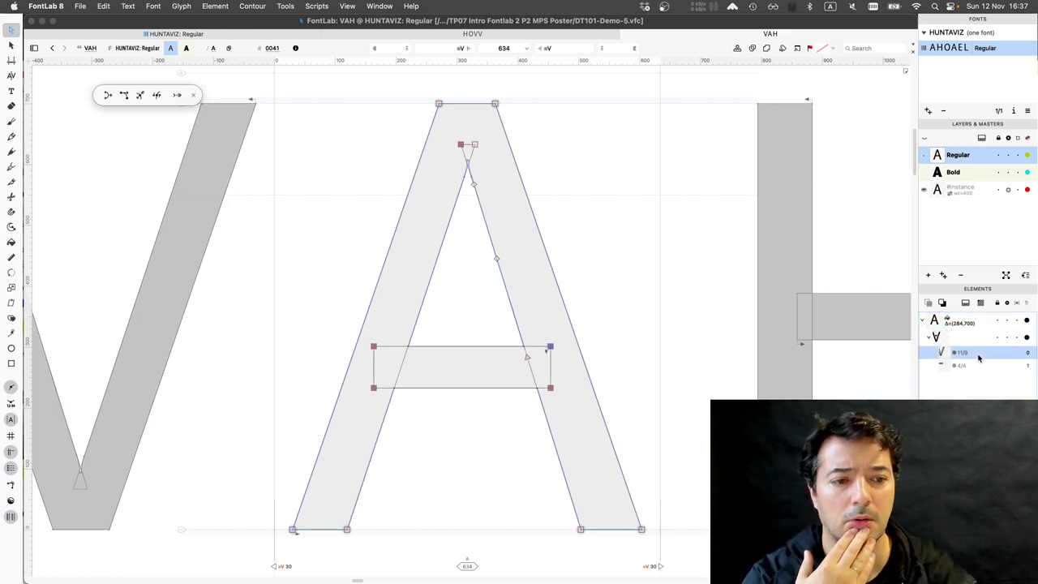
# Compare the diagonal and crossbar contours of the A in the Regular master with those in the Bold master.
pyautogui.click(979, 356)
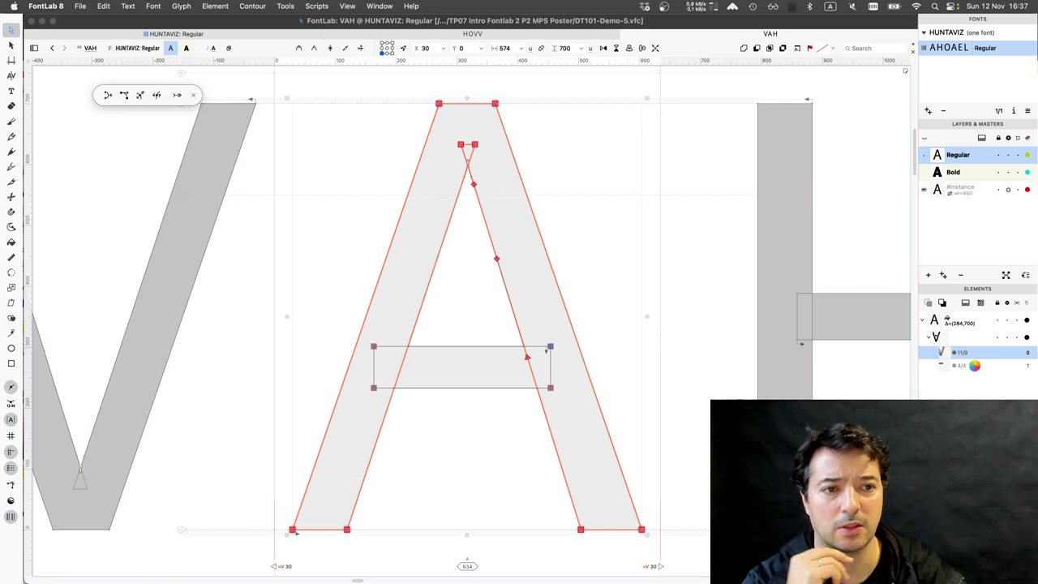
pyautogui.press('Down')
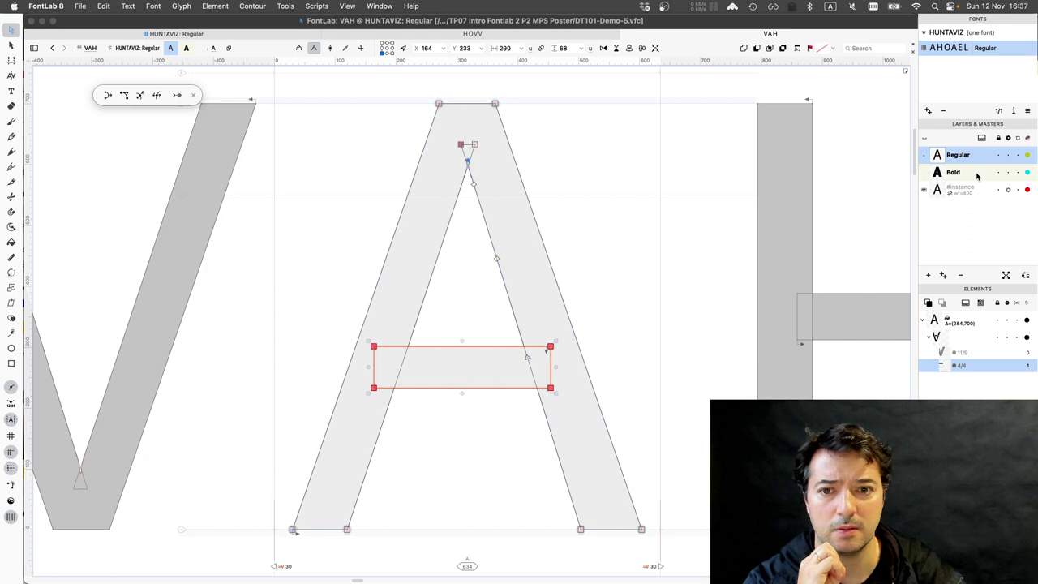
pyautogui.click(977, 173)
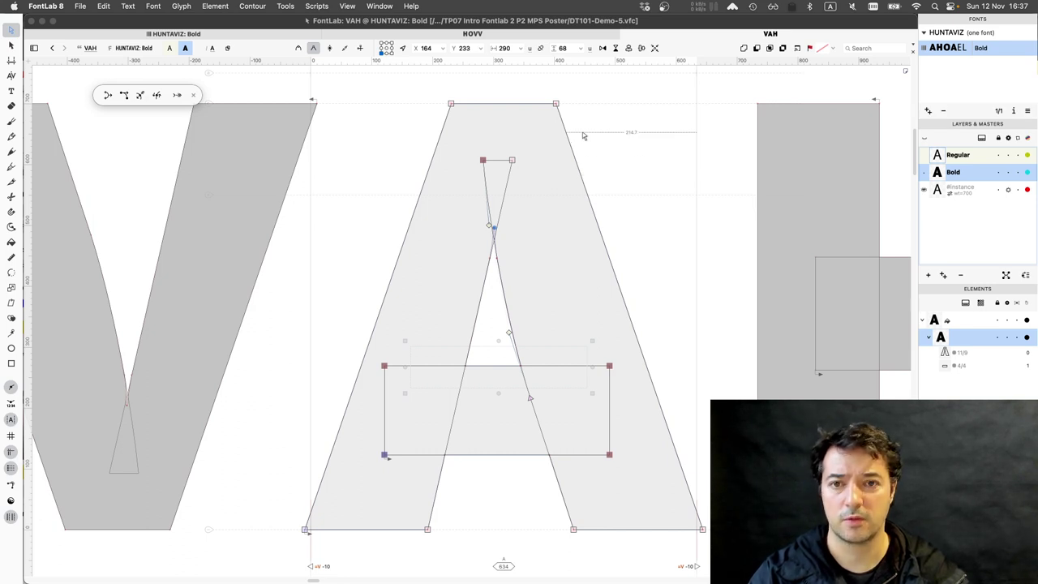
# Export the HUNTAVIZ font in the Variable TT format to the Desktop folder.
pyautogui.press('super+e')
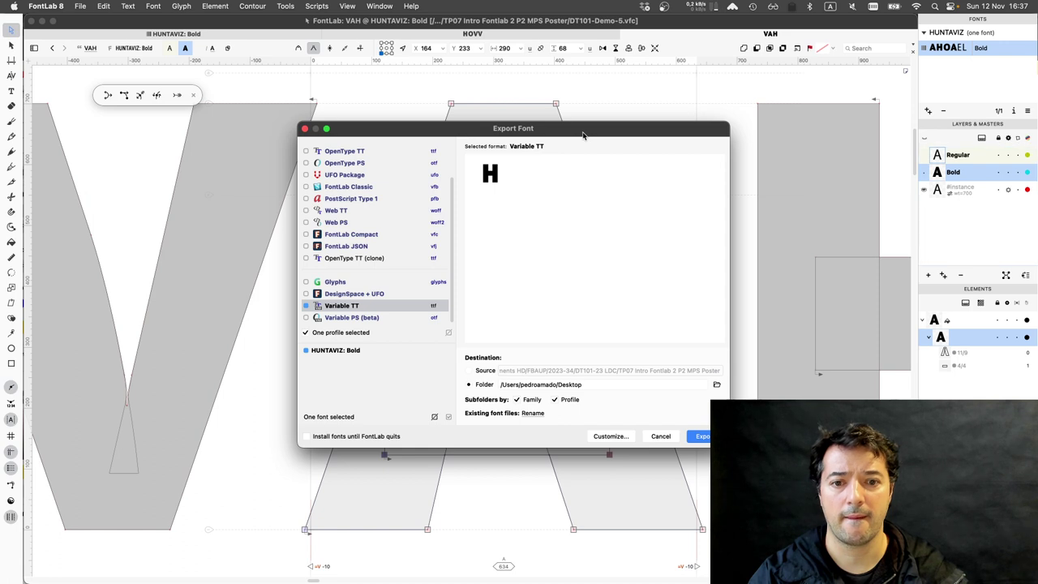
pyautogui.press('Return')
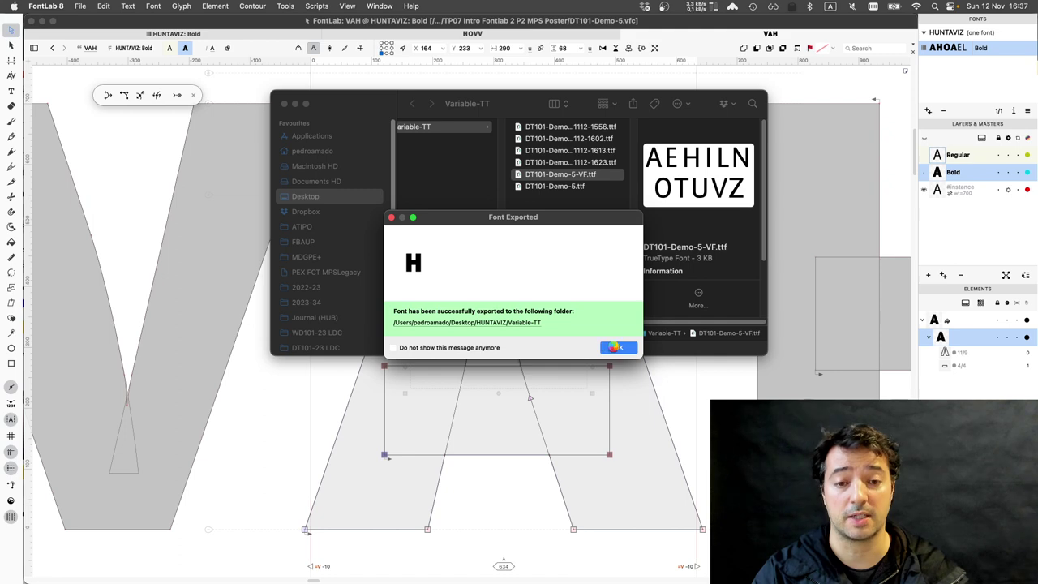
pyautogui.click(616, 347)
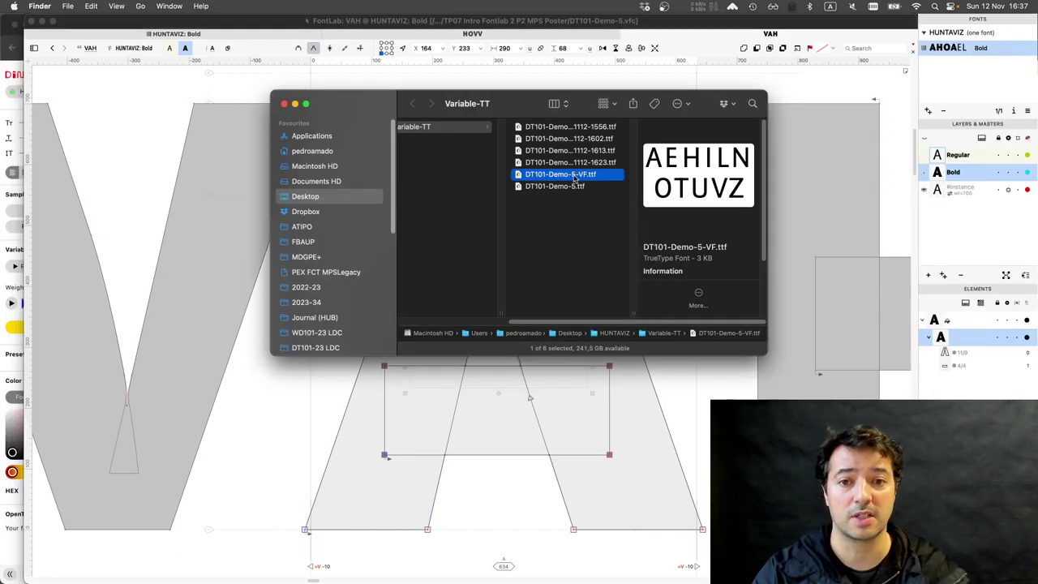
# Load DT101-Demo-5-VF.ttf into Dinamo Font Gauntlet in the browser, test its Weight axis, and return to FontLab.
pyautogui.moveTo(575, 179); pyautogui.dragTo(502, 171)
pyautogui.press('super+Tab')
pyautogui.press('super+Tab')
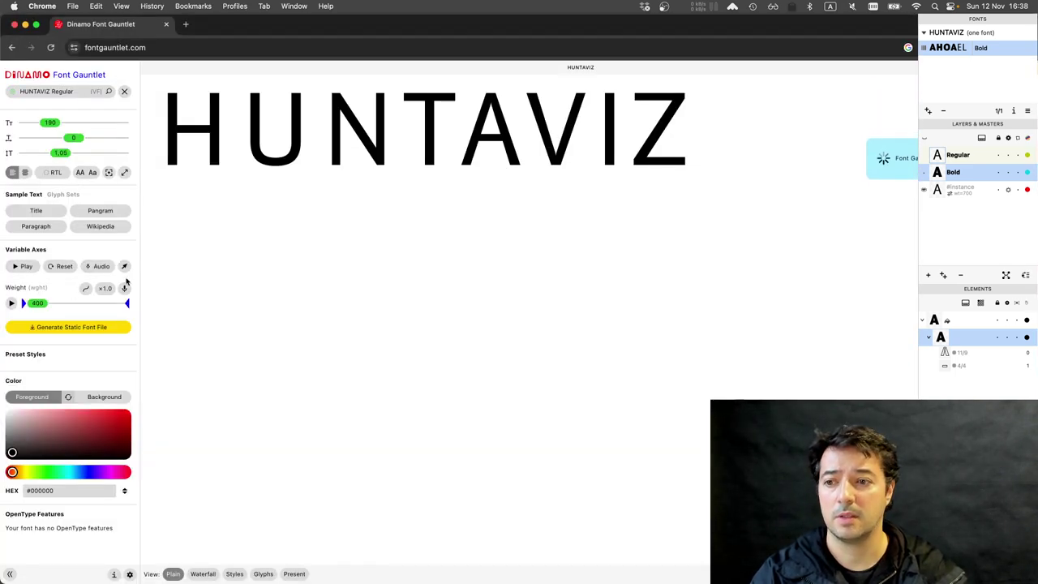
pyautogui.moveTo(42, 305)
pyautogui.mouseDown()
pyautogui.moveTo(124, 304)
pyautogui.moveTo(23, 303)
pyautogui.moveTo(130, 303)
pyautogui.moveTo(30, 305)
pyautogui.mouseUp()
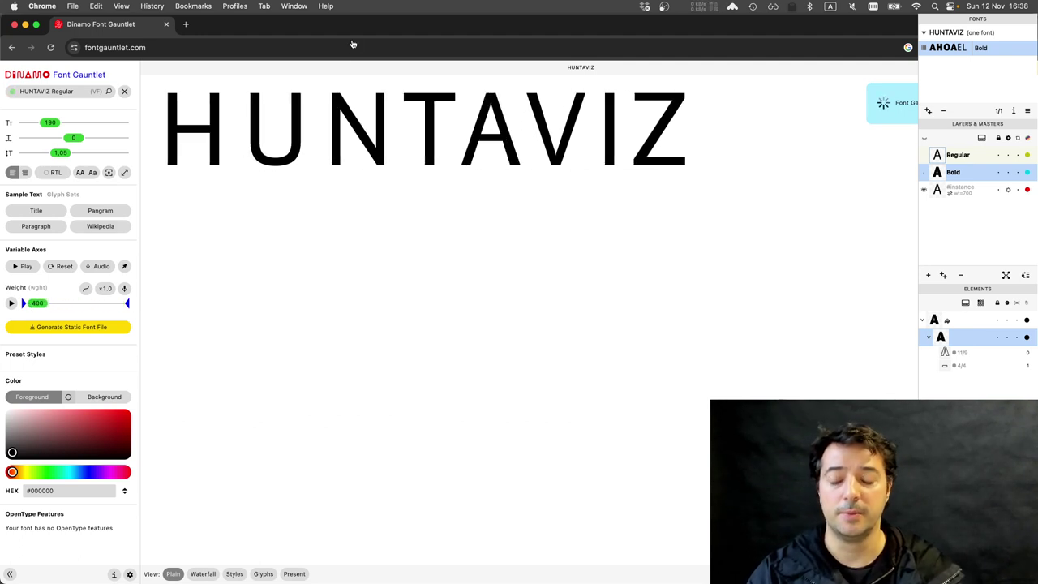
pyautogui.press('super+Tab')
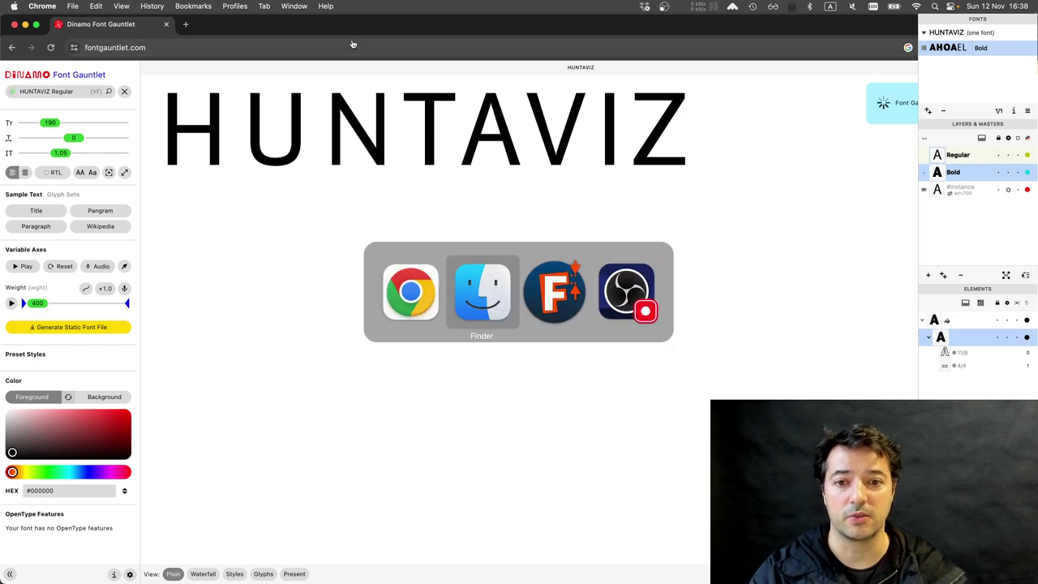
pyautogui.press('super+Tab')
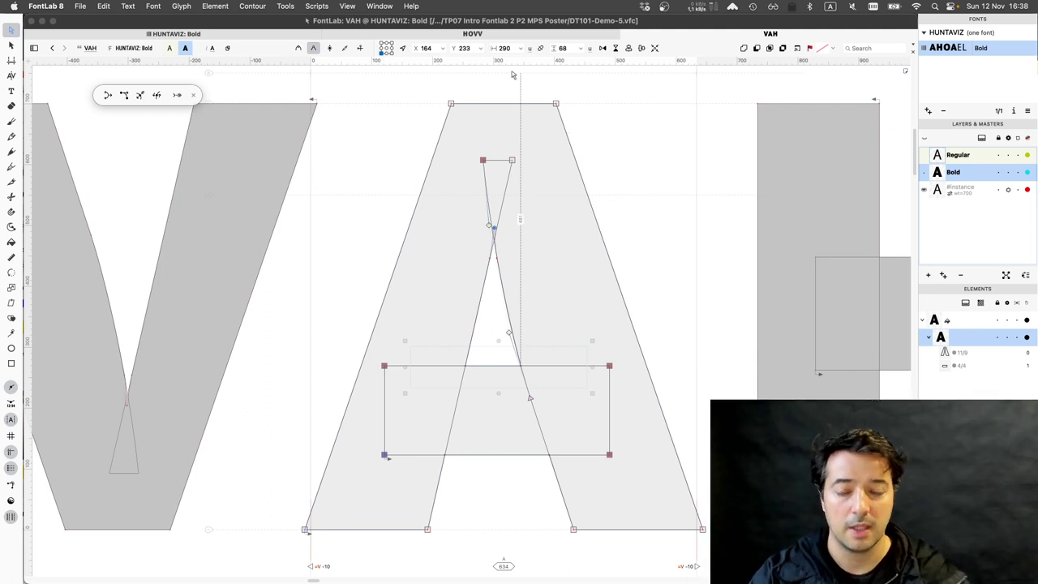
# Compare the A's node layout and contour start points between the Bold and Regular masters.
pyautogui.press('super+minus')
pyautogui.hscroll(3, 514, 106)
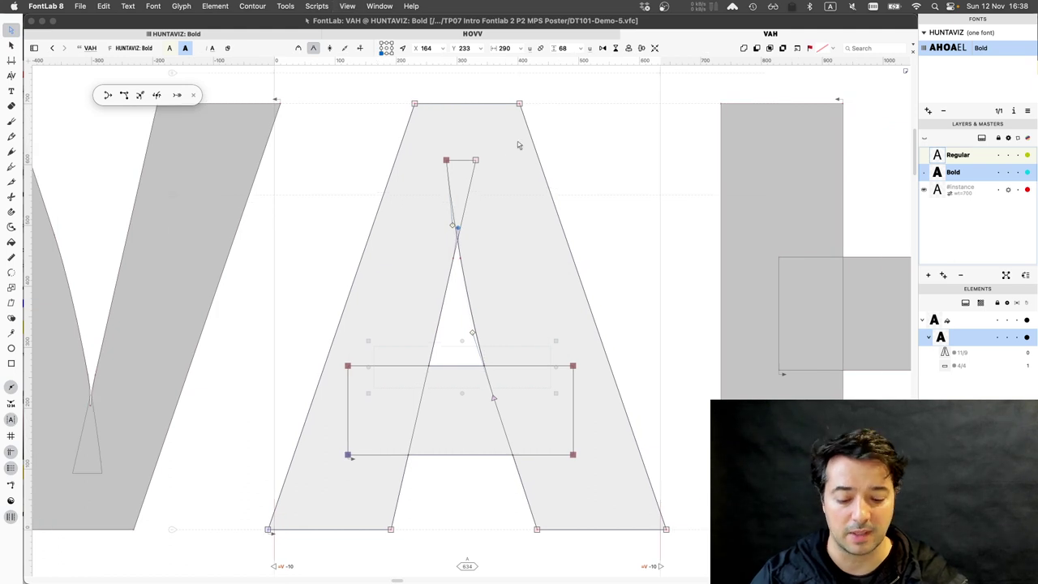
pyautogui.press('super+minus')
pyautogui.scroll(-3, 518, 145)
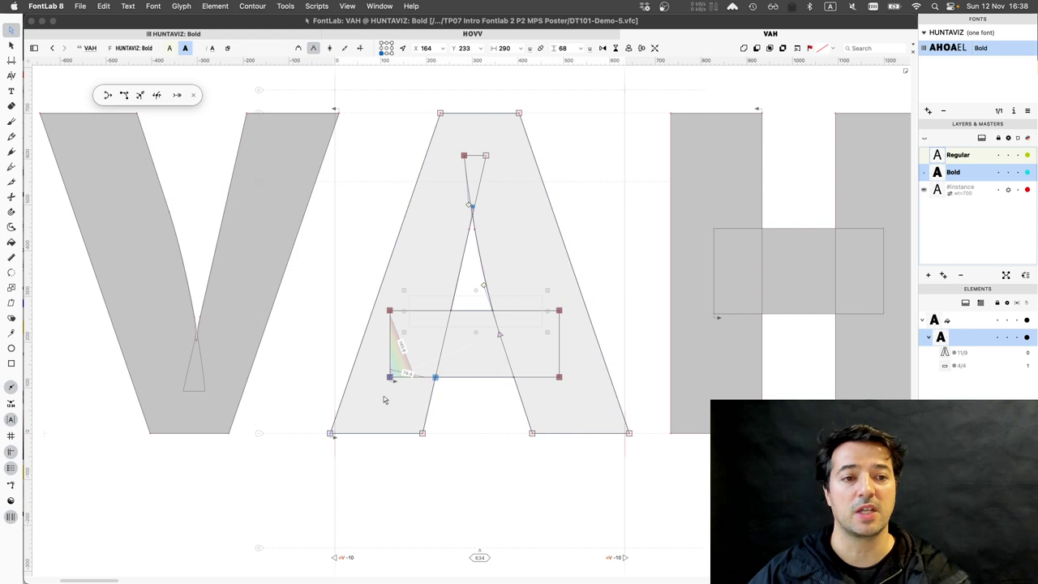
pyautogui.click(968, 156)
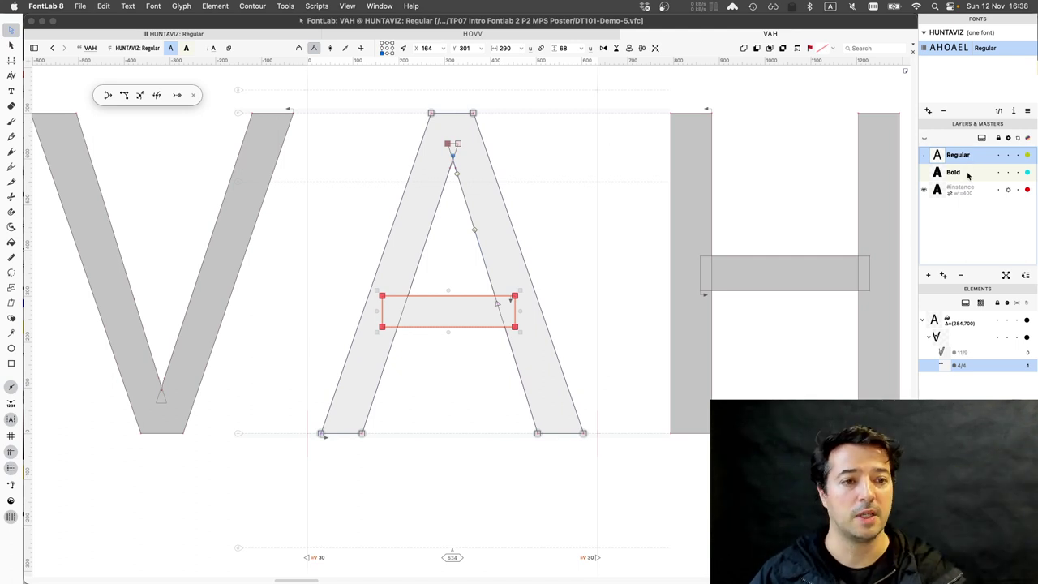
pyautogui.click(967, 173)
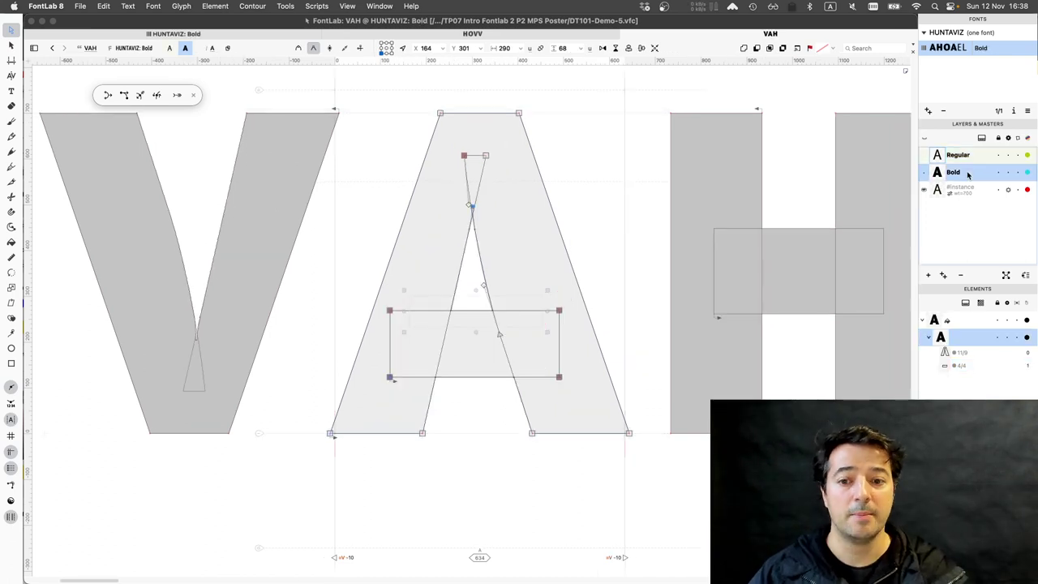
pyautogui.click(971, 160)
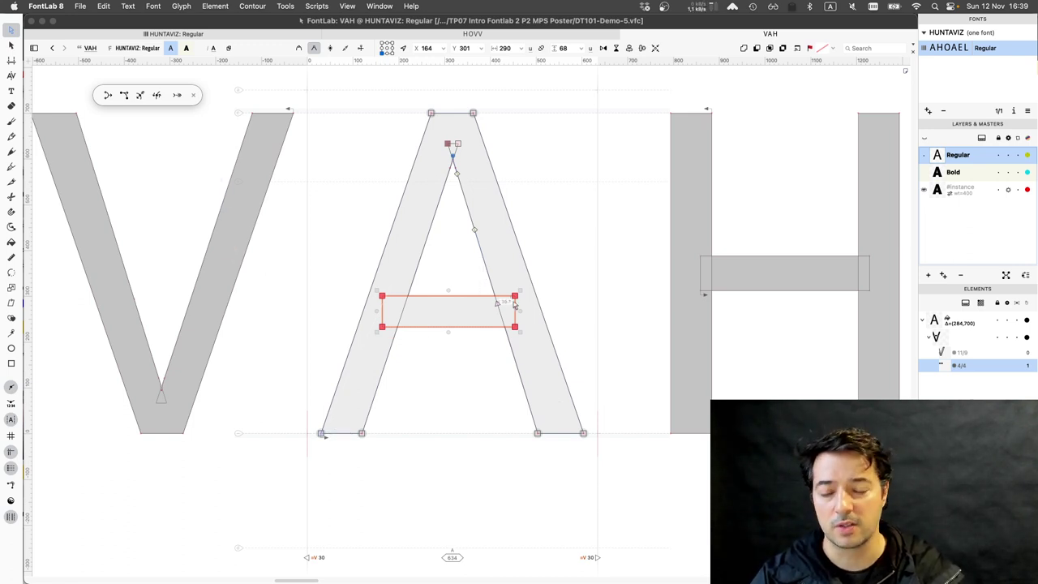
# Try to match the masters of the A automatically, and undo the changes.
pyautogui.click(1007, 278)
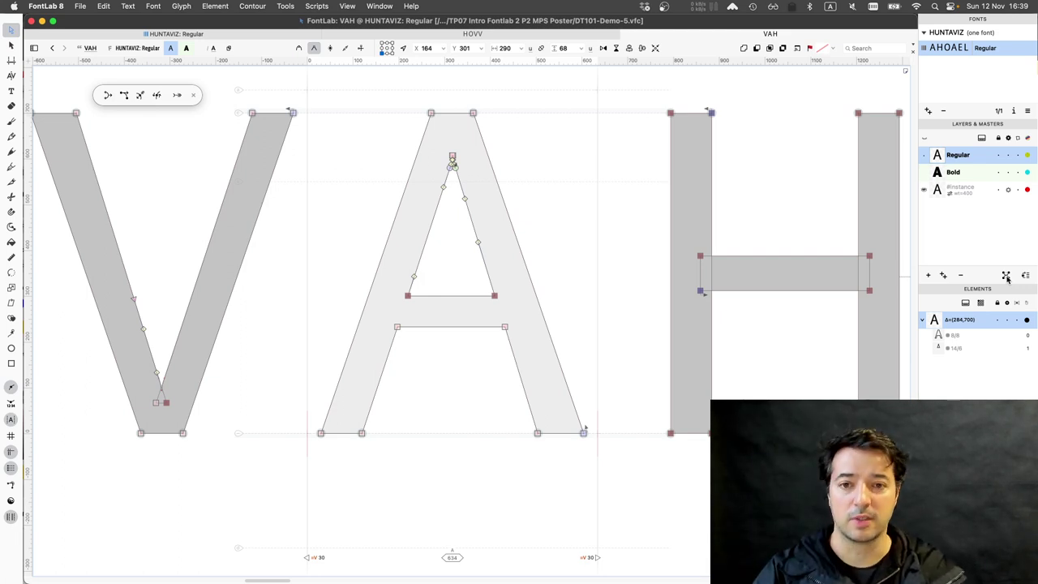
pyautogui.press('super+z')
pyautogui.press('super+z')
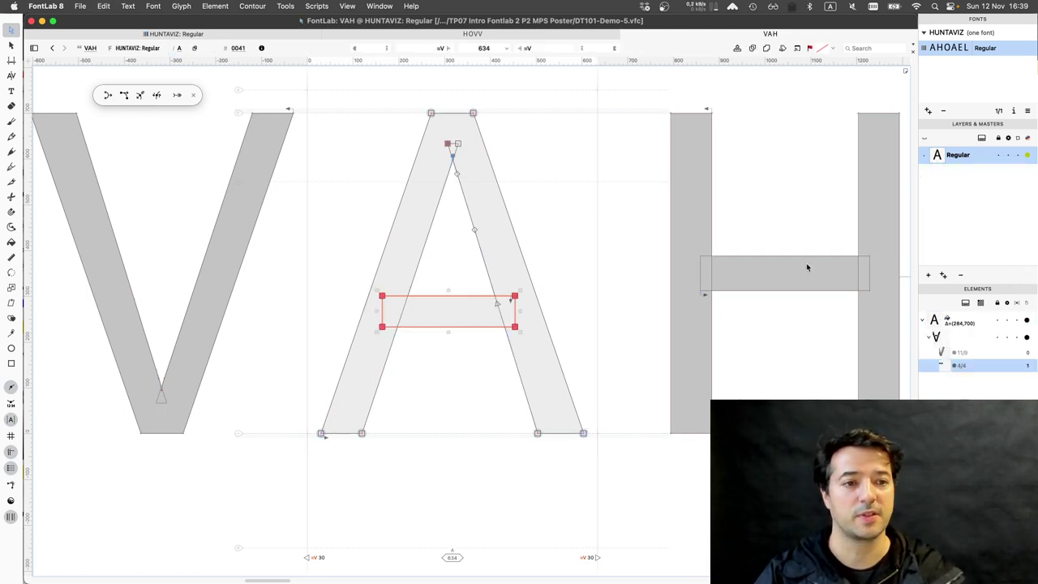
pyautogui.click(490, 303)
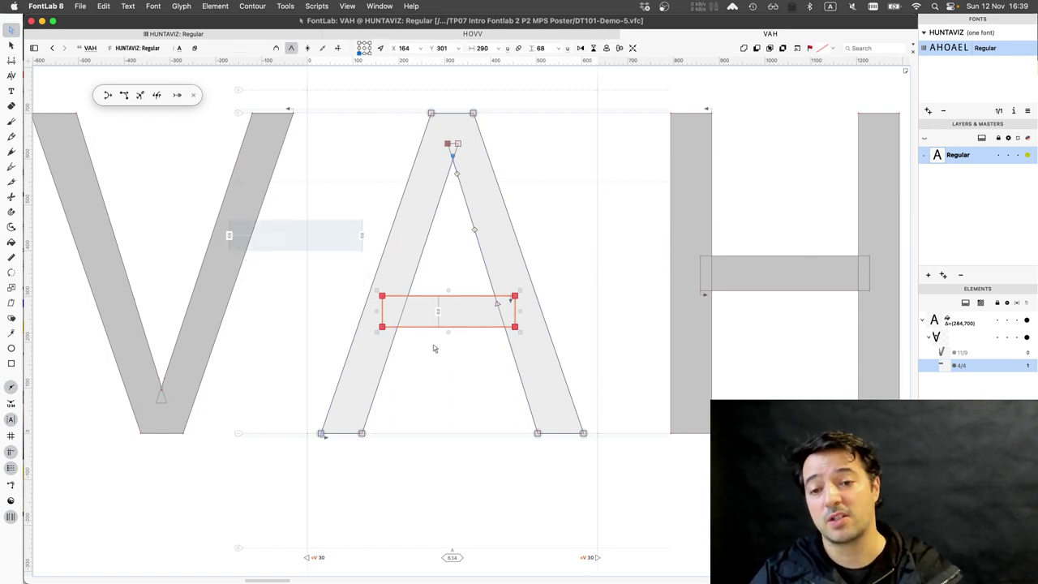
pyautogui.press('super+z')
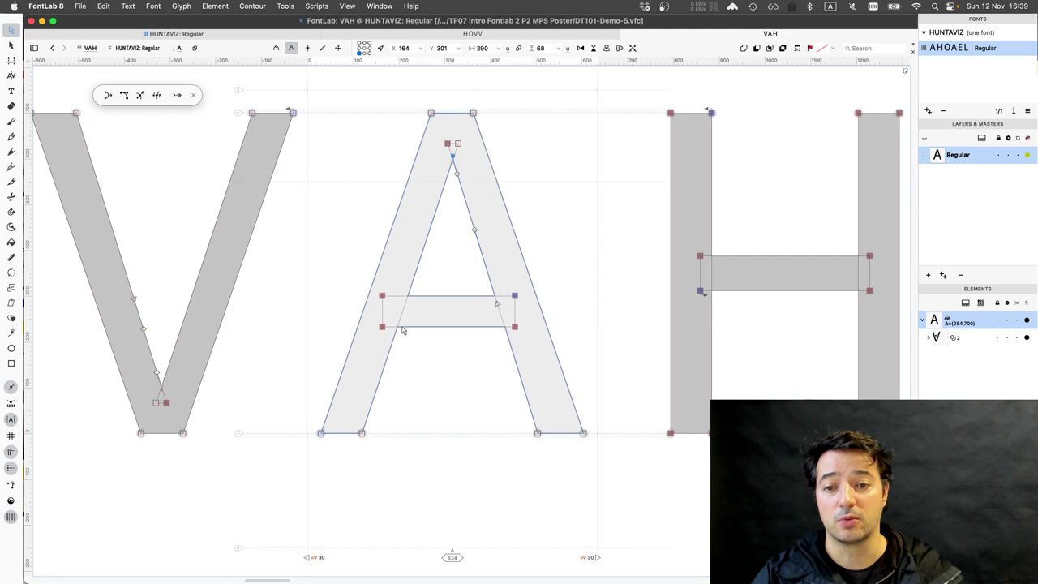
# Set the lower-left node of the A's crossbar as the start point of that contour in the Regular master.
pyautogui.click(399, 327)
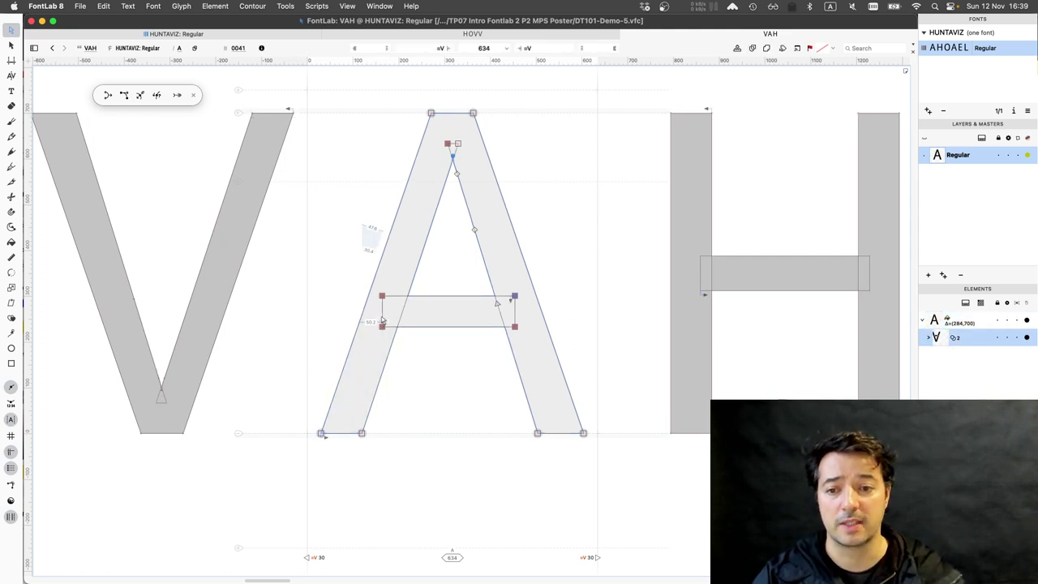
pyautogui.click(382, 321)
pyautogui.doubleClick(383, 328)
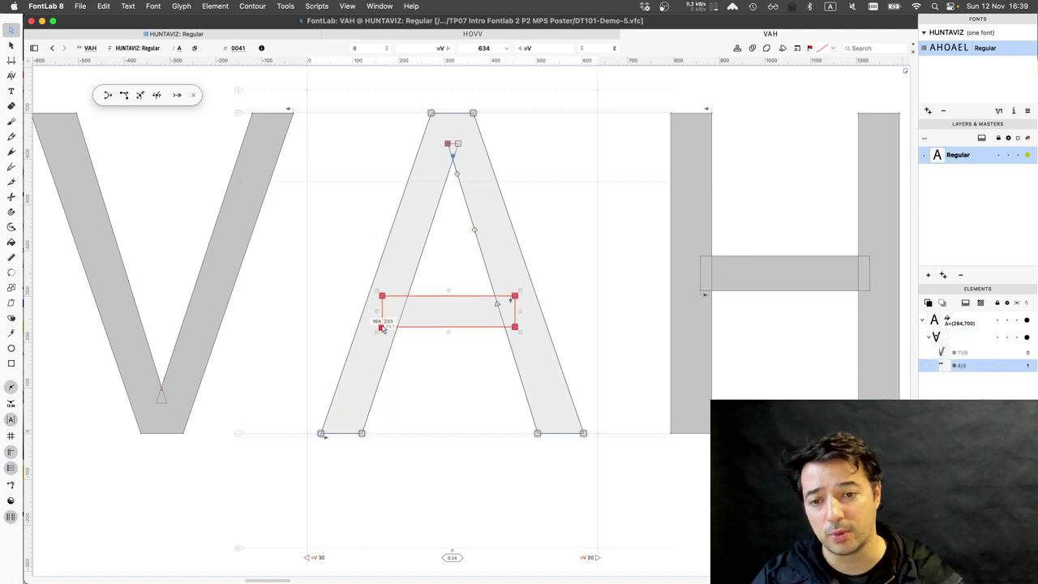
pyautogui.click(382, 327)
pyautogui.click(382, 327)
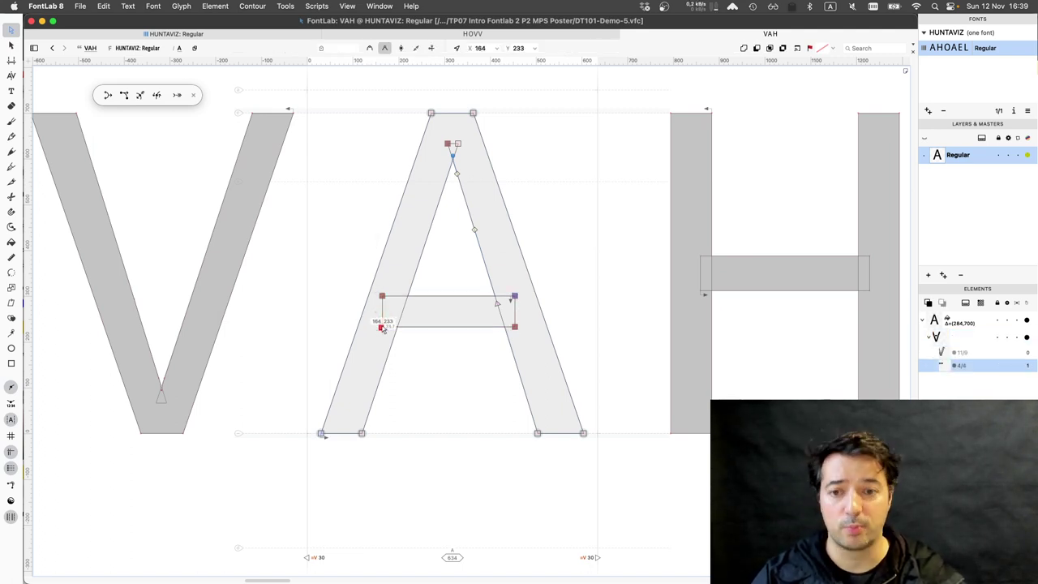
pyautogui.rightClick(383, 327)
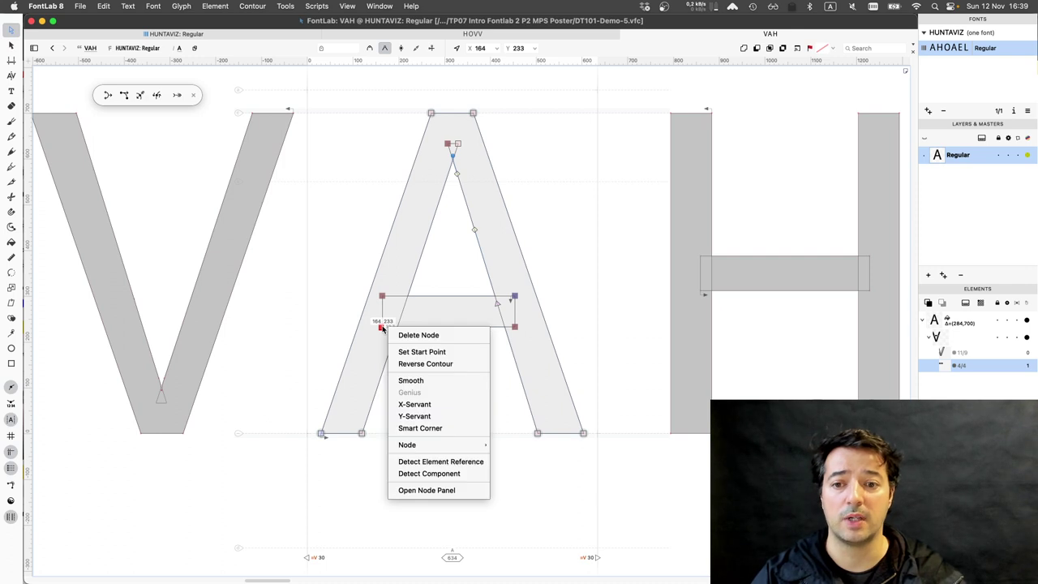
pyautogui.click(422, 352)
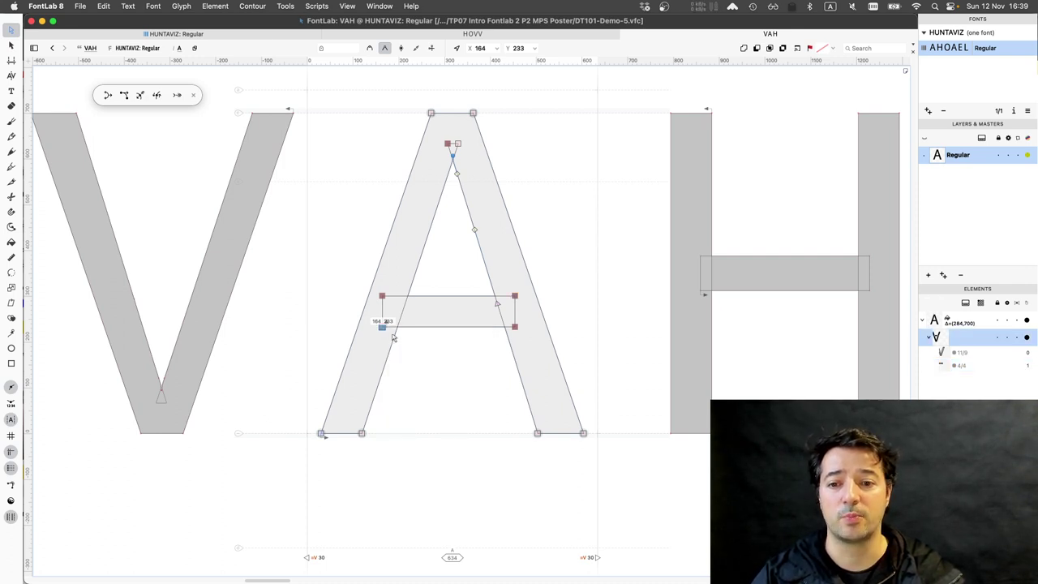
pyautogui.click(402, 357)
pyautogui.press('alt')
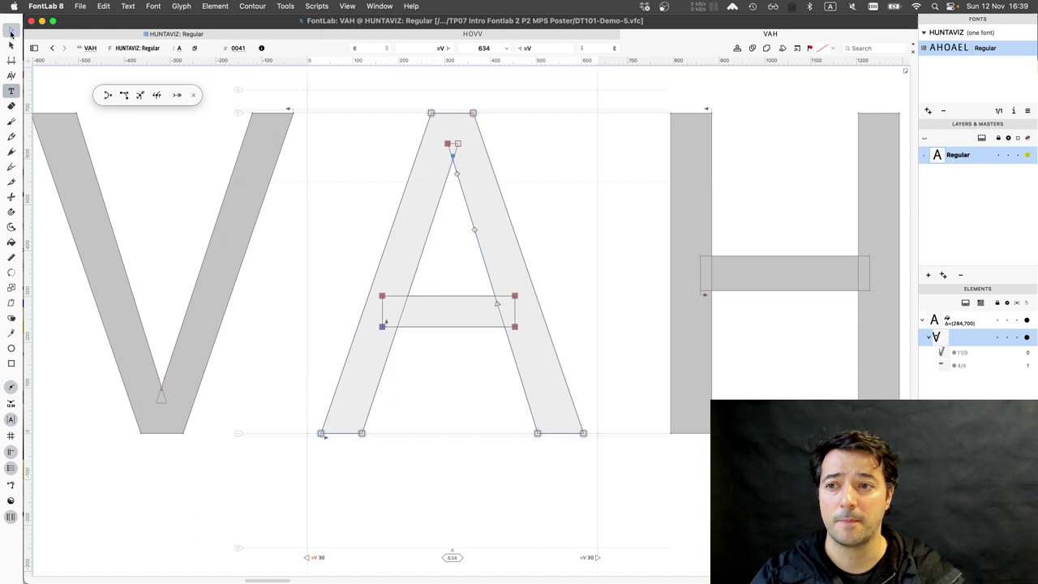
pyautogui.click(11, 31)
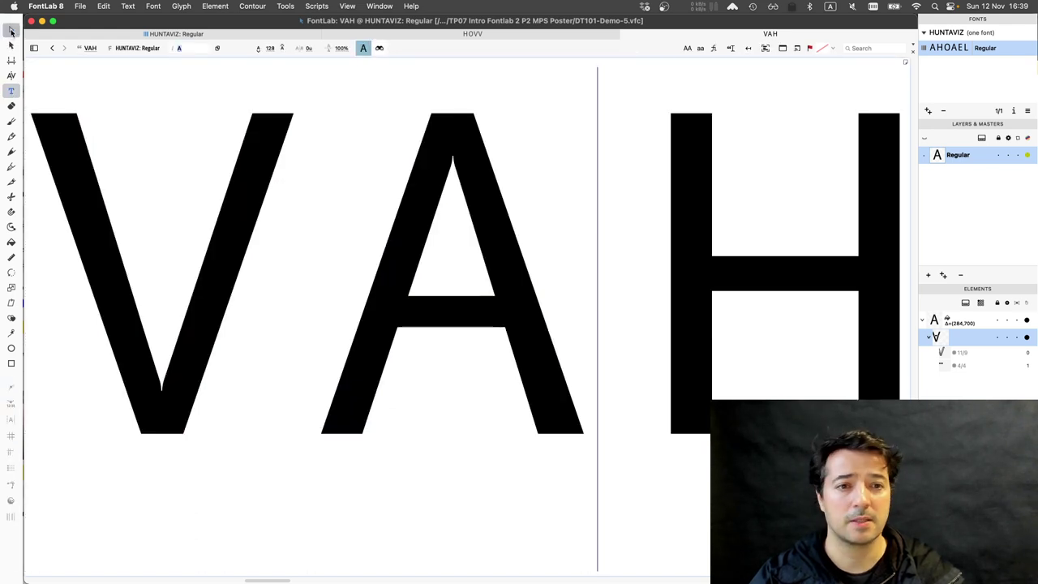
pyautogui.click(11, 32)
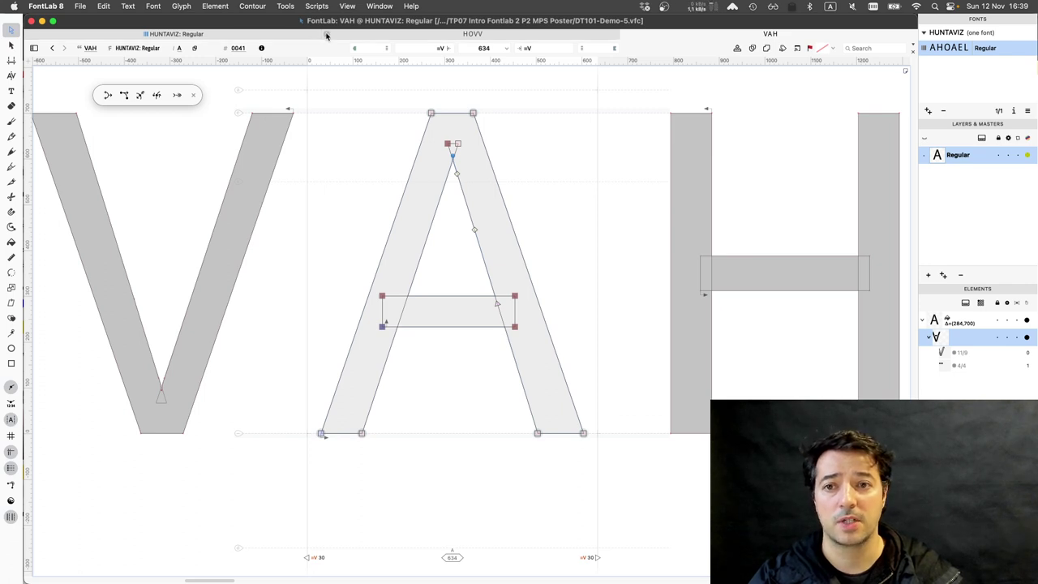
# Go to the HUNTAVIZ glyph overview and reopen the A for editing.
pyautogui.click(327, 35)
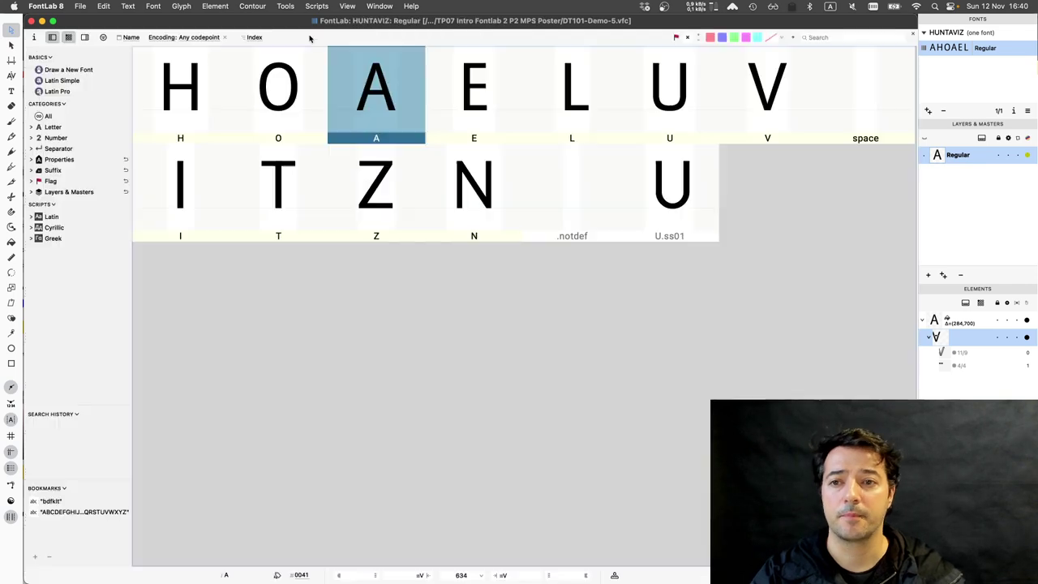
pyautogui.click(346, 33)
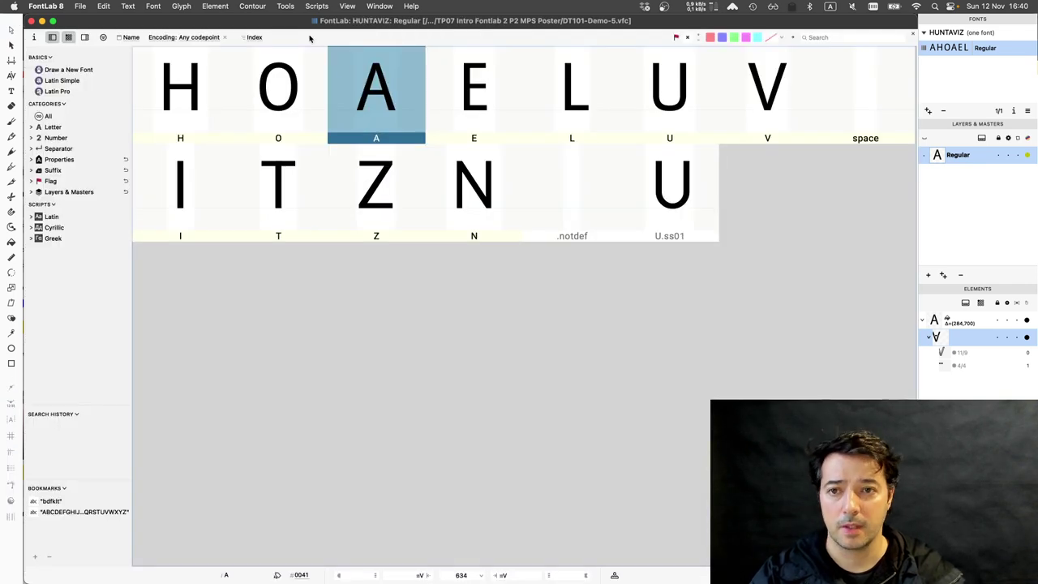
pyautogui.doubleClick(353, 75)
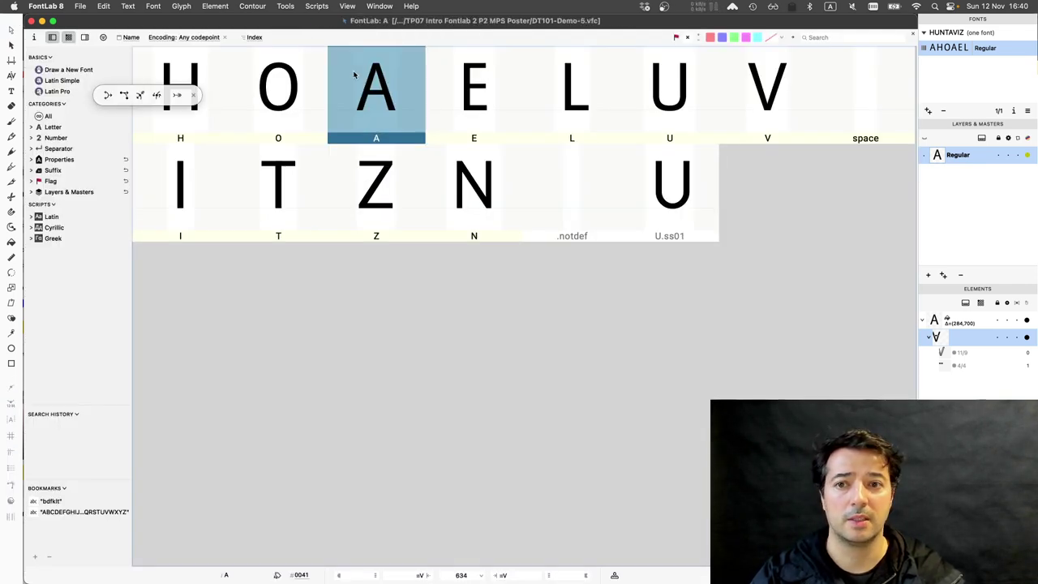